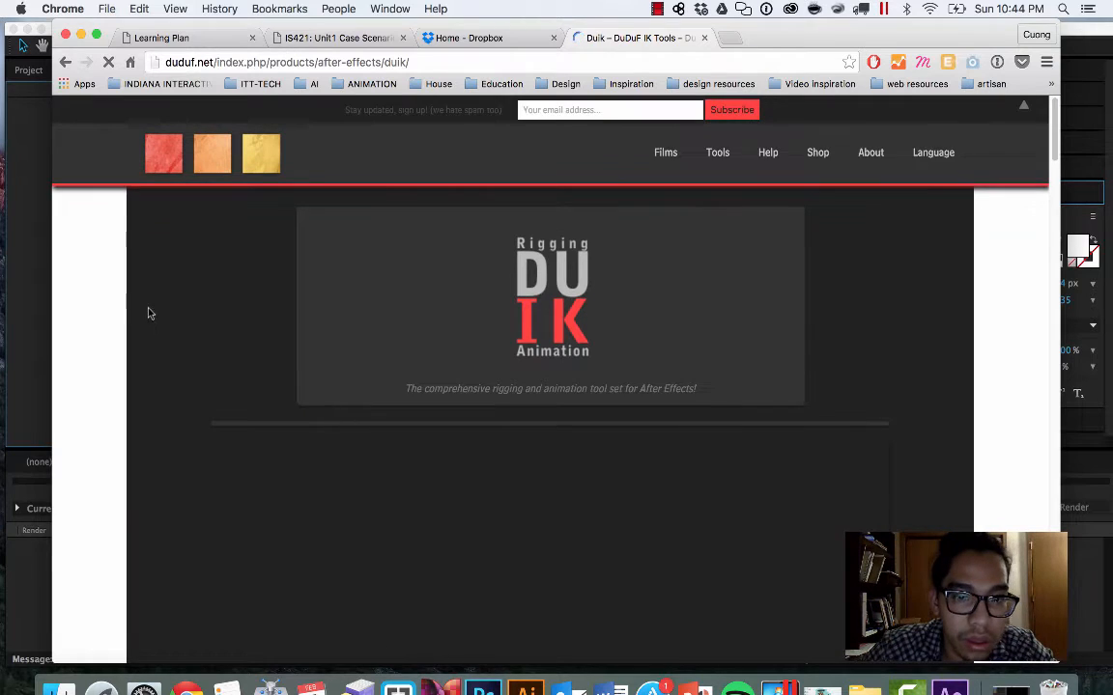
Step: Pause the intro video on the Duik page and open the Duik download page
scroll(152, 313, down, 5)
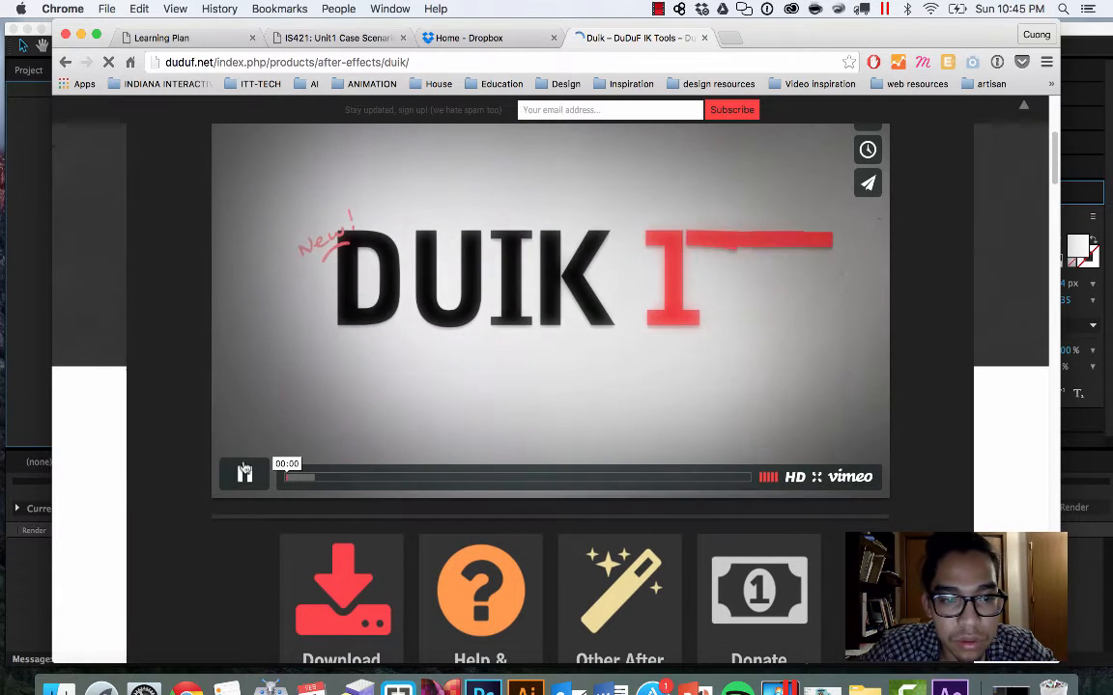
click(244, 471)
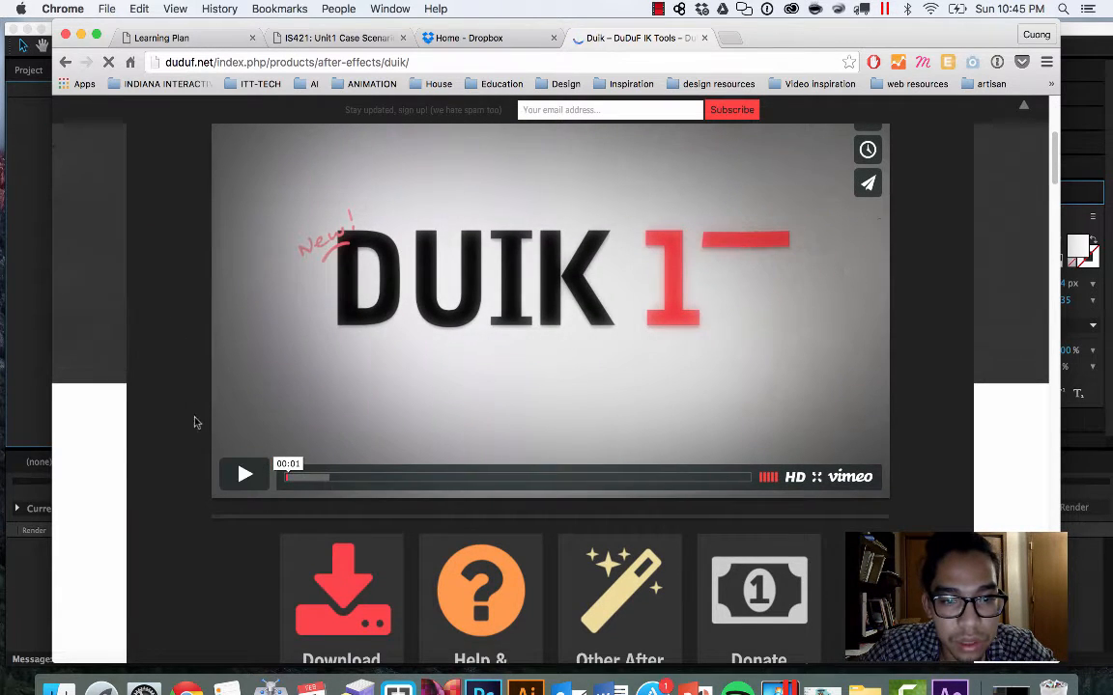
scroll(204, 396, down, 3)
click(340, 380)
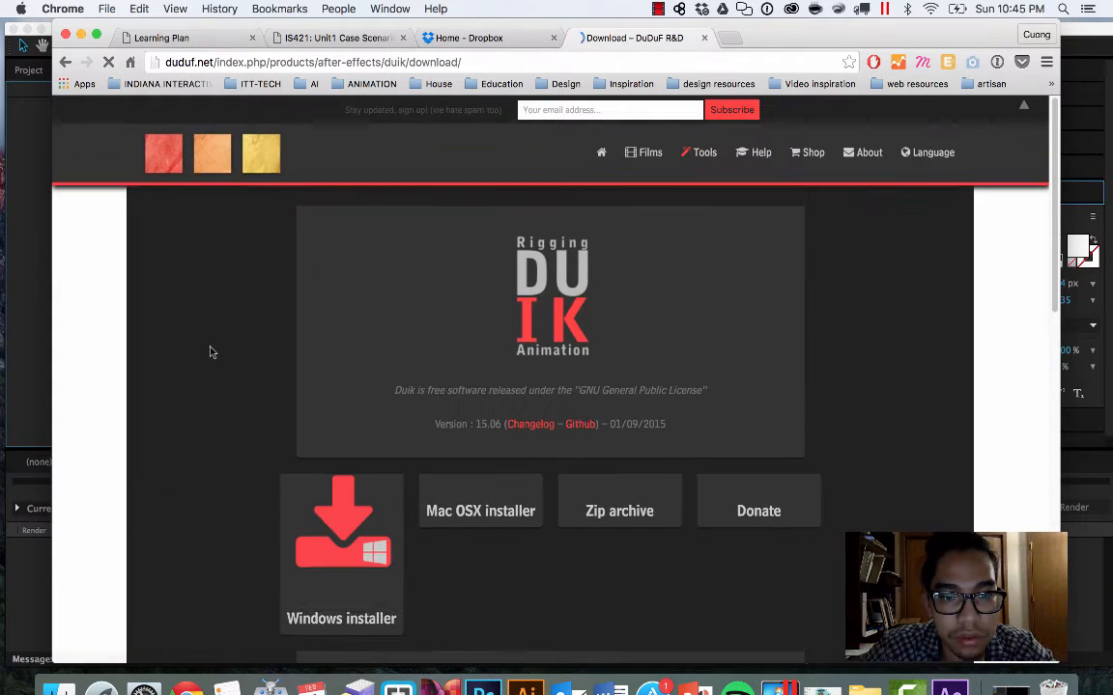
Step: Start downloading the Mac OSX installer of Duik and cancel the running download
scroll(208, 355, down, 1)
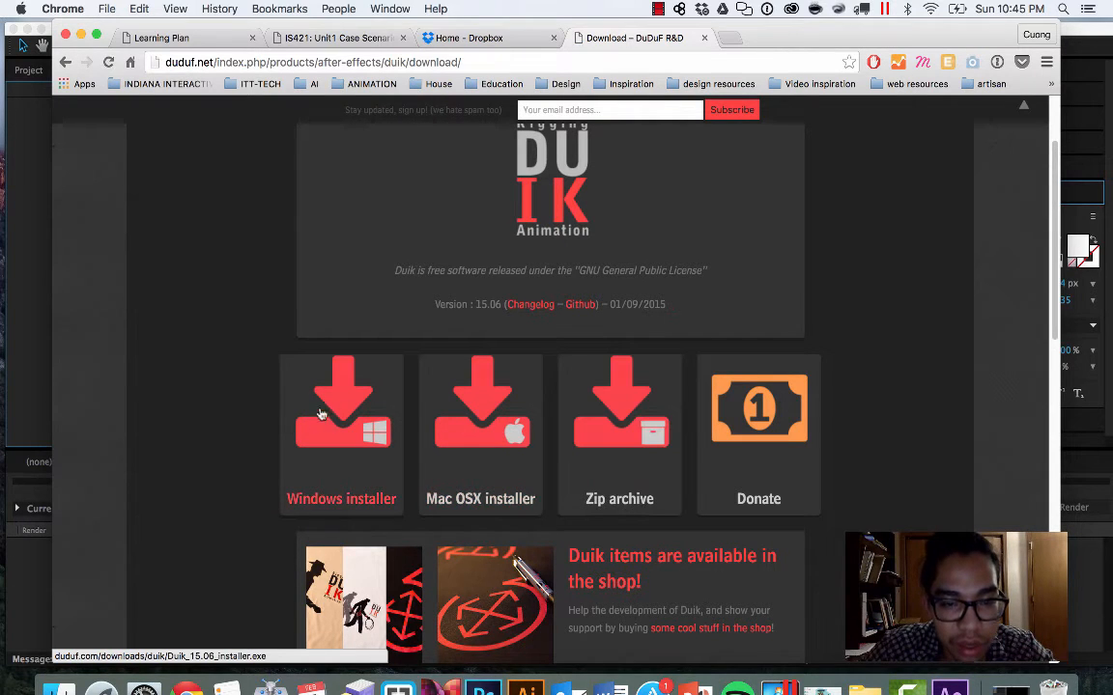
click(486, 453)
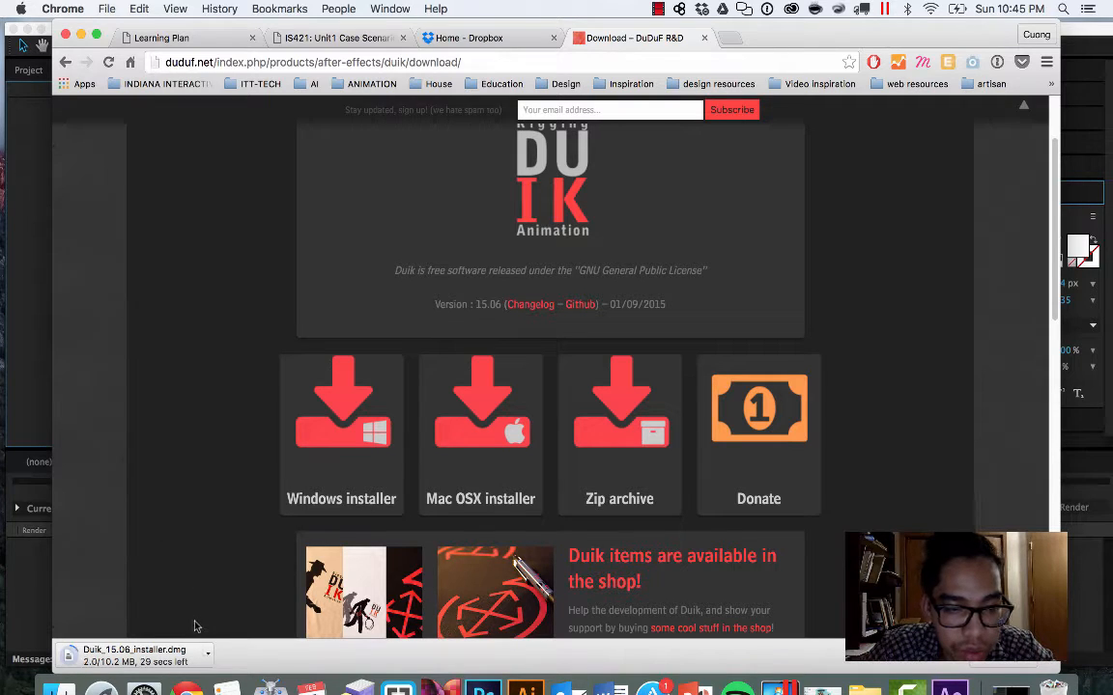
click(208, 653)
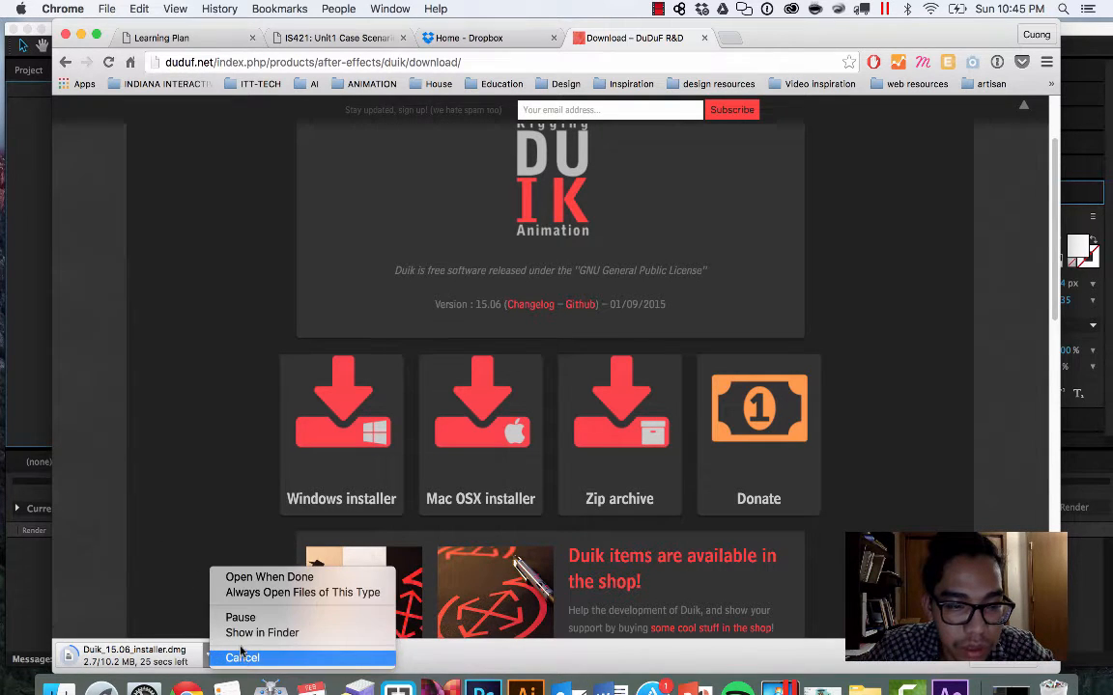
click(233, 658)
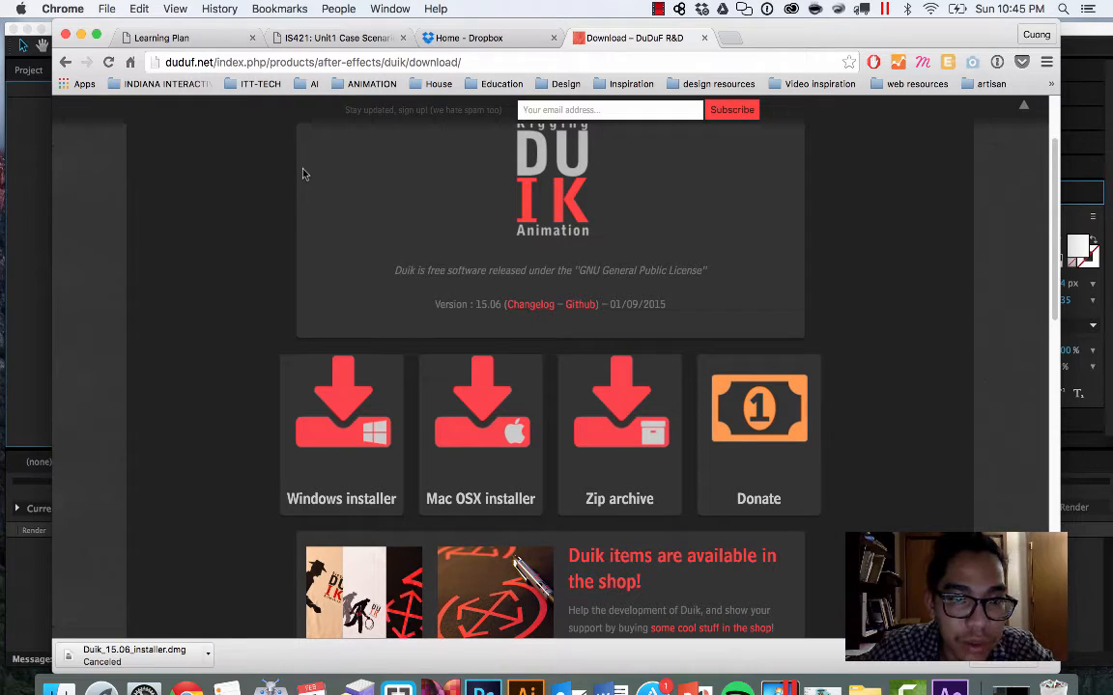
Step: Switch to After Effects, dismissing the disk cache warning, and start a new project with the empty timeline shown
click(35, 183)
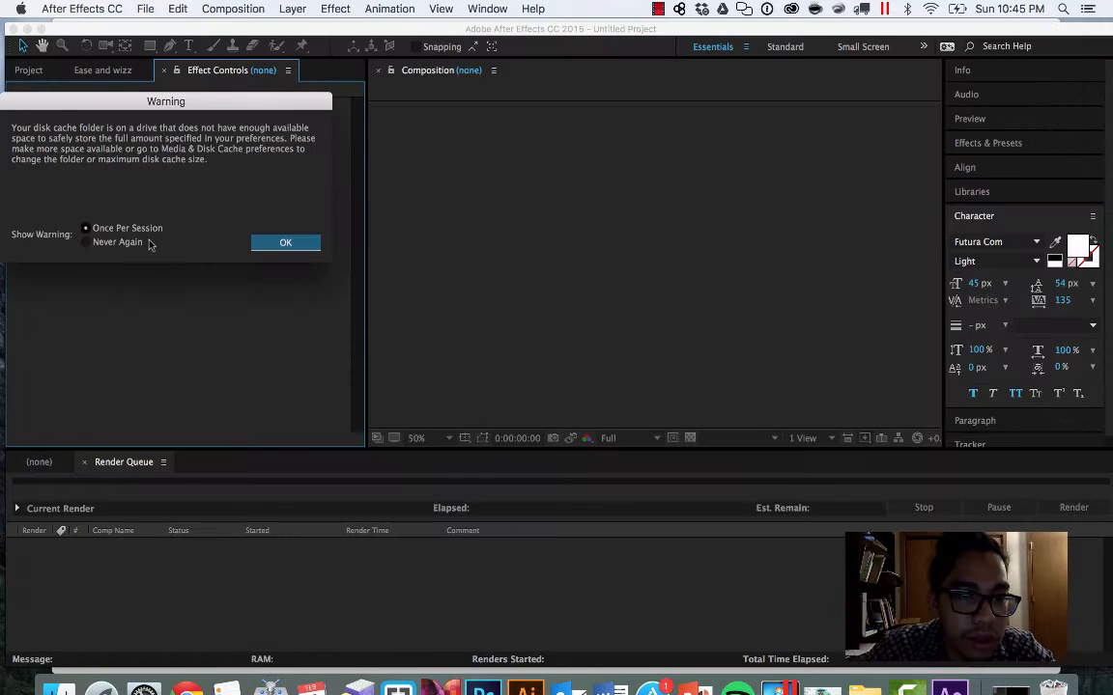
click(280, 240)
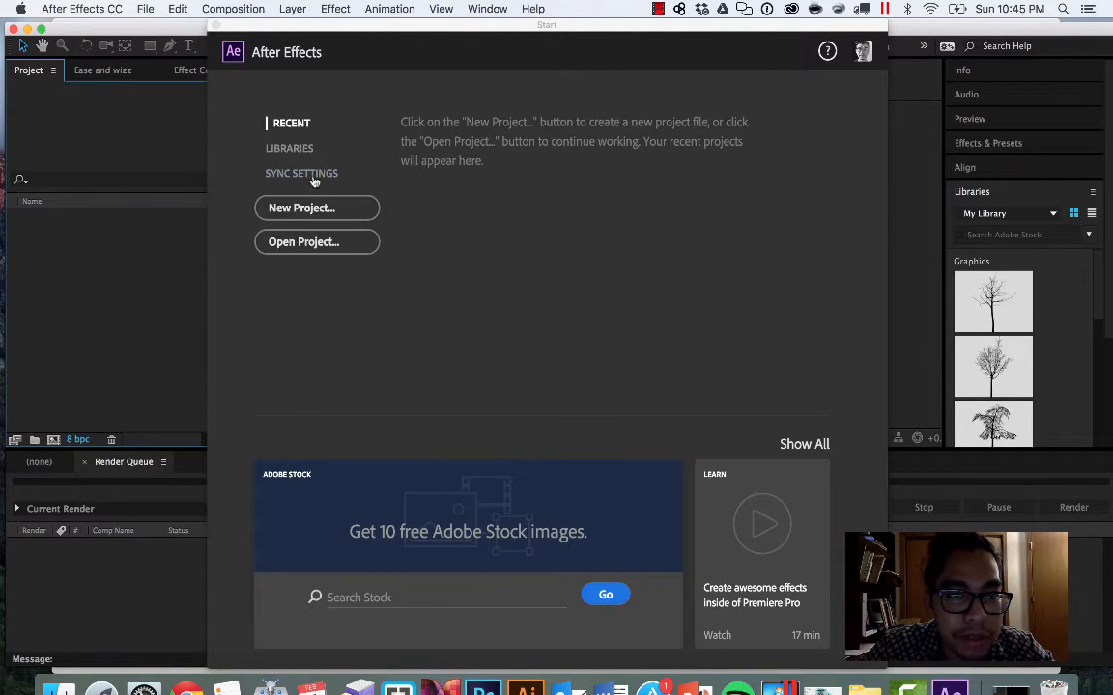
click(320, 208)
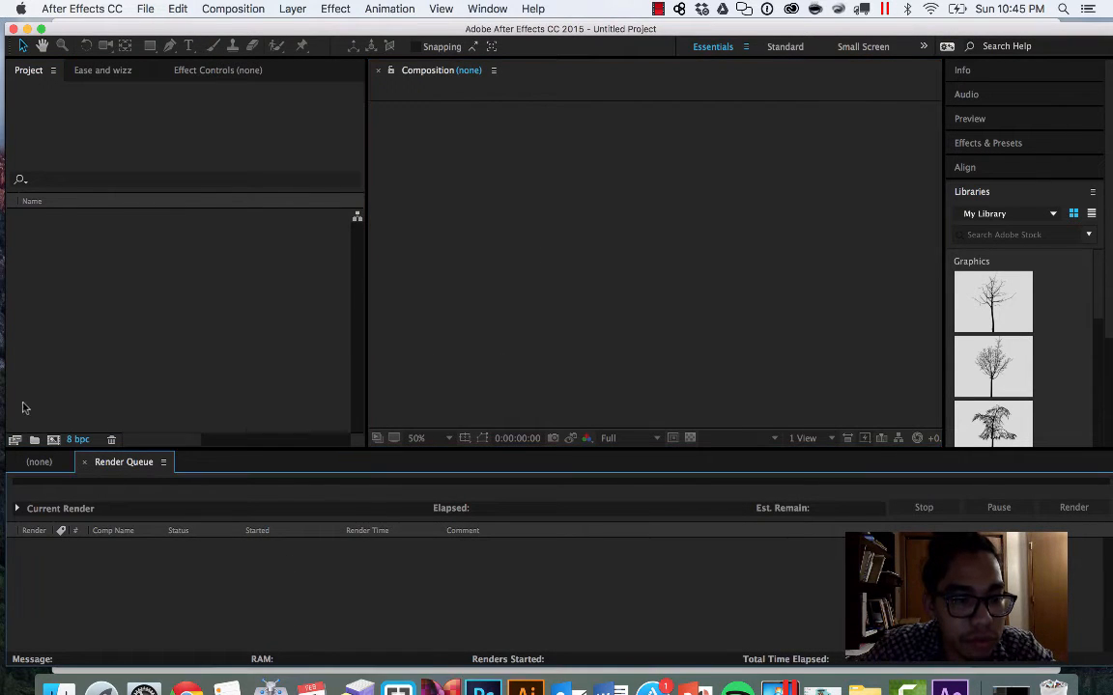
click(39, 462)
click(134, 373)
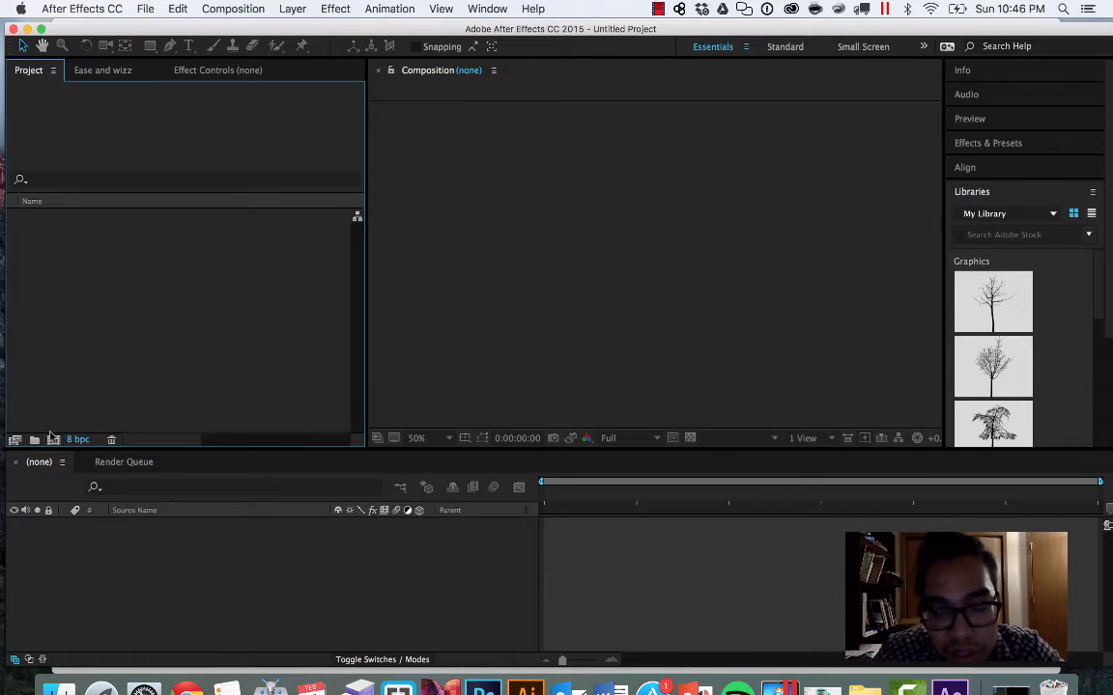
Step: Create a composition named duik with a frame rate of 24 frames per second
click(53, 439)
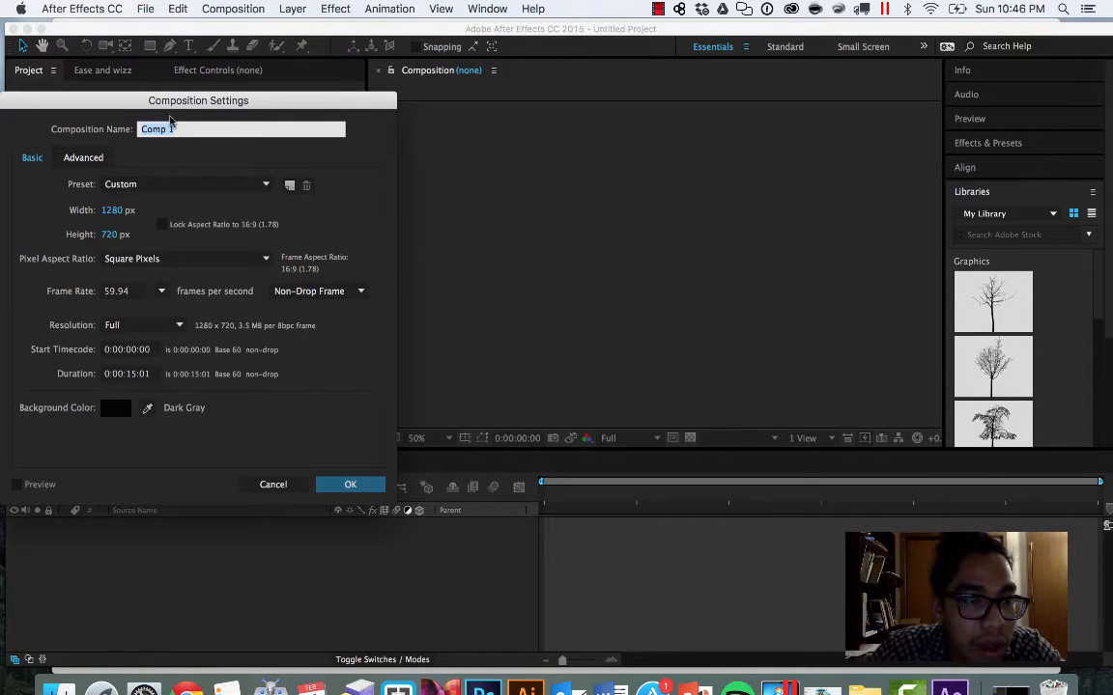
drag(169, 109, 544, 121)
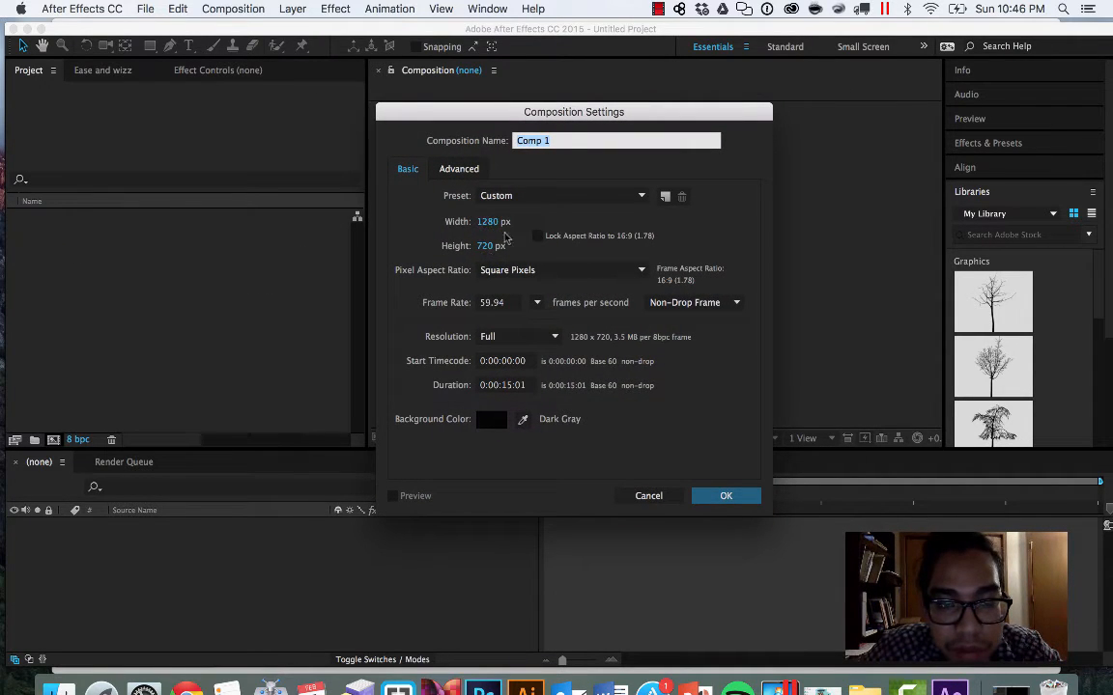
click(566, 141)
click(492, 302)
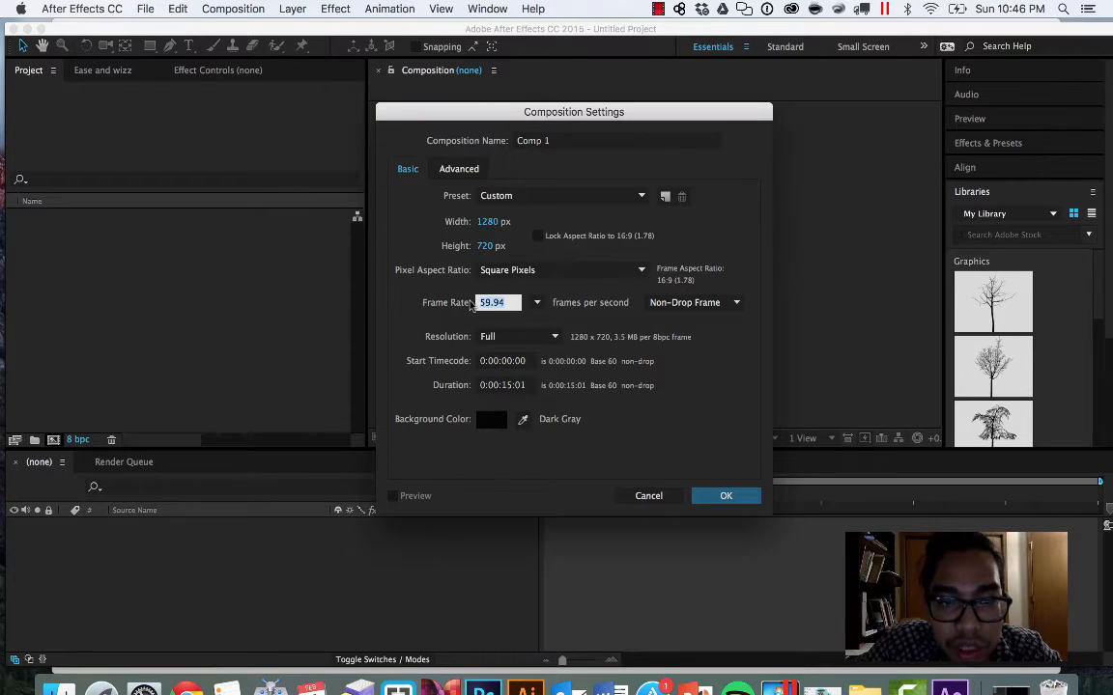
text(24)
key(Tab)
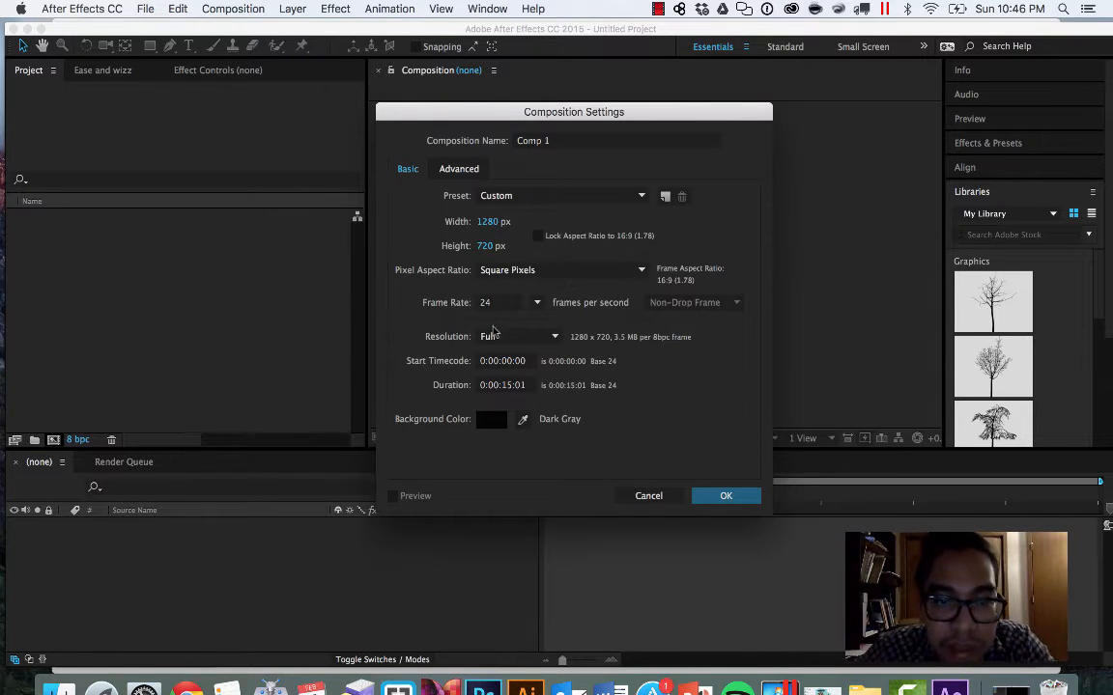
drag(555, 141, 502, 142)
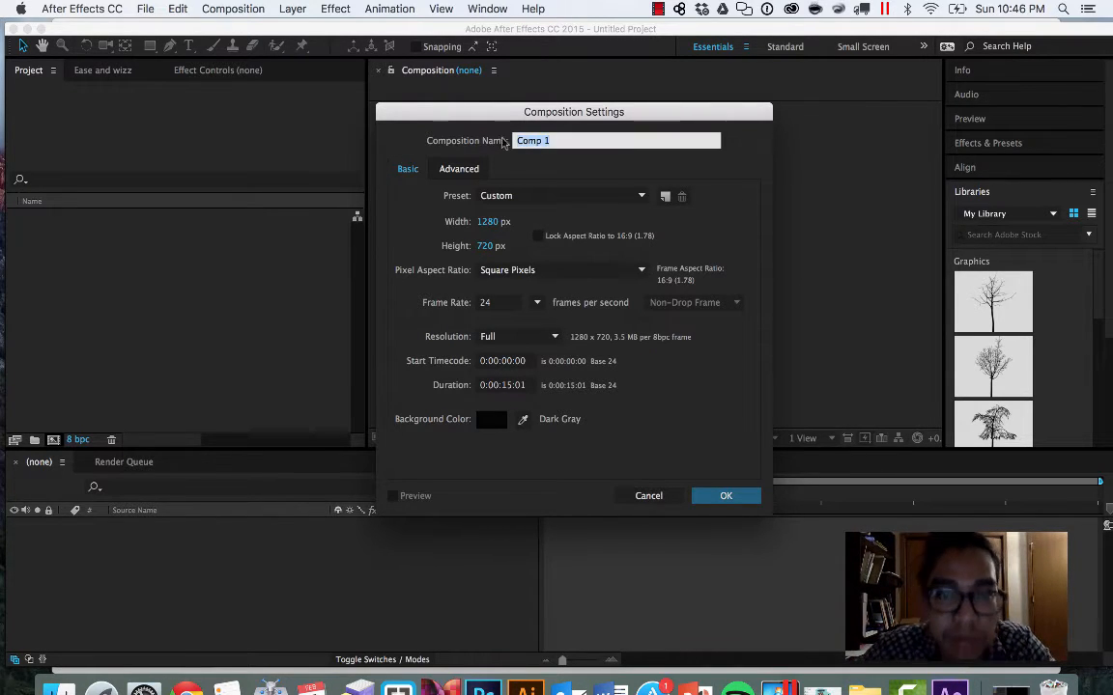
text(duik)
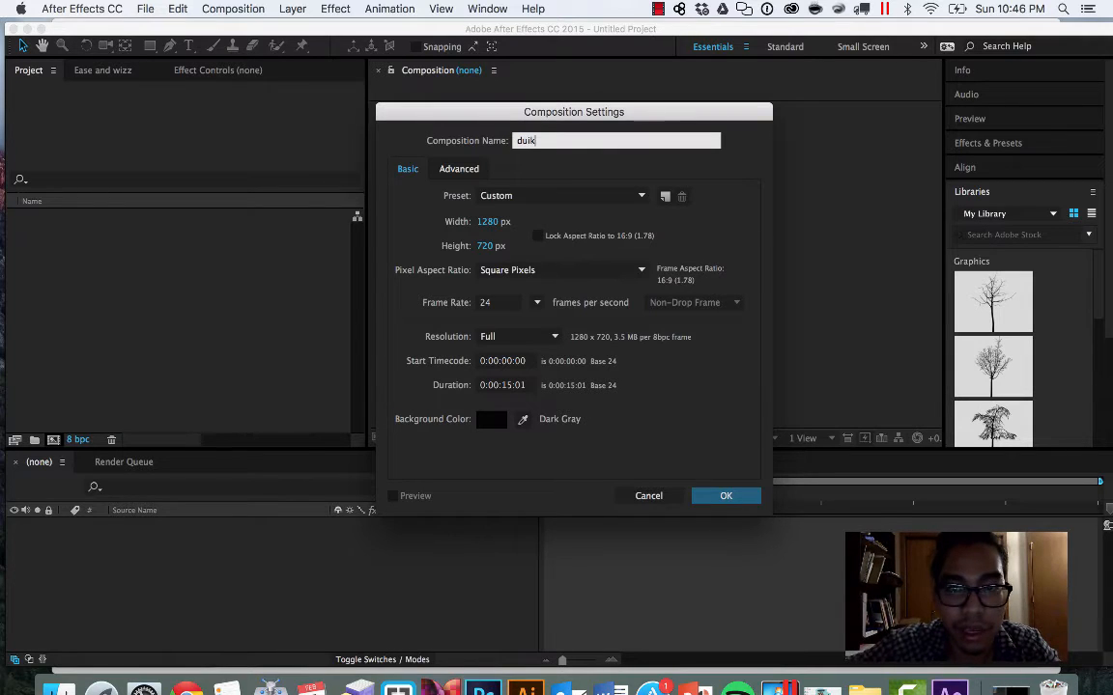
key(Return)
key(comma)
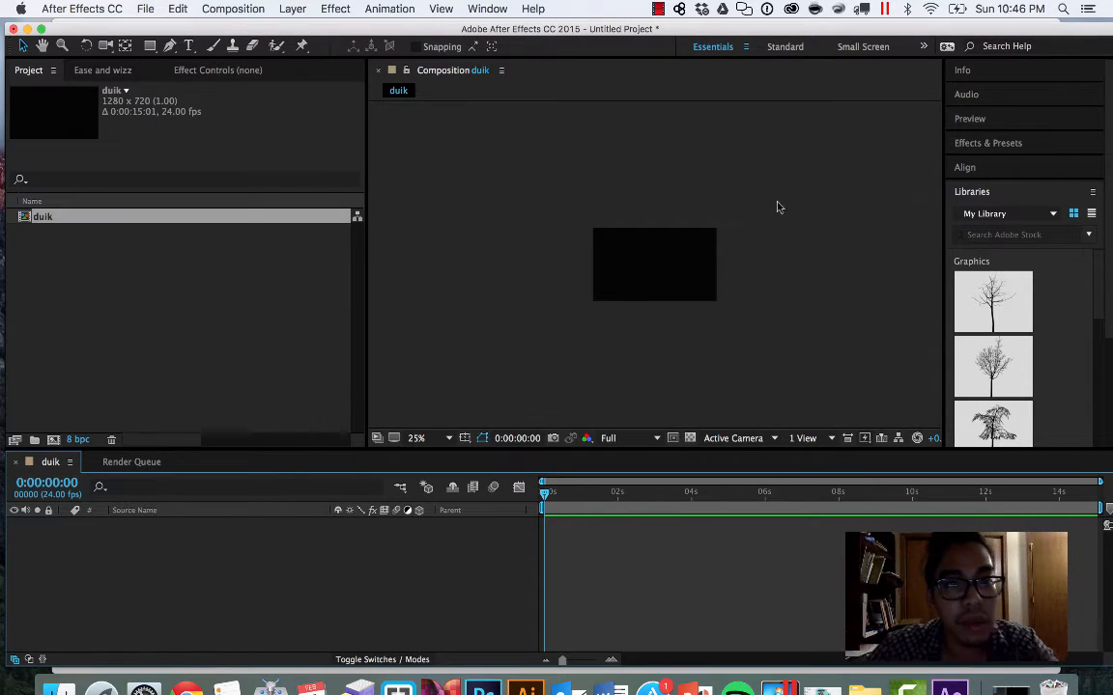
key(slash)
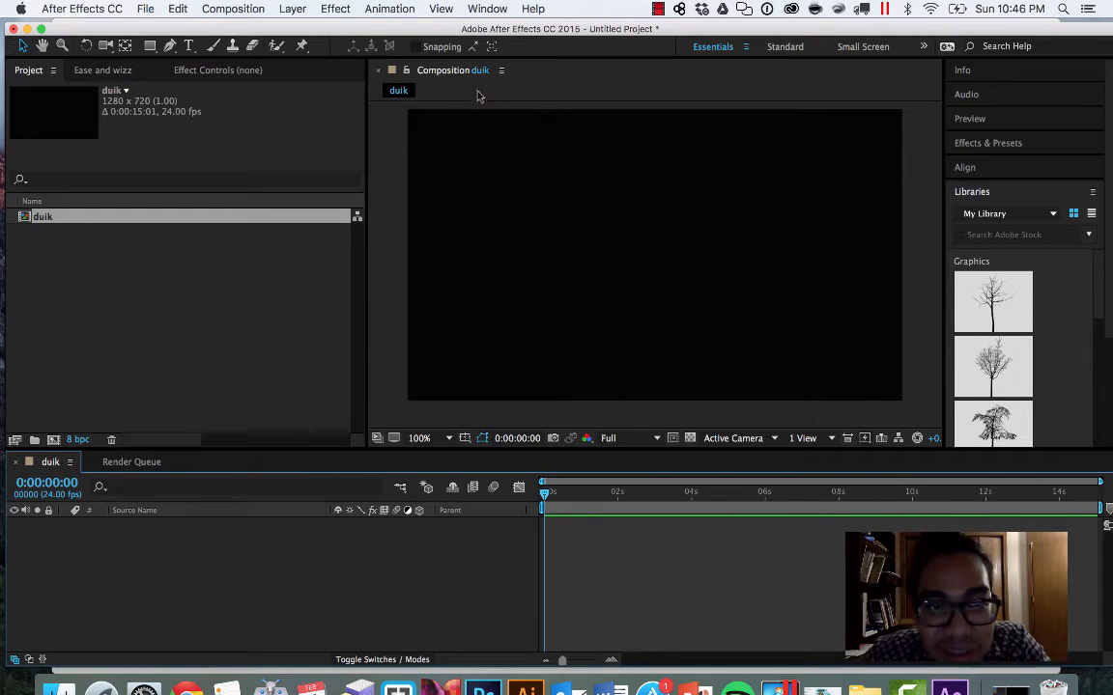
Step: Open the Duik.jsx script window with its Rigging tools and move it clear of the Project panel
click(487, 8)
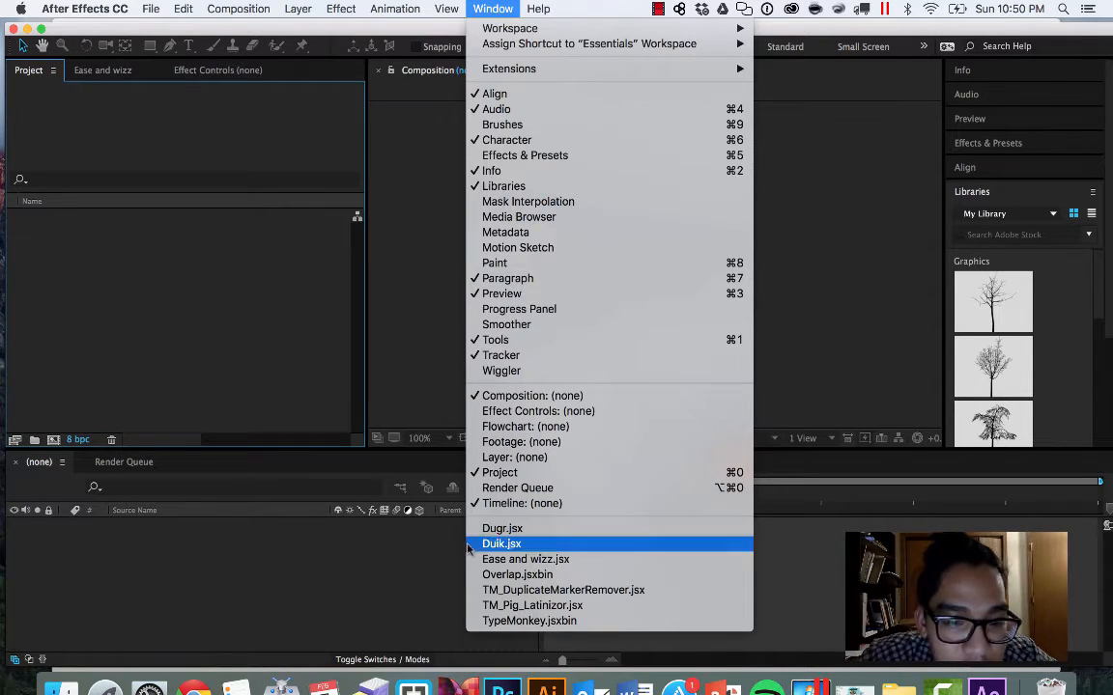
click(265, 547)
click(476, 8)
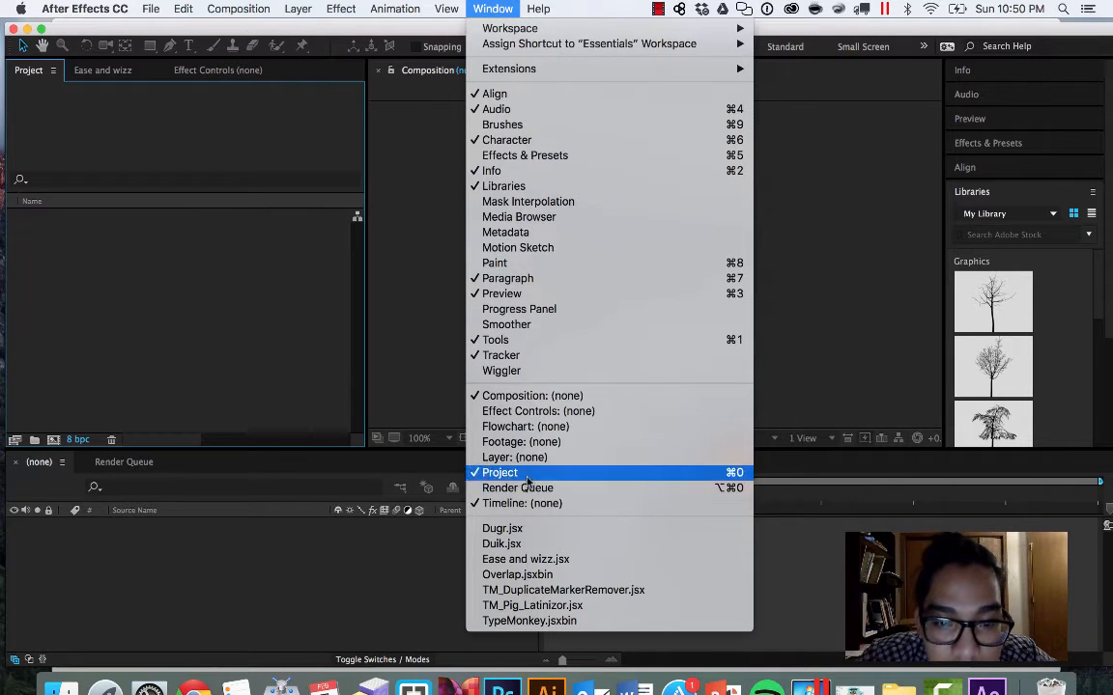
click(522, 544)
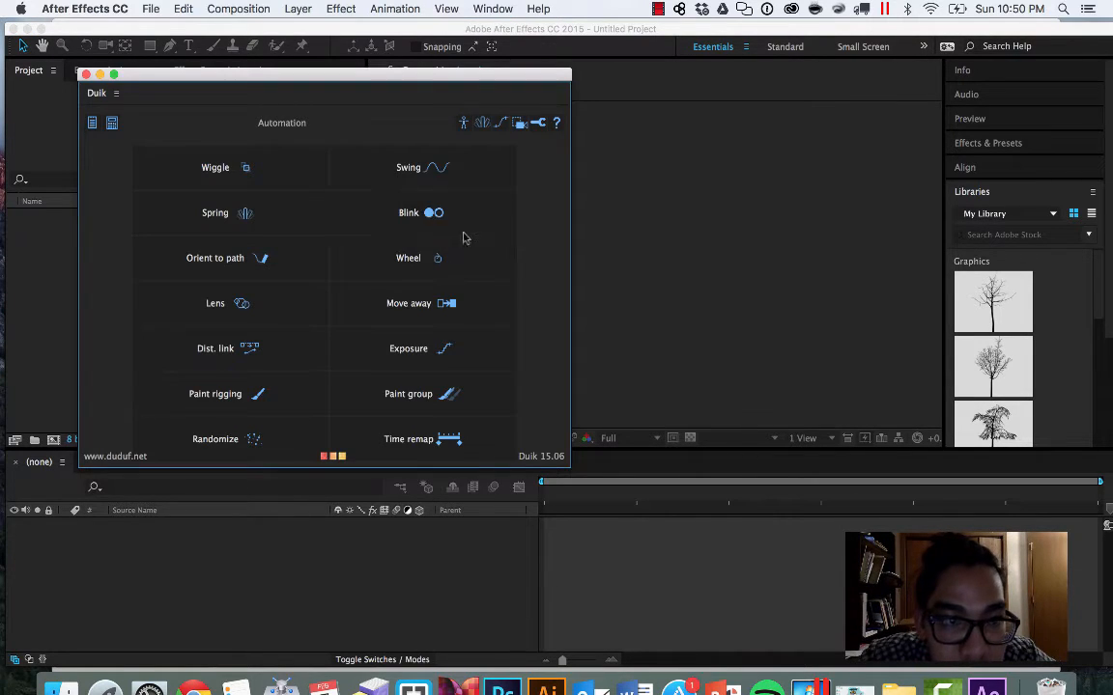
click(464, 123)
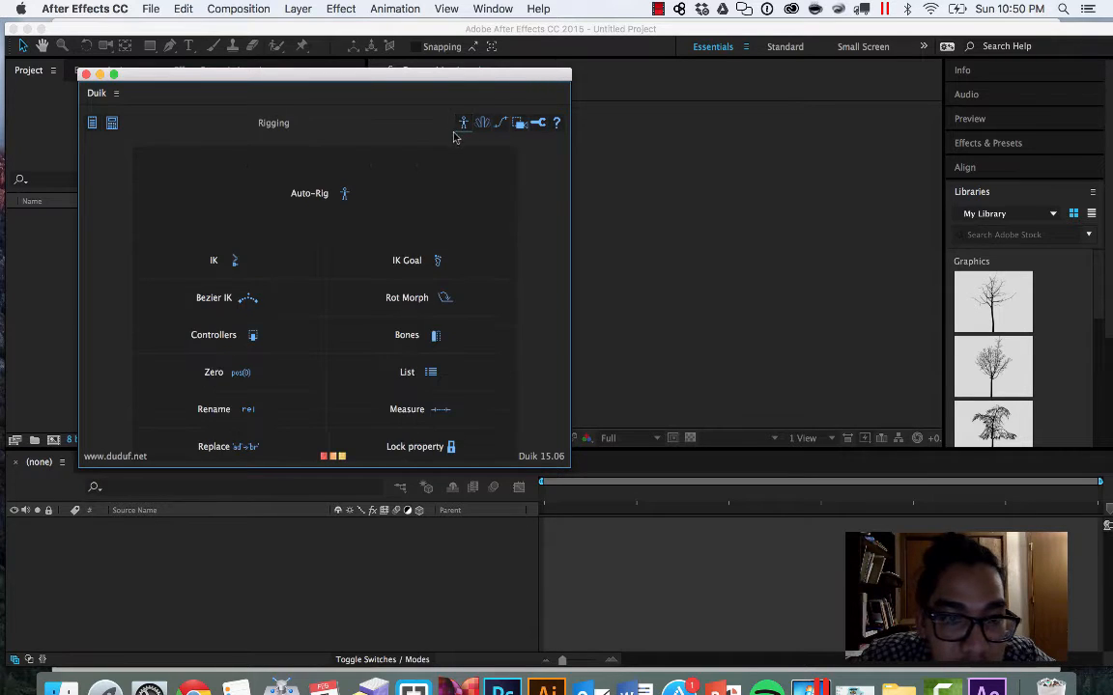
drag(327, 75, 827, 90)
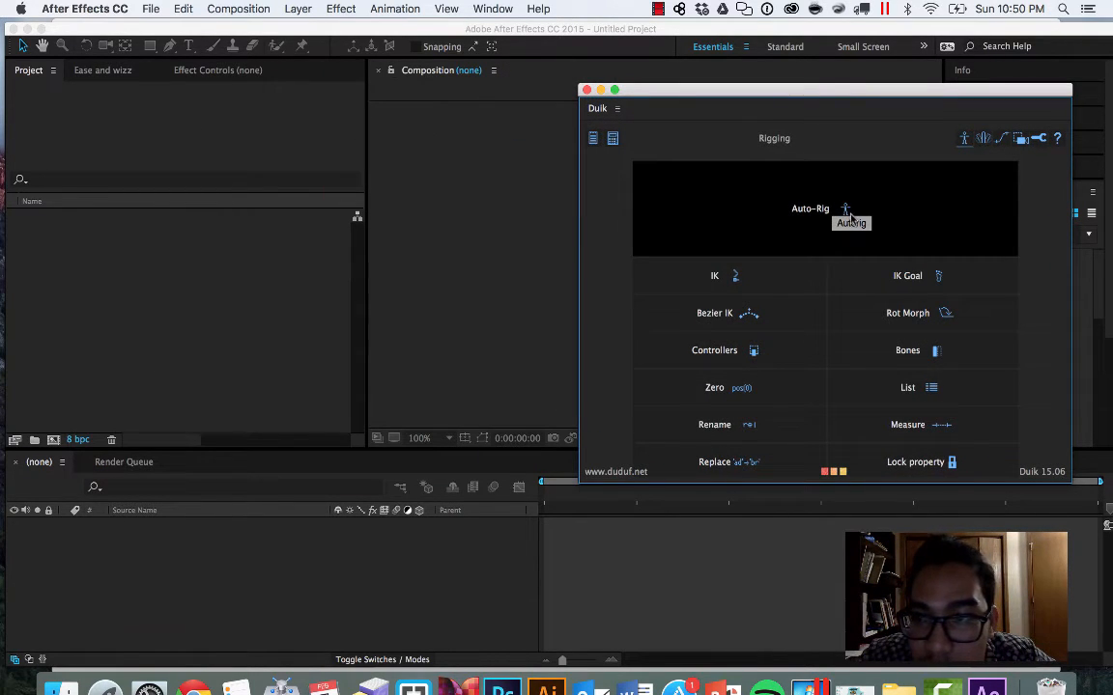
Step: View Duik's Help / About page, return to Rigging, and dock the Duik panel in the Project panel group
click(1058, 141)
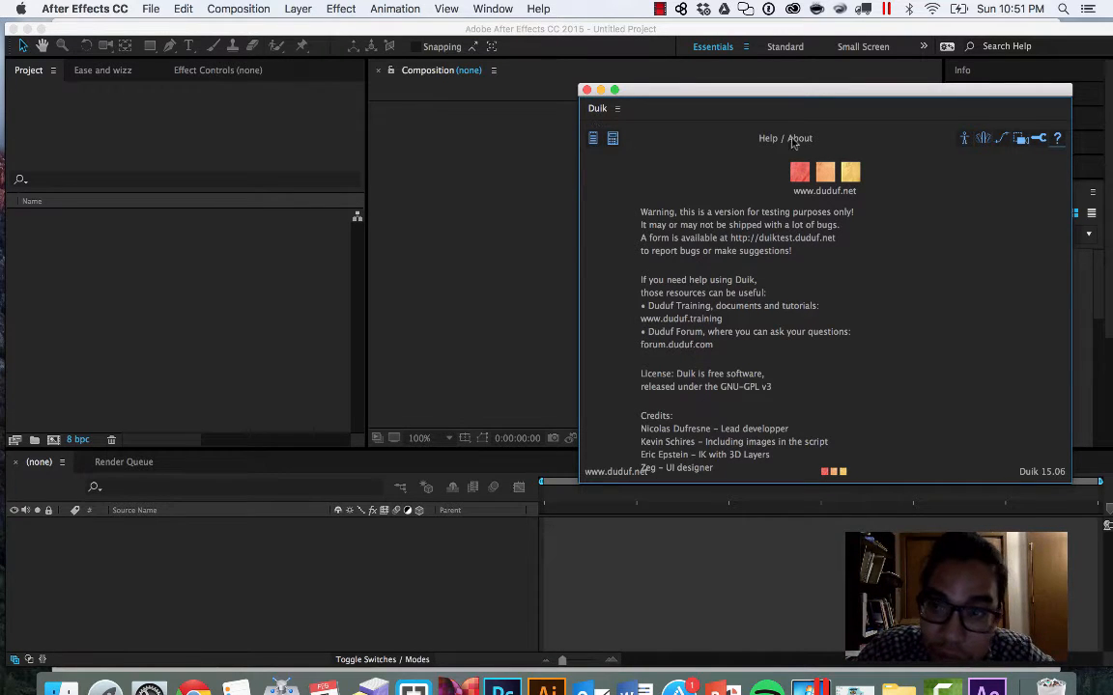
click(963, 139)
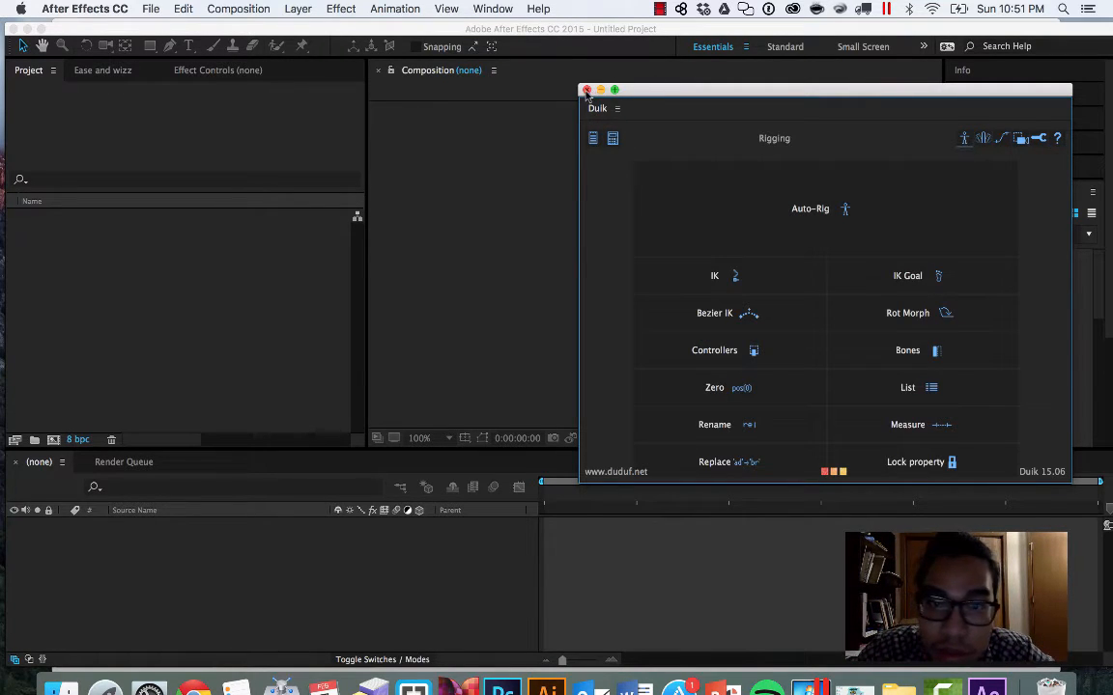
drag(583, 107, 96, 70)
click(36, 67)
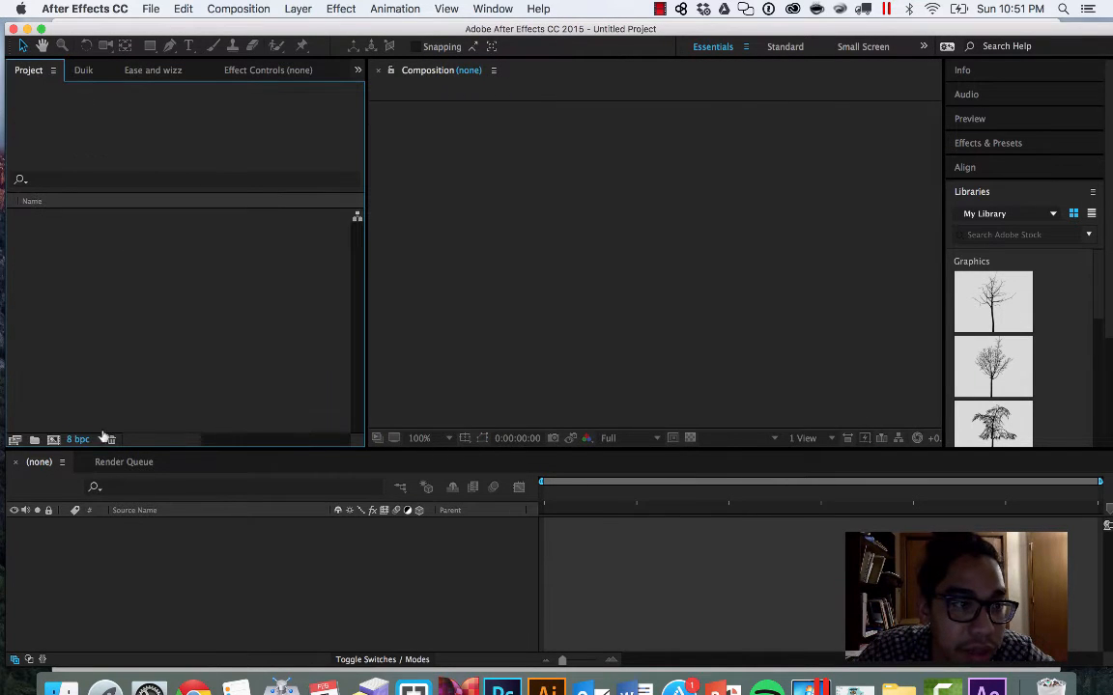
Step: Create a new composition named character
click(54, 439)
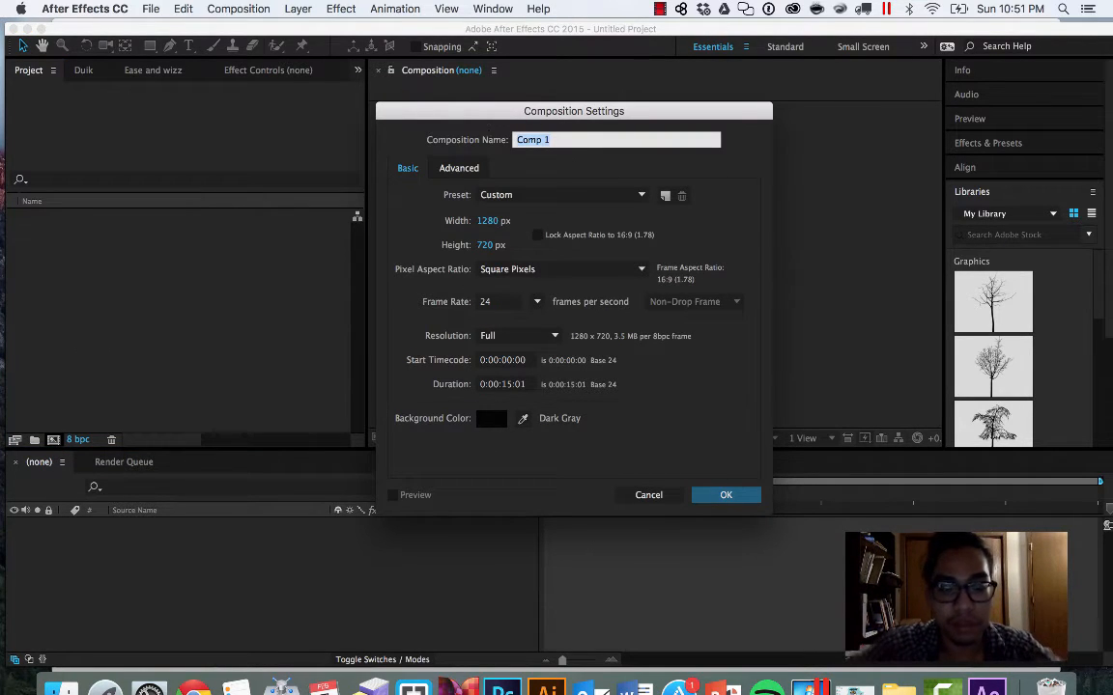
text(character)
key(Return)
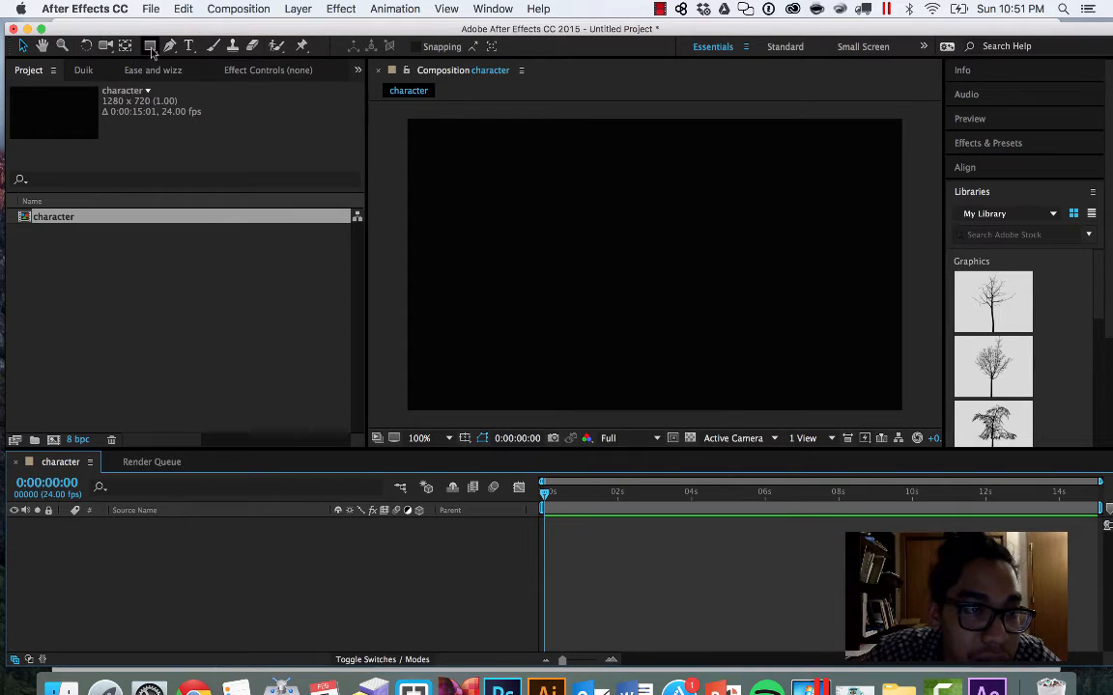
Step: Activate the Ellipse tool and set the shape fill color to red (ff0000)
drag(150, 48, 198, 79)
click(419, 49)
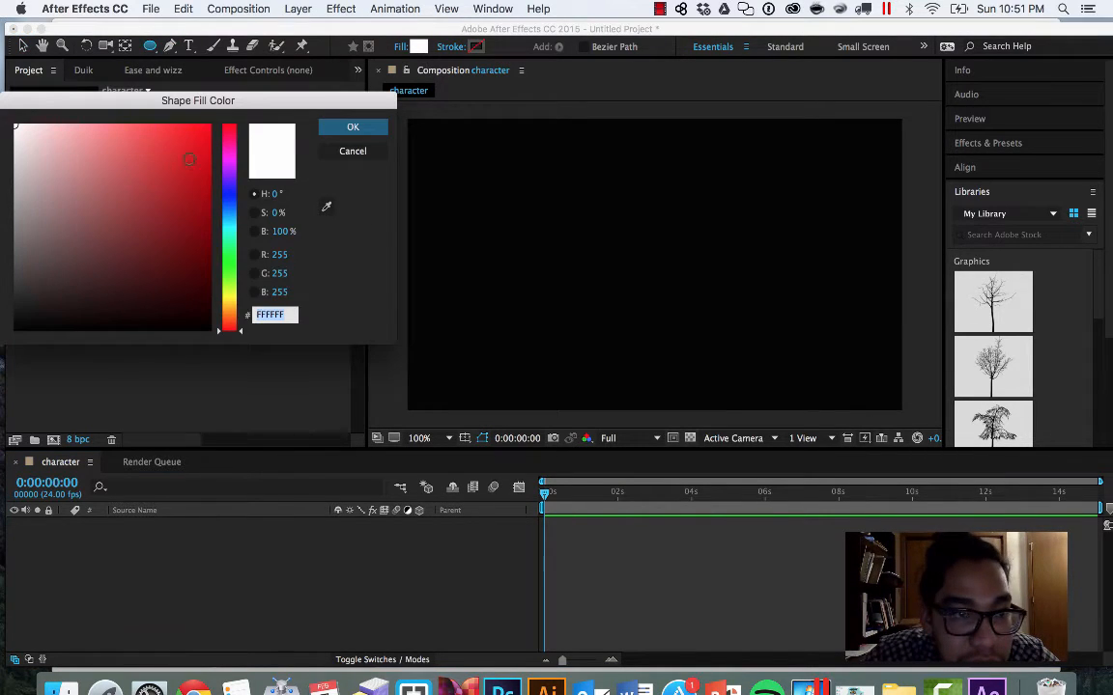
text(ff0000)
click(353, 127)
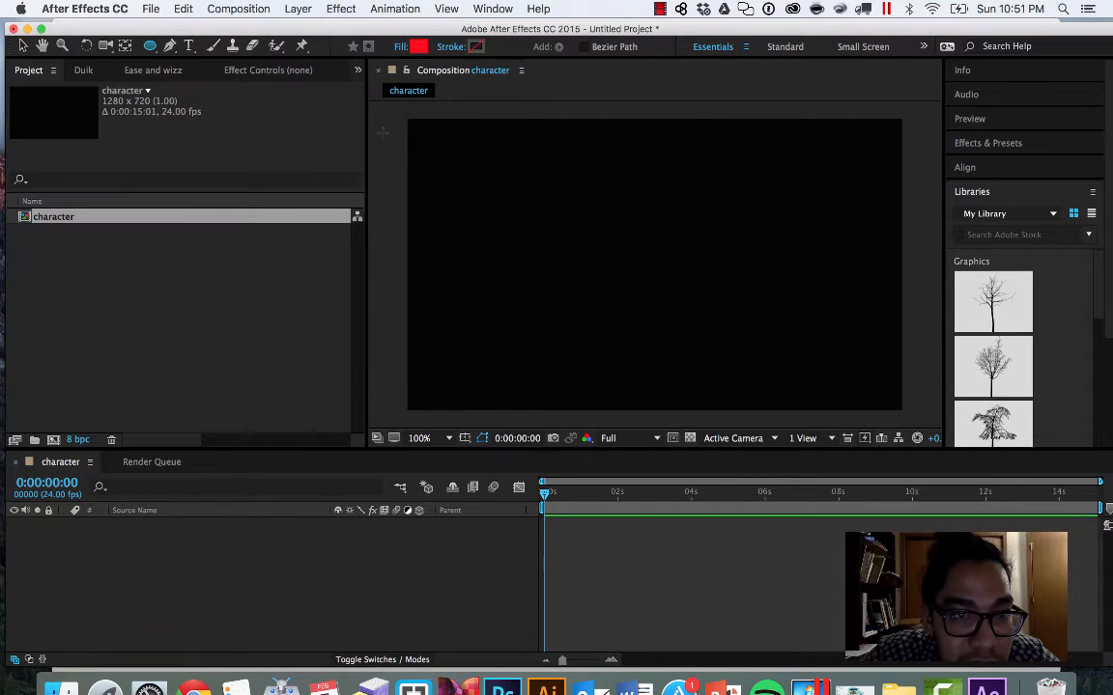
Step: Change the shape fill to orange and draw a small circle in the upper middle of the character composition
click(415, 48)
drag(277, 194, 264, 212)
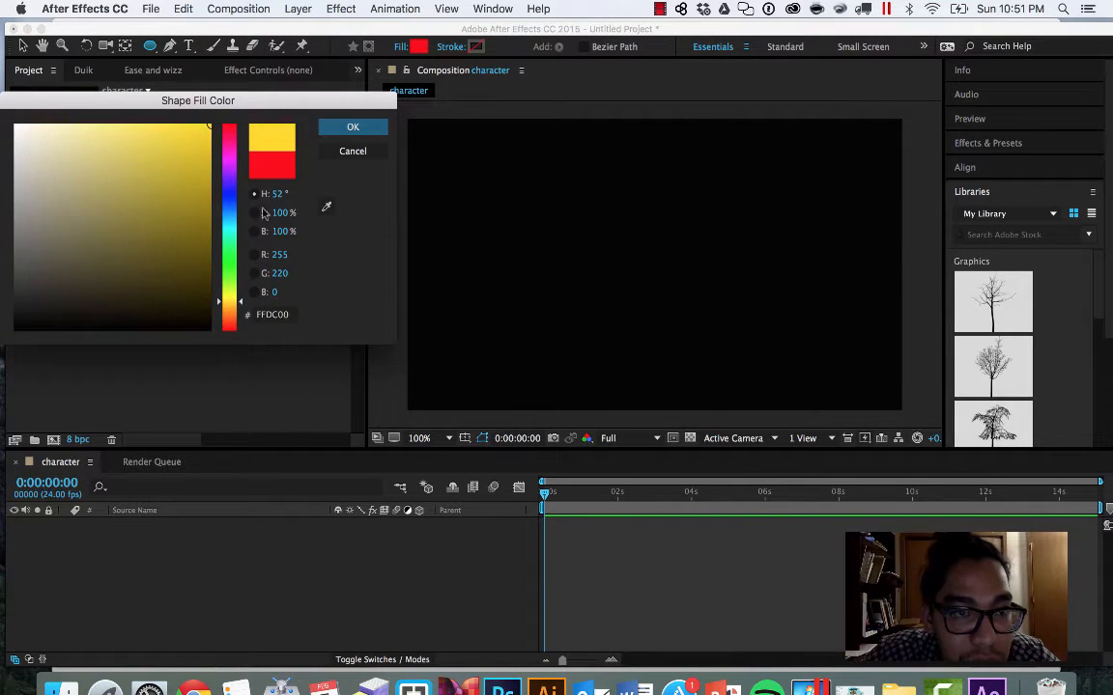
drag(220, 292, 228, 308)
click(351, 127)
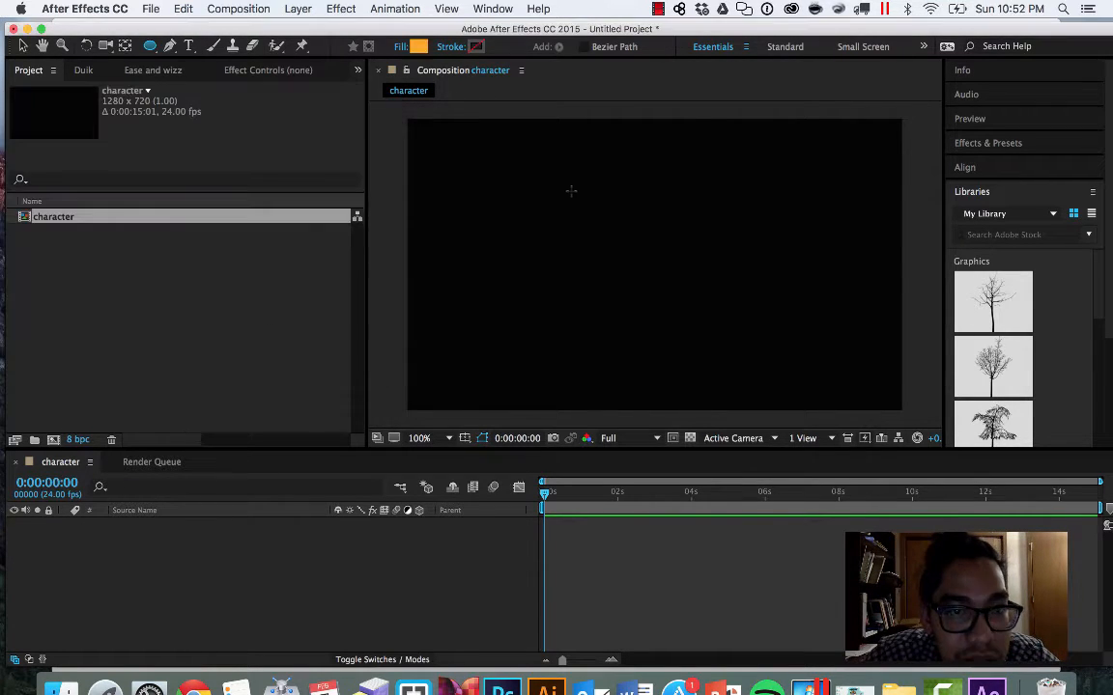
drag(618, 160, 662, 202)
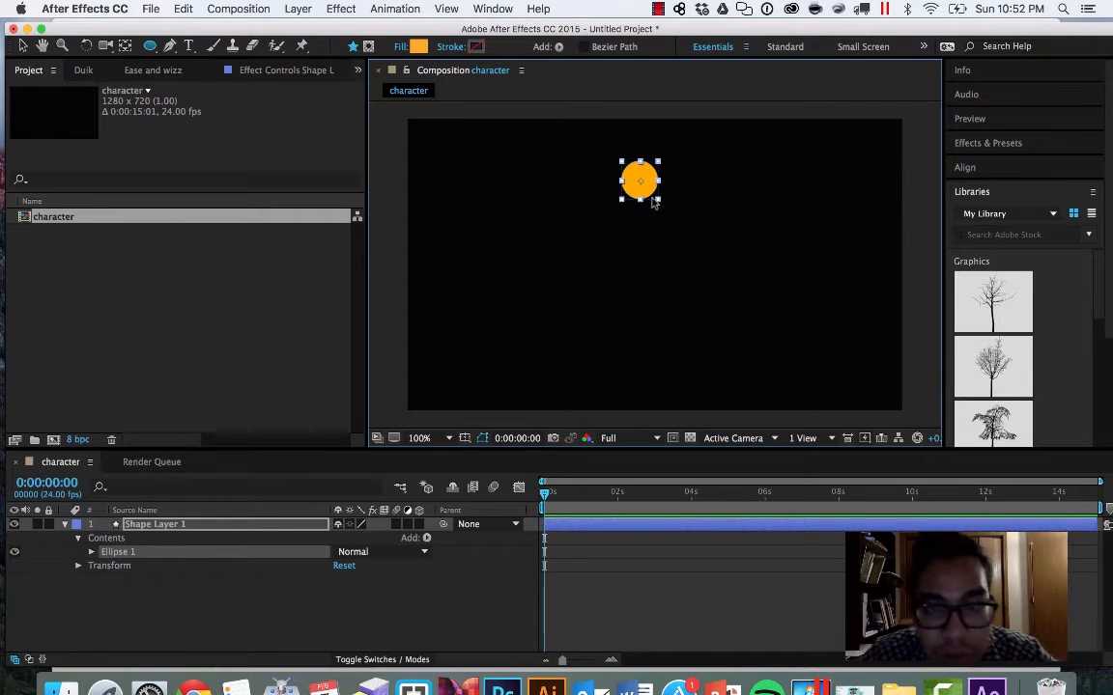
key(v)
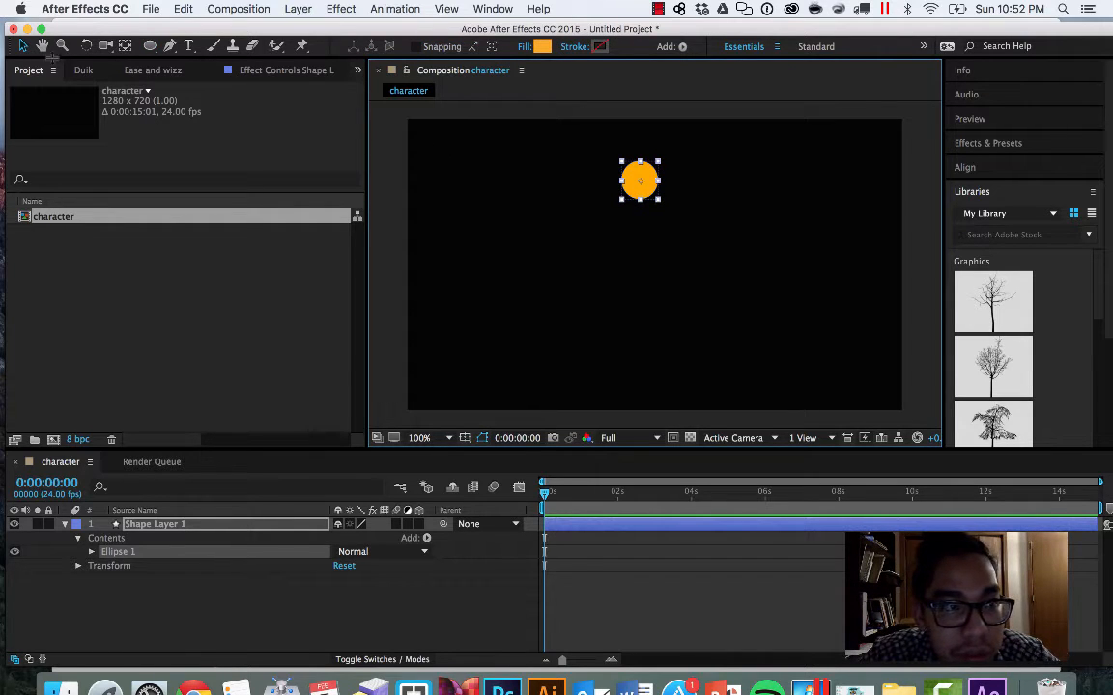
Step: Draw a torso rectangle below the head circle and a smaller hip rectangle overlapping its lower edge, each on its own shape layer
click(606, 115)
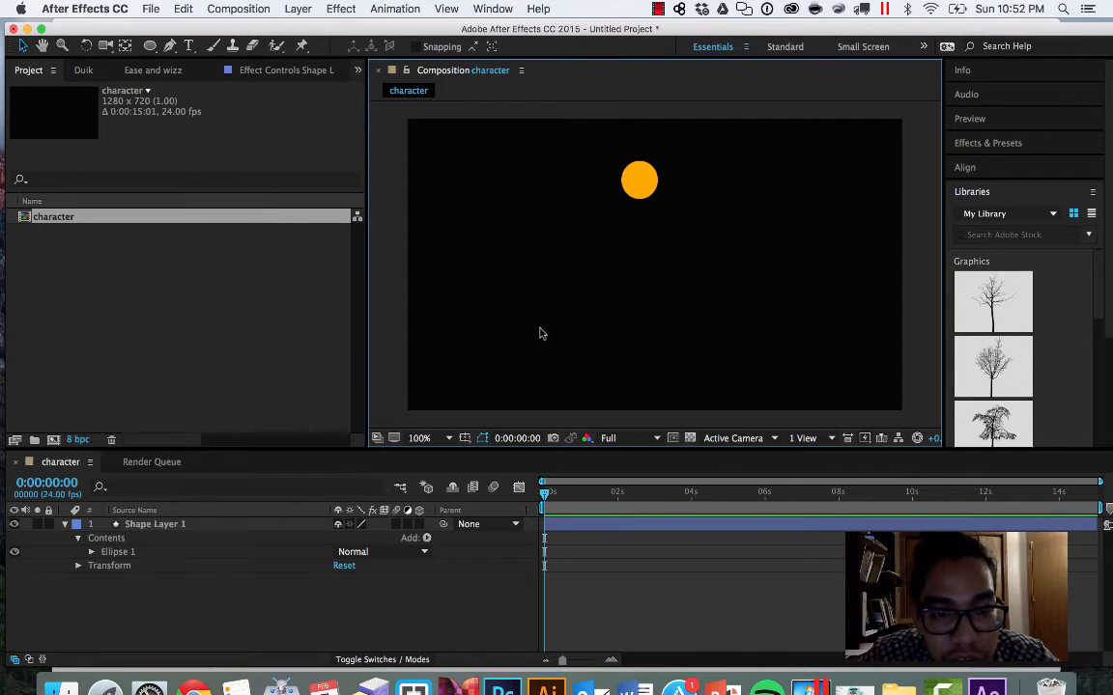
click(66, 524)
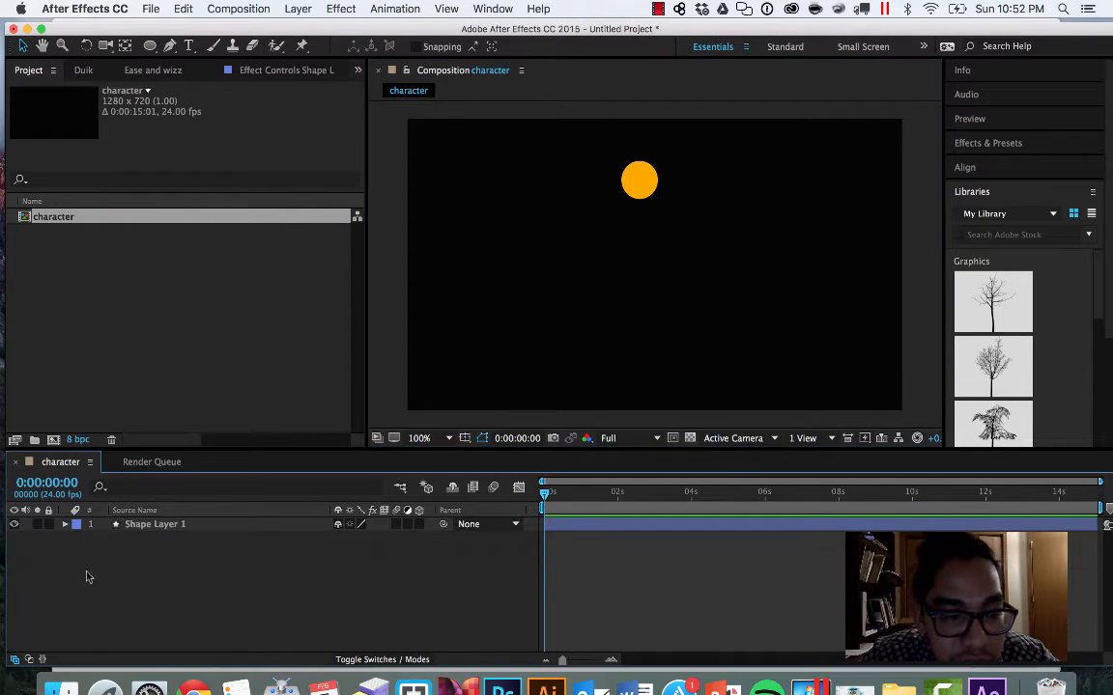
drag(150, 45, 198, 43)
drag(608, 215, 647, 253)
key(v)
click(826, 119)
click(692, 113)
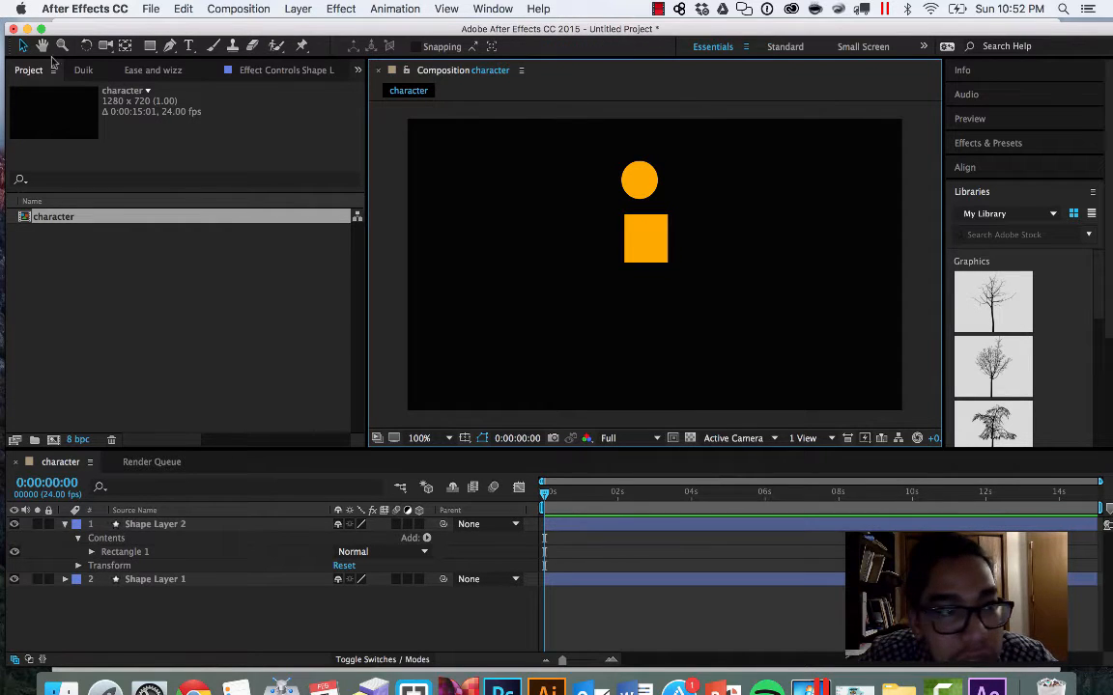
click(150, 45)
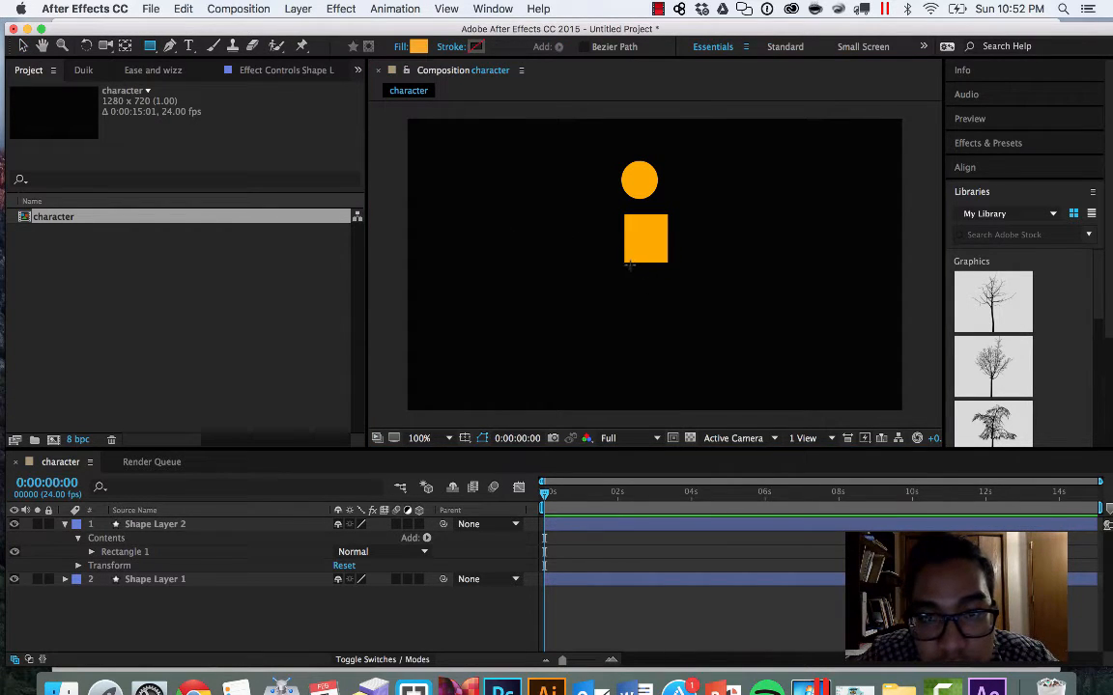
drag(628, 259, 666, 290)
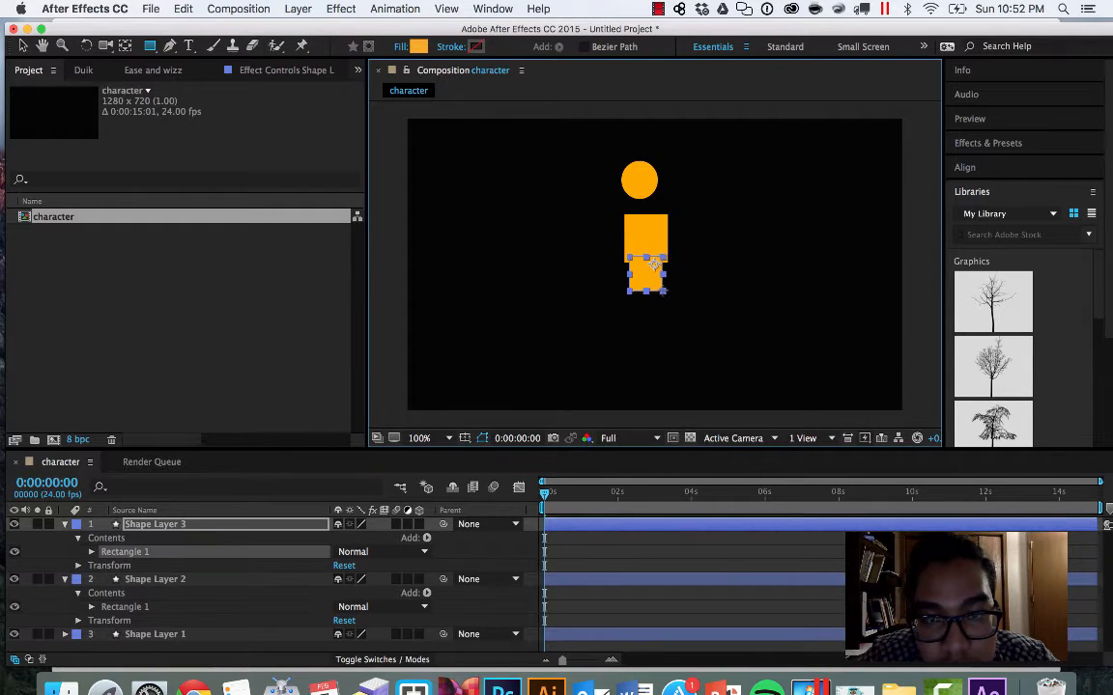
drag(640, 351, 630, 275)
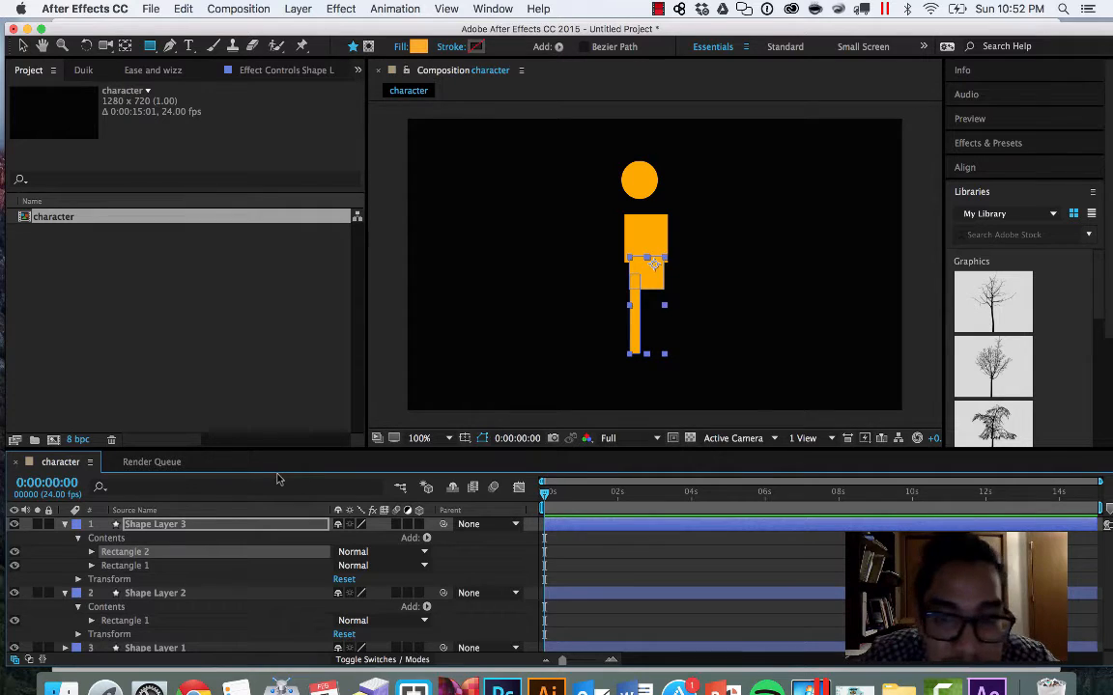
key(Delete)
key(v)
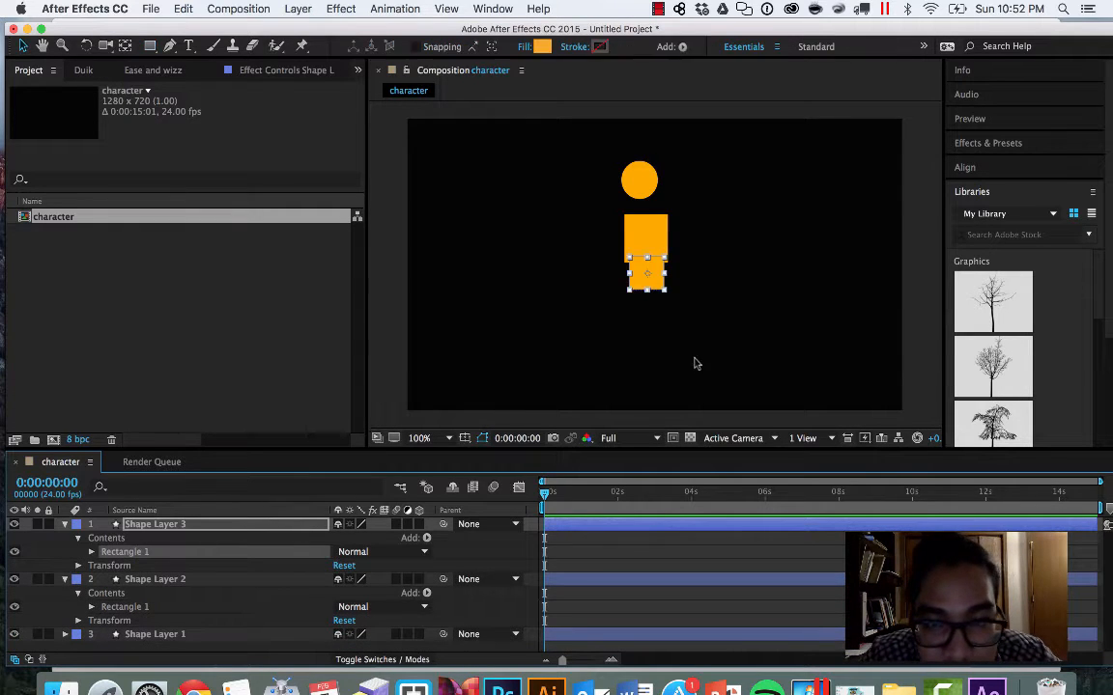
Step: Nudge the hip rectangle slightly downward so it still overlaps the torso's lower edge
click(695, 362)
click(658, 285)
drag(654, 267, 652, 263)
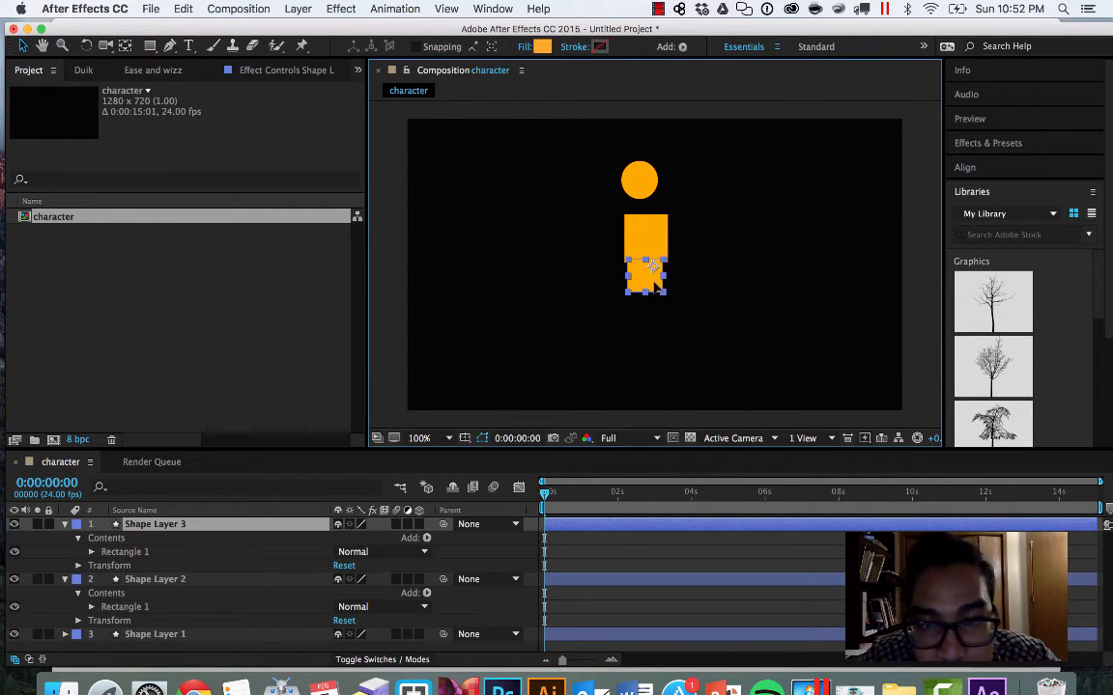
click(700, 303)
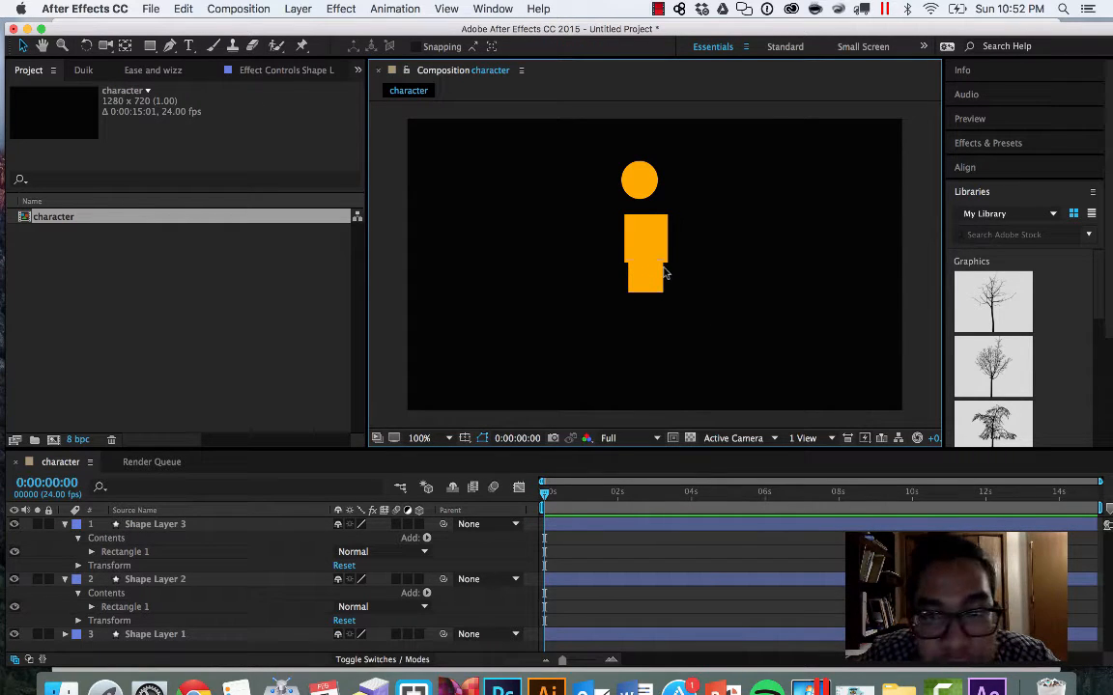
Step: Center the hip rectangle, the torso rectangle and the head circle horizontally in the composition
click(664, 274)
click(965, 167)
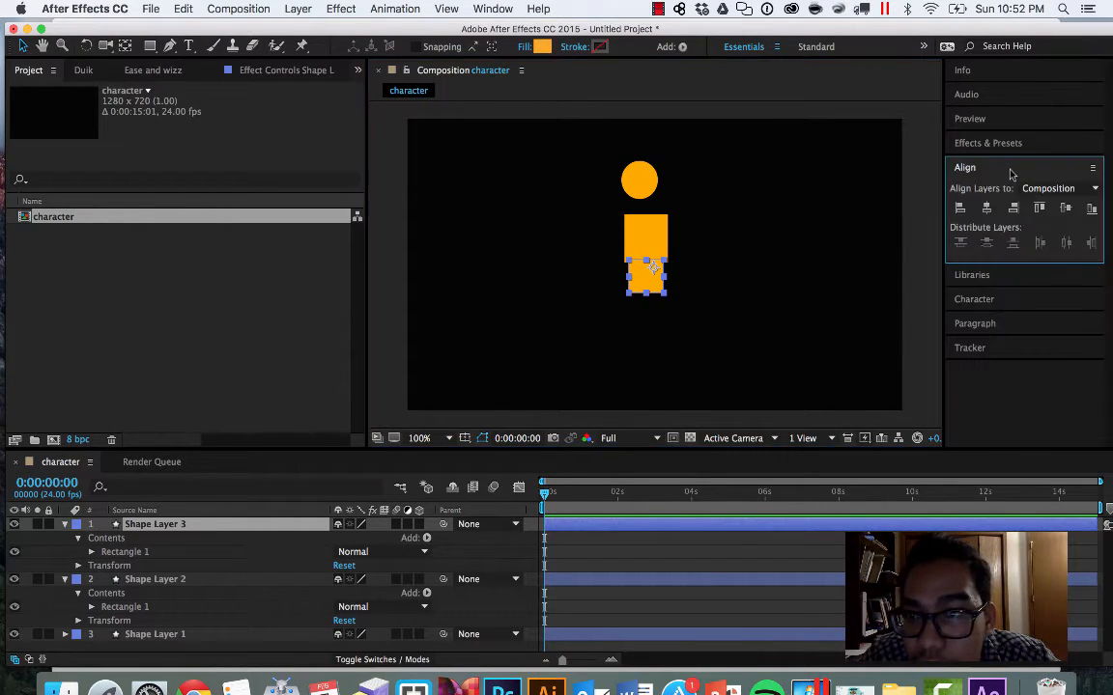
key(shift+Right)
click(640, 238)
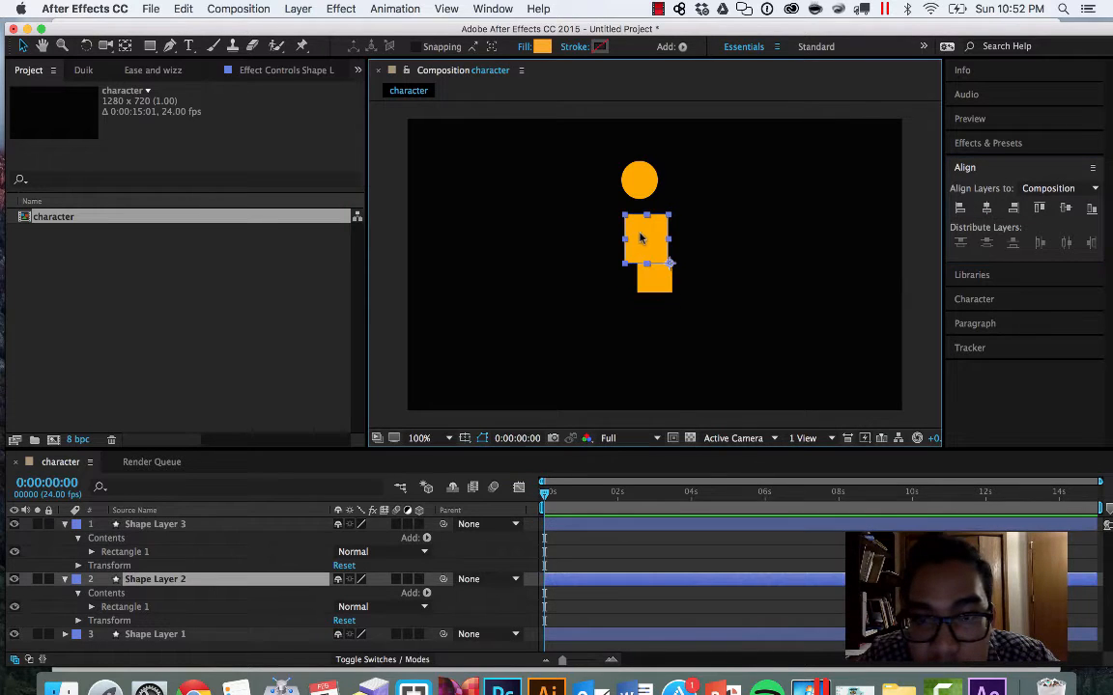
click(986, 208)
click(640, 180)
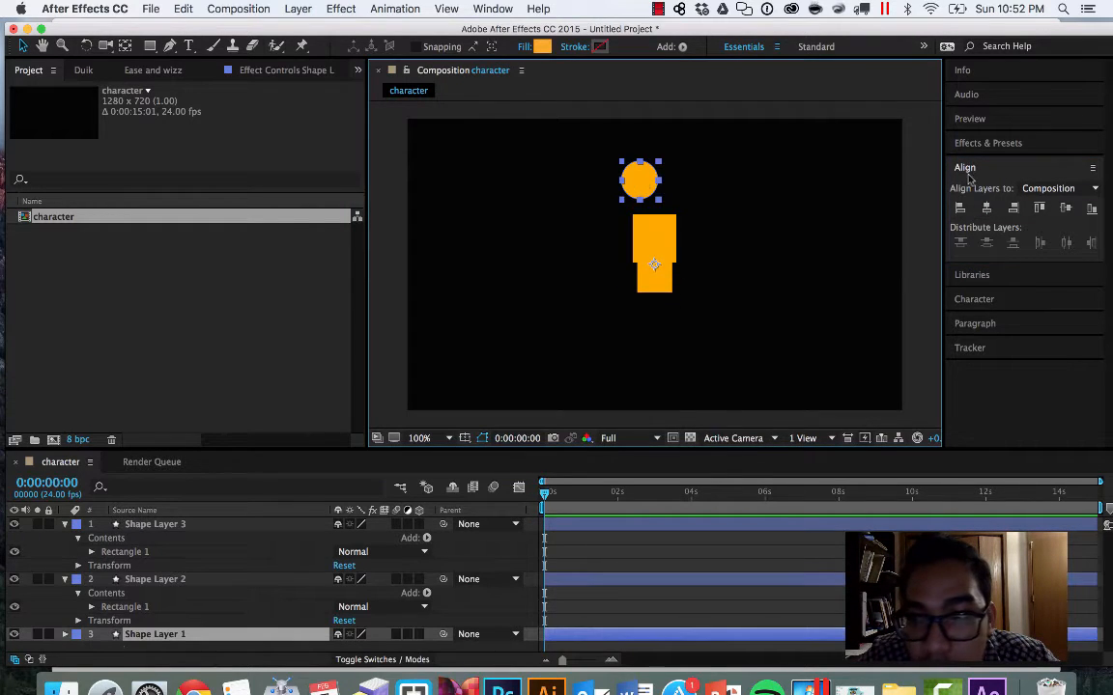
click(987, 208)
click(935, 222)
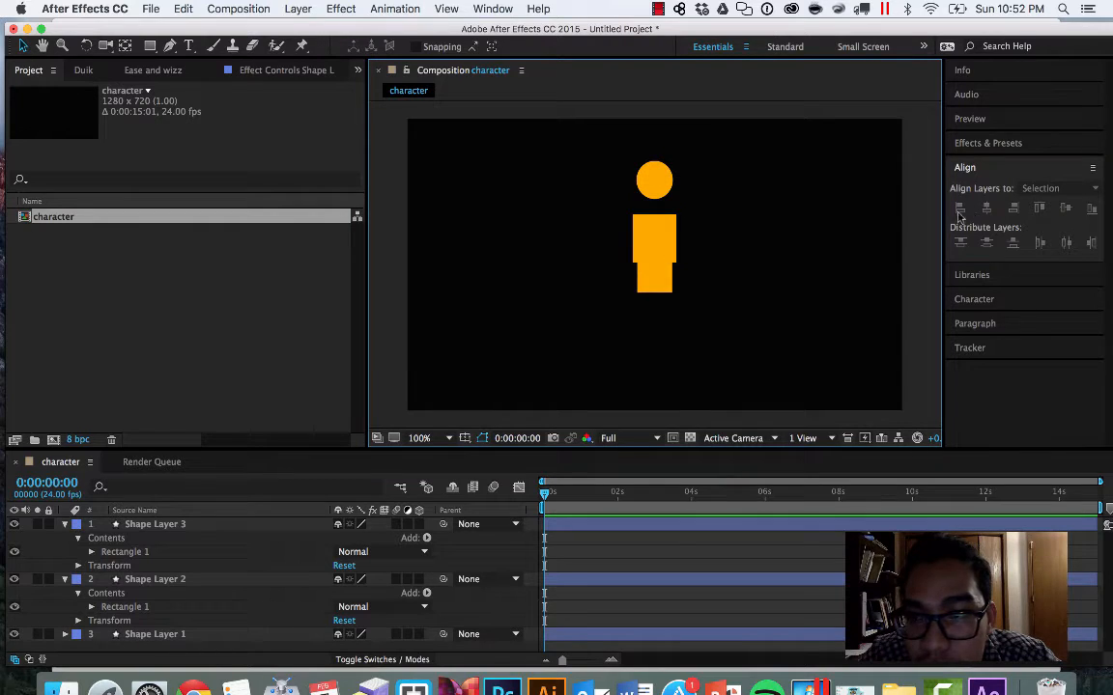
click(653, 181)
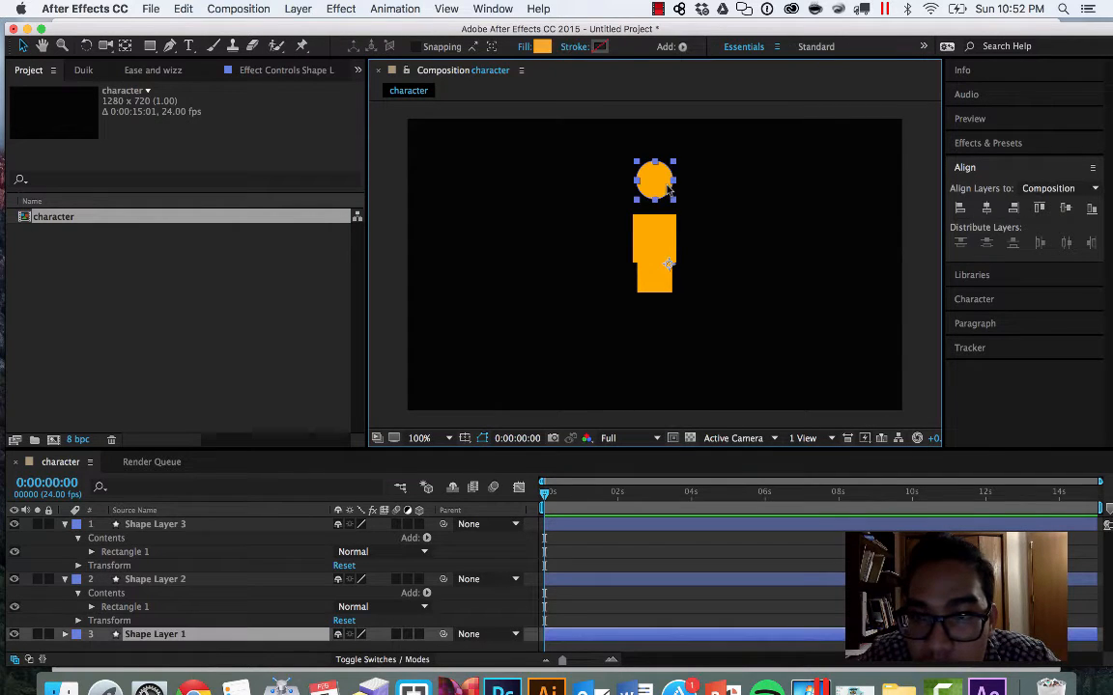
click(1047, 190)
click(935, 187)
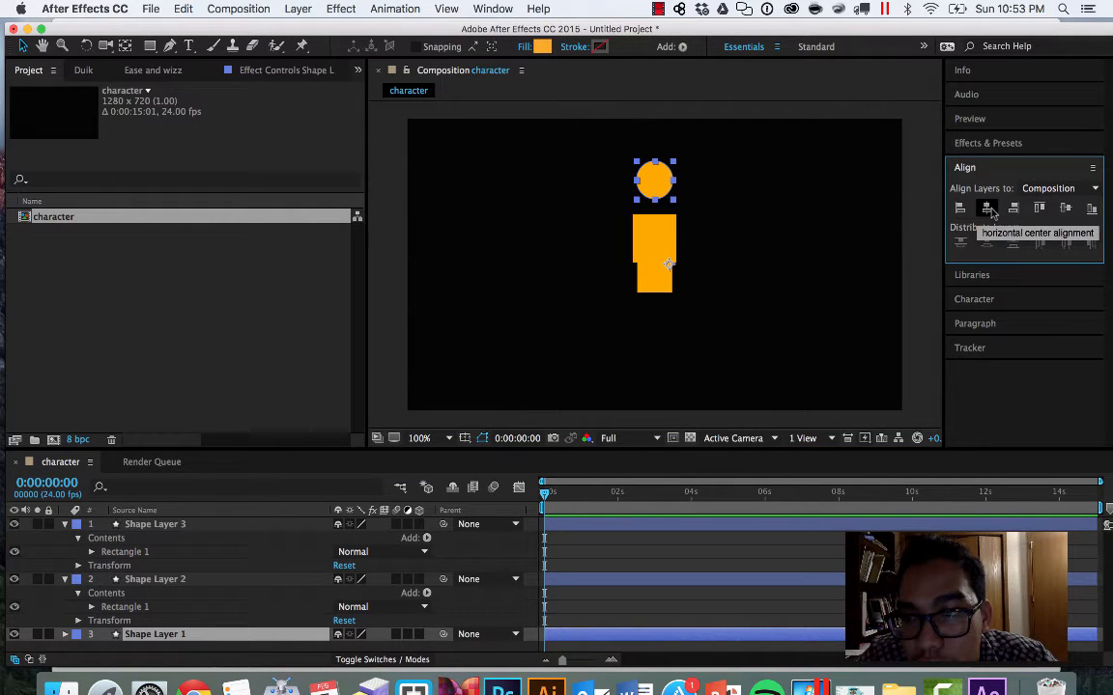
click(809, 199)
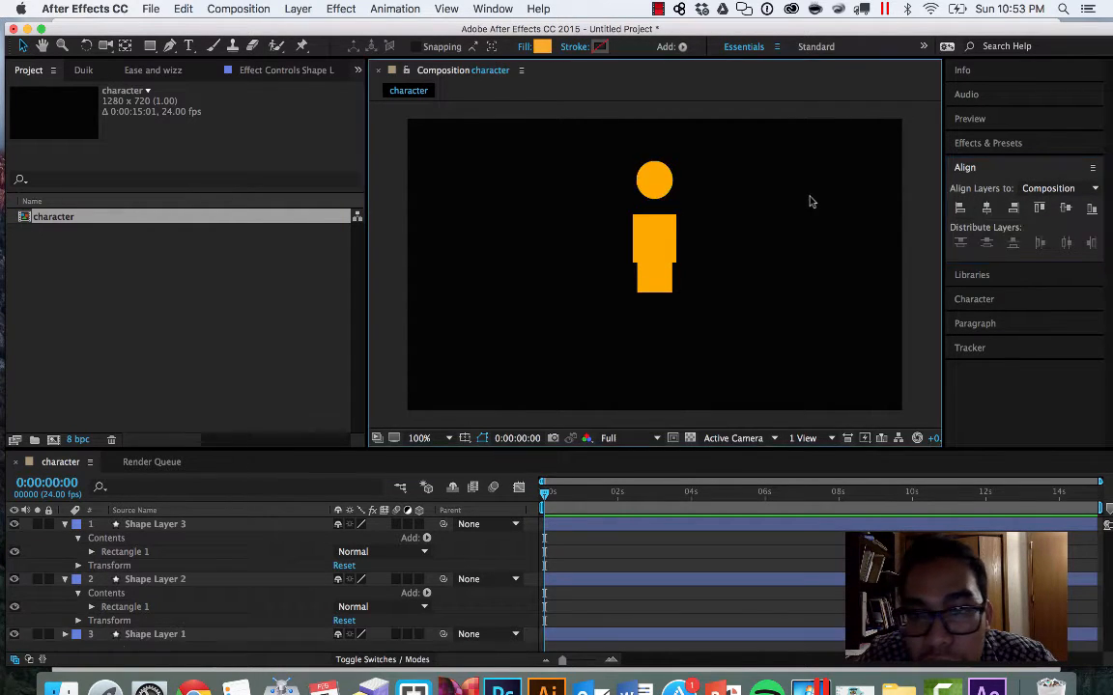
Step: Draw a narrow neck rectangle between the head and torso on its own layer and center it horizontally in the composition
click(150, 46)
drag(650, 190, 661, 220)
key(v)
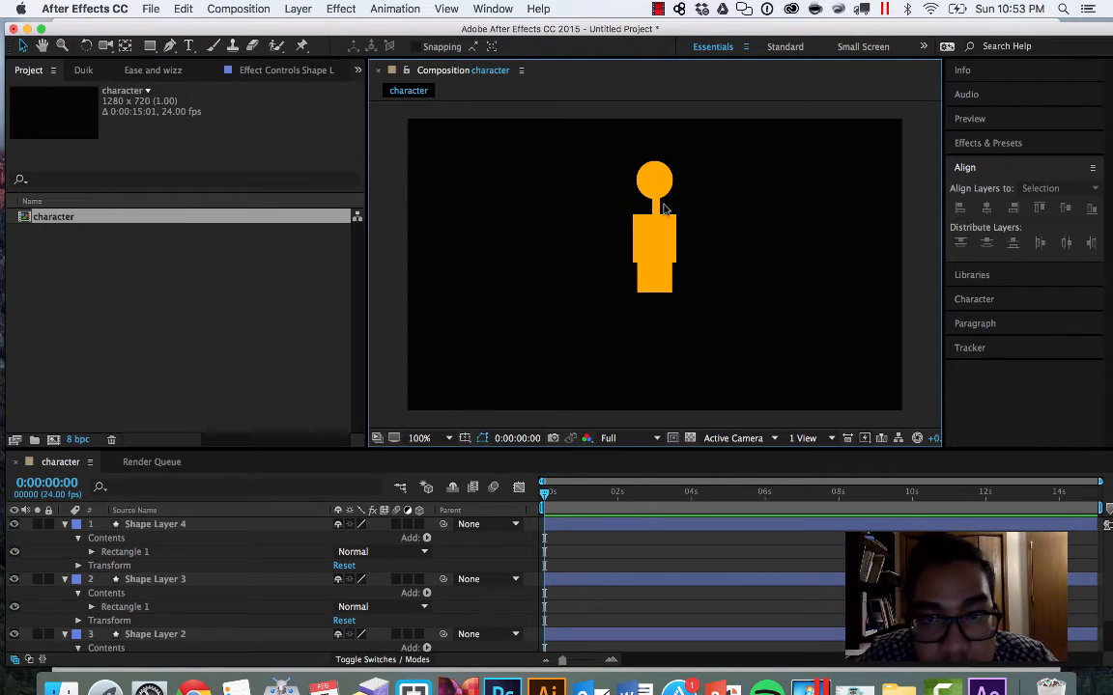
click(656, 219)
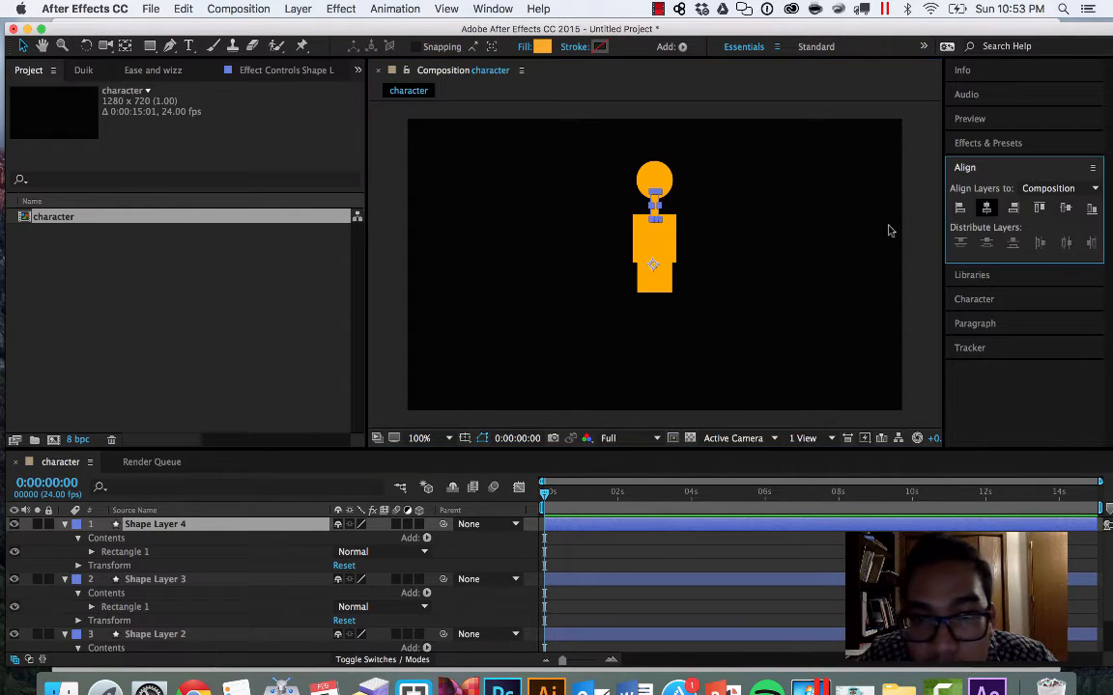
click(776, 225)
Step: Draw a long, thin horizontal arm rectangle extending right from the top of the torso on its own layer
key(q)
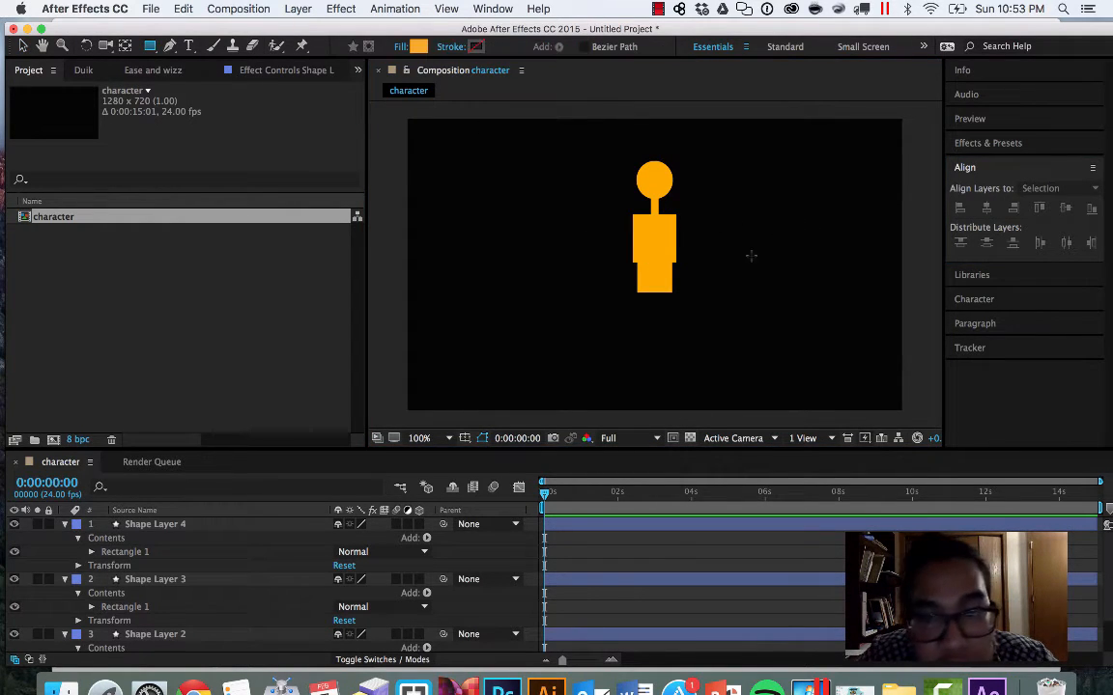
mouse_move(669, 215)
mouse_down()
mouse_move(827, 225)
mouse_move(789, 225)
mouse_up()
key(v)
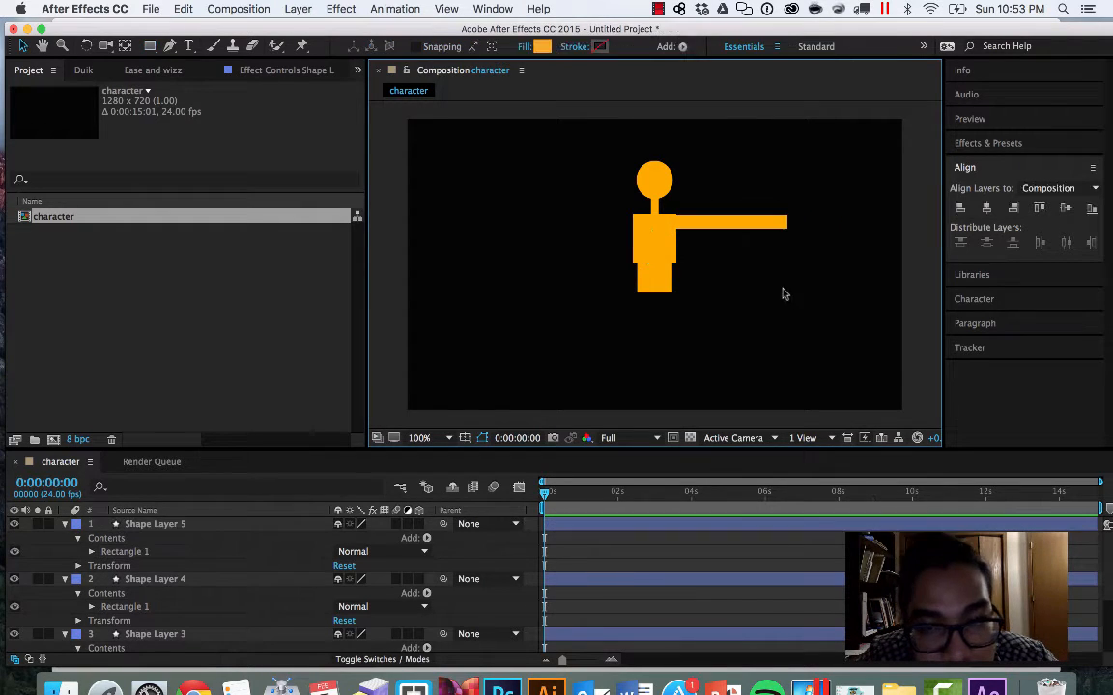
Step: Duplicate the arm and place the copy on the left side of the torso at the same height
click(735, 230)
key(super+d)
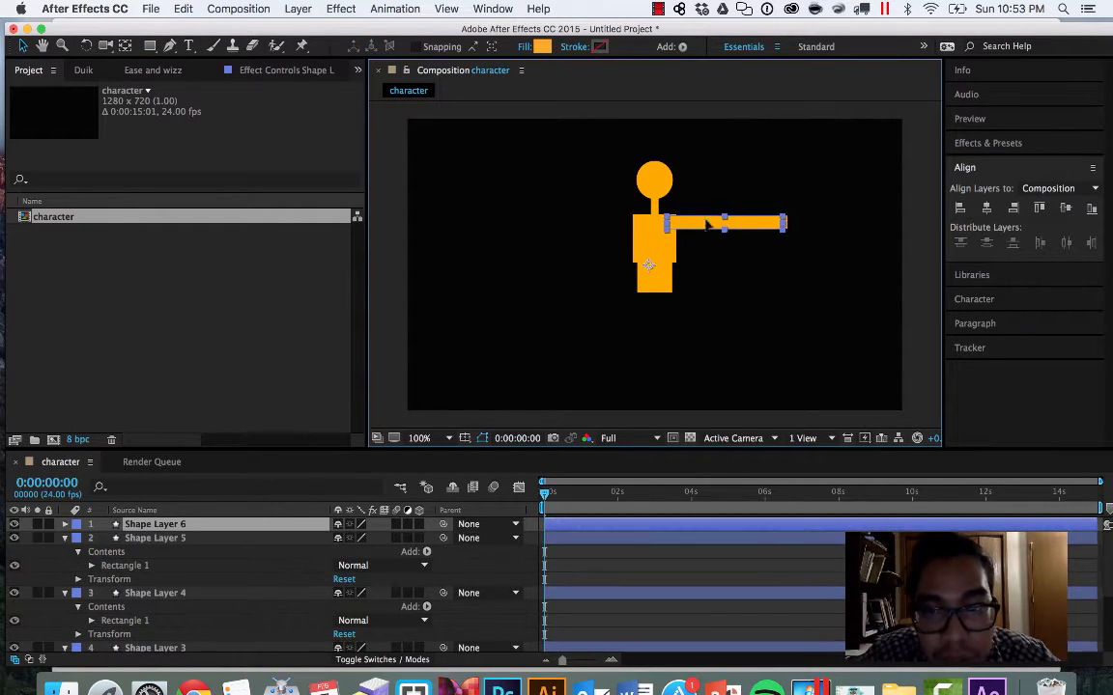
drag(715, 223, 611, 219)
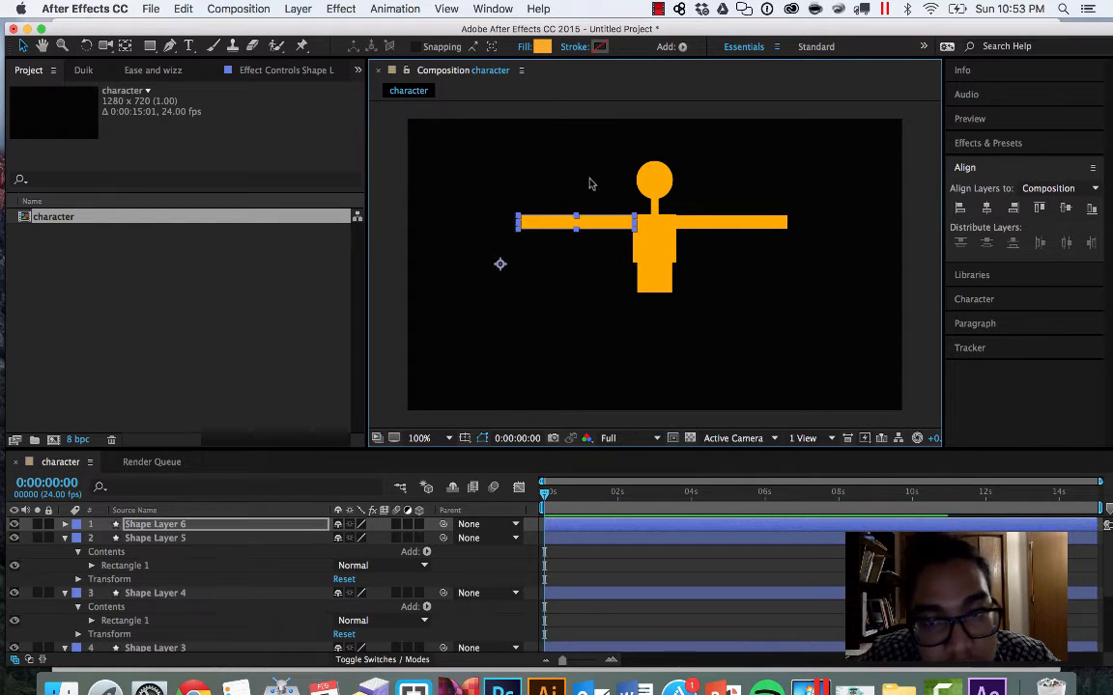
click(487, 137)
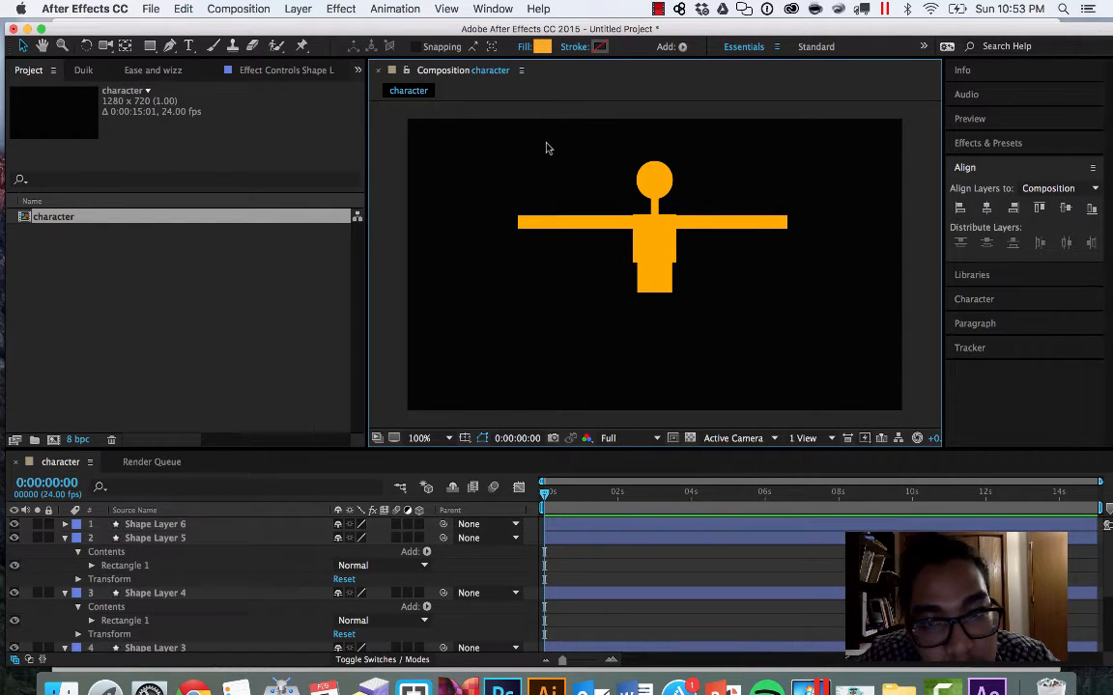
Step: Draw a small hand circle over the outer end of the left arm with the Ellipse tool
click(150, 45)
click(198, 82)
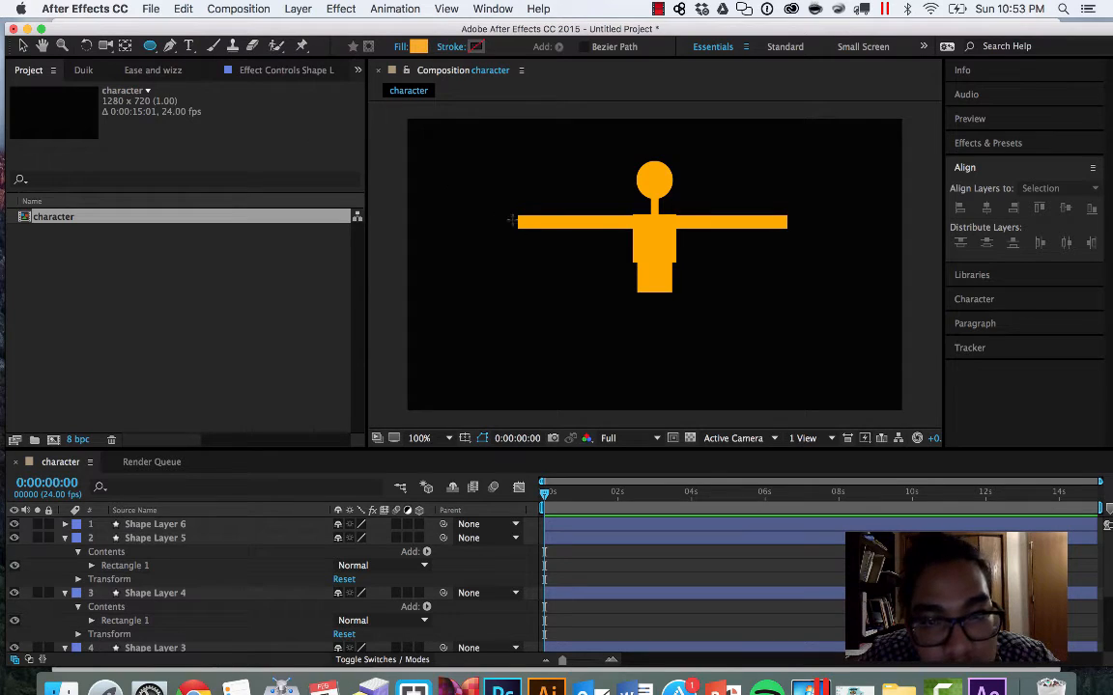
drag(505, 210, 531, 233)
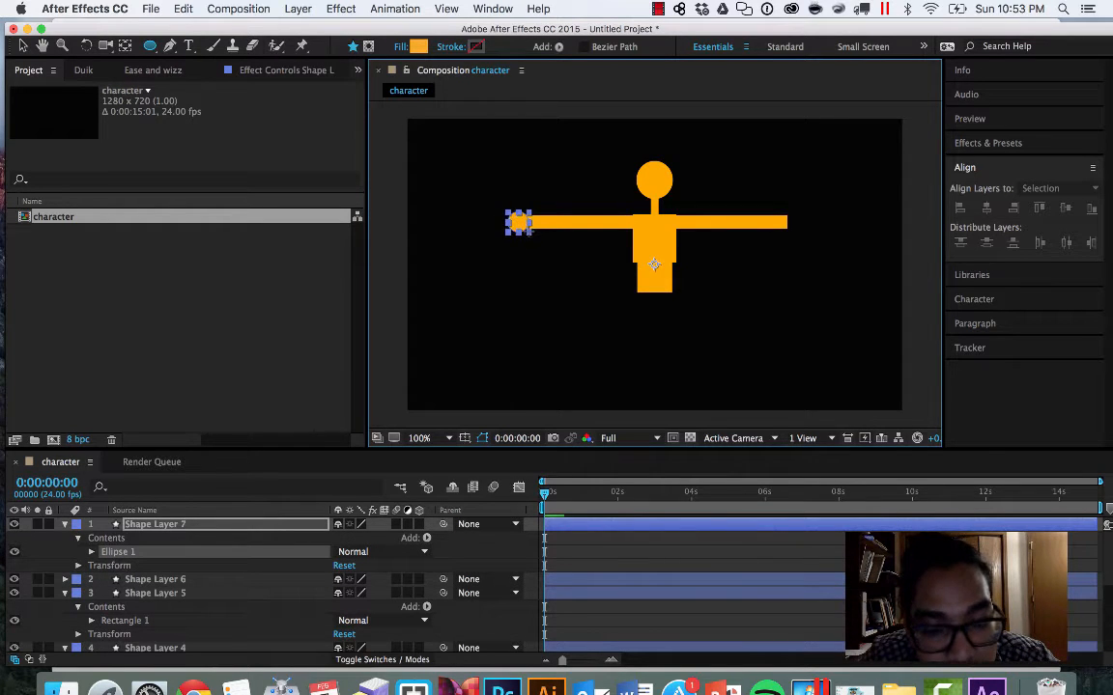
key(v)
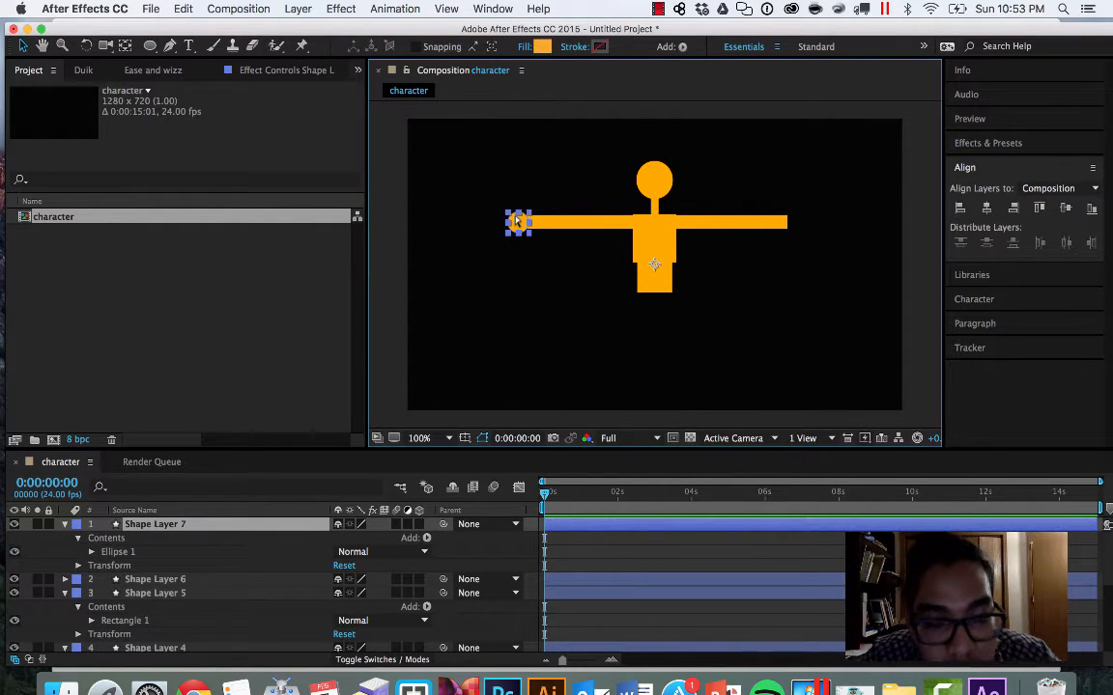
Step: Duplicate the hand circle and place the copy at the outer end of the right arm
key(ctrl+d)
drag(517, 221, 787, 221)
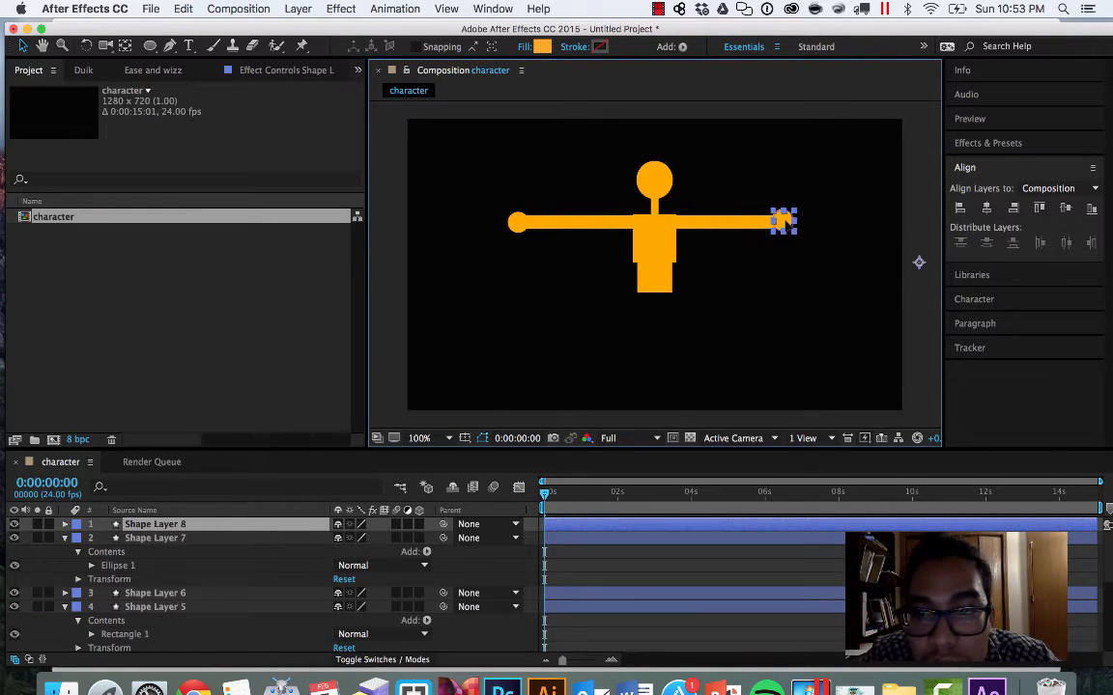
click(773, 186)
Step: Place two copies of the head circle side by side above the left arm as a guide for its length
click(610, 223)
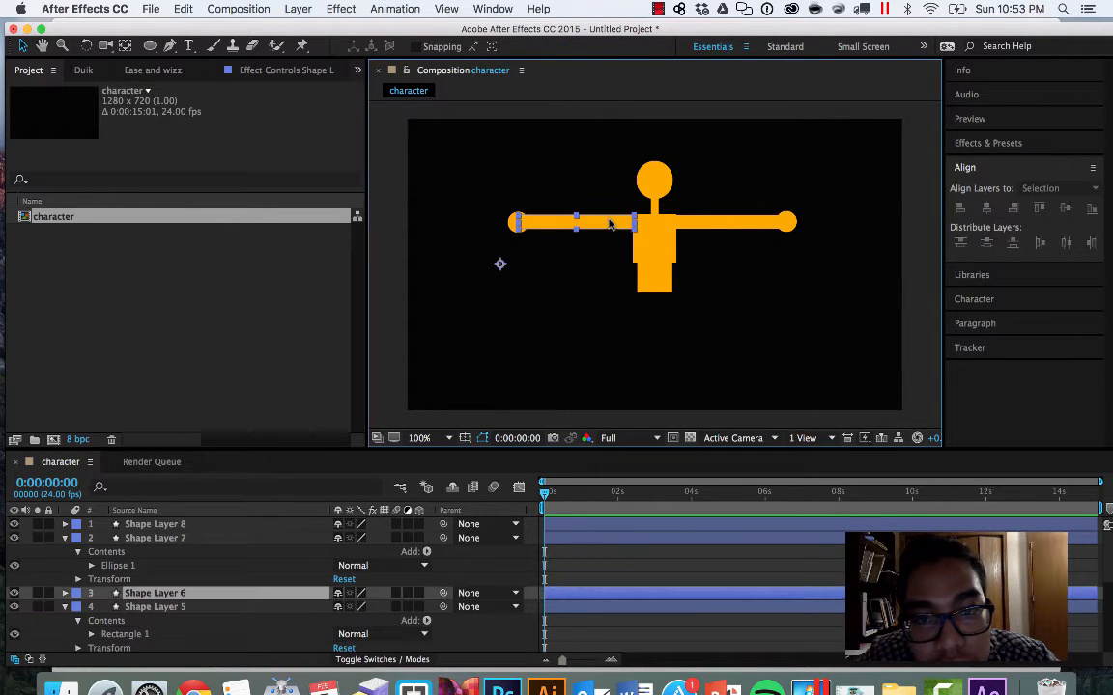
click(661, 192)
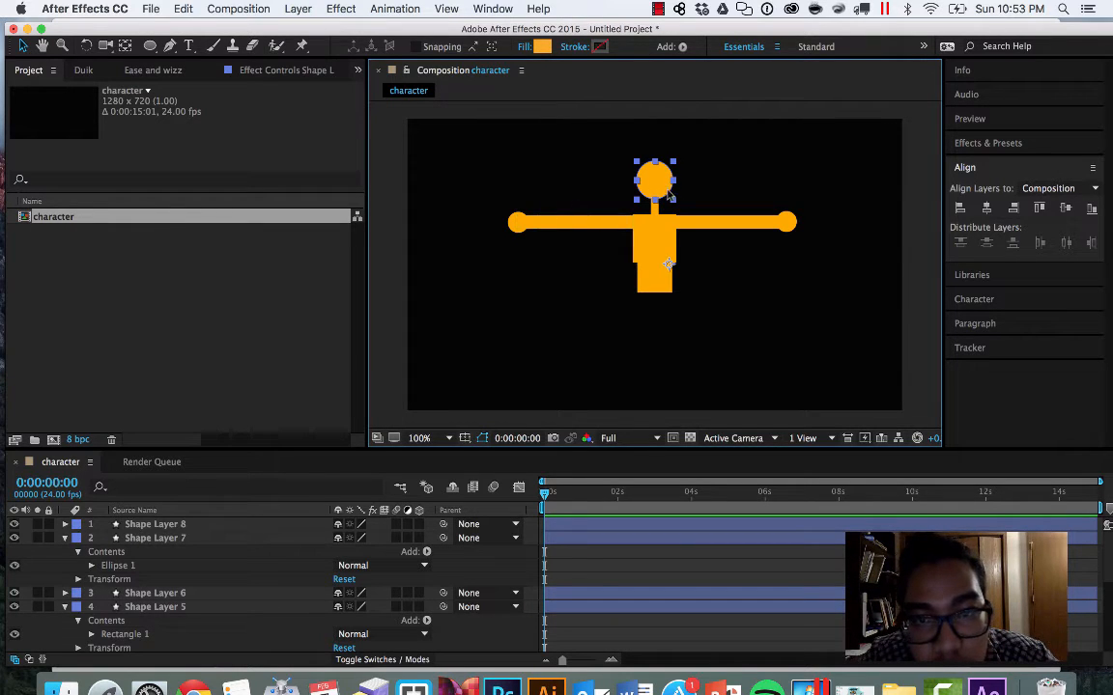
drag(654, 186, 582, 196)
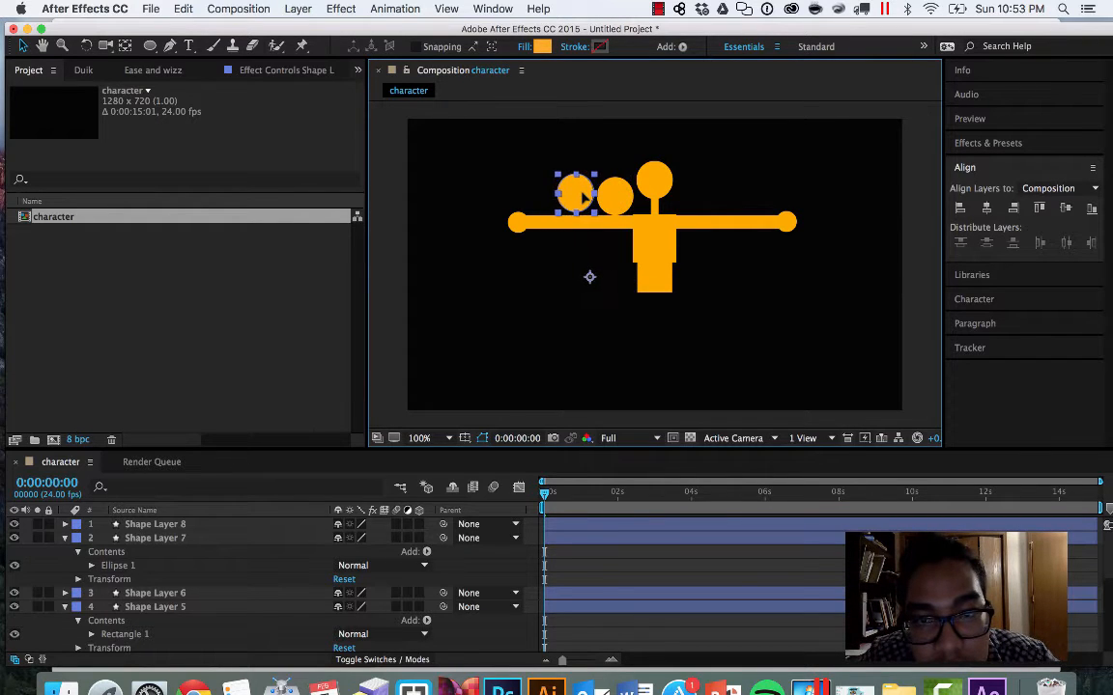
Step: Shorten the left arm to about two head widths, keep it joined to the torso, and move the hand to its end
click(541, 225)
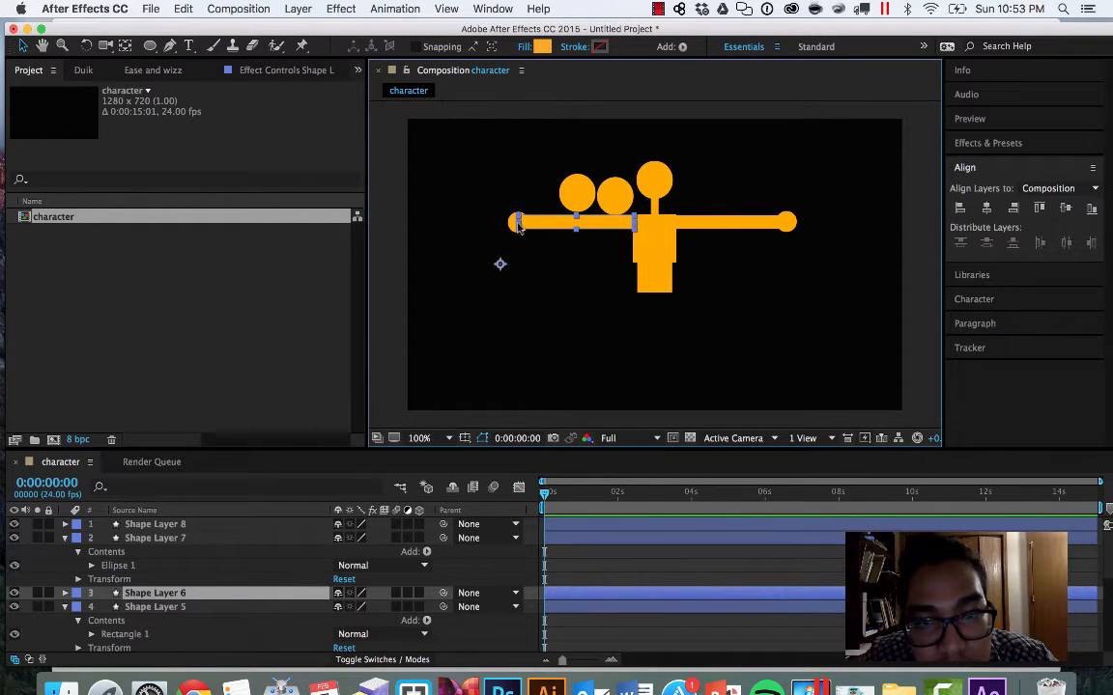
mouse_move(518, 224)
mouse_down()
mouse_move(471, 204)
mouse_move(483, 198)
mouse_move(464, 202)
mouse_move(514, 221)
mouse_move(579, 224)
mouse_move(538, 223)
mouse_up()
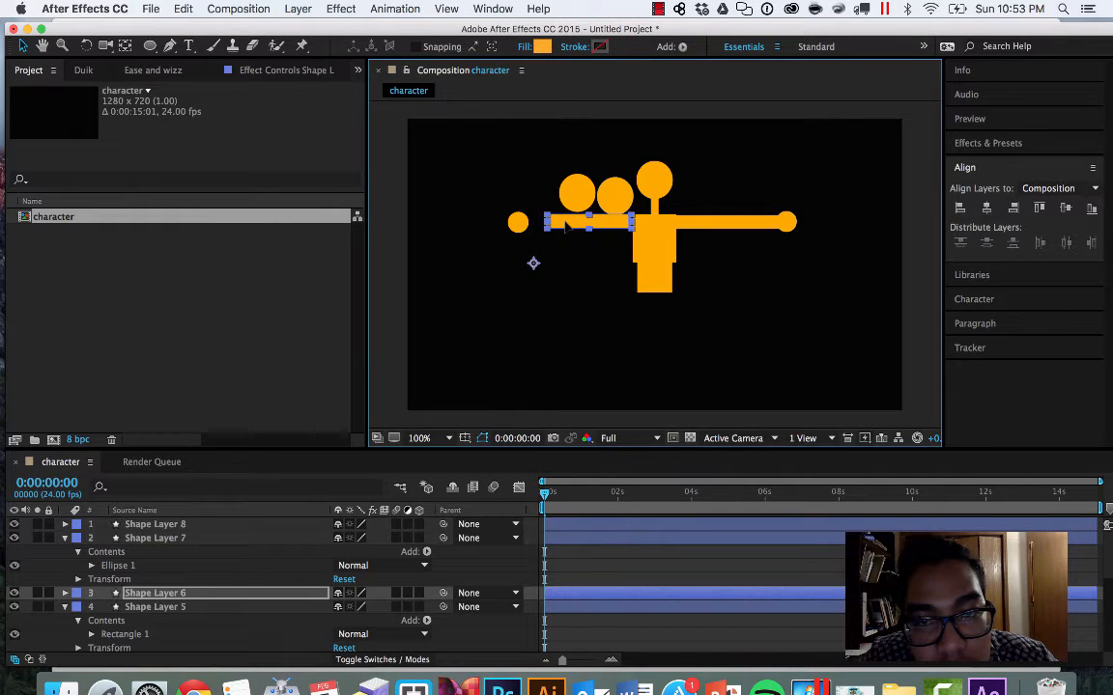
mouse_move(569, 225)
mouse_down()
mouse_move(523, 223)
mouse_move(552, 221)
mouse_up()
Step: Delete the two head-circle copies above the left arm and the original right arm with its hand
click(570, 202)
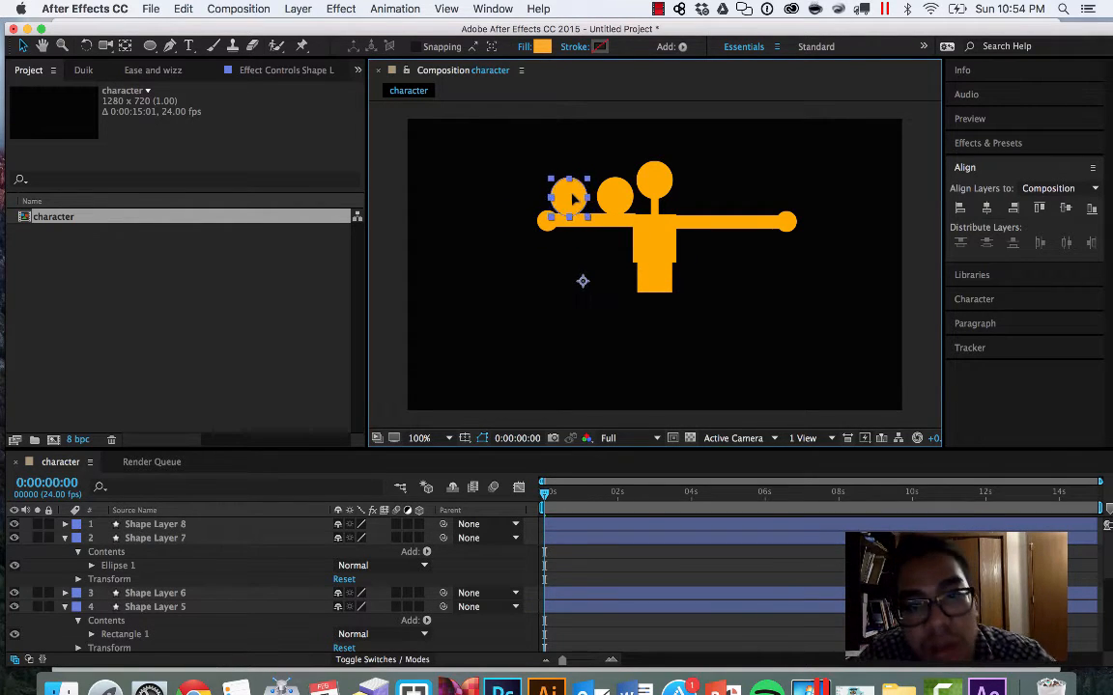
key(Delete)
drag(621, 200, 785, 223)
key(Delete)
Step: Duplicate the left arm and its hand and place the copies beside the right side of the torso
drag(510, 190, 724, 225)
key(ctrl+d)
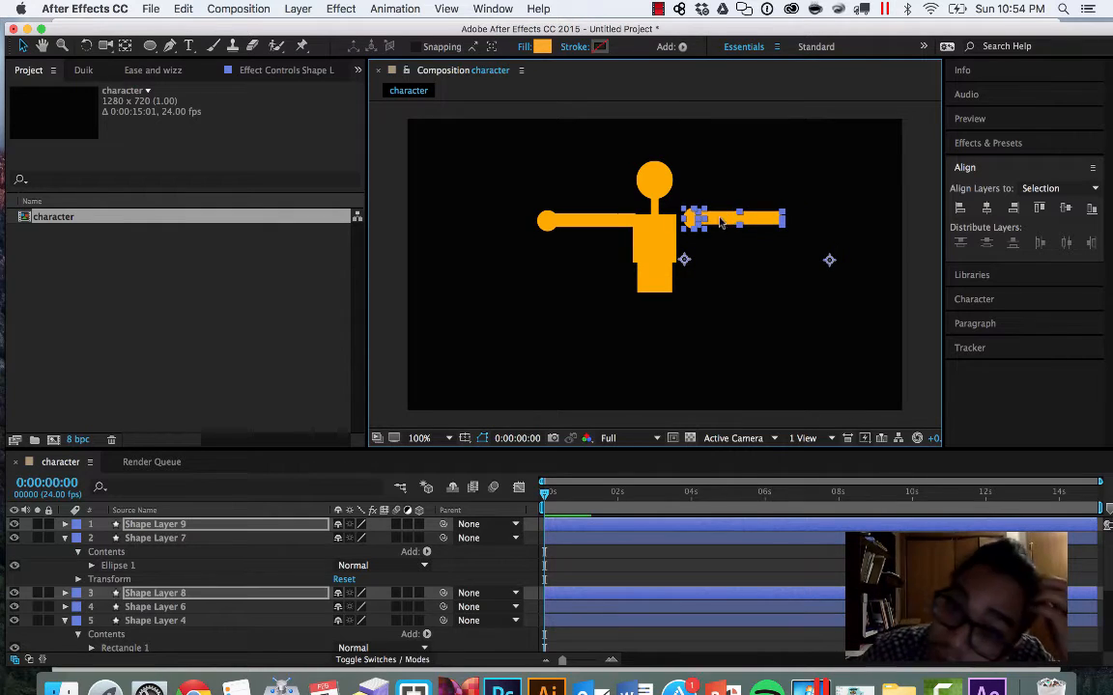
right_click(726, 222)
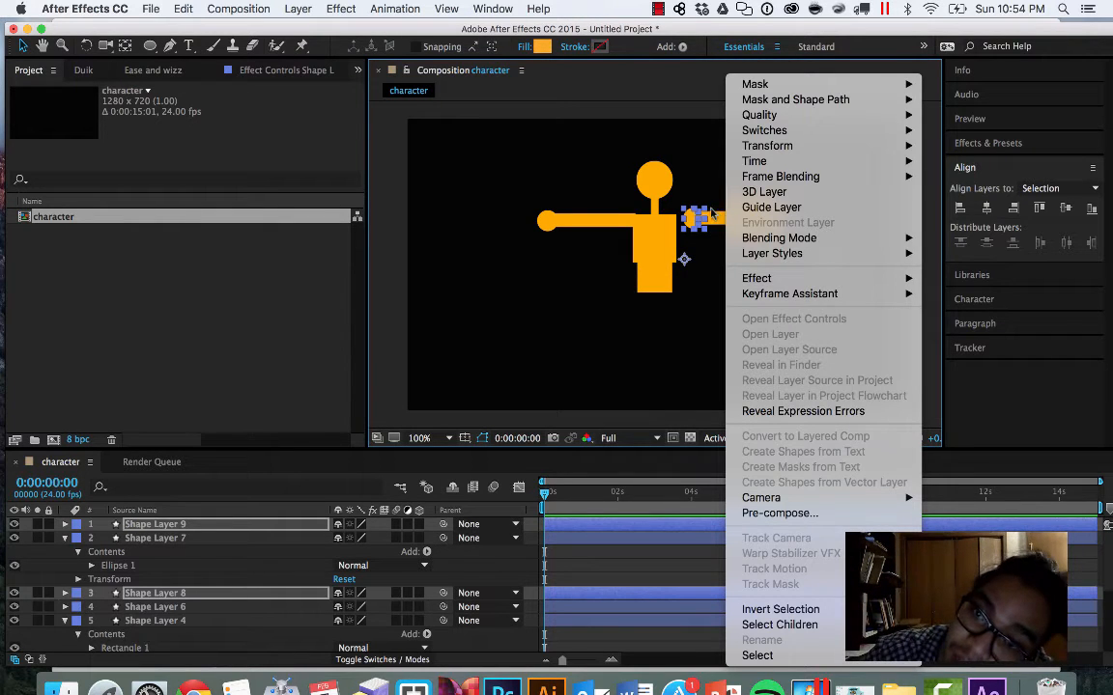
mouse_move(749, 152)
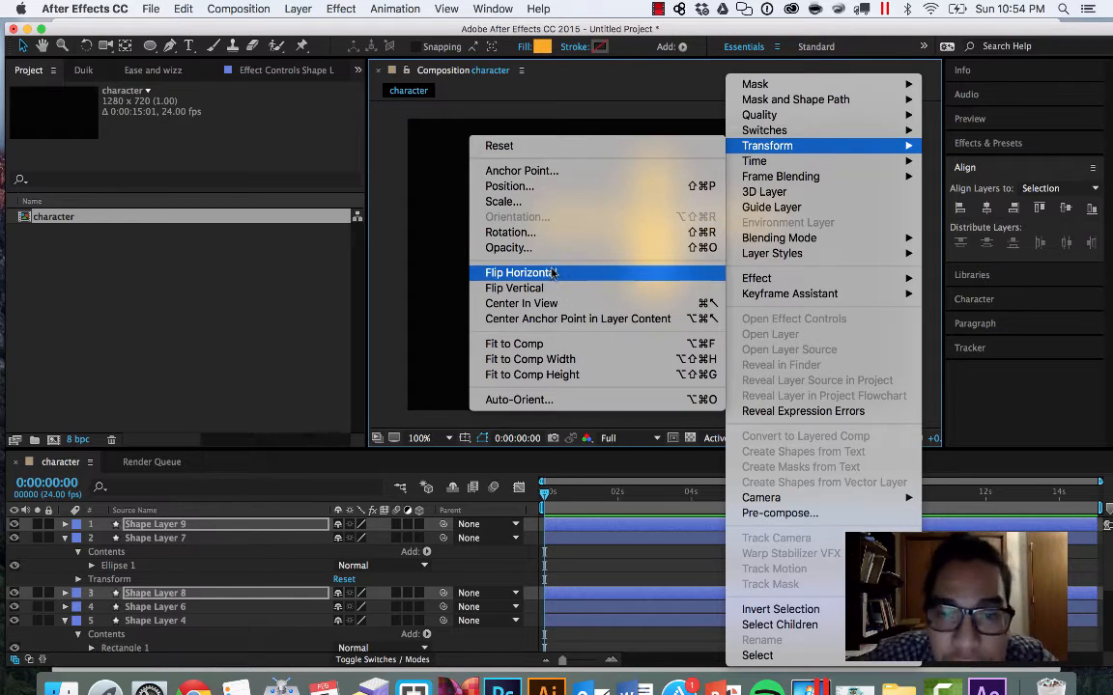
click(522, 272)
key(super+z)
drag(615, 222, 668, 221)
click(754, 178)
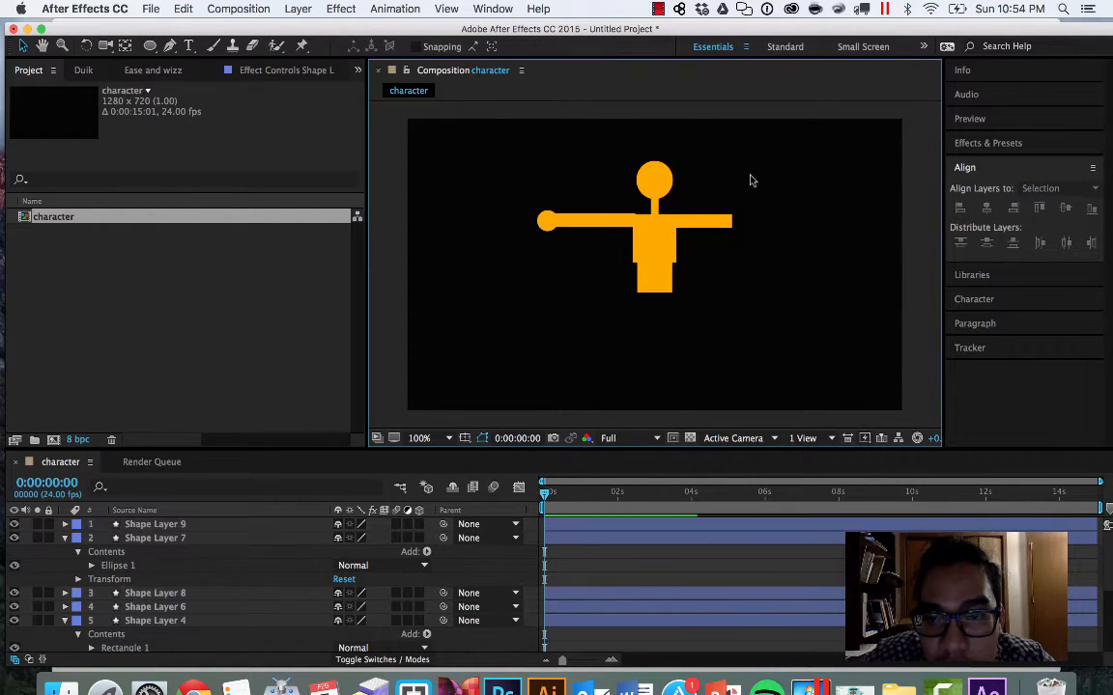
key(super+z)
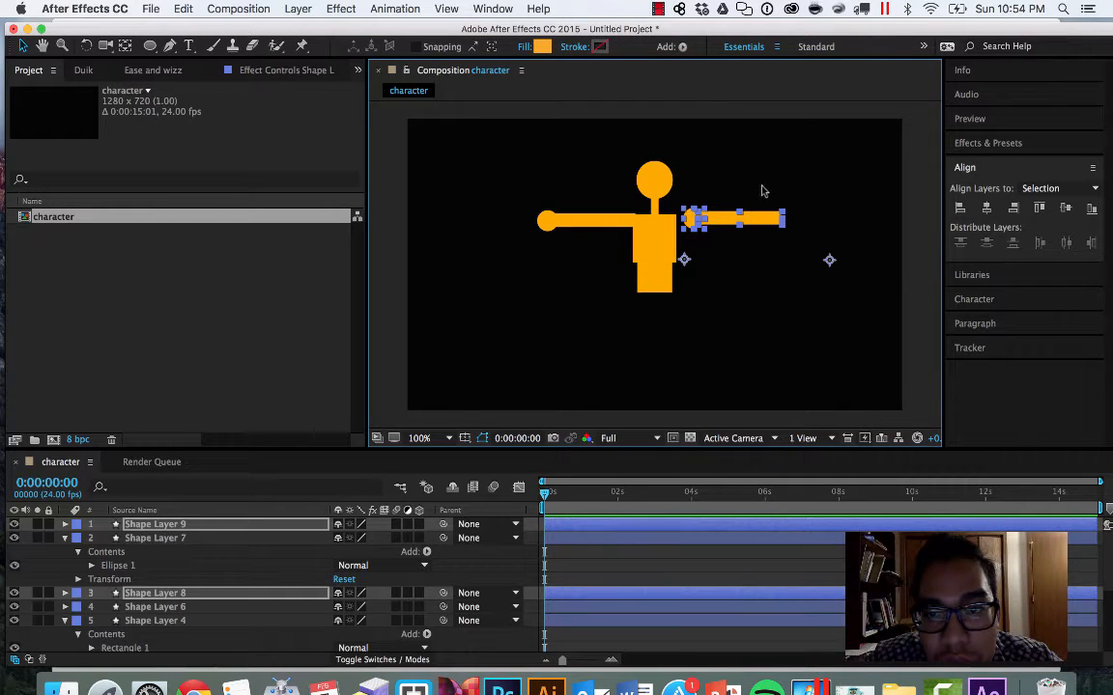
Step: Move the duplicated hand's anchor point to the centre of its circle
click(758, 191)
click(693, 221)
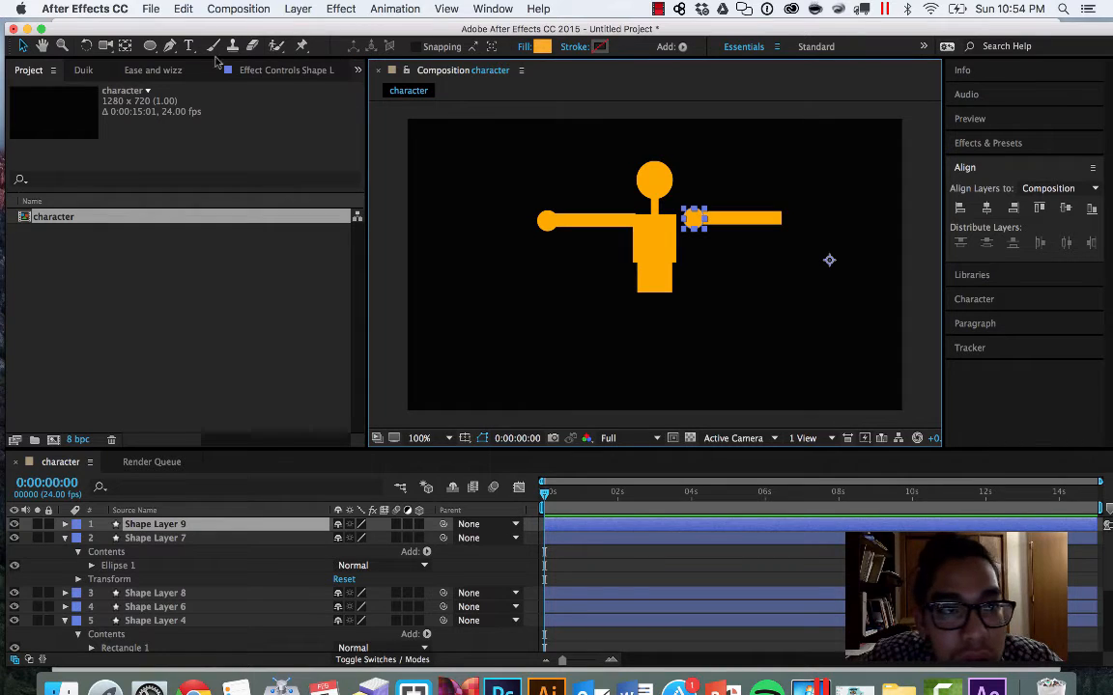
click(124, 45)
click(823, 258)
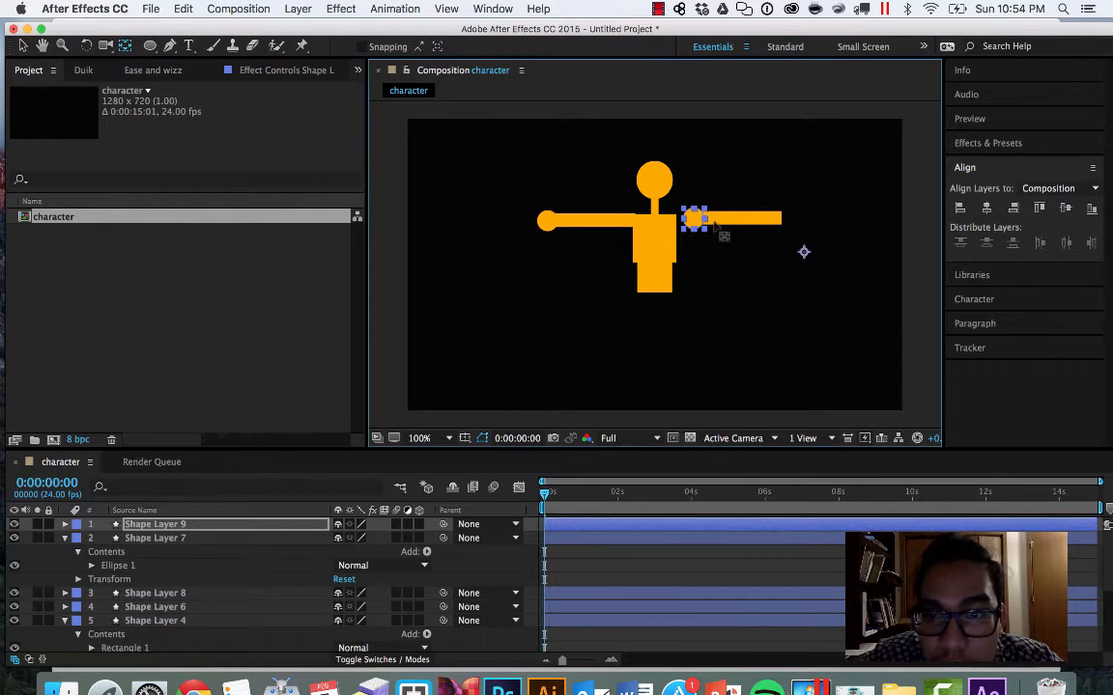
key(v)
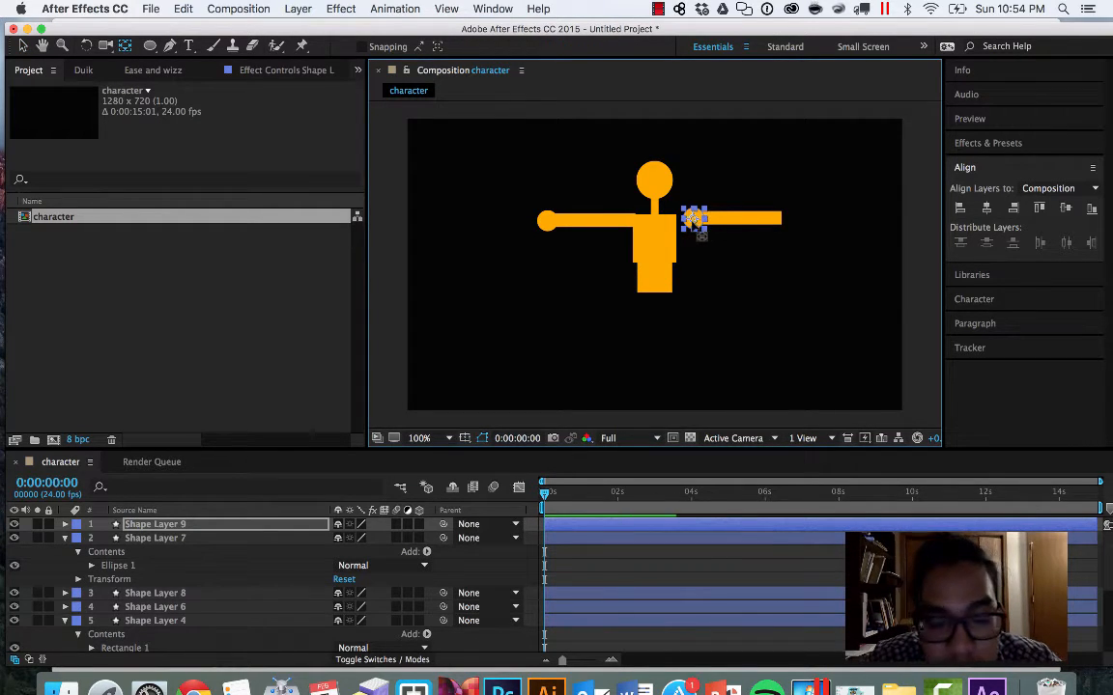
Step: Move the duplicated arm's anchor point to the arm's right end
click(727, 220)
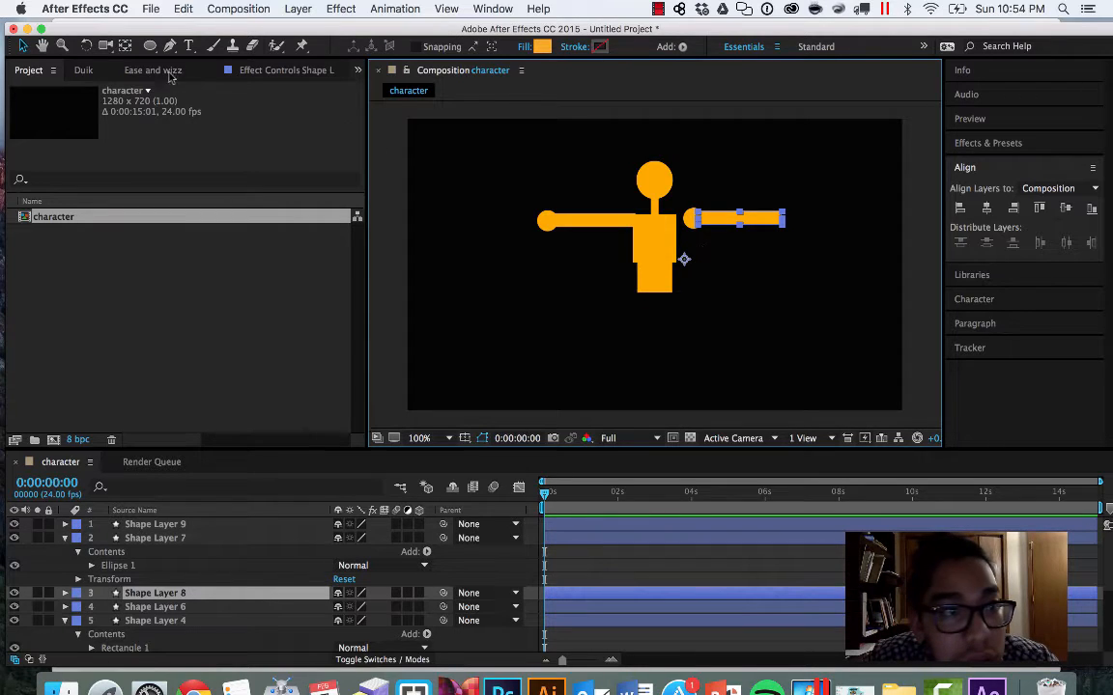
click(124, 46)
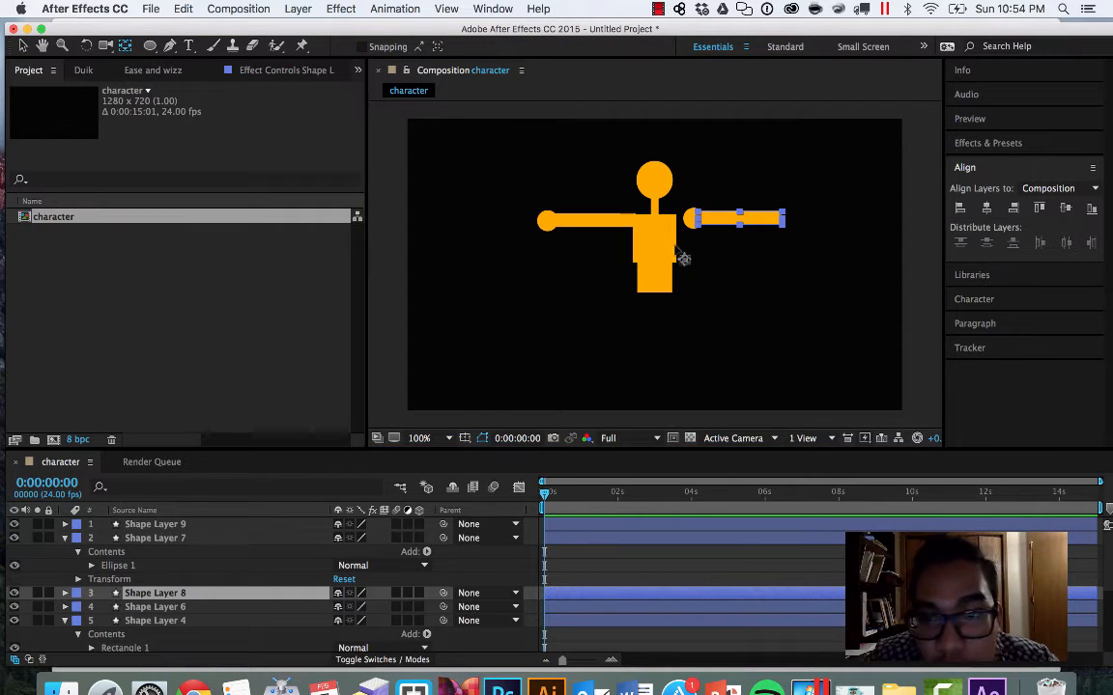
drag(684, 259, 692, 255)
drag(739, 224, 781, 221)
key(v)
drag(703, 206, 812, 268)
right_click(720, 225)
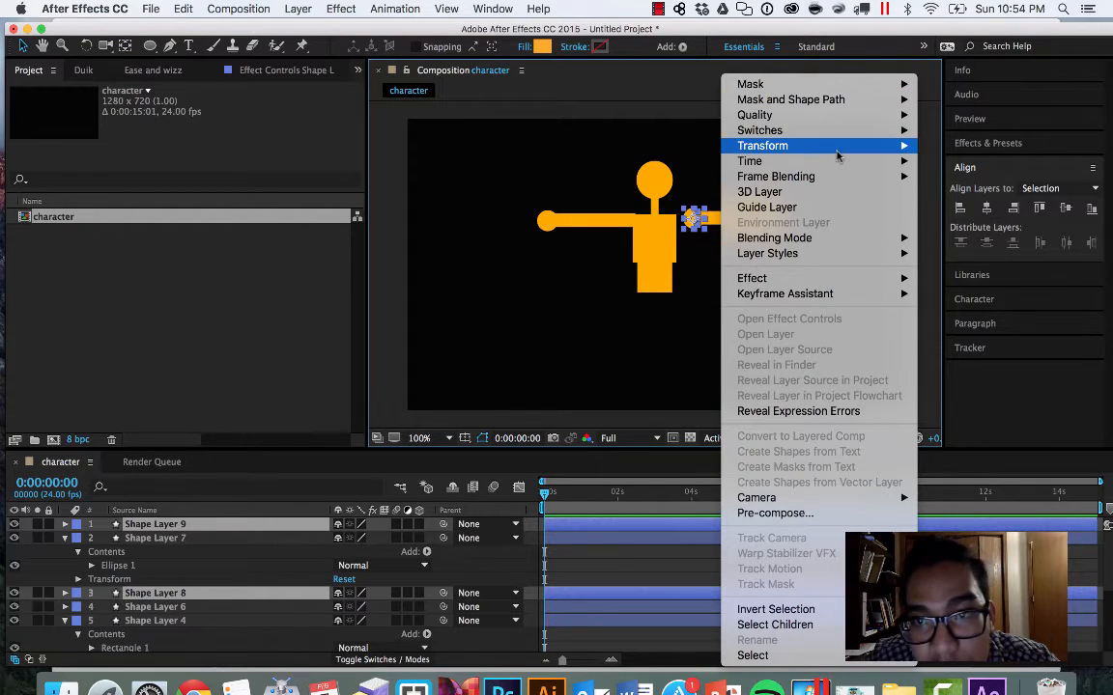
mouse_move(839, 147)
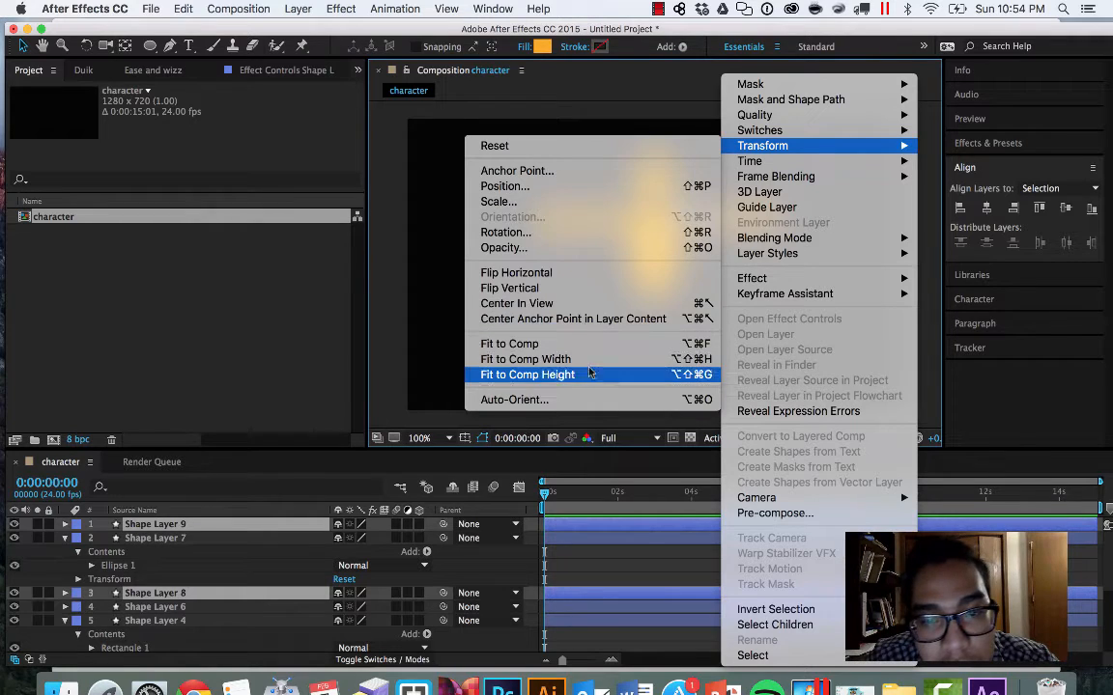
click(566, 278)
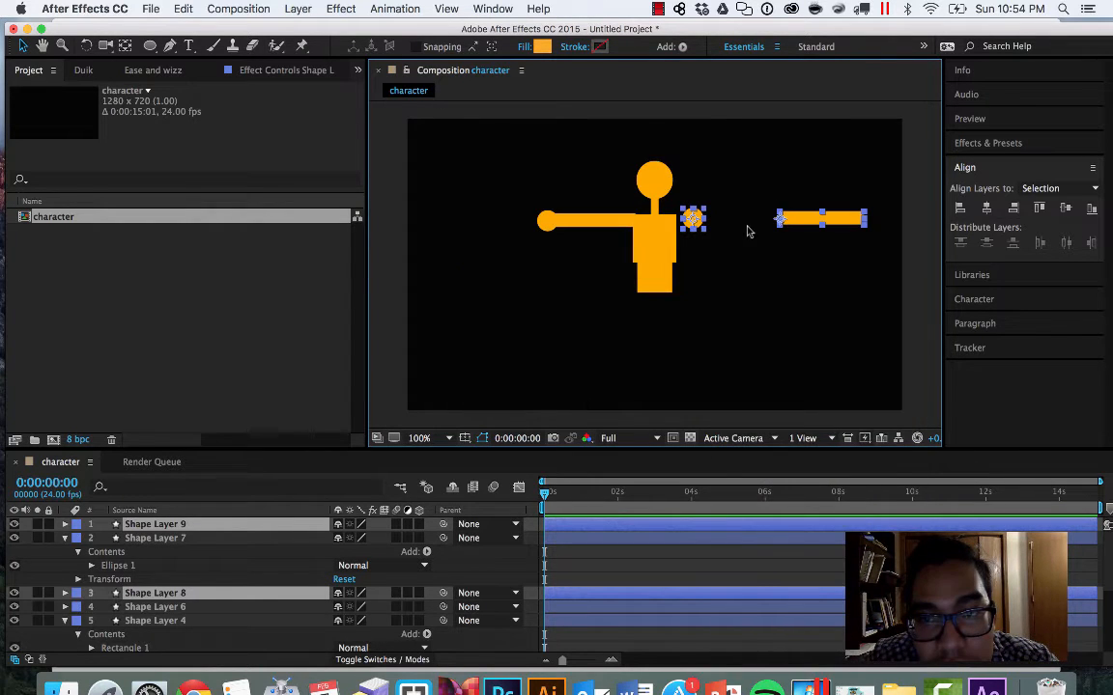
click(787, 258)
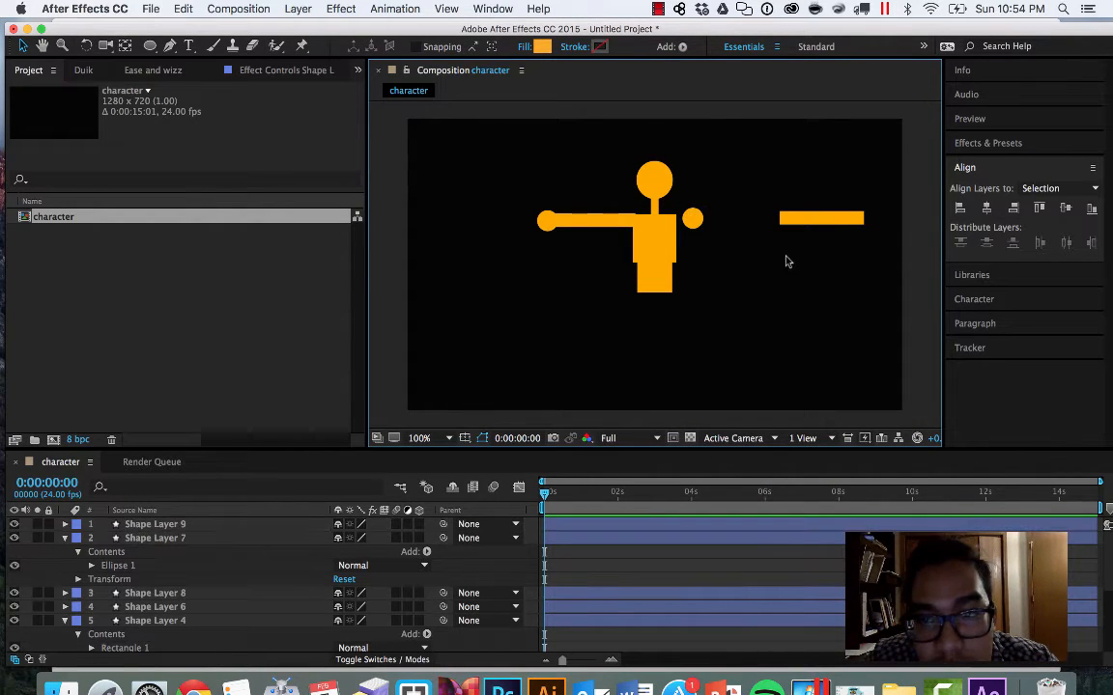
Step: Flip the duplicated arm and hand horizontally
click(692, 218)
right_click(745, 218)
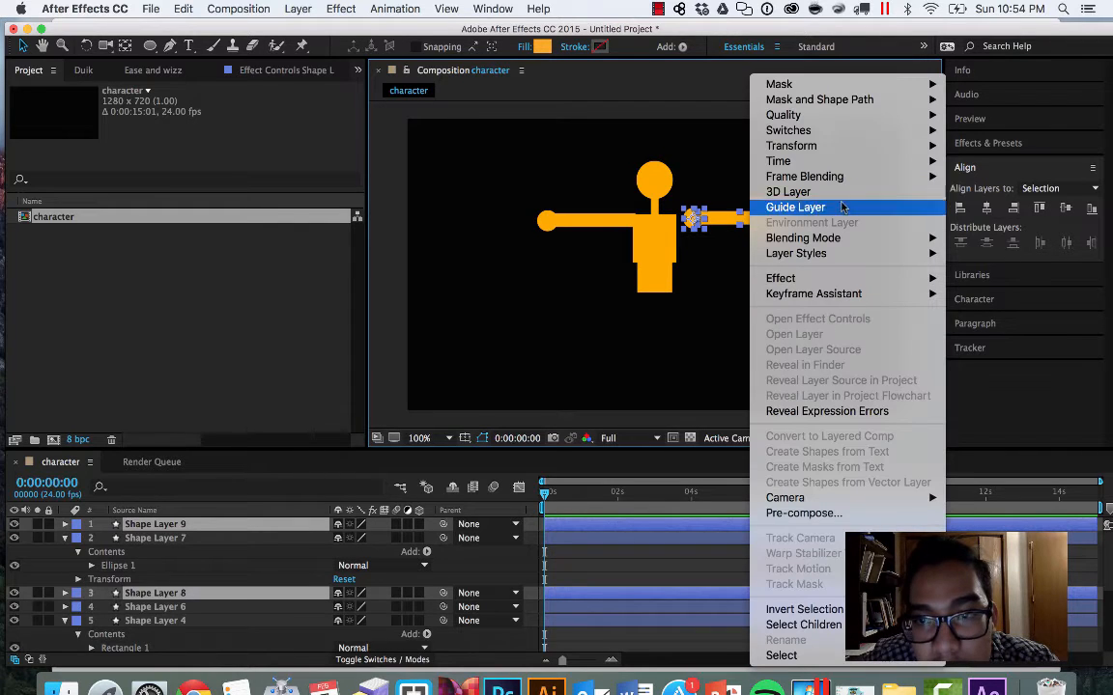
mouse_move(763, 145)
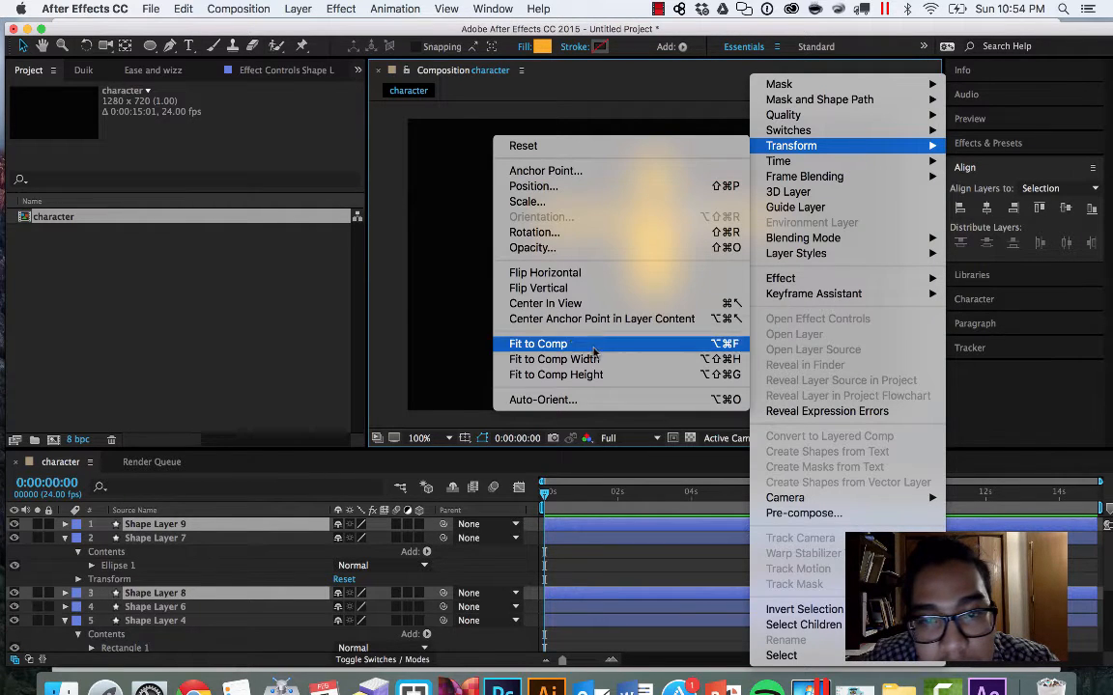
click(570, 275)
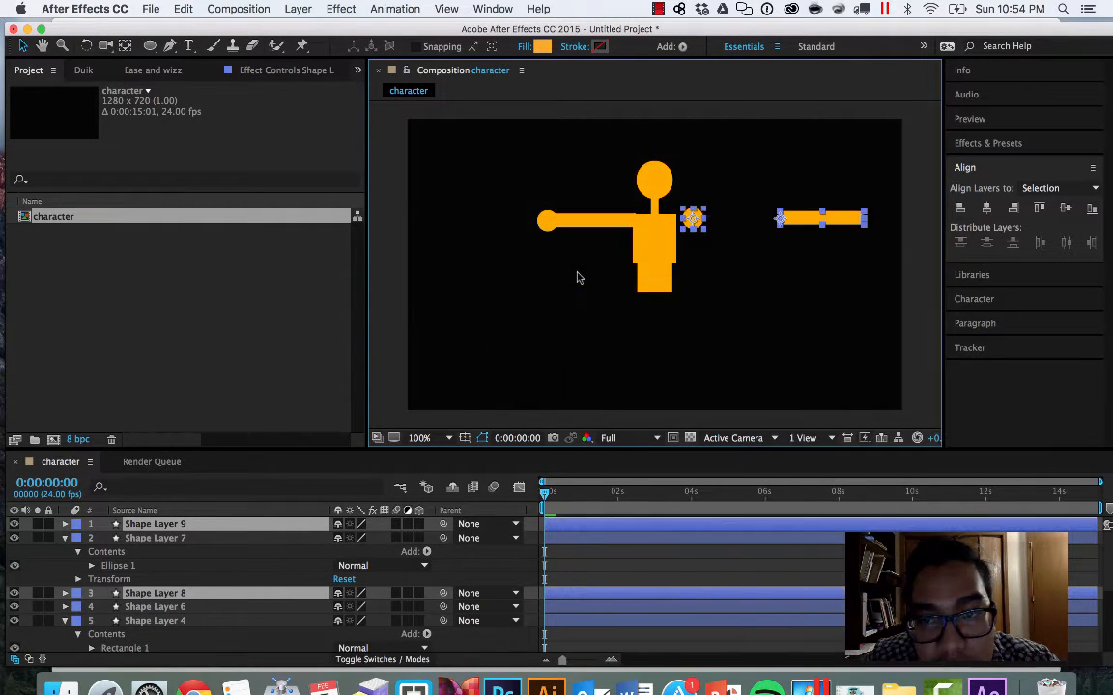
Step: Attach the flipped arm to the right side of the torso with its hand at the outer end
click(730, 243)
drag(704, 218, 727, 222)
shift+click(819, 219)
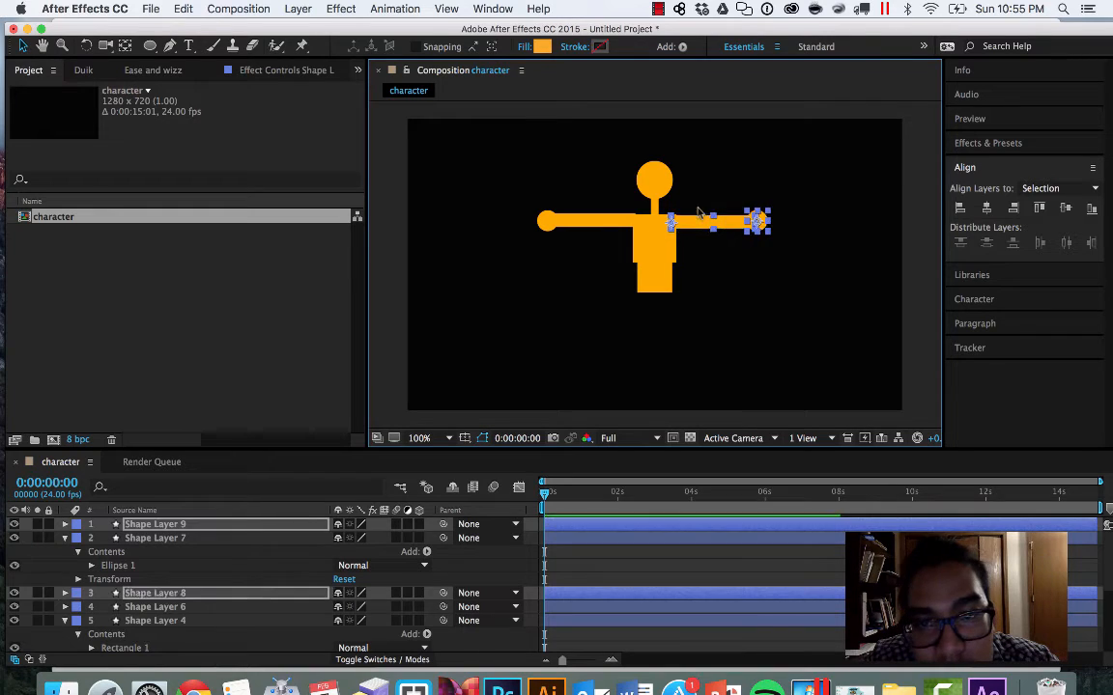
drag(509, 205, 576, 227)
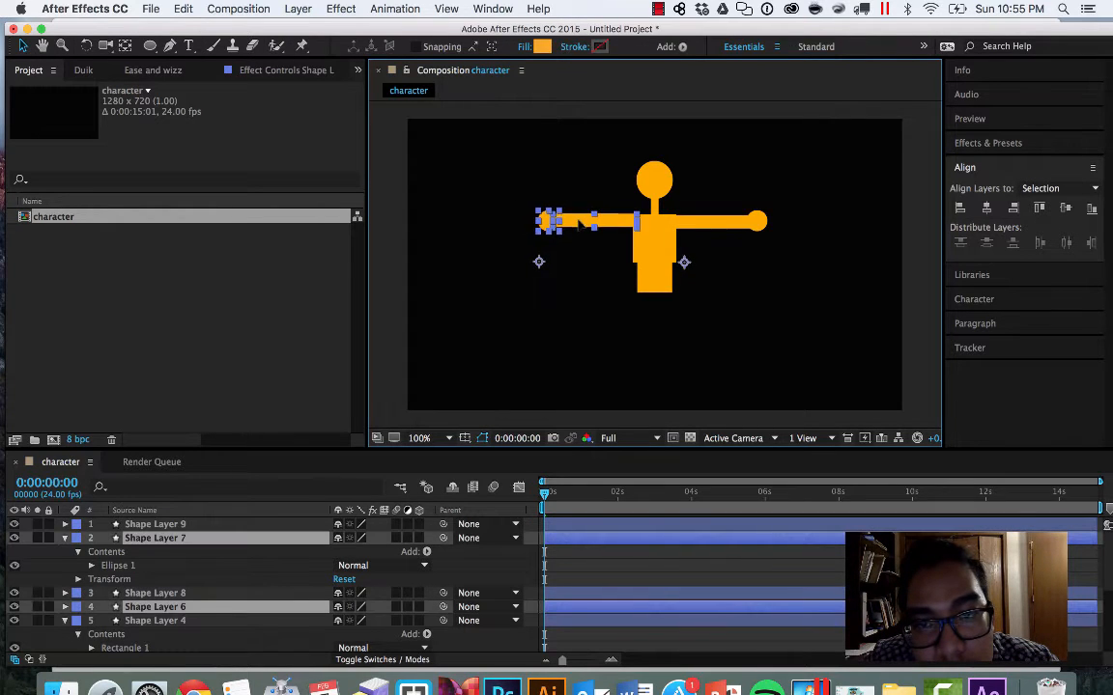
click(582, 183)
Step: Draw a long, narrow rectangle as the left leg, going down from the left edge of the hips
click(150, 46)
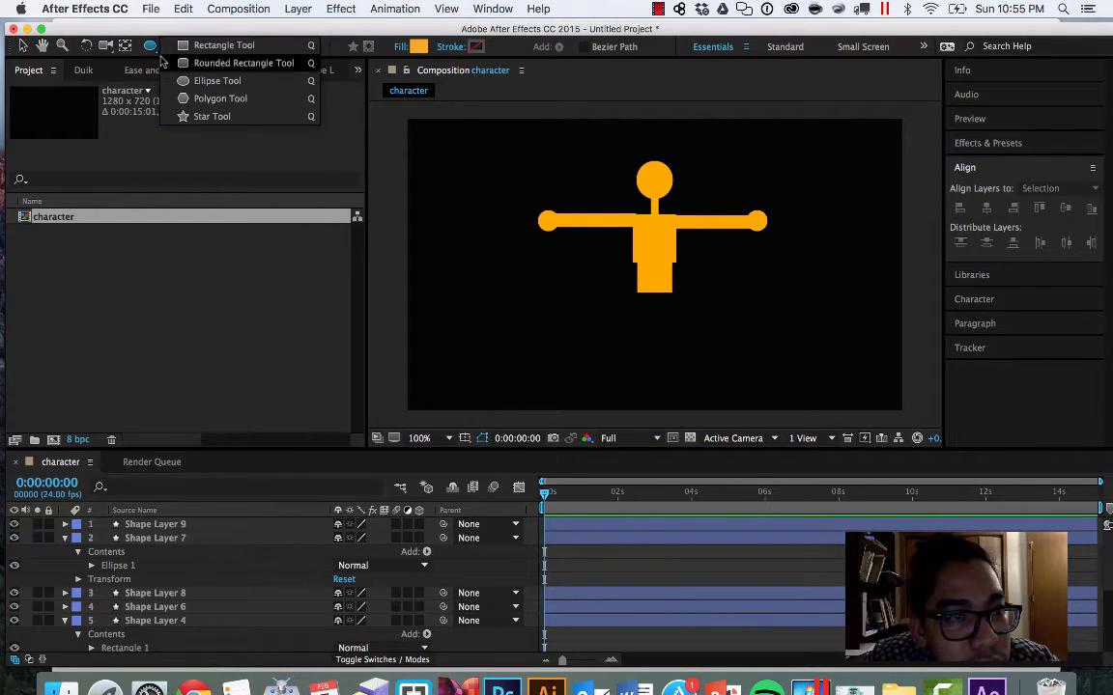
click(218, 44)
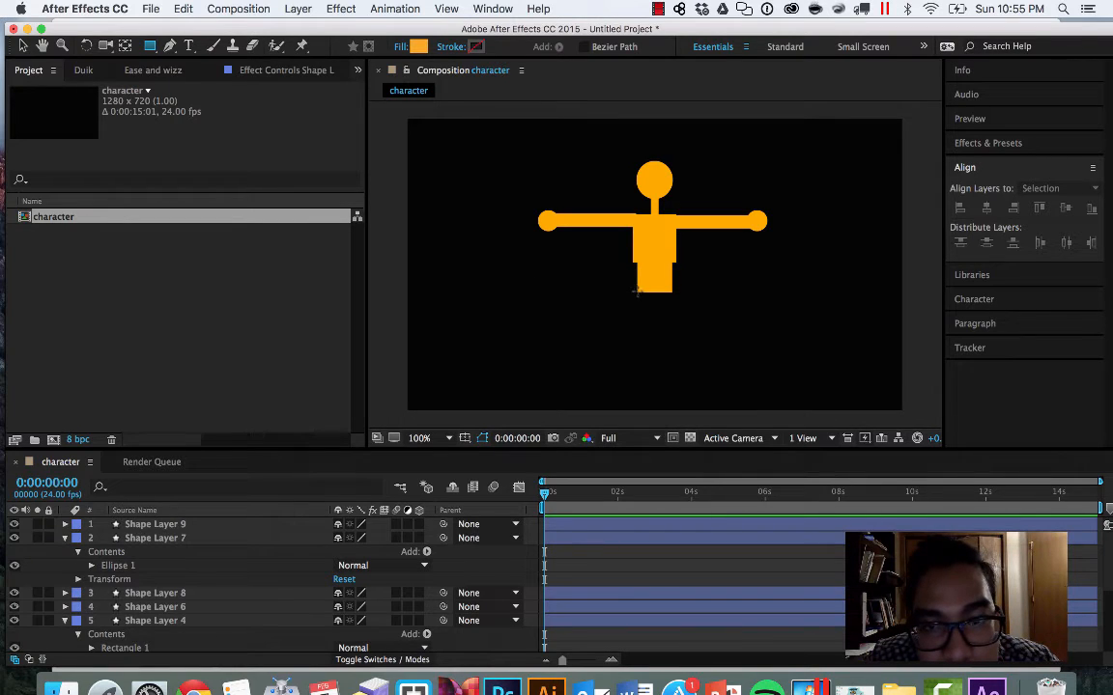
drag(637, 289, 645, 389)
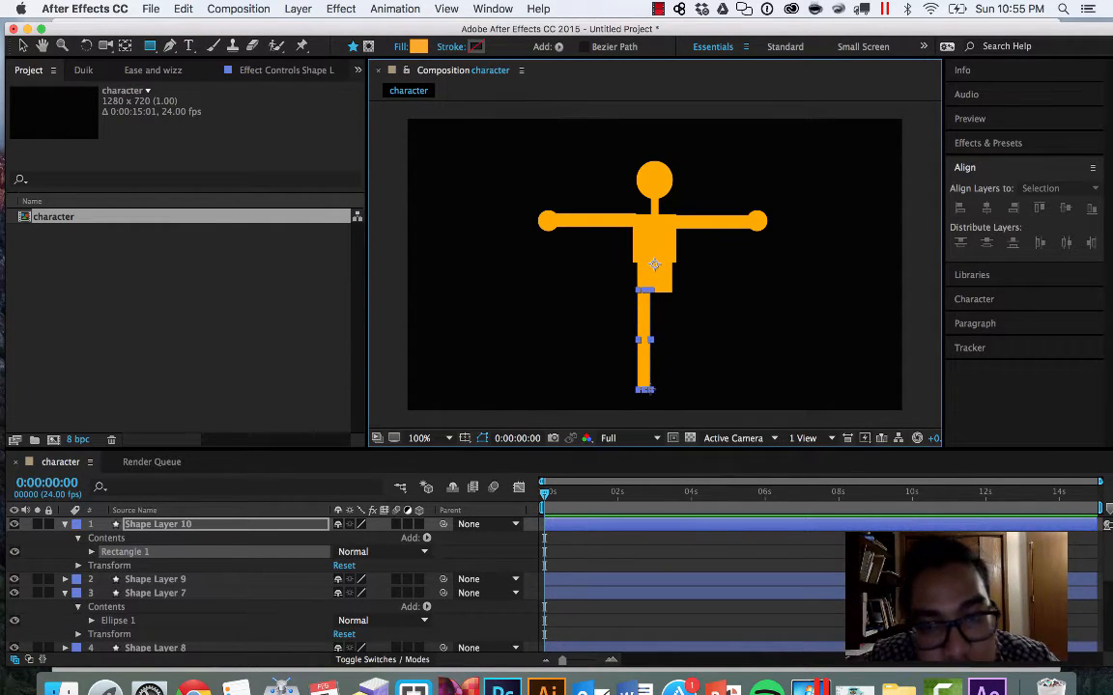
Step: Duplicate the left leg and place the copy below the right side of the hips
key(v)
click(645, 369)
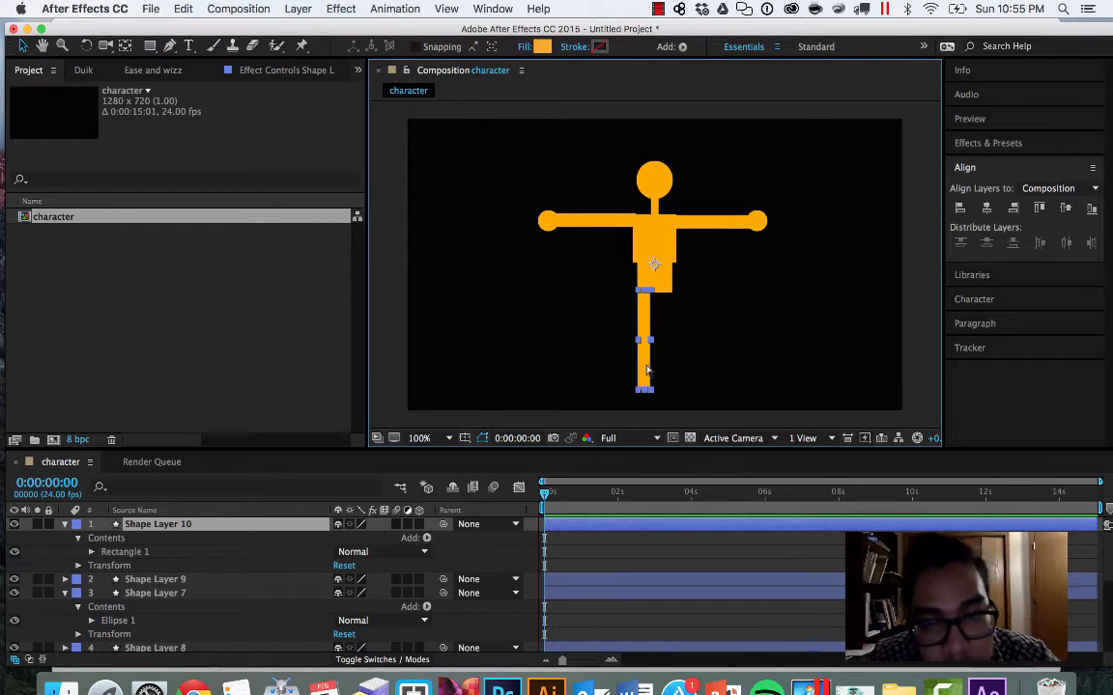
key(ctrl+d)
drag(645, 367, 667, 362)
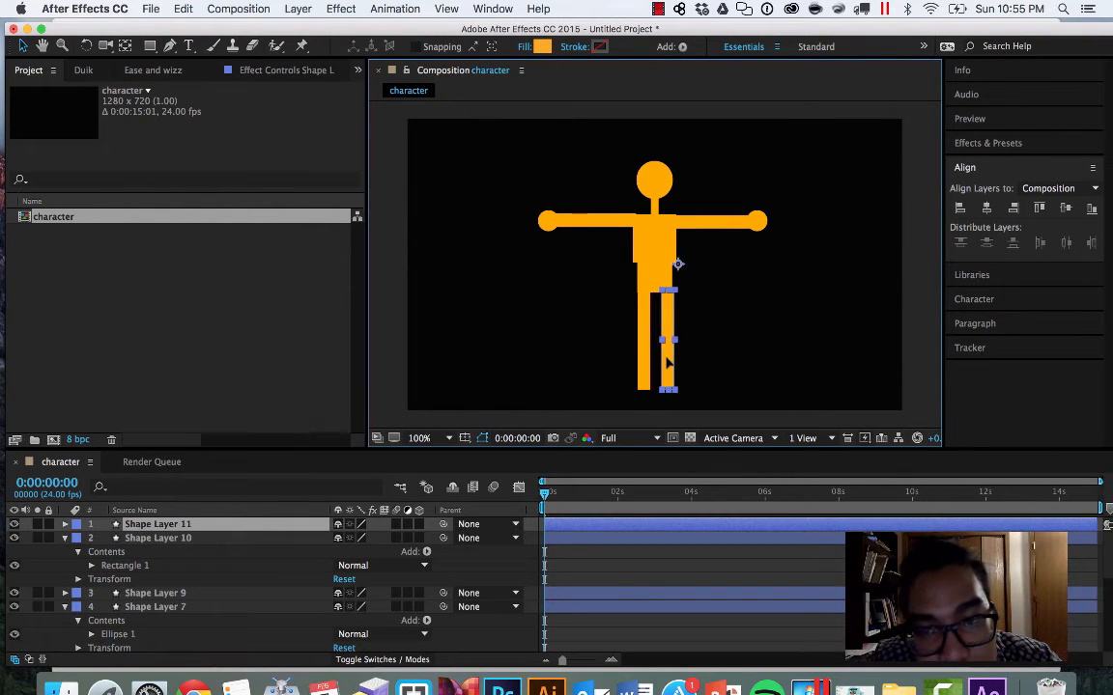
click(698, 364)
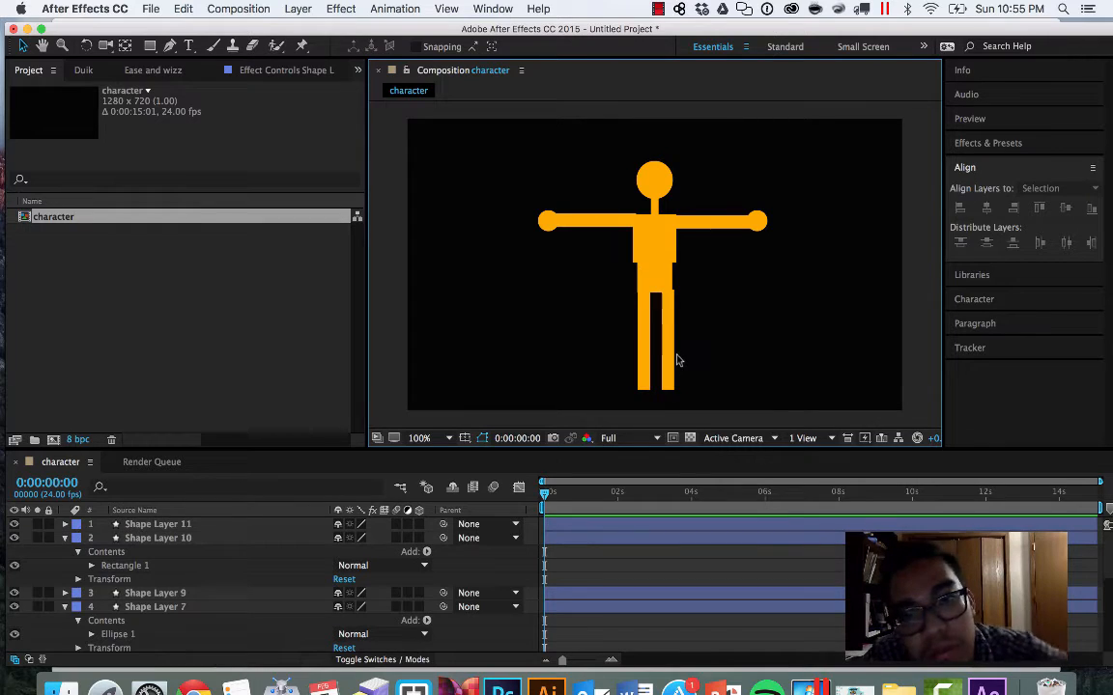
Step: Nudge the right leg slightly left so its outer edge lines up with the hips
click(672, 358)
key(Left)
key(Left)
key(Left)
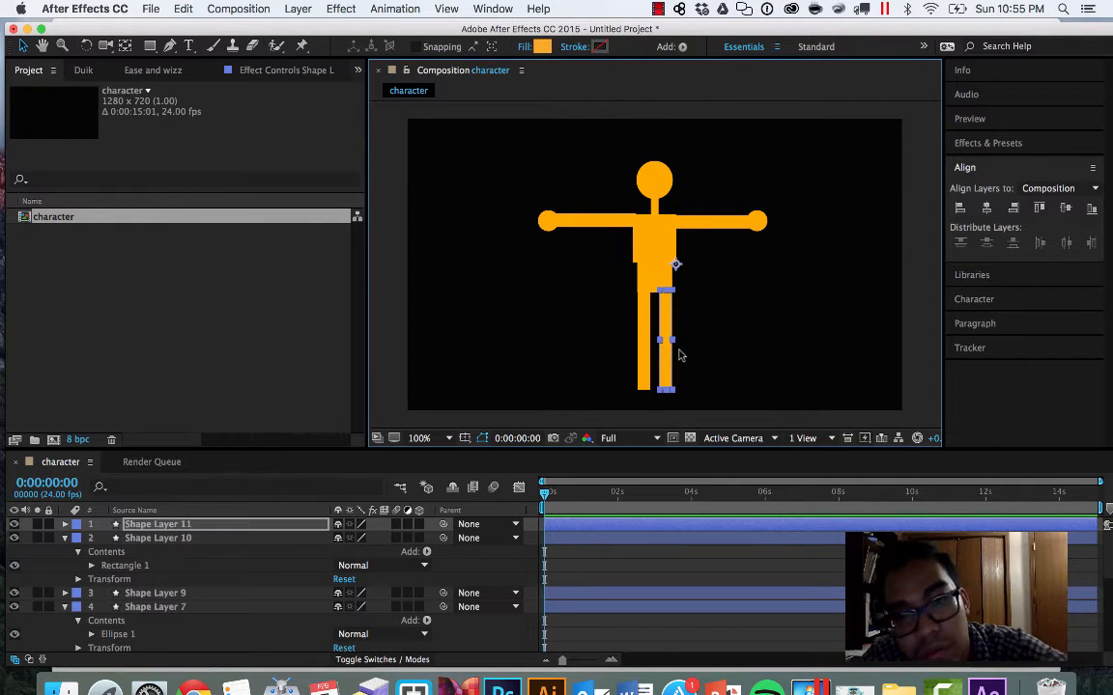
click(698, 350)
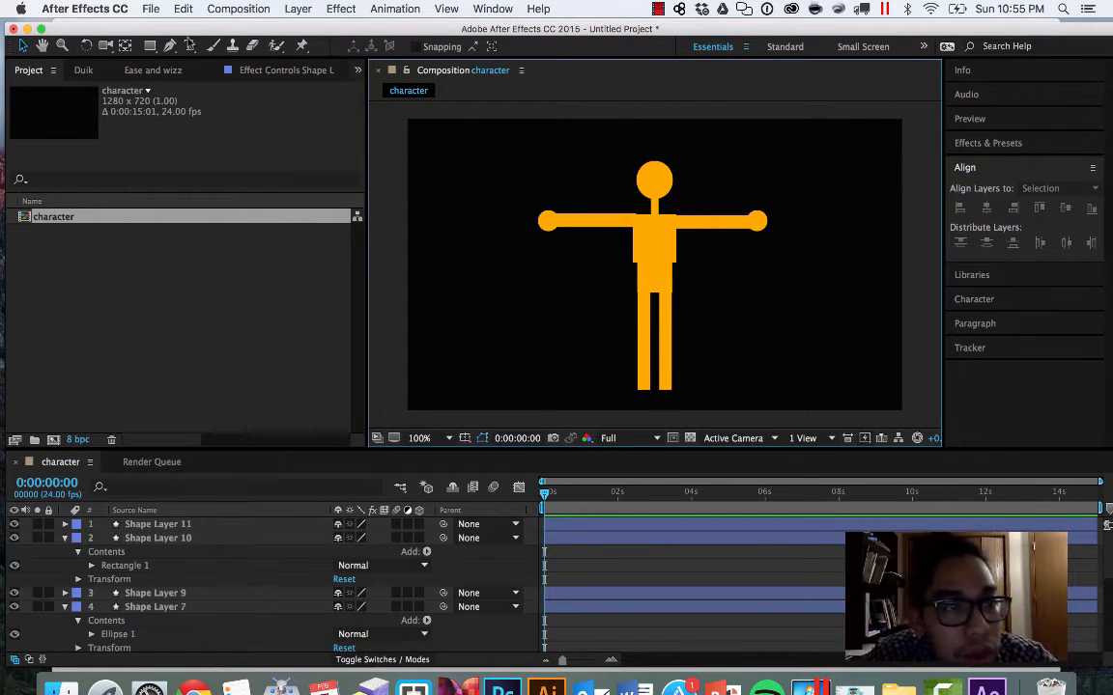
Step: Draw a small rectangular foot pointing outward below the left leg, and place a duplicate pointing outward below the right leg
key(q)
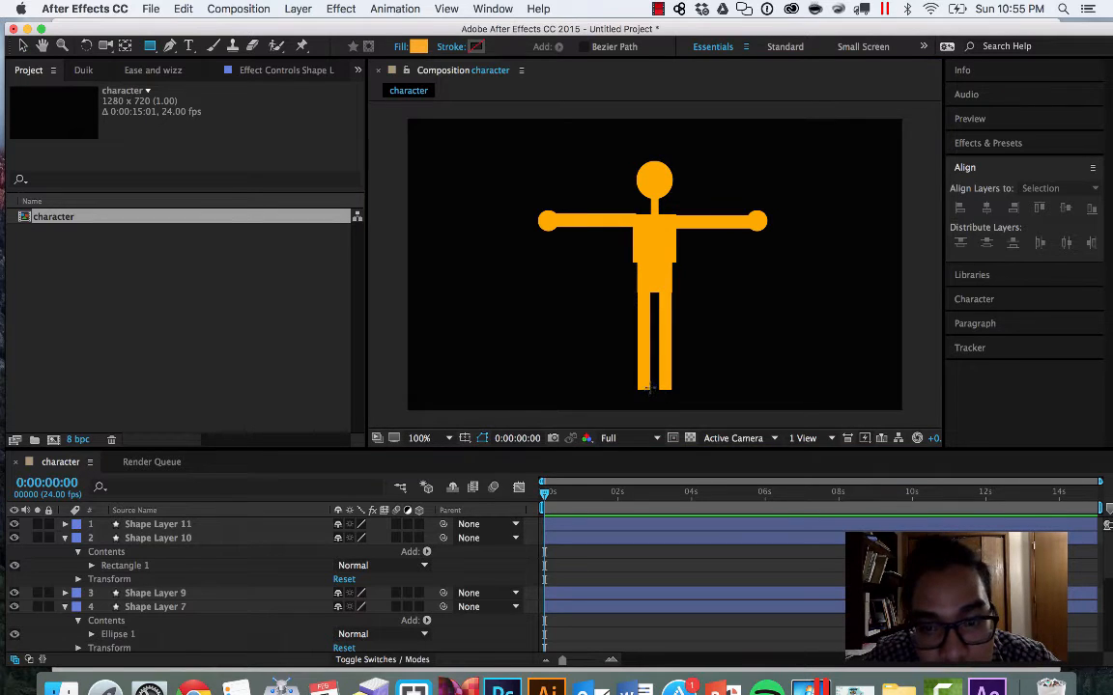
drag(651, 388, 616, 401)
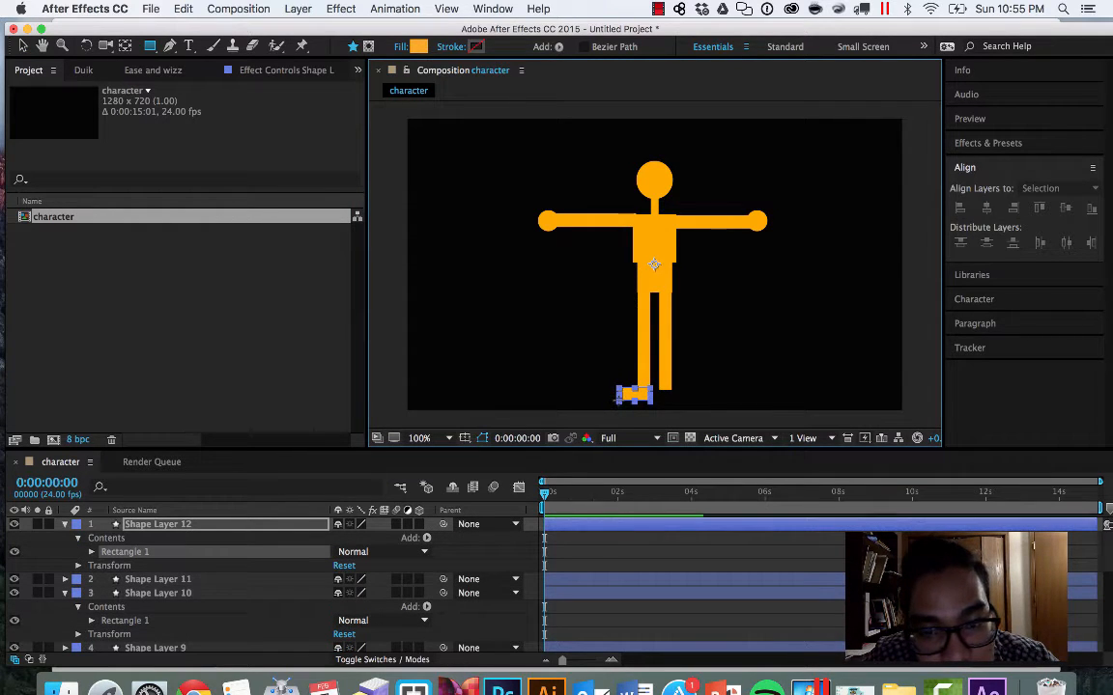
key(v)
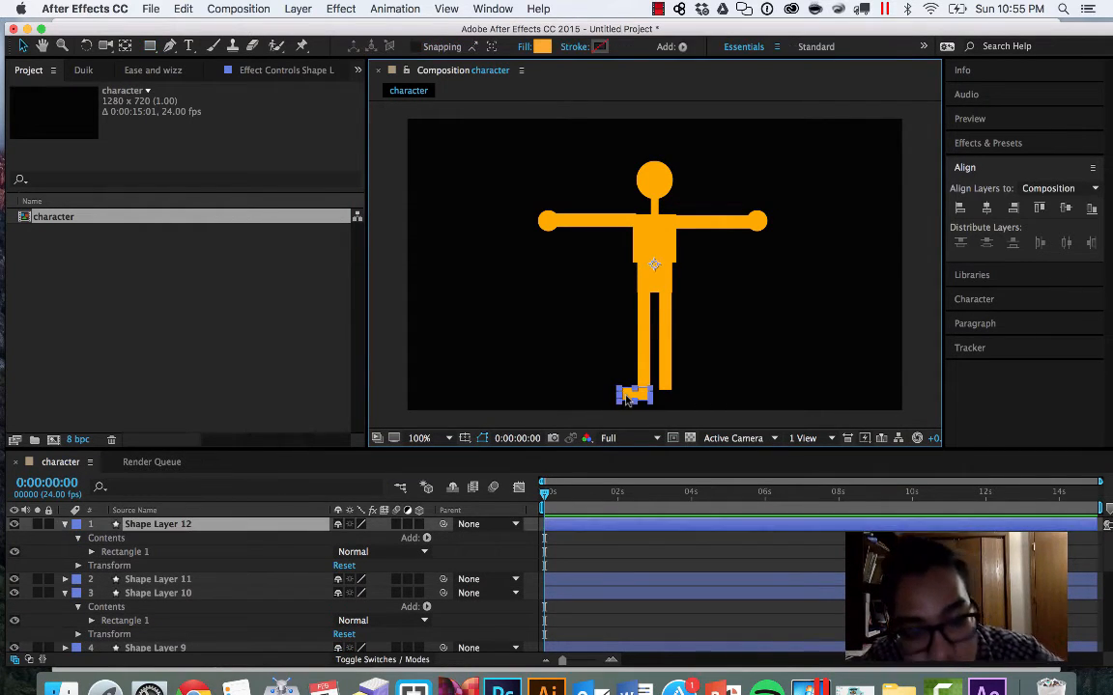
key(ctrl+d)
drag(630, 397, 679, 397)
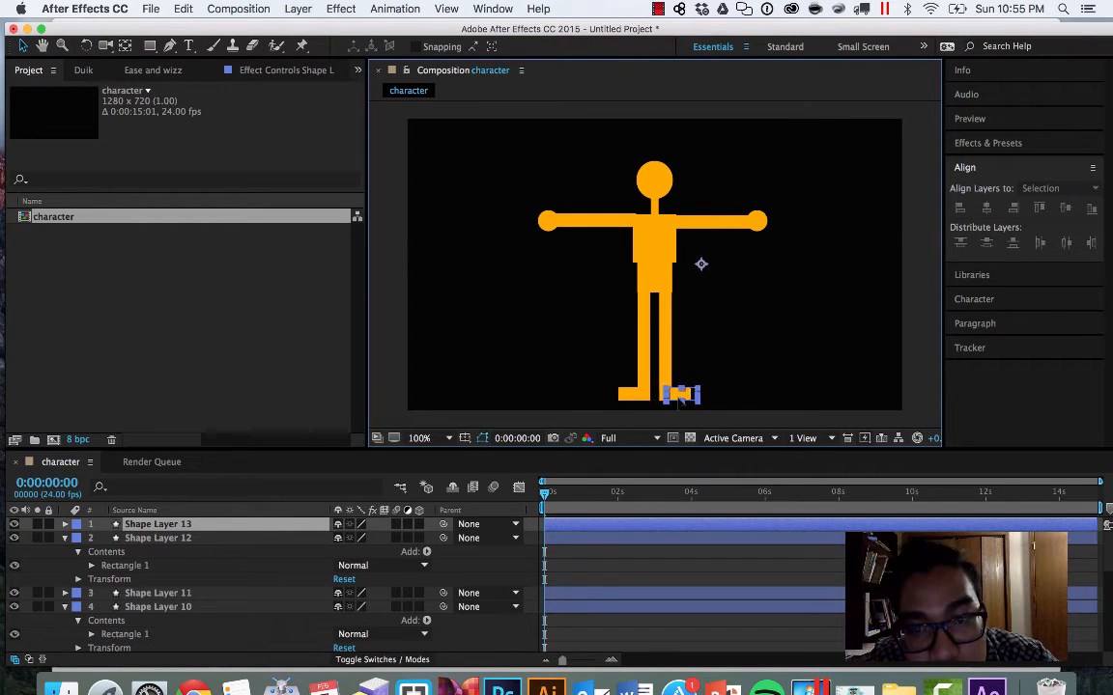
click(699, 329)
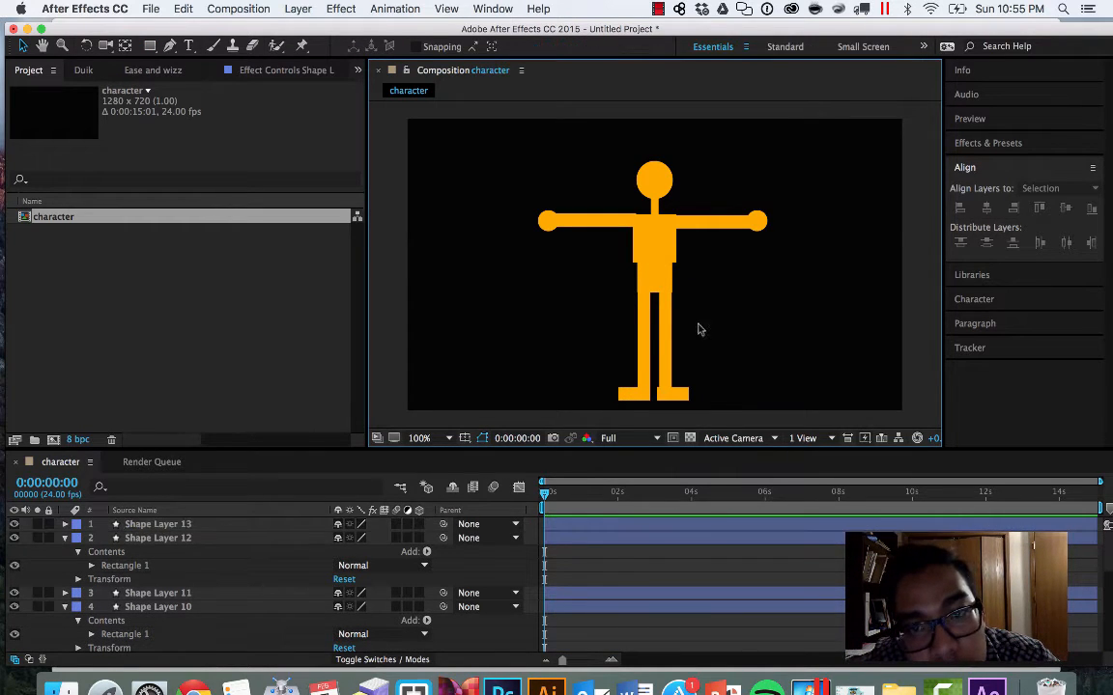
Step: Align both arms and both hands to each other by their vertical centers
click(555, 224)
shift+click(730, 226)
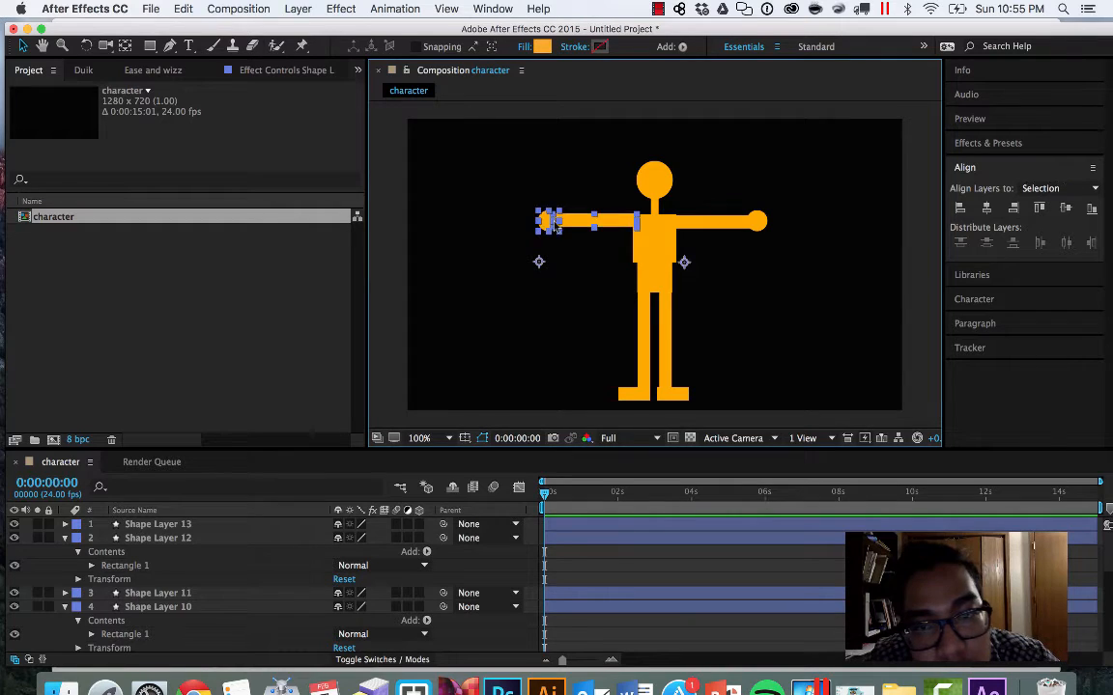
shift+click(758, 221)
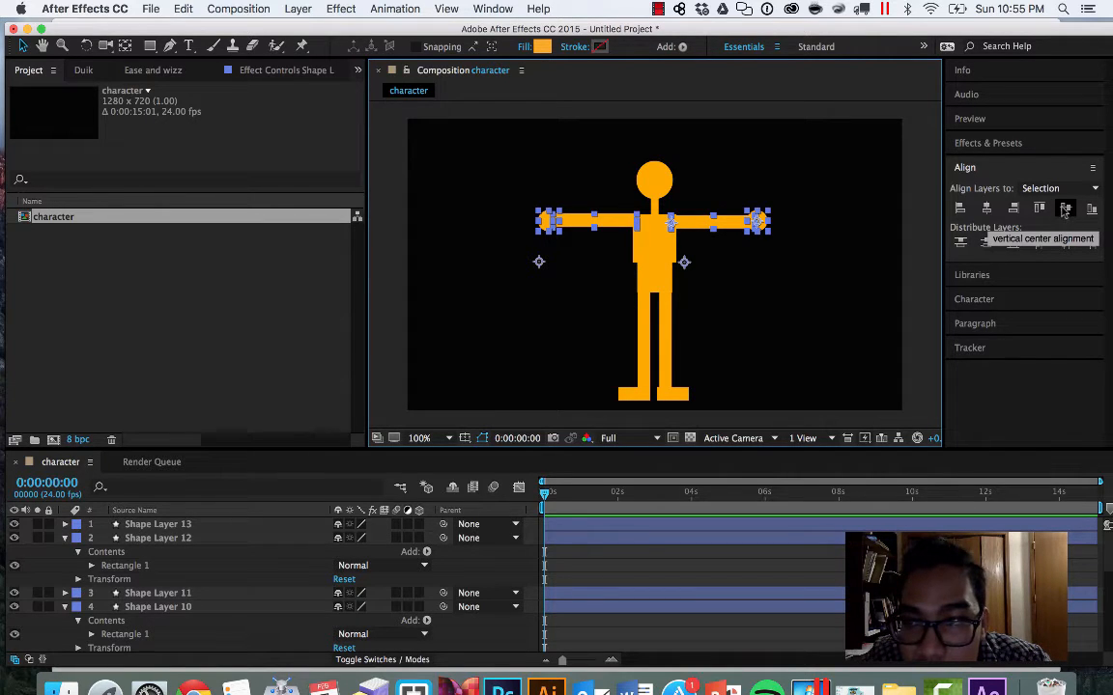
click(1067, 209)
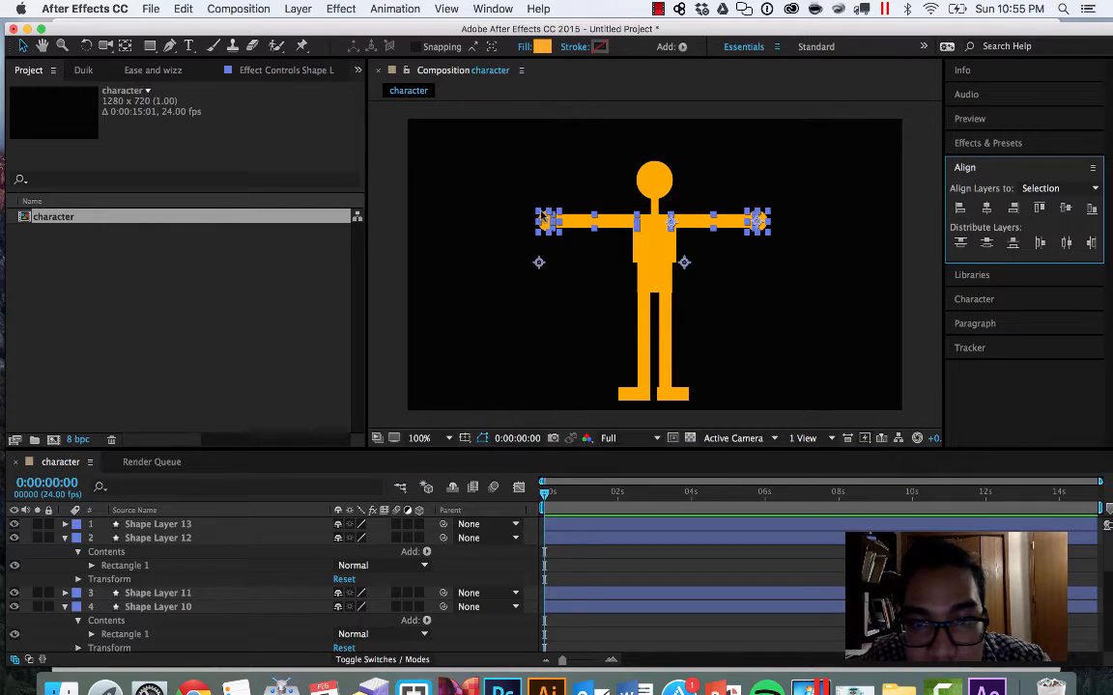
key(Down)
key(Down)
key(Down)
key(Down)
key(Down)
key(Down)
key(Down)
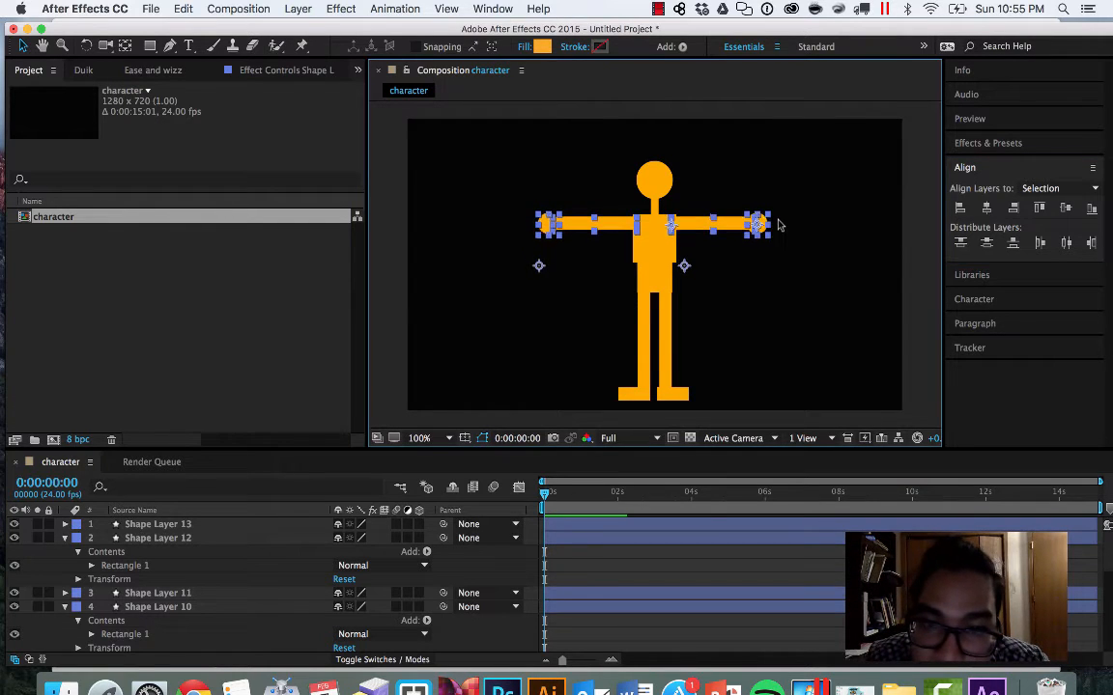
key(Up)
key(Up)
key(Up)
key(Up)
key(Up)
key(Up)
key(Up)
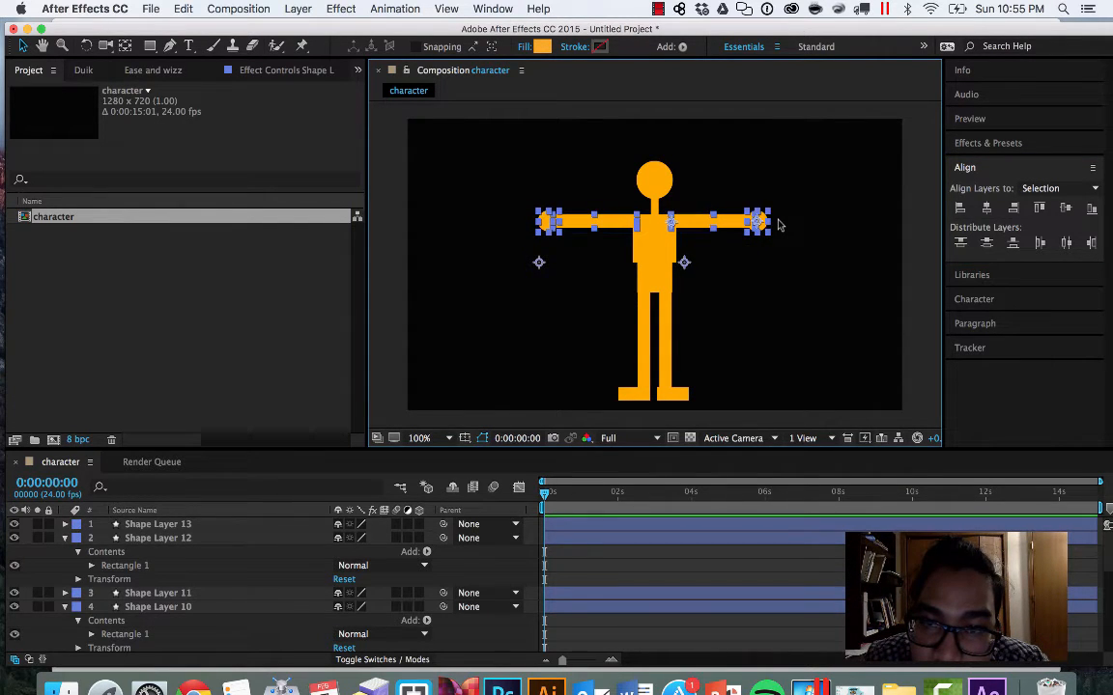
click(774, 201)
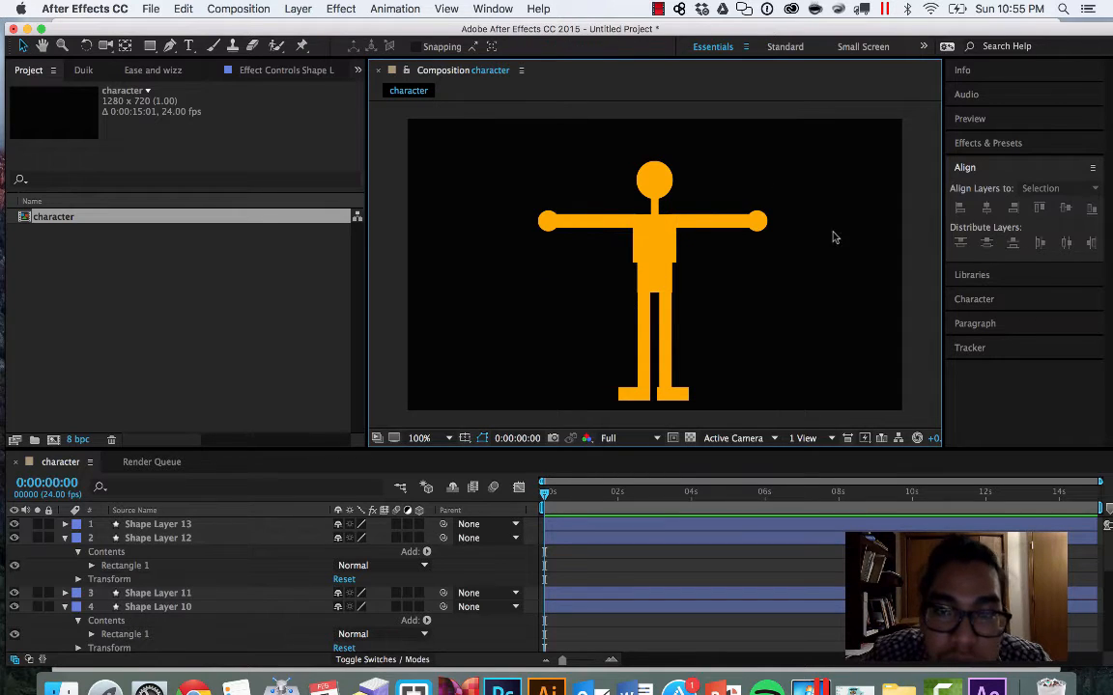
Step: Select all the character's shape layers and move the whole figure slightly up so it sits more centrally in the frame
drag(454, 152, 790, 390)
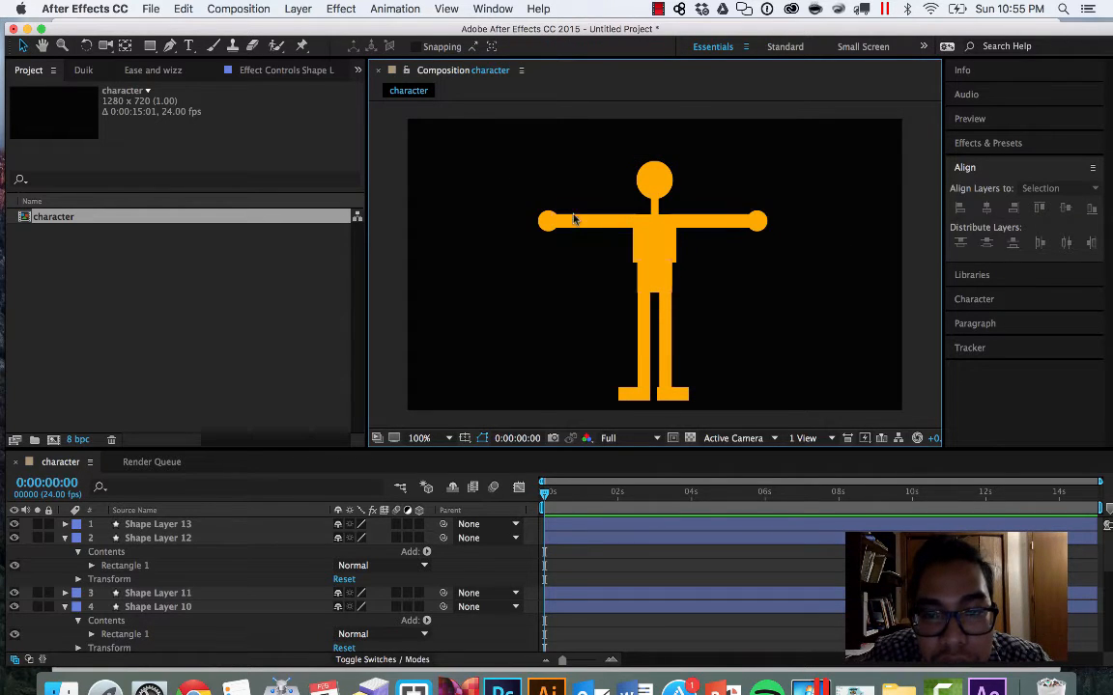
mouse_move(493, 164)
mouse_down()
mouse_move(797, 358)
mouse_move(807, 394)
mouse_up()
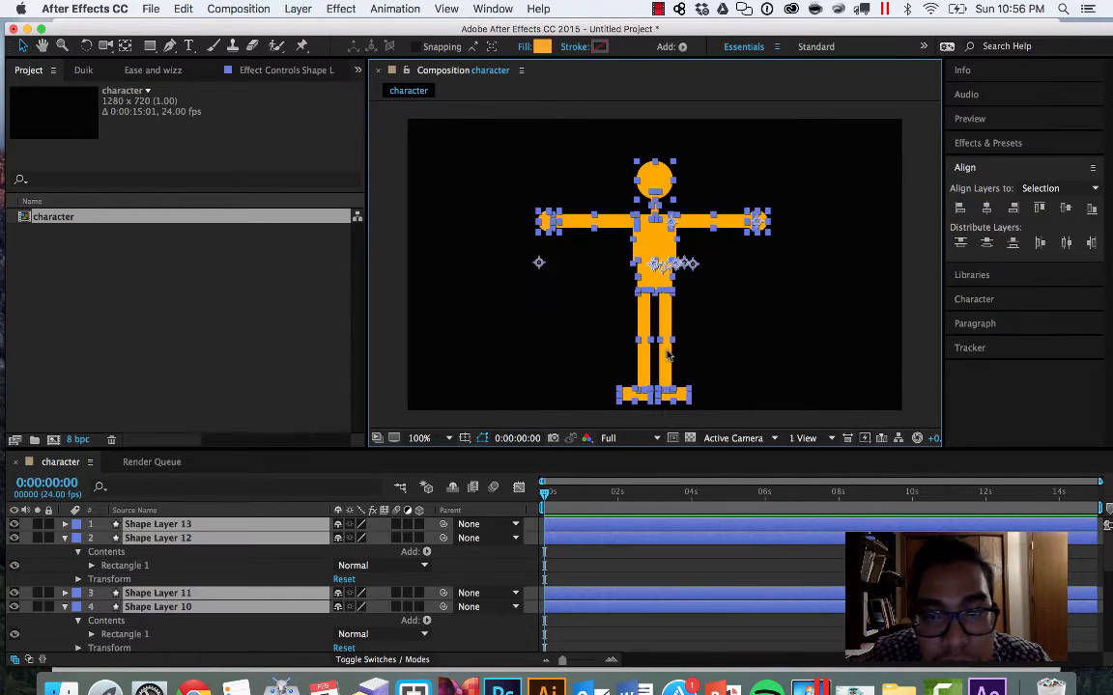
drag(668, 358, 664, 341)
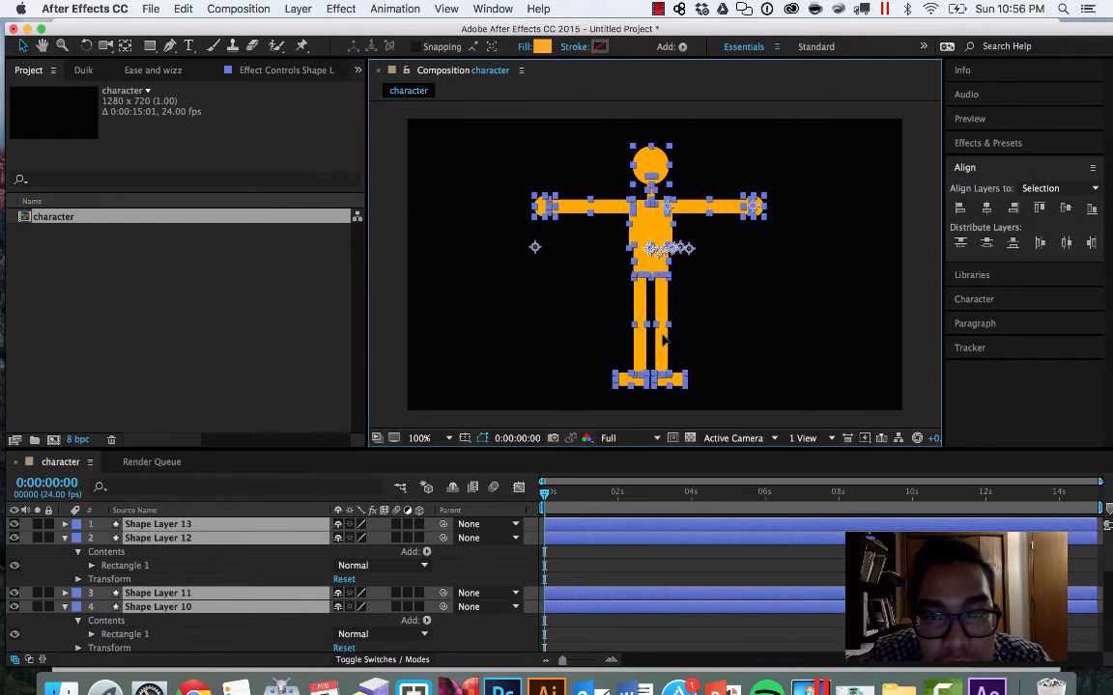
click(717, 346)
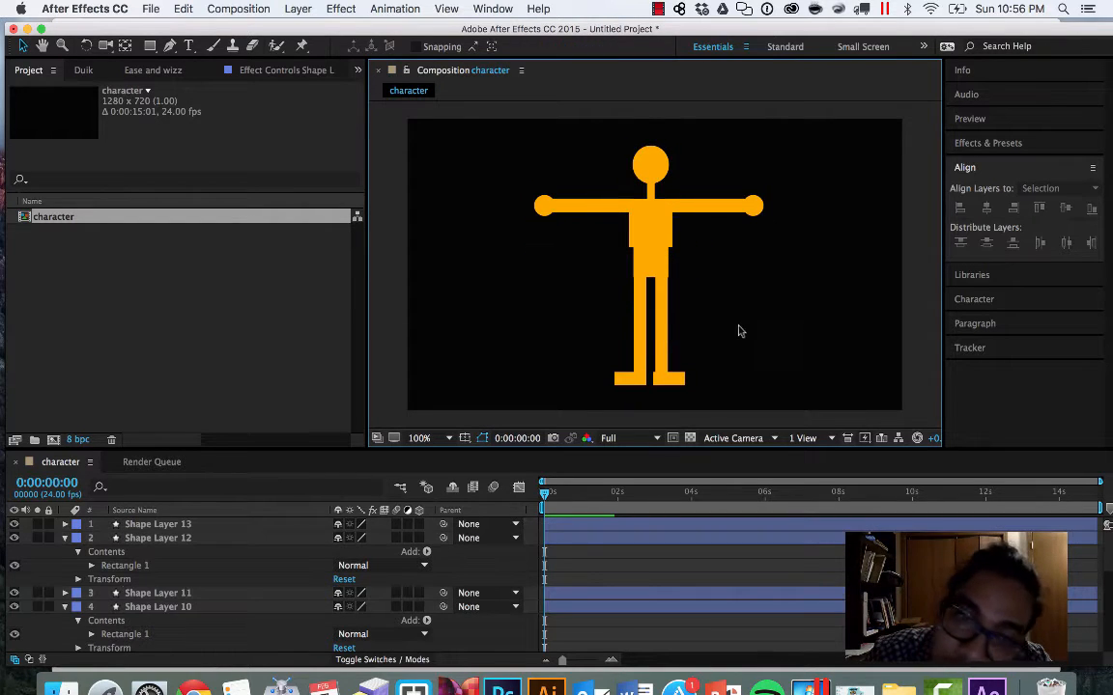
Step: Create a new 1280 × 720, 24 fps composition named "character-rig" with a duration of 0:00:15:01
click(35, 214)
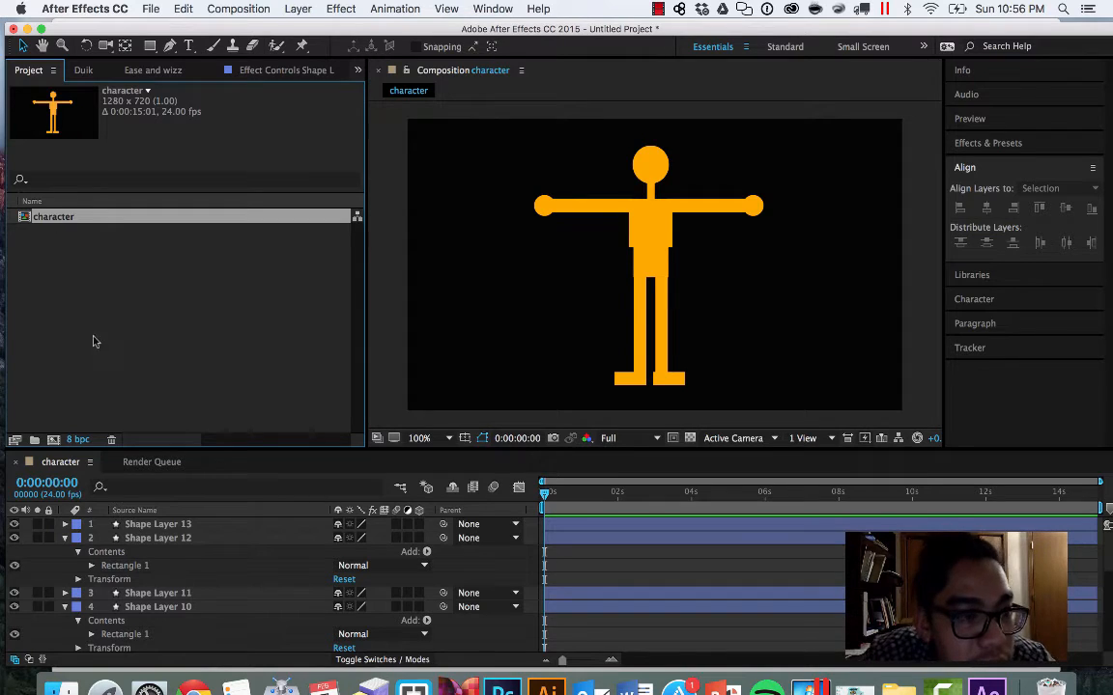
click(87, 308)
click(55, 440)
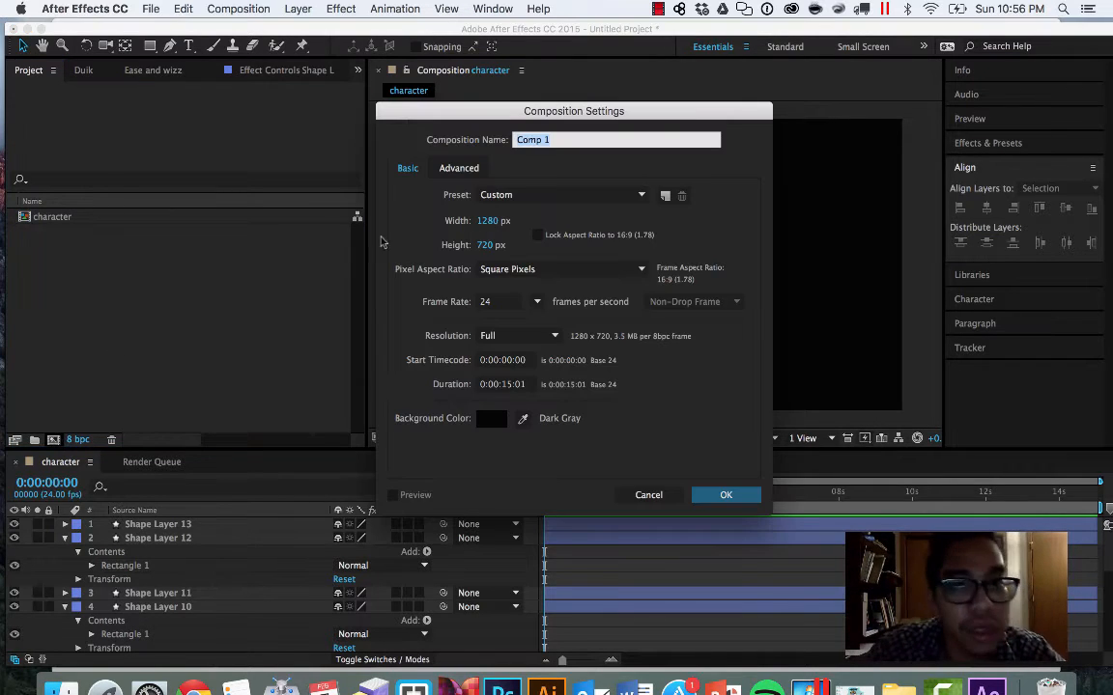
text(character-rig)
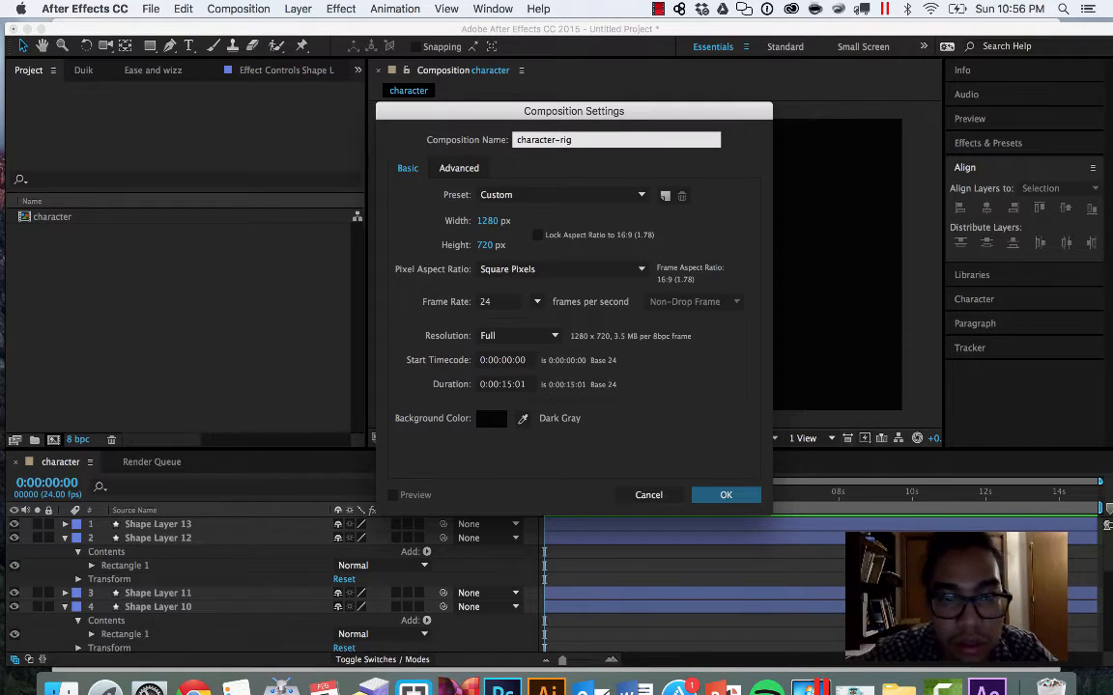
key(Return)
click(232, 352)
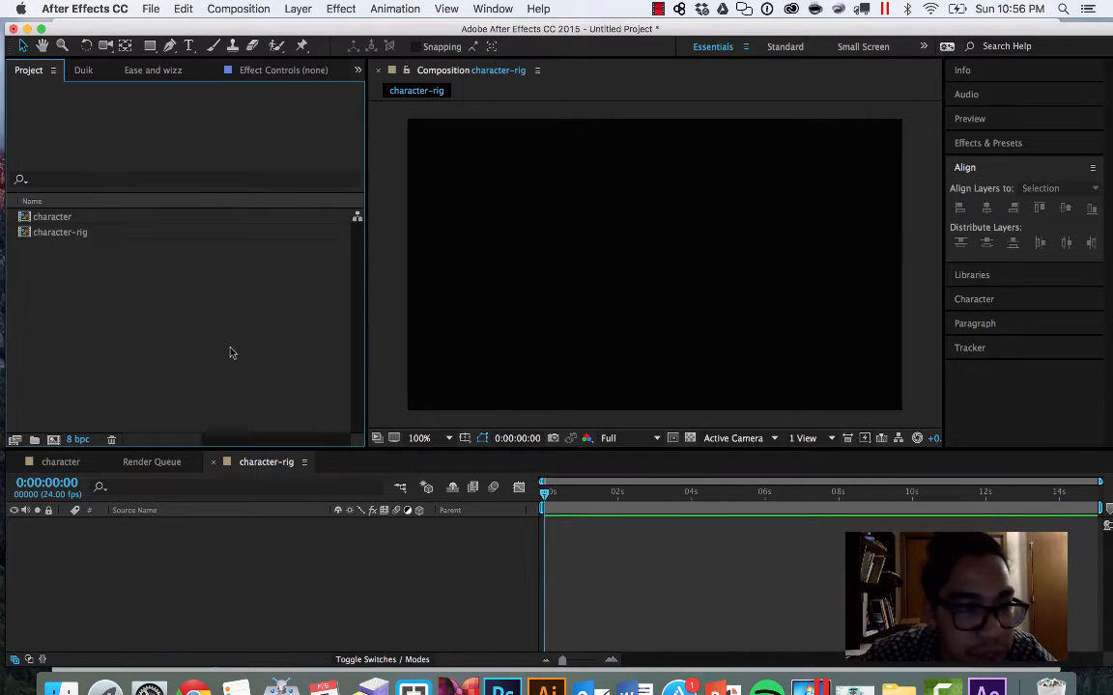
Step: Add the character composition as a layer in the character-rig composition
drag(32, 218, 290, 560)
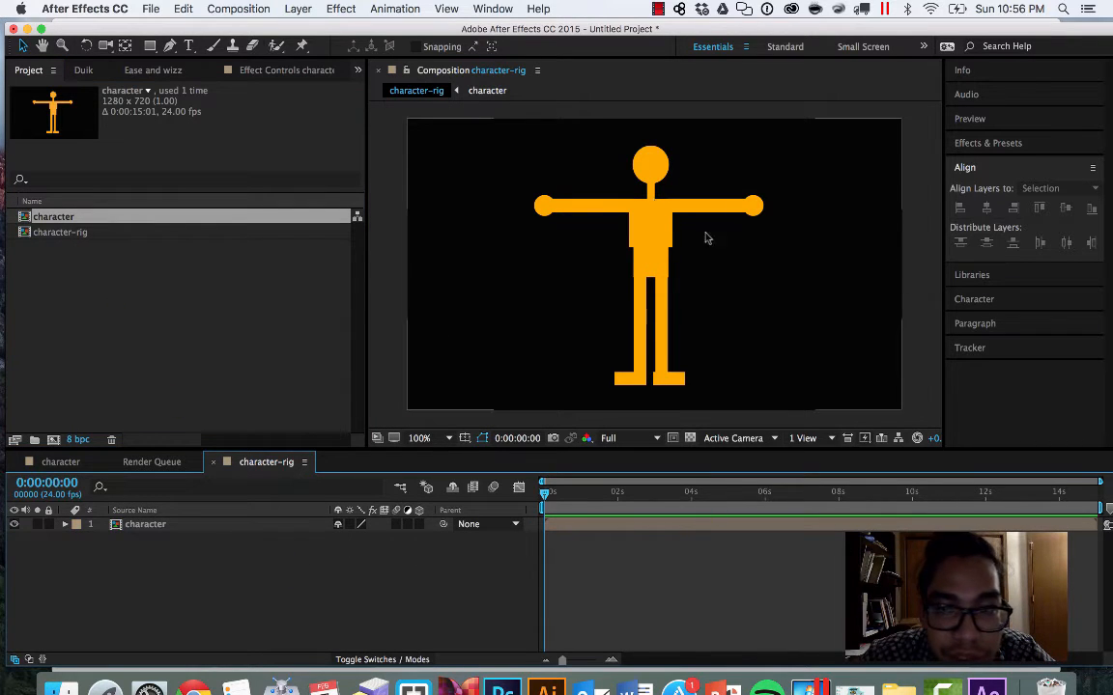
drag(656, 211, 654, 206)
click(734, 280)
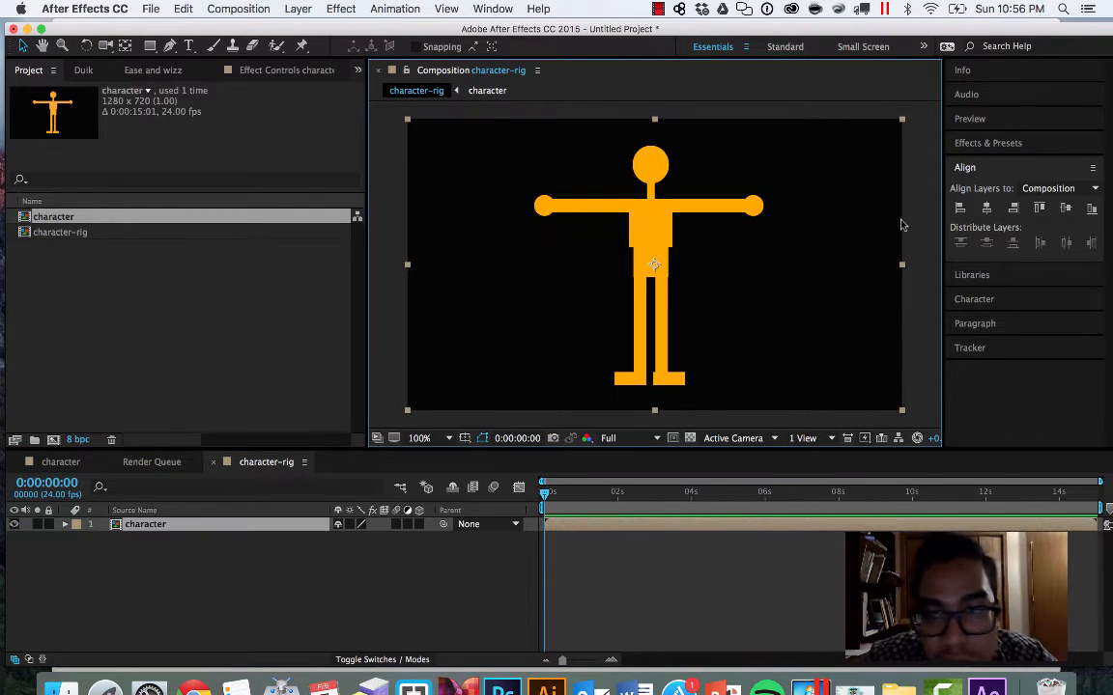
drag(887, 205, 865, 204)
key(v)
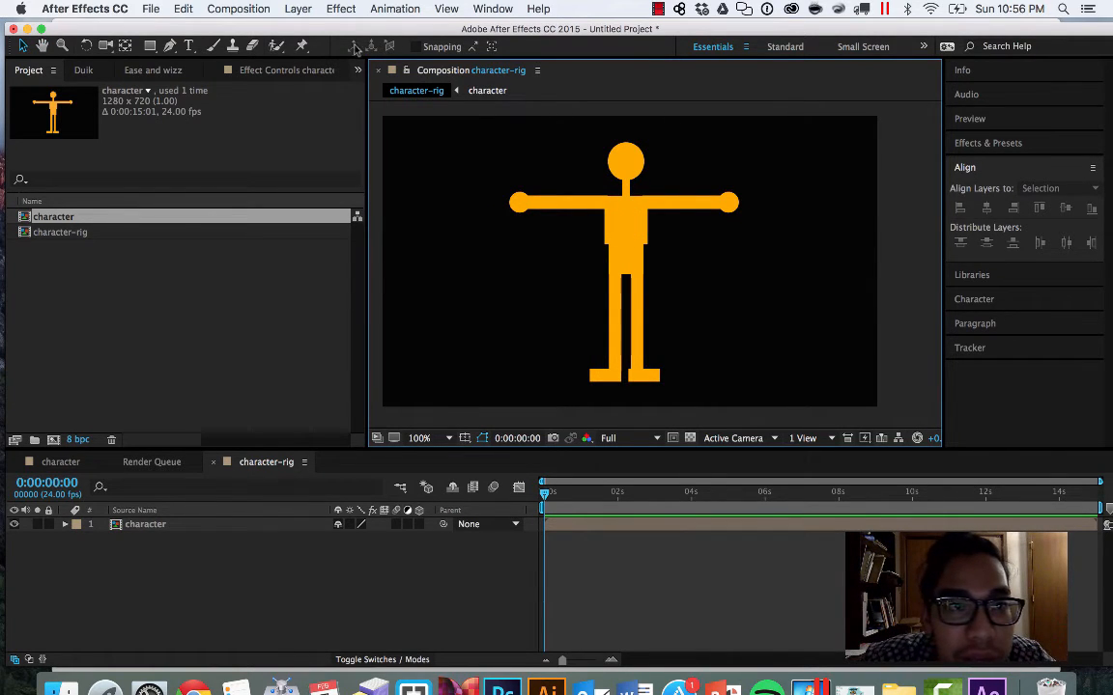
key(super+p)
scroll(660, 142, up, 2)
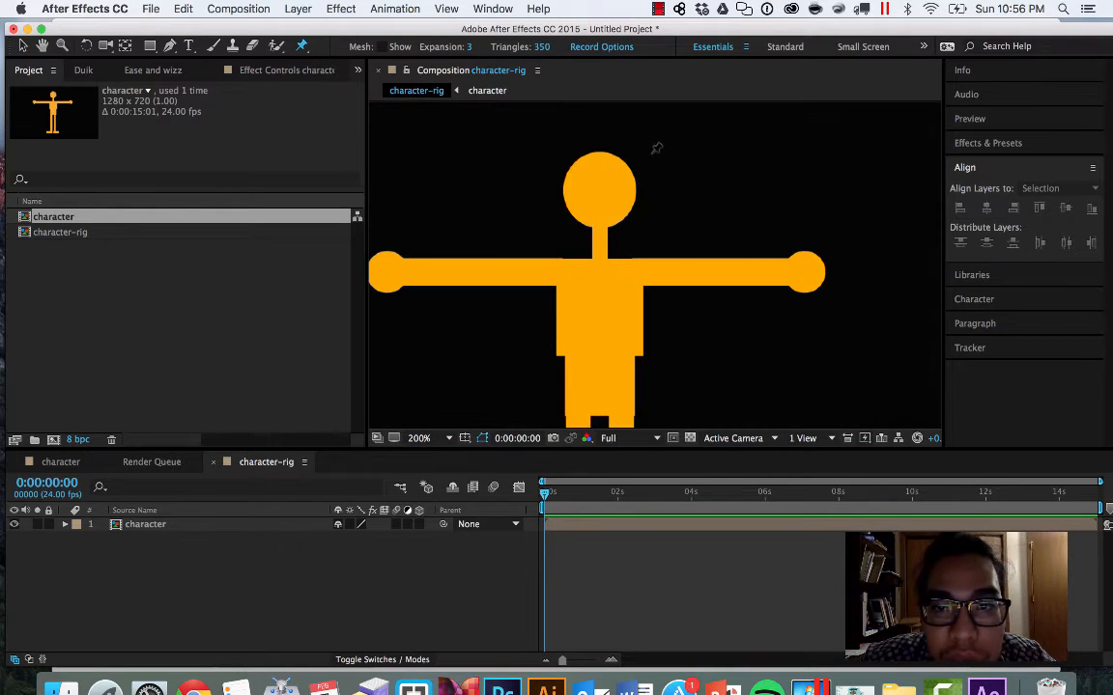
key(v)
click(734, 172)
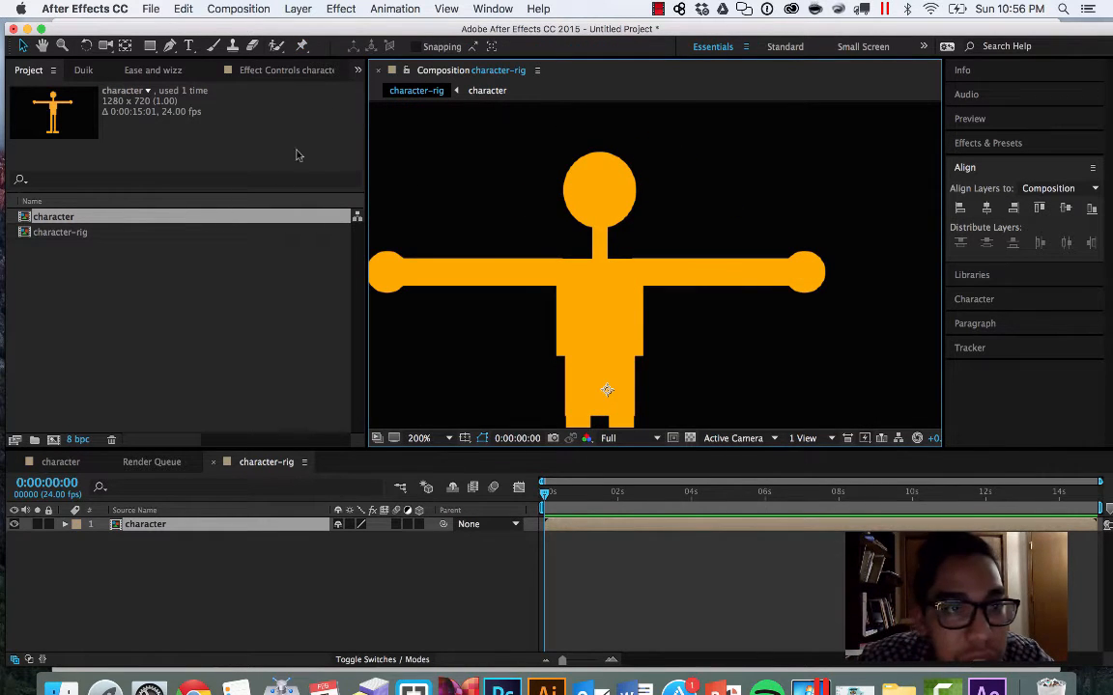
Step: Open the Duik script and bring up its autorig options for plantigrade characters
click(493, 8)
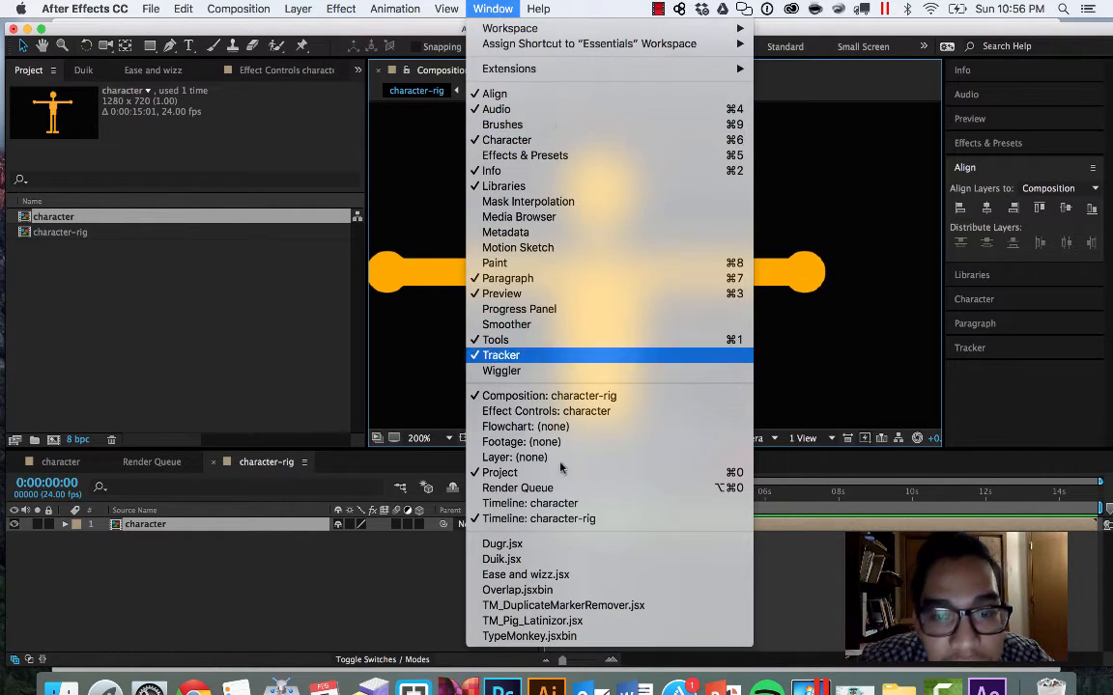
click(501, 560)
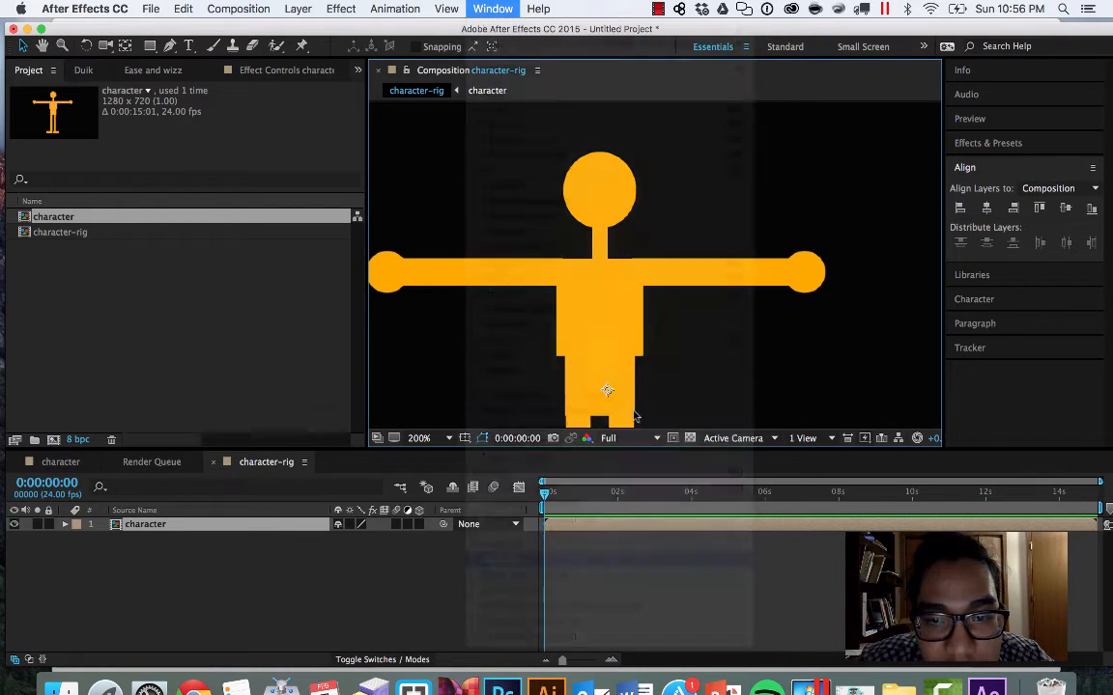
click(162, 168)
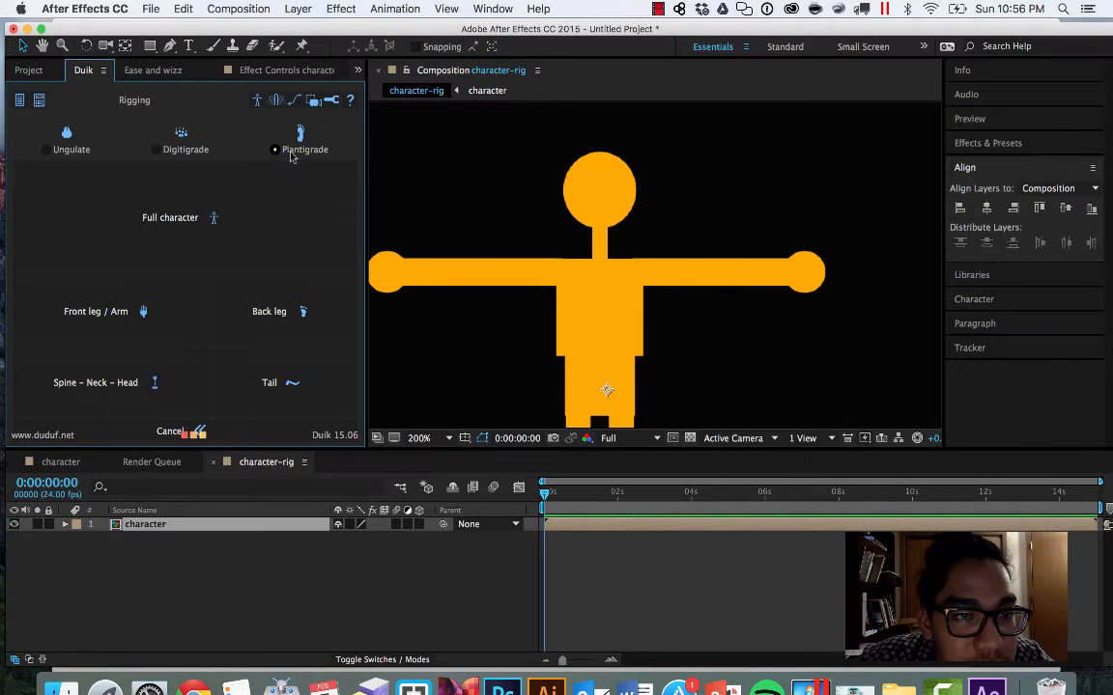
Step: Examine the layer assignments for legs, arms, spine and tail in Duik's full character autorig, and cancel it
click(269, 311)
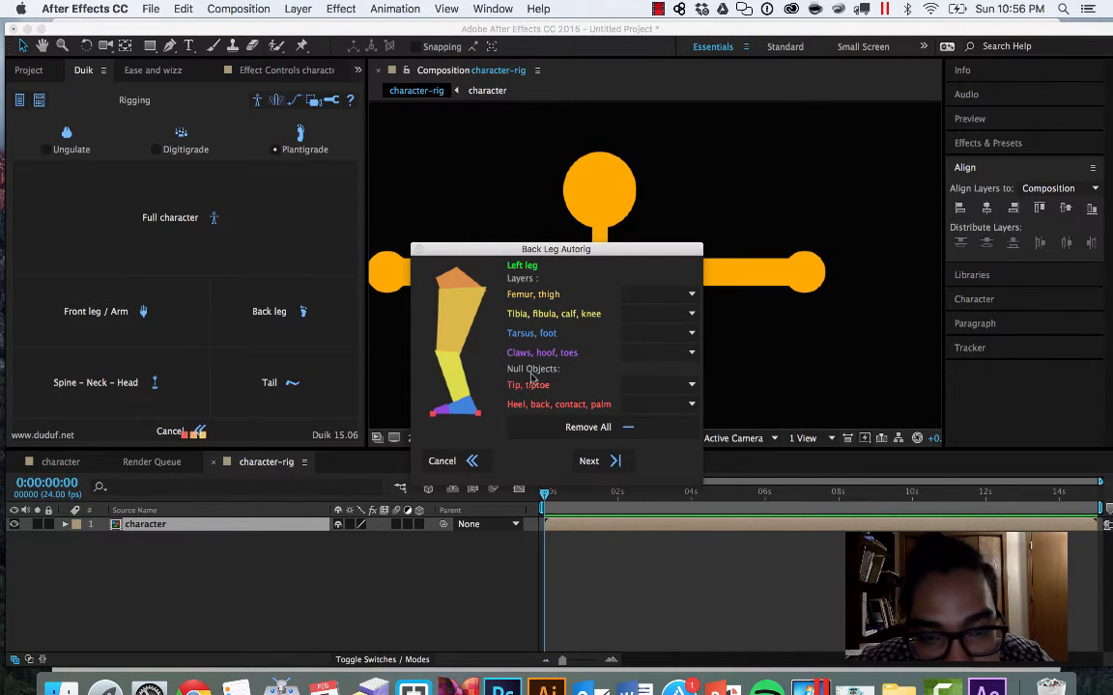
click(576, 426)
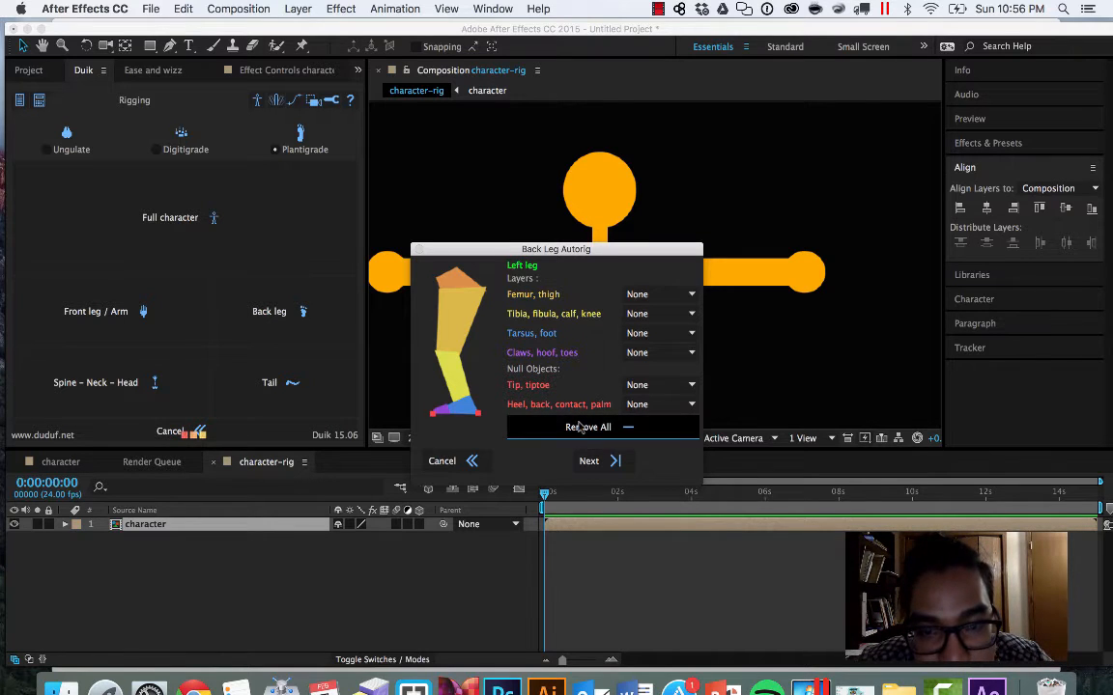
click(593, 461)
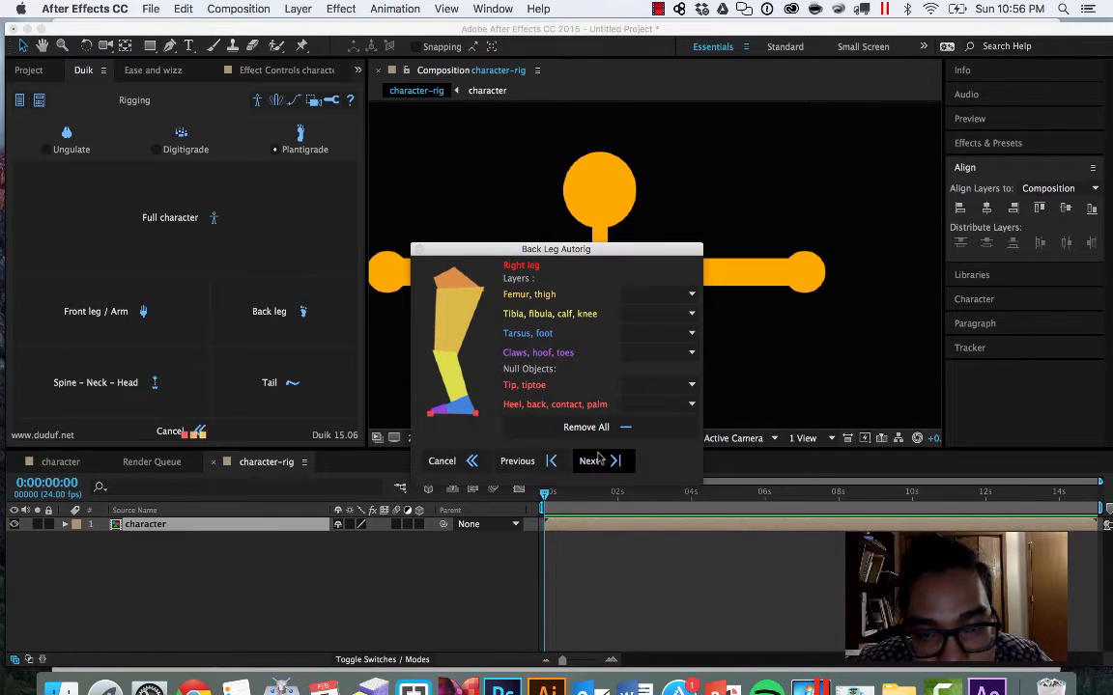
click(597, 461)
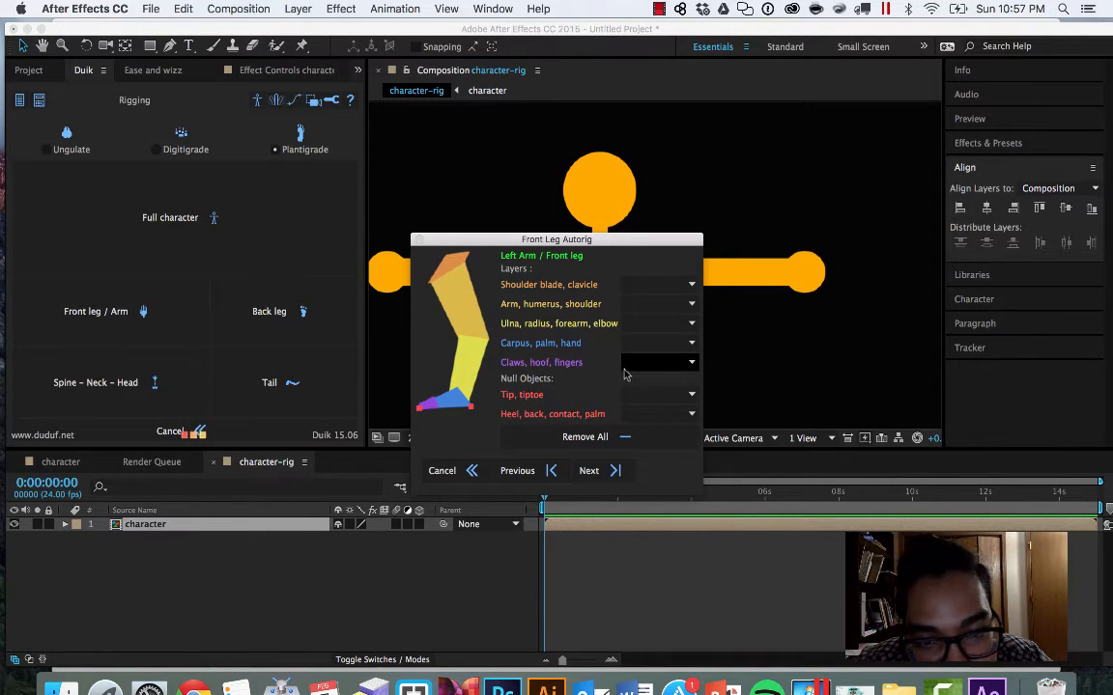
click(593, 471)
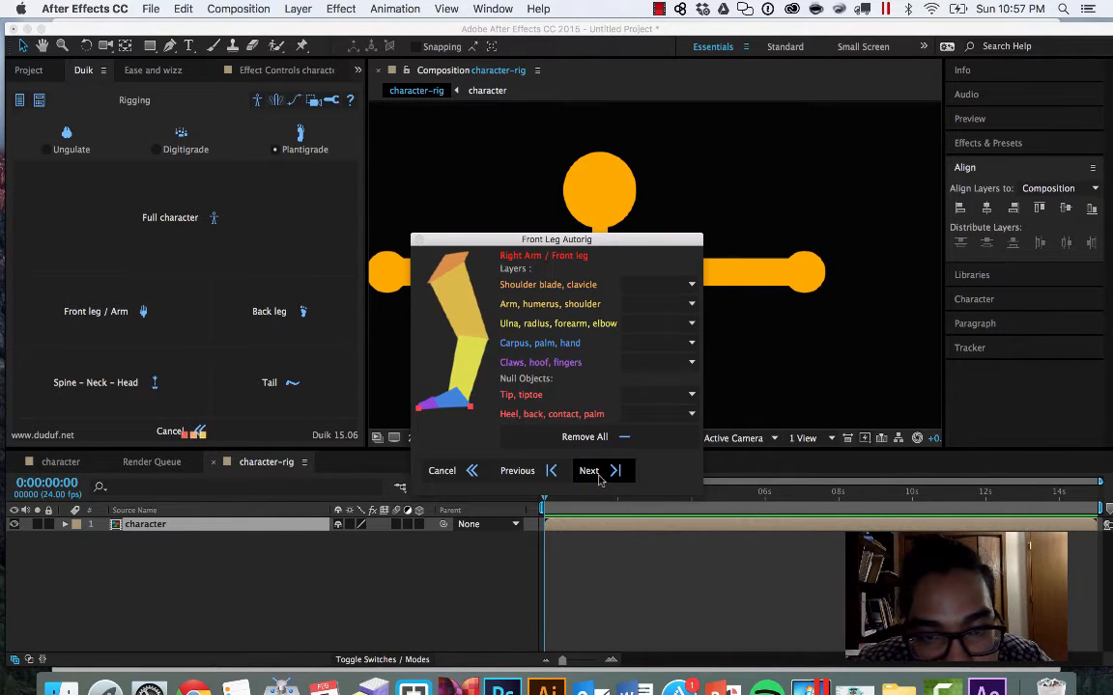
click(599, 480)
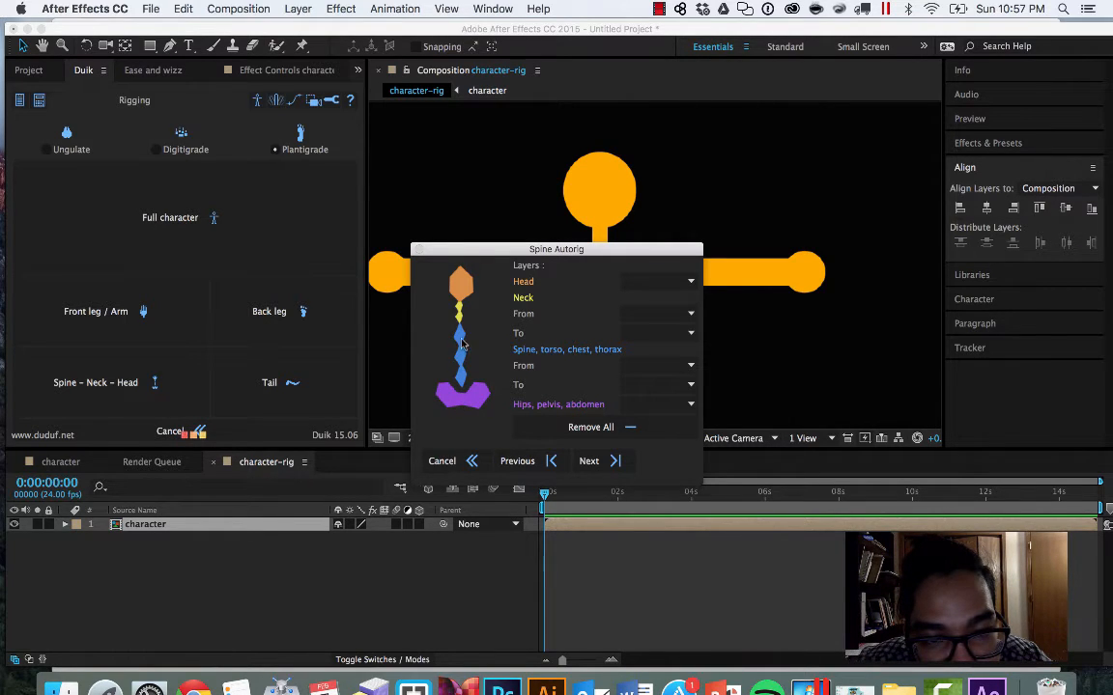
click(590, 461)
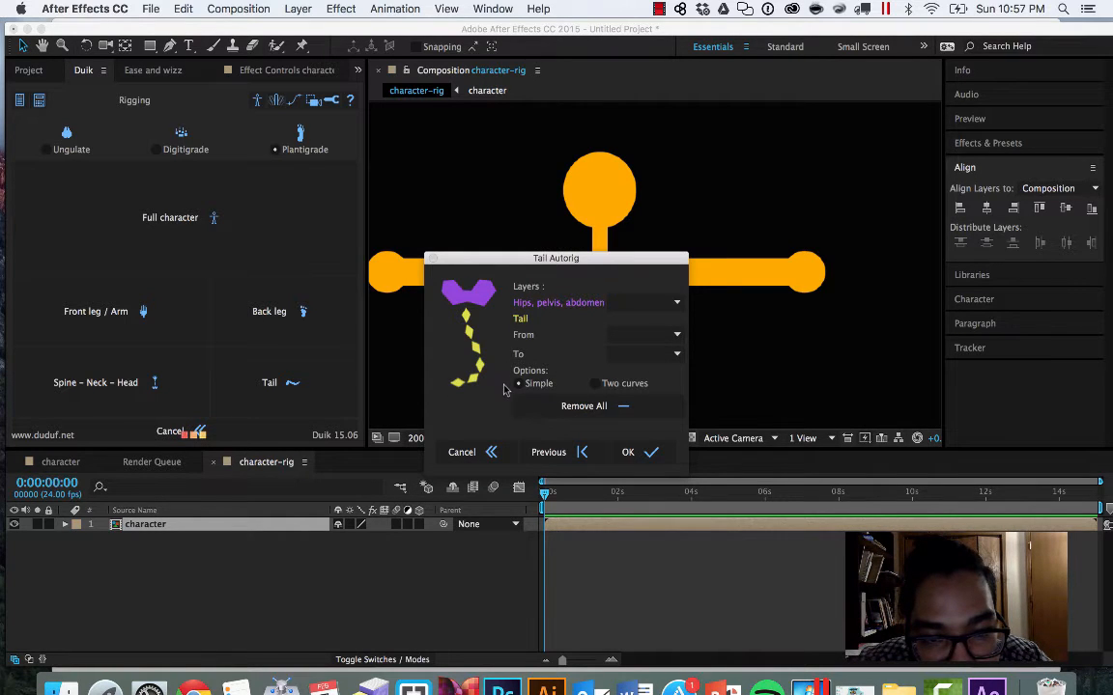
click(461, 451)
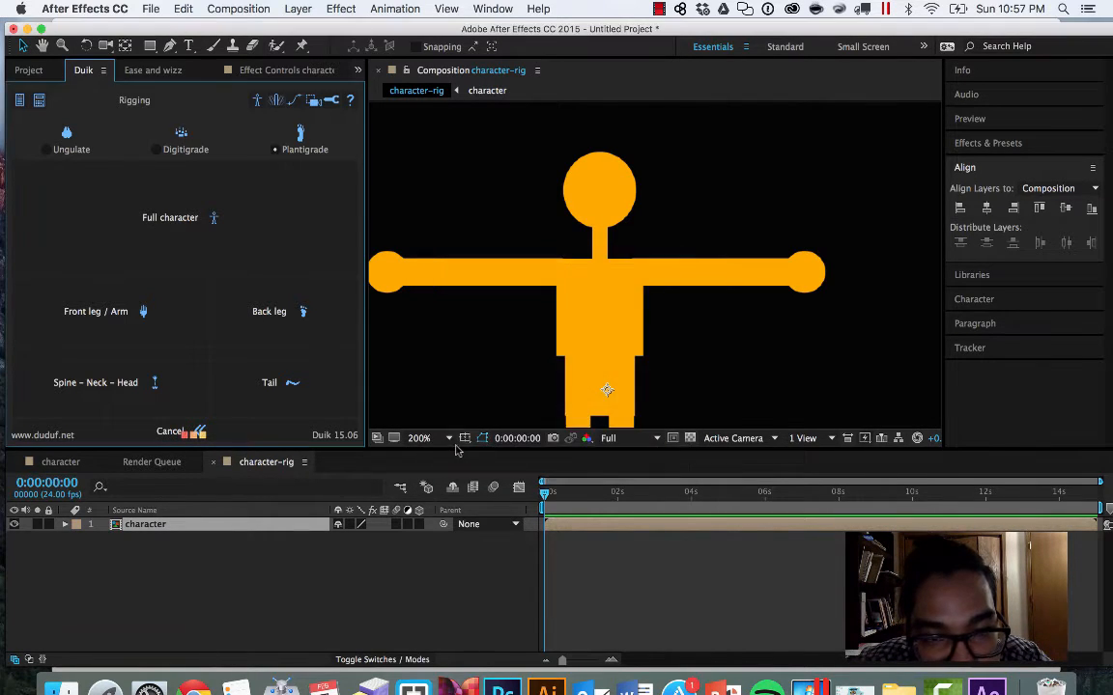
Step: Center the character layer vertically in the character-rig composition
key(h)
drag(628, 309, 705, 235)
key(v)
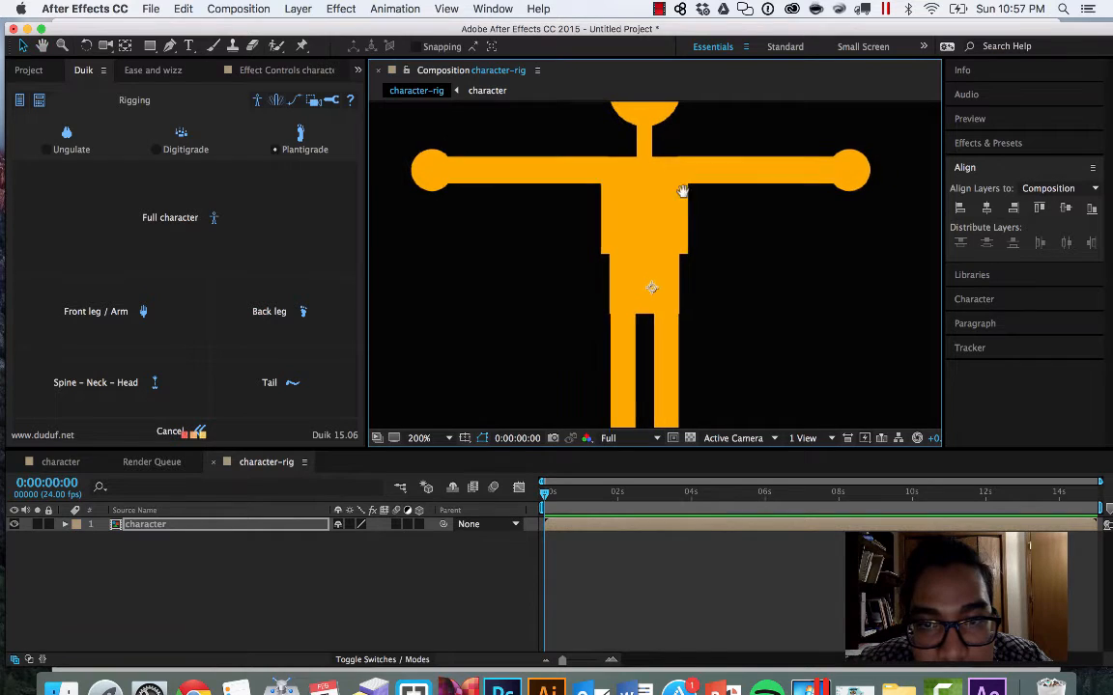
scroll(676, 242, up, 3)
scroll(673, 298, down, 6)
scroll(666, 298, up, 4)
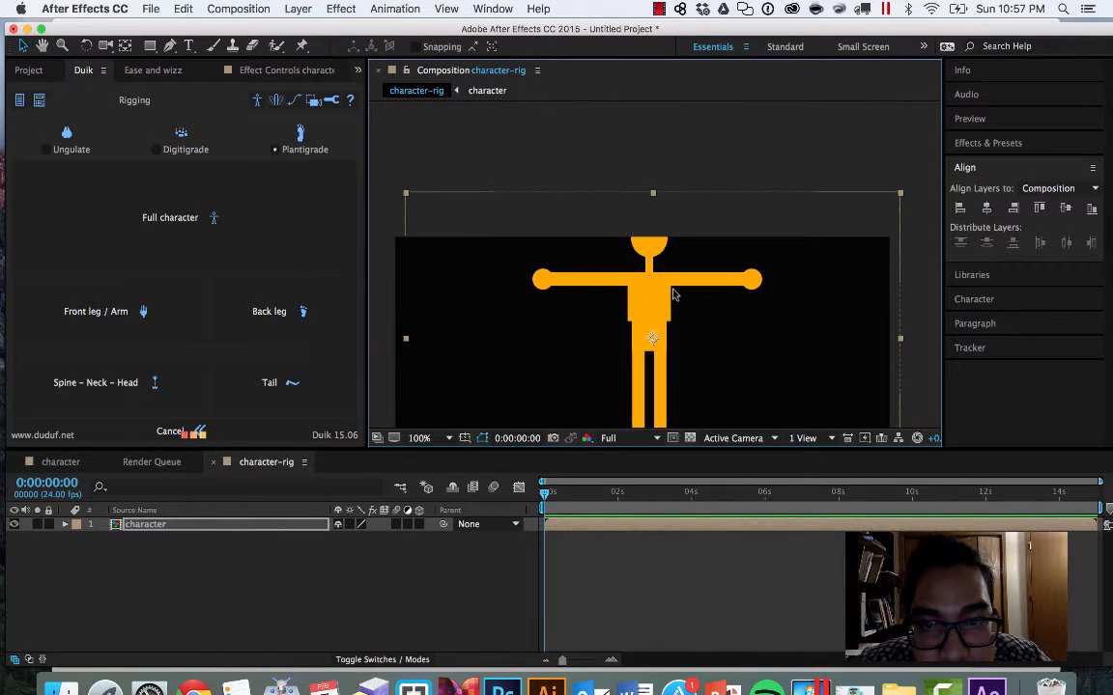
scroll(664, 297, down, 2)
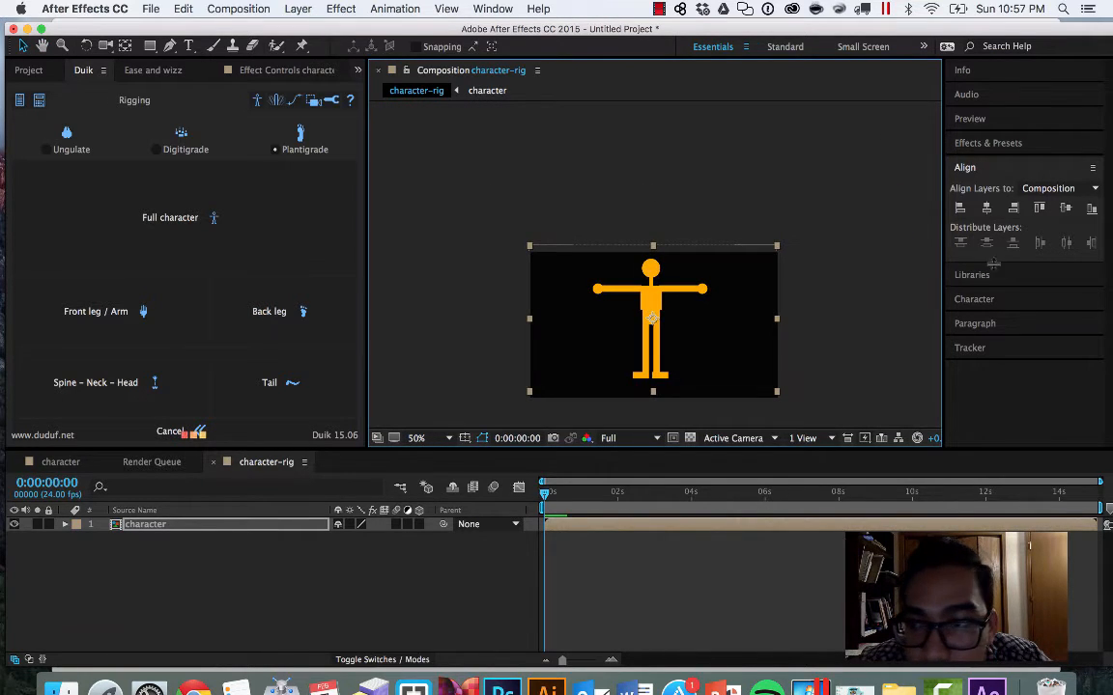
click(1066, 208)
scroll(724, 276, up, 2)
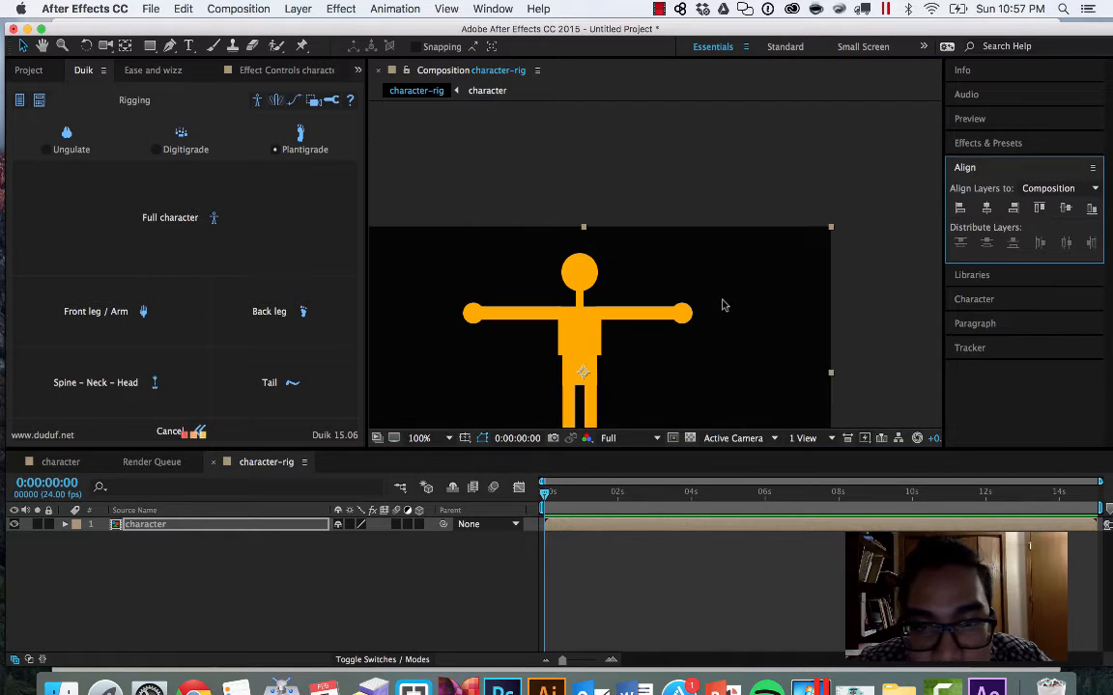
drag(733, 258, 780, 172)
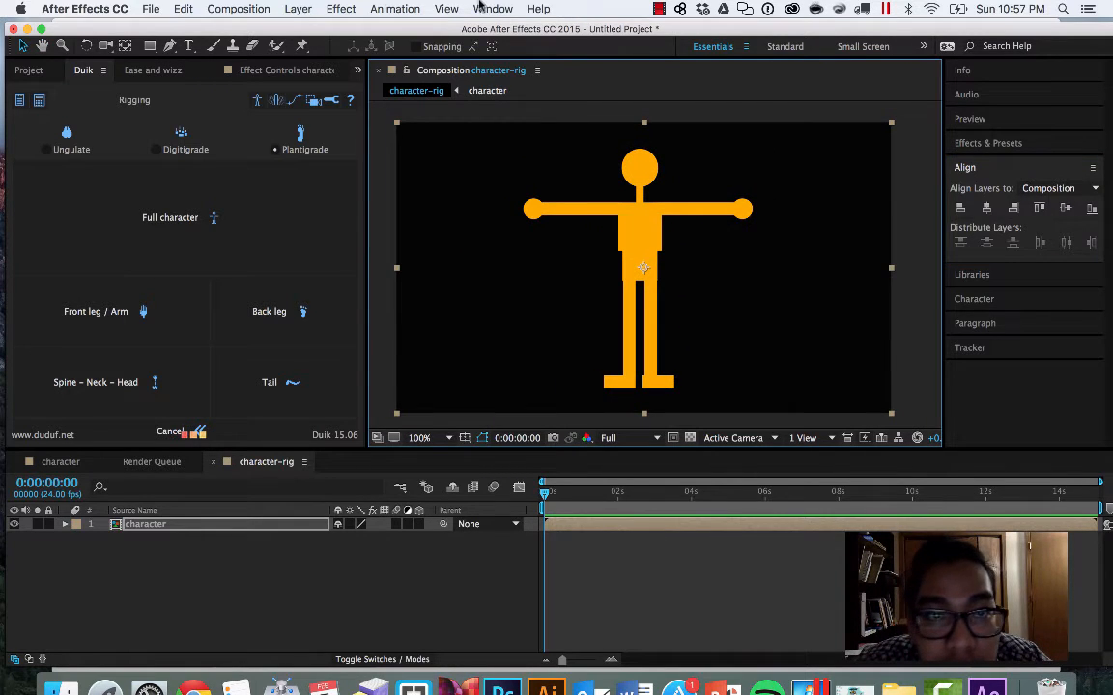
Step: Place Puppet pins on the character at the head's centre, the top and base of the neck, and both shoulders
click(301, 46)
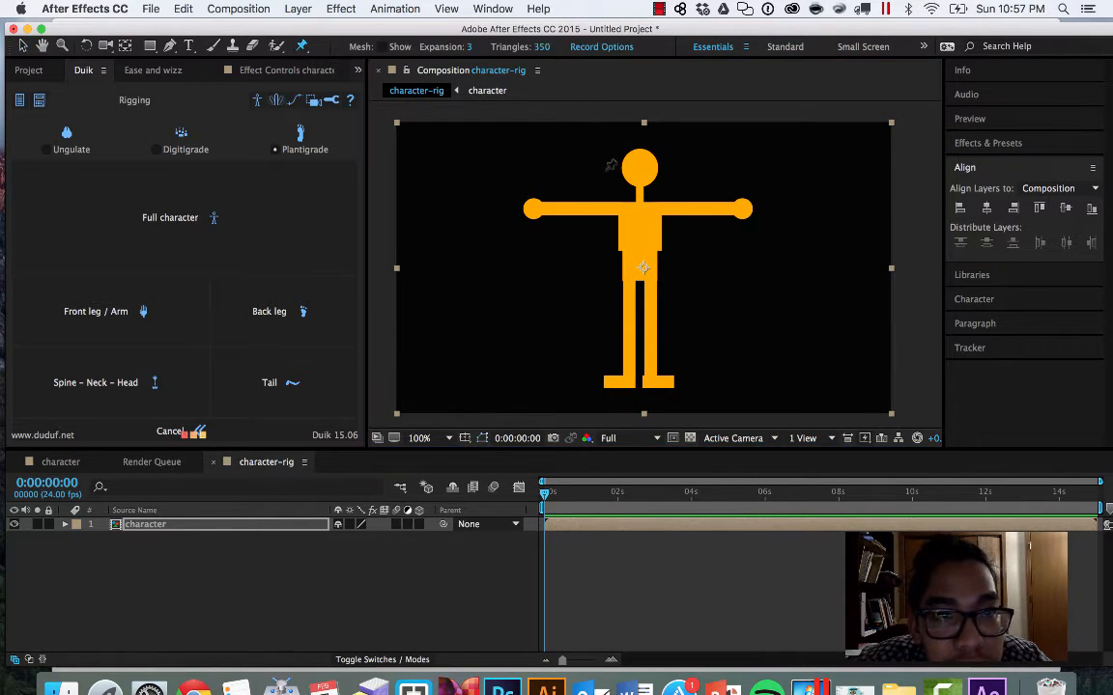
scroll(678, 163, up, 3)
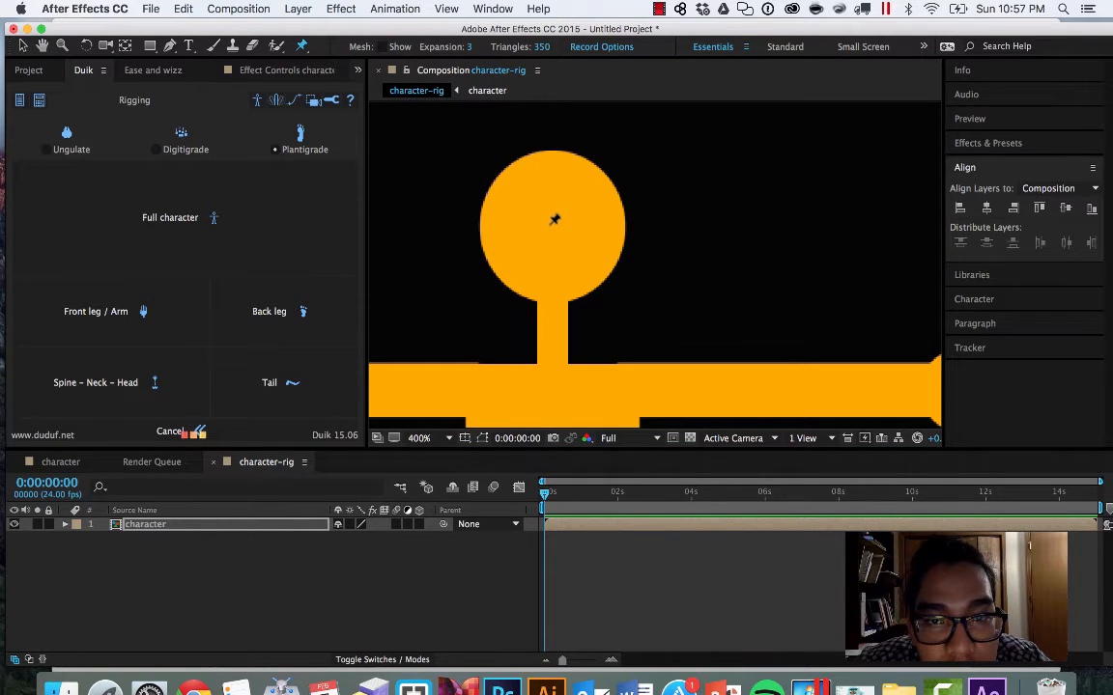
click(550, 223)
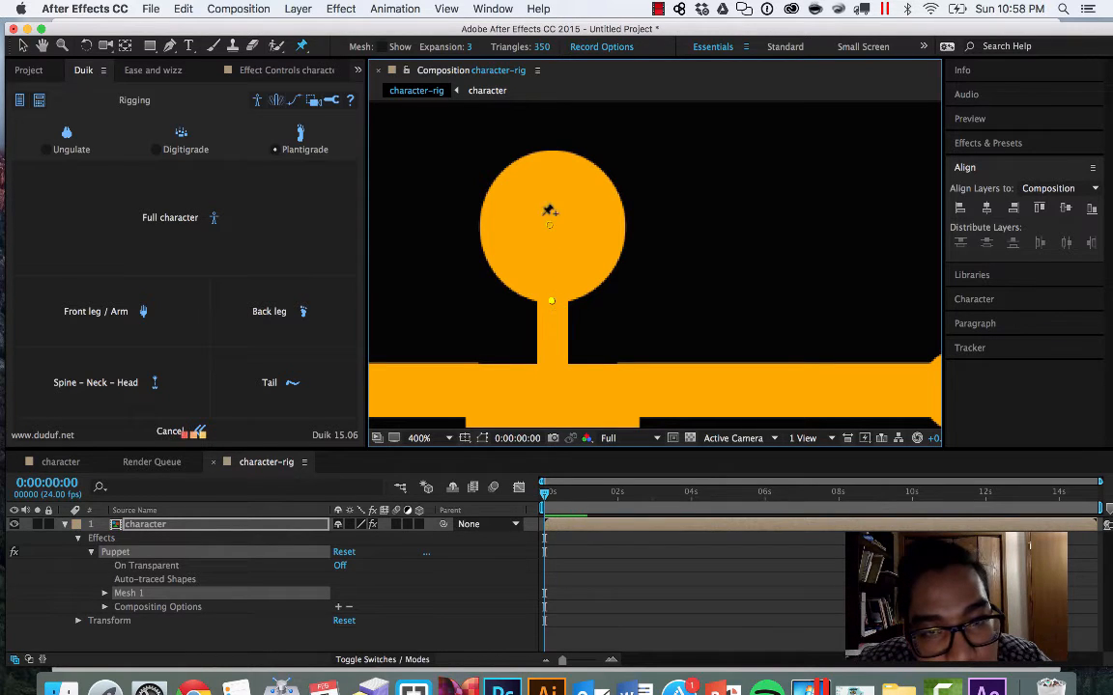
click(549, 305)
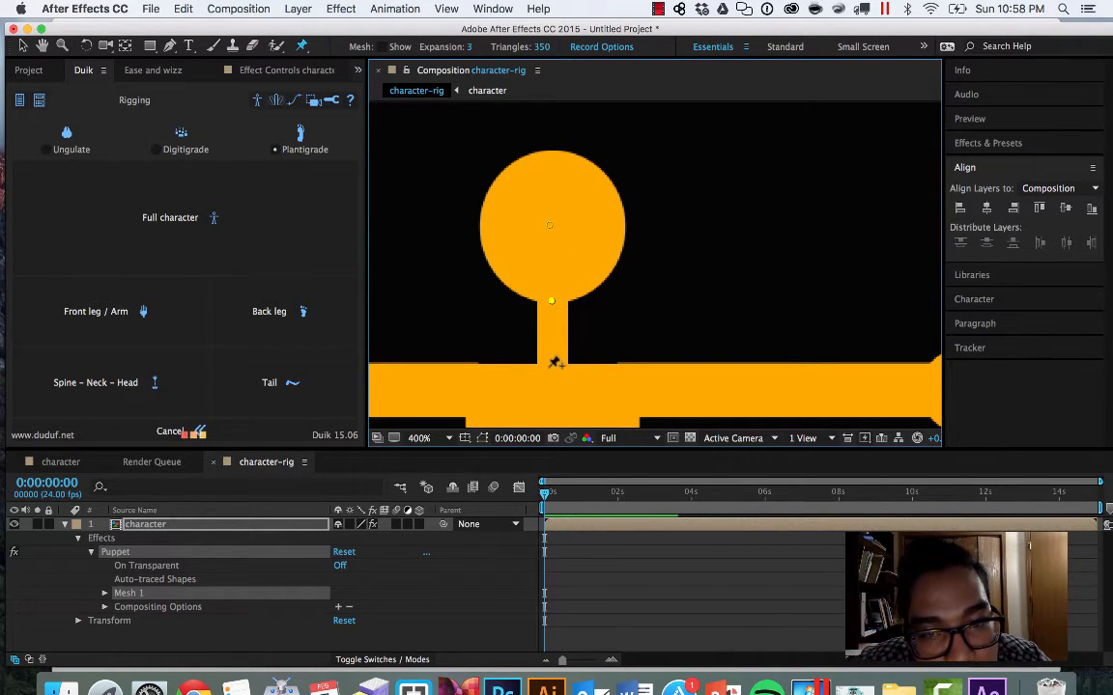
drag(577, 360, 542, 241)
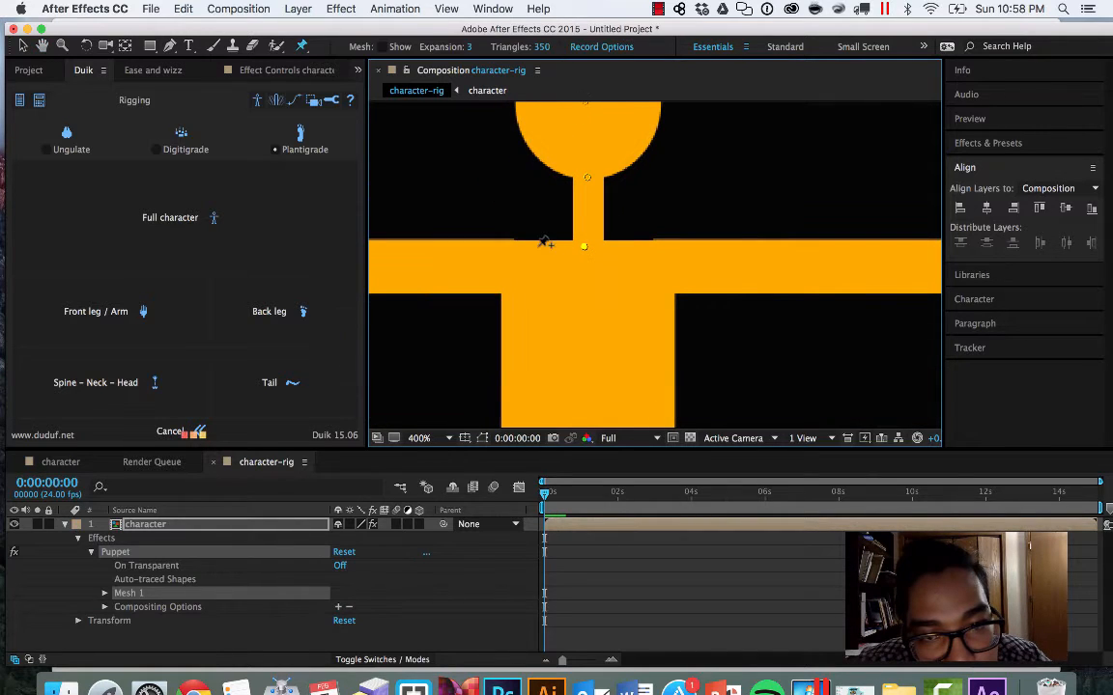
click(515, 255)
click(666, 254)
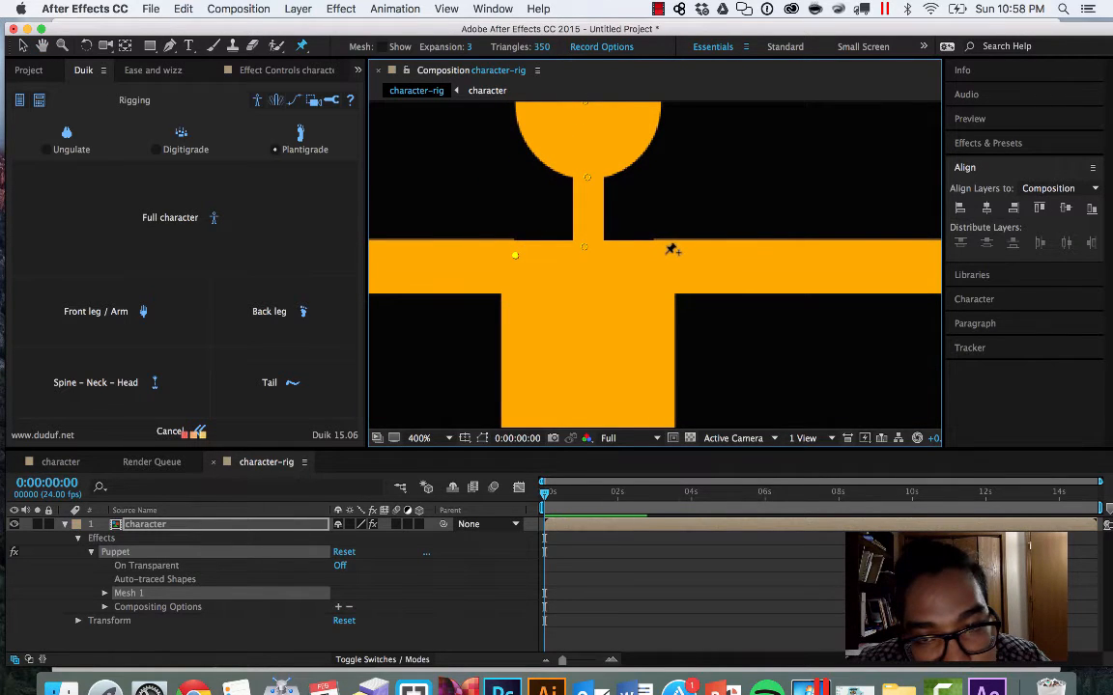
Step: Add a Puppet pin at each elbow, halfway along both arms
key(space)
drag(790, 269, 837, 252)
key(comma)
key(comma)
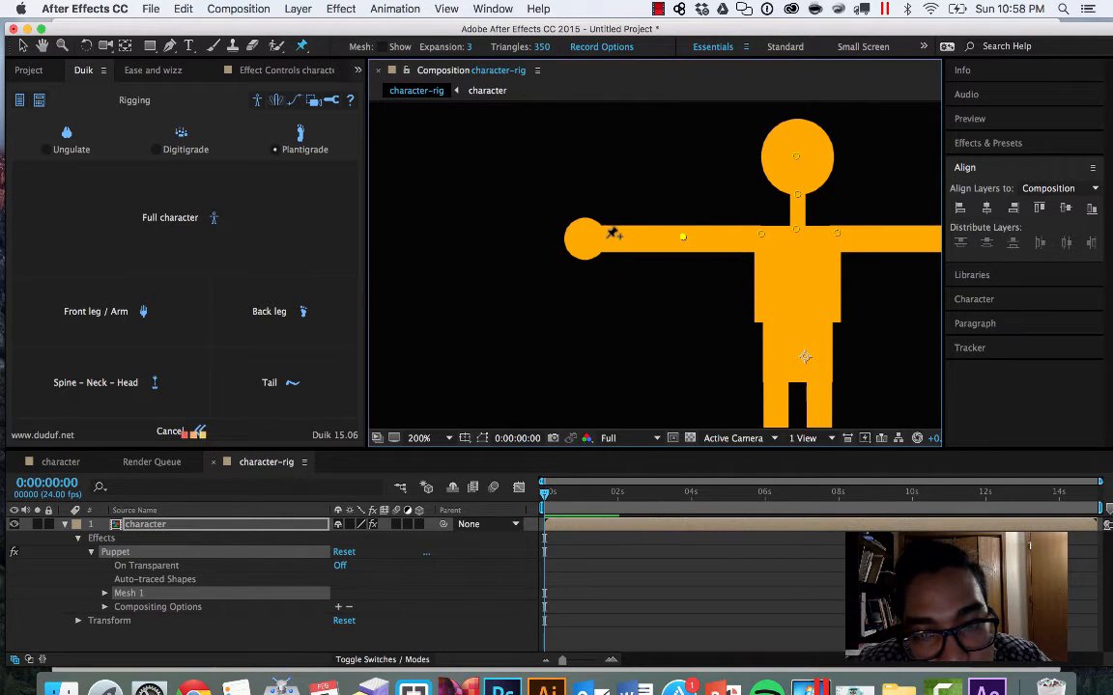
key(space)
drag(696, 228, 580, 227)
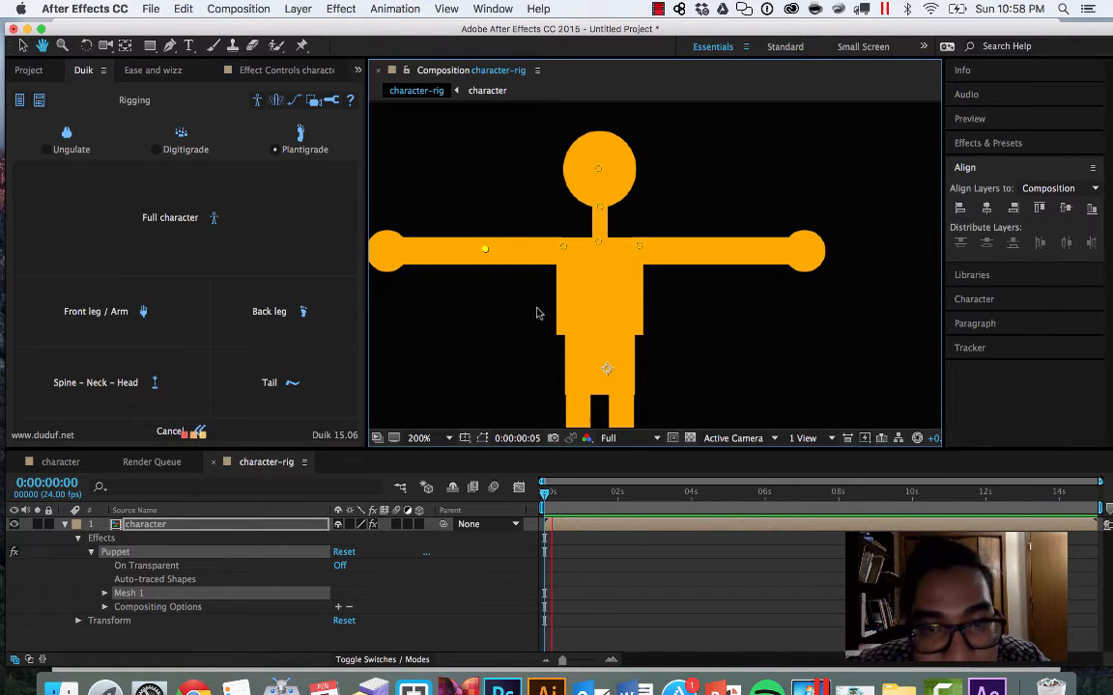
drag(565, 244, 563, 238)
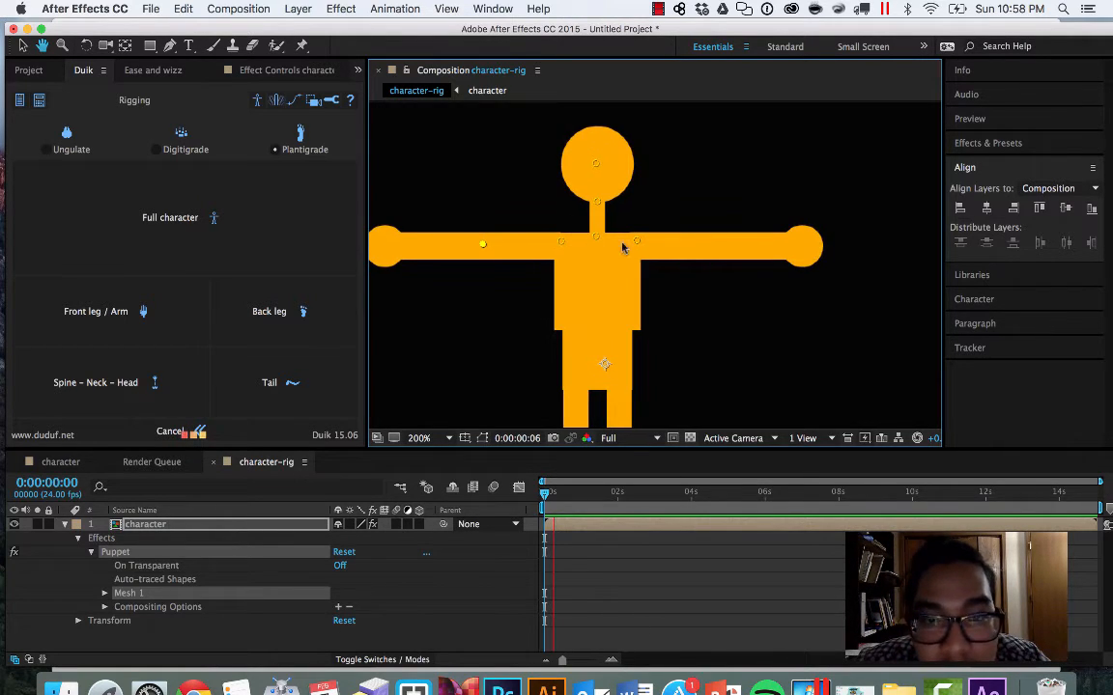
click(303, 46)
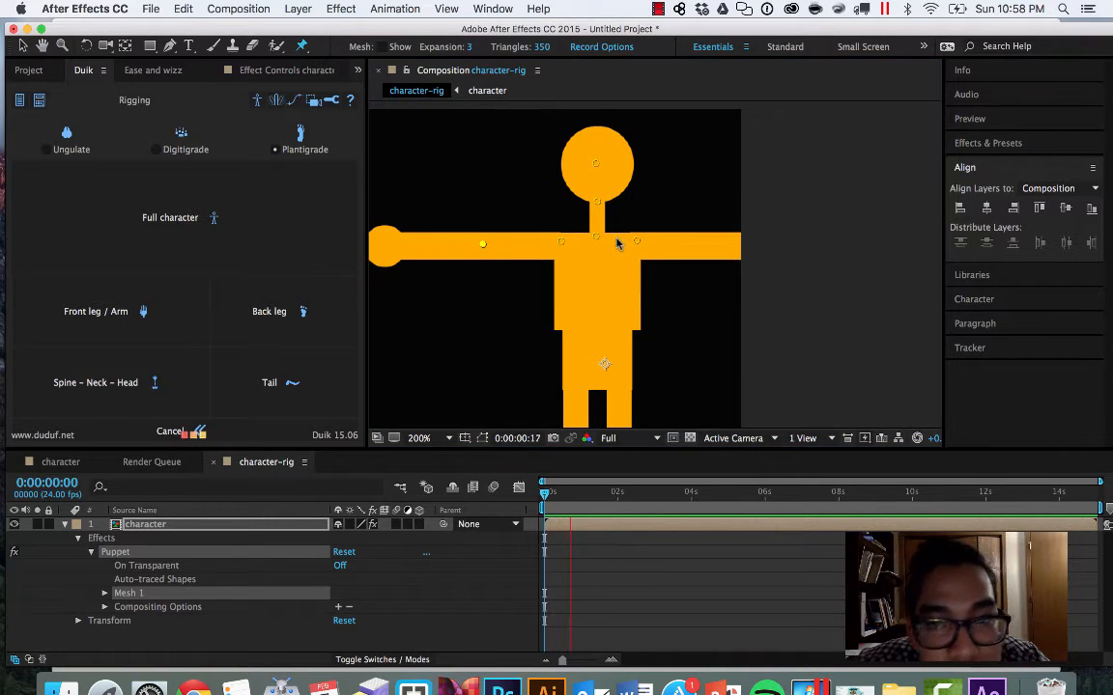
key(space)
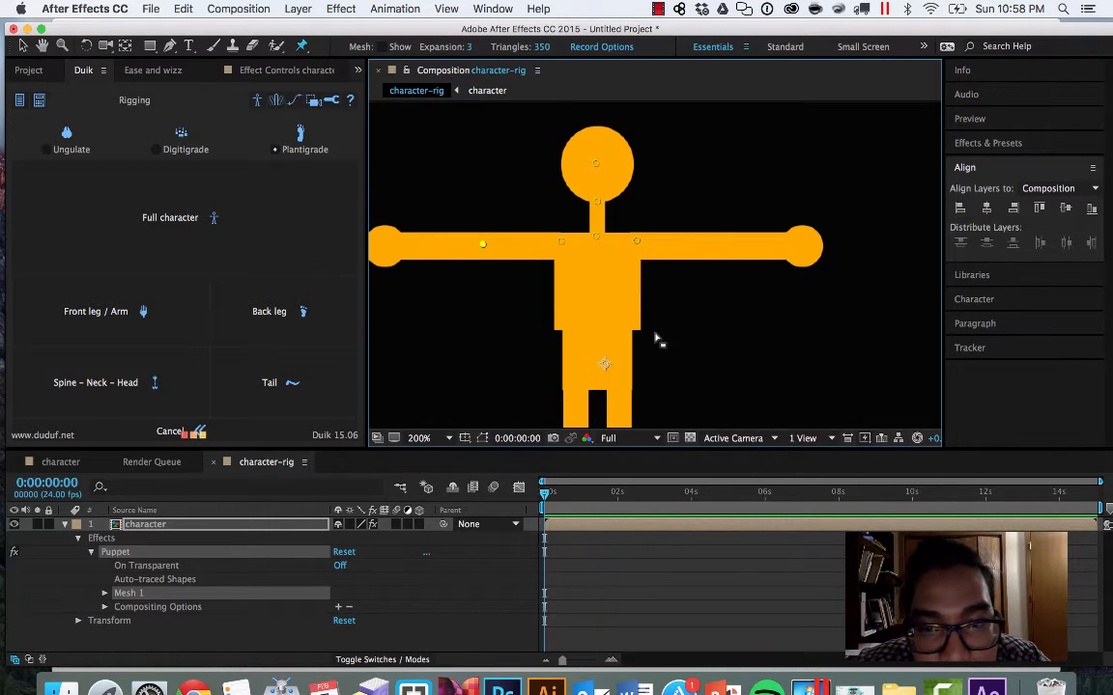
click(714, 243)
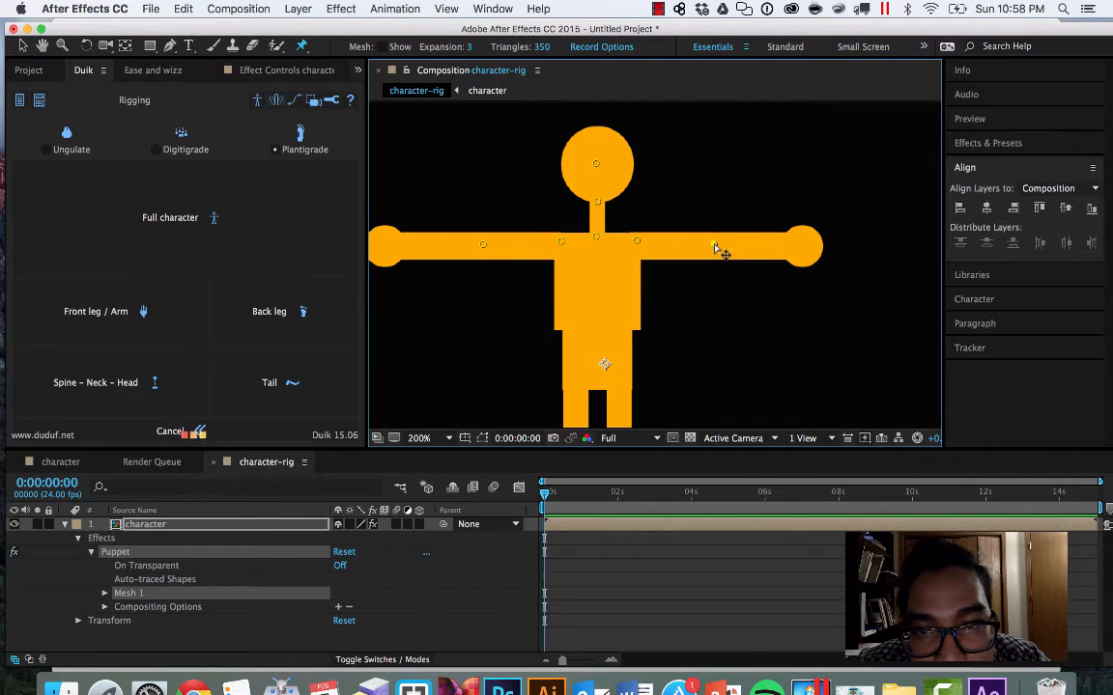
Step: Add Puppet pins at both wrists and at the outer tips of both hands
click(784, 245)
click(402, 244)
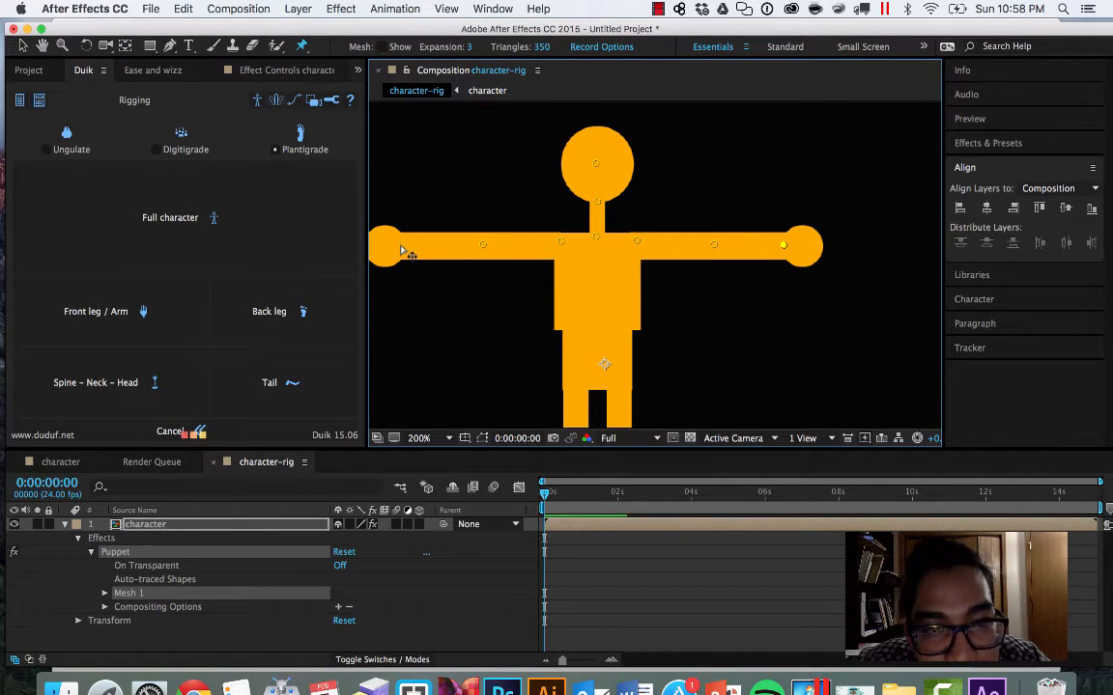
drag(447, 204, 480, 206)
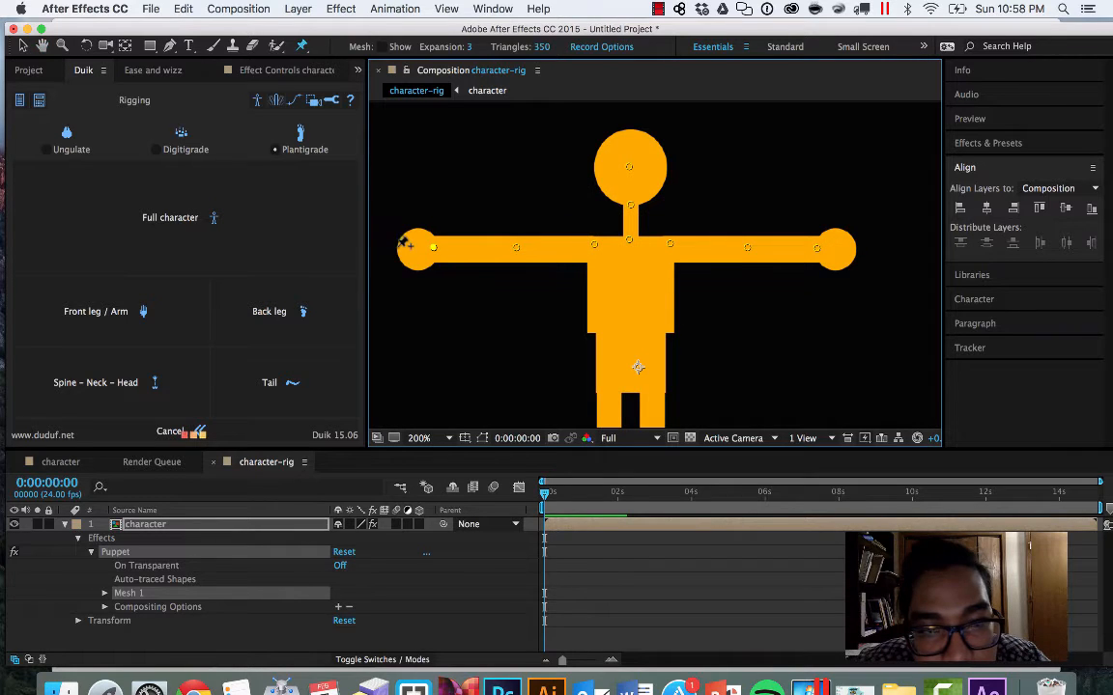
click(398, 246)
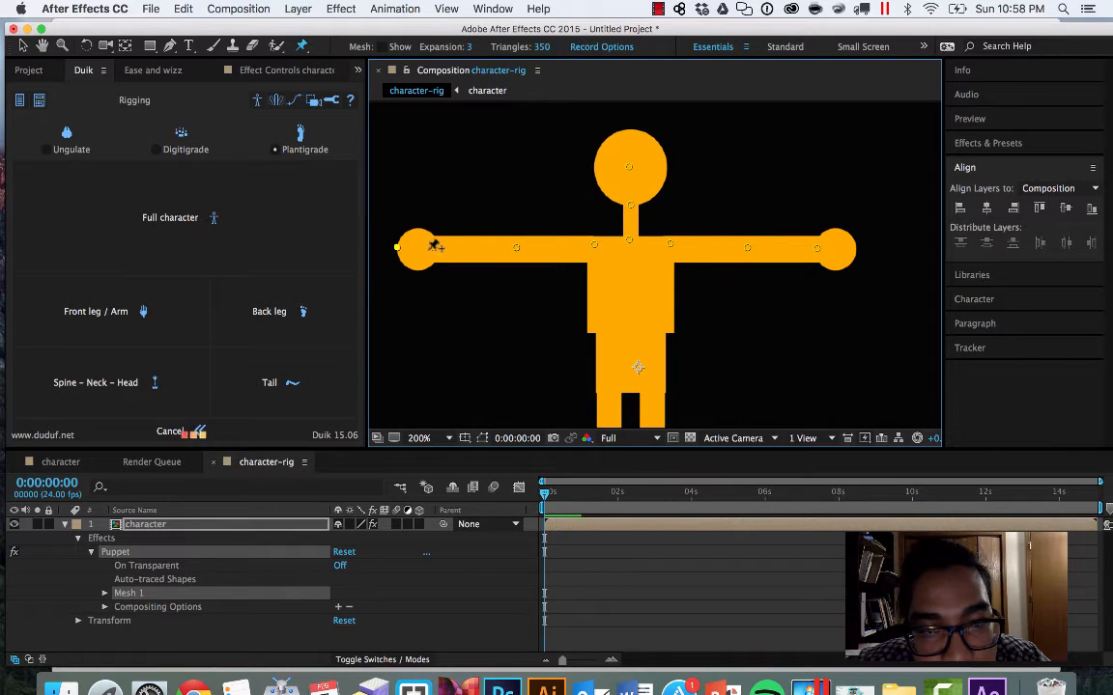
click(855, 247)
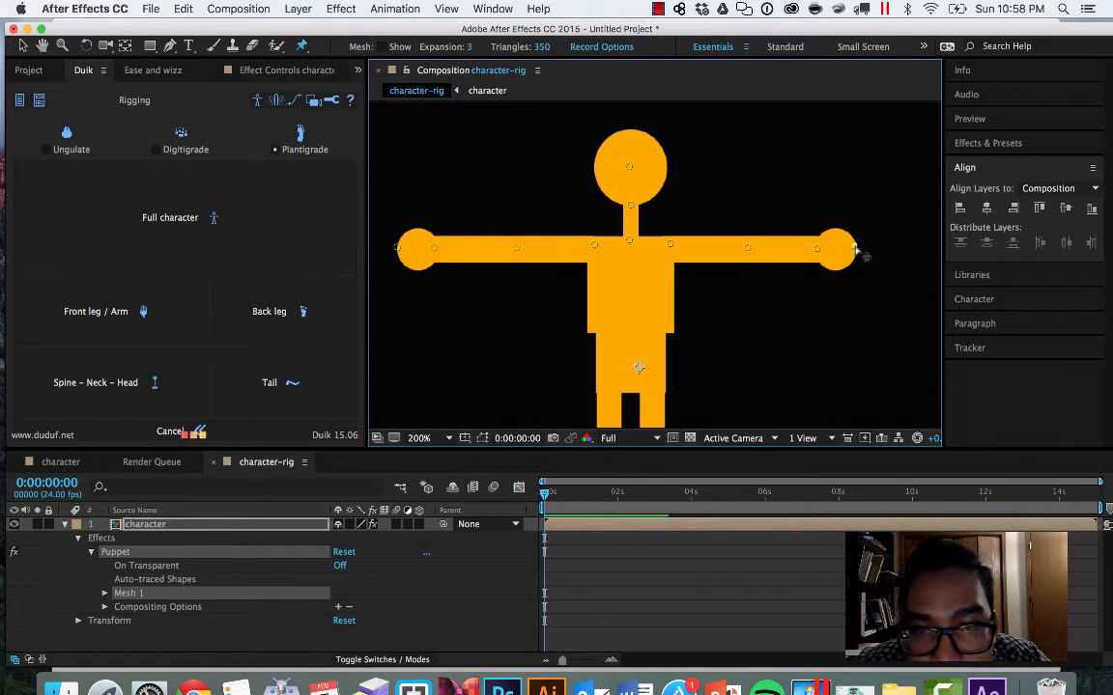
Step: Add Puppet pins down the torso's centre at the chest, waist and pelvis, plus one at the top of each leg
click(629, 261)
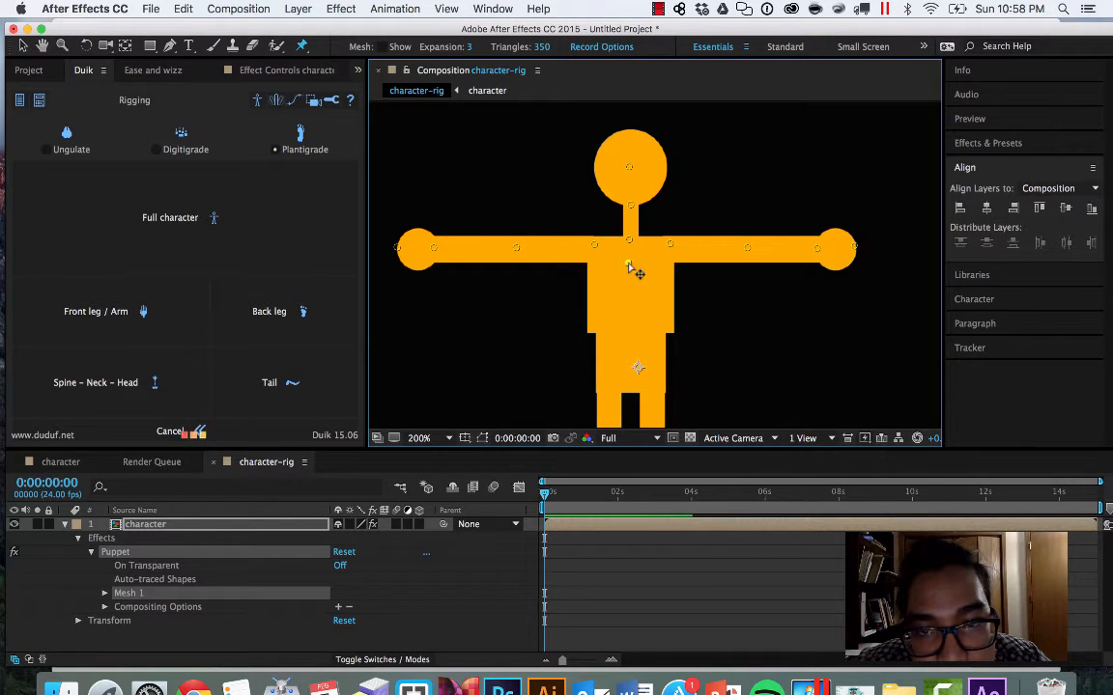
click(628, 346)
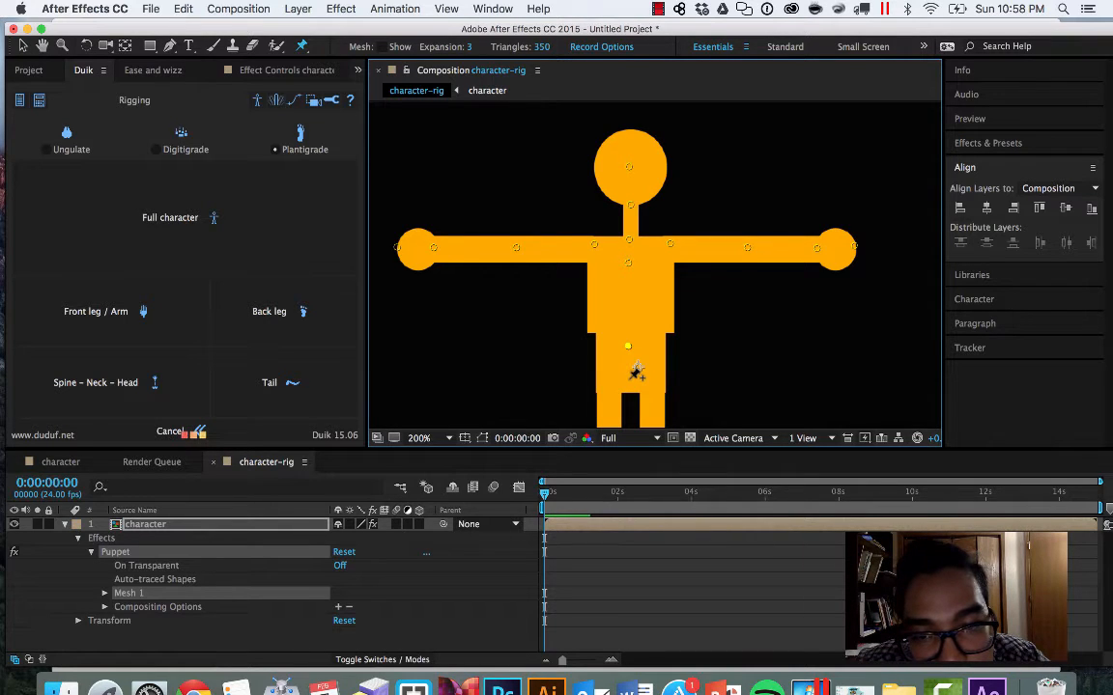
click(629, 377)
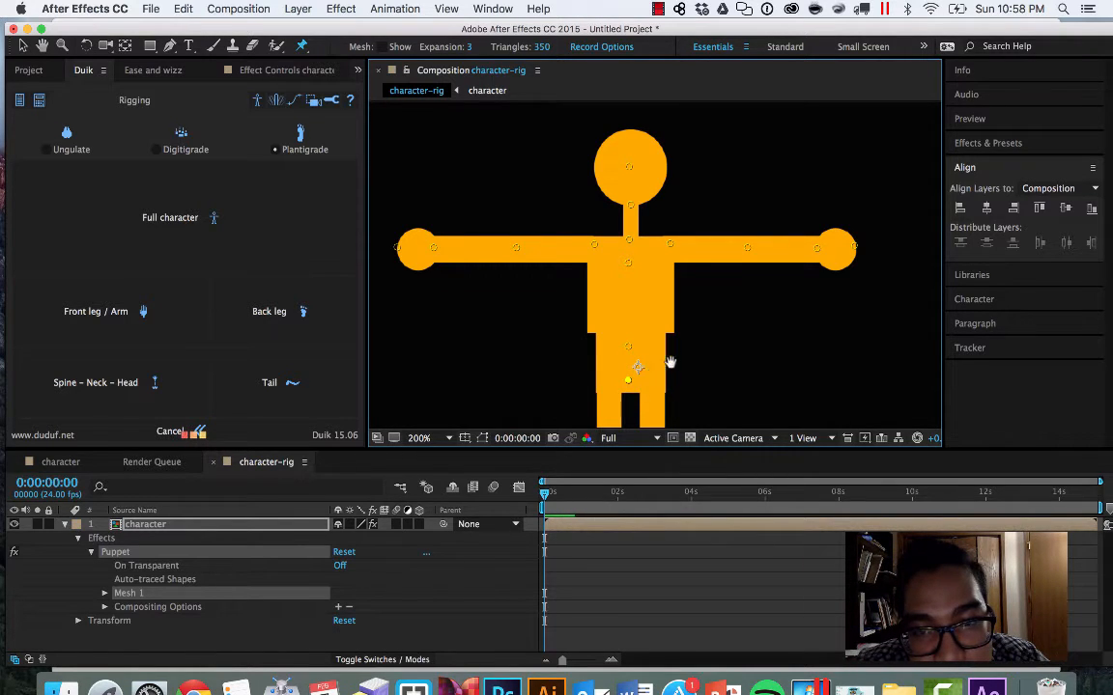
scroll(634, 365, down, 5)
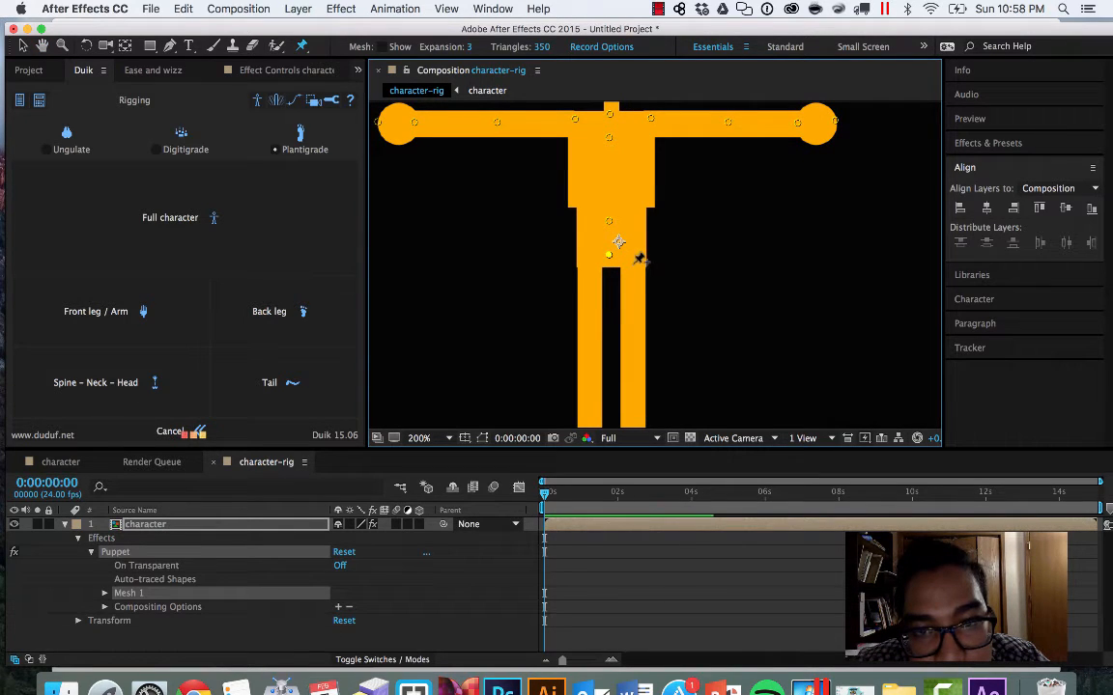
click(634, 265)
click(587, 264)
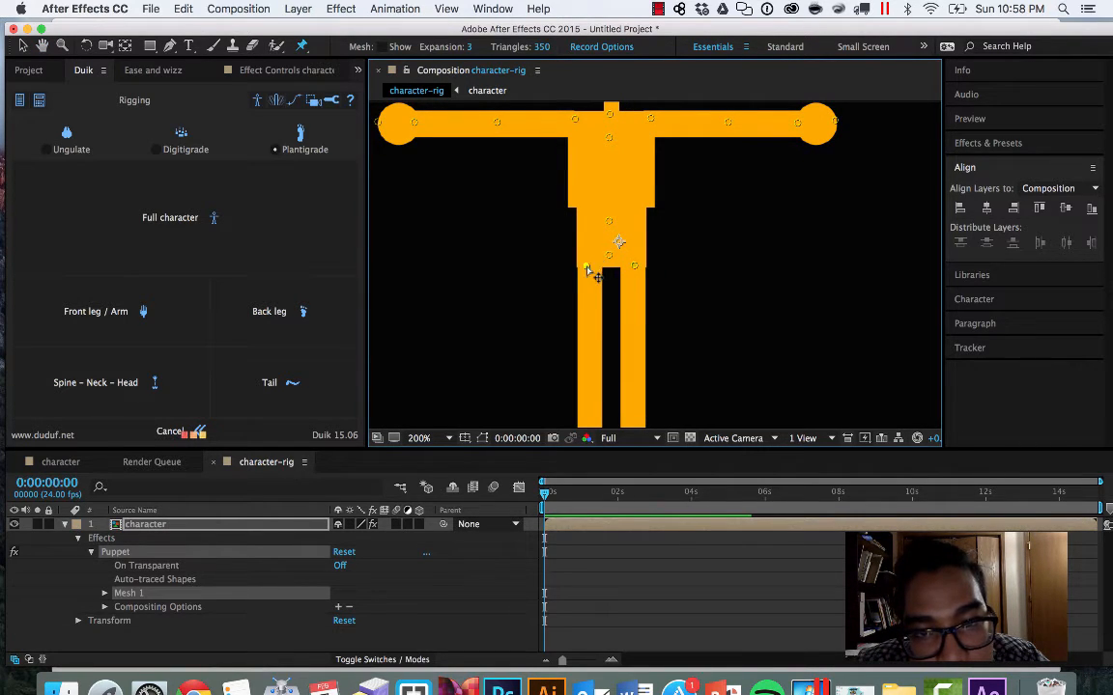
Step: Add Puppet pins at both knees, both ankles and the toe end of each foot
drag(608, 318, 584, 247)
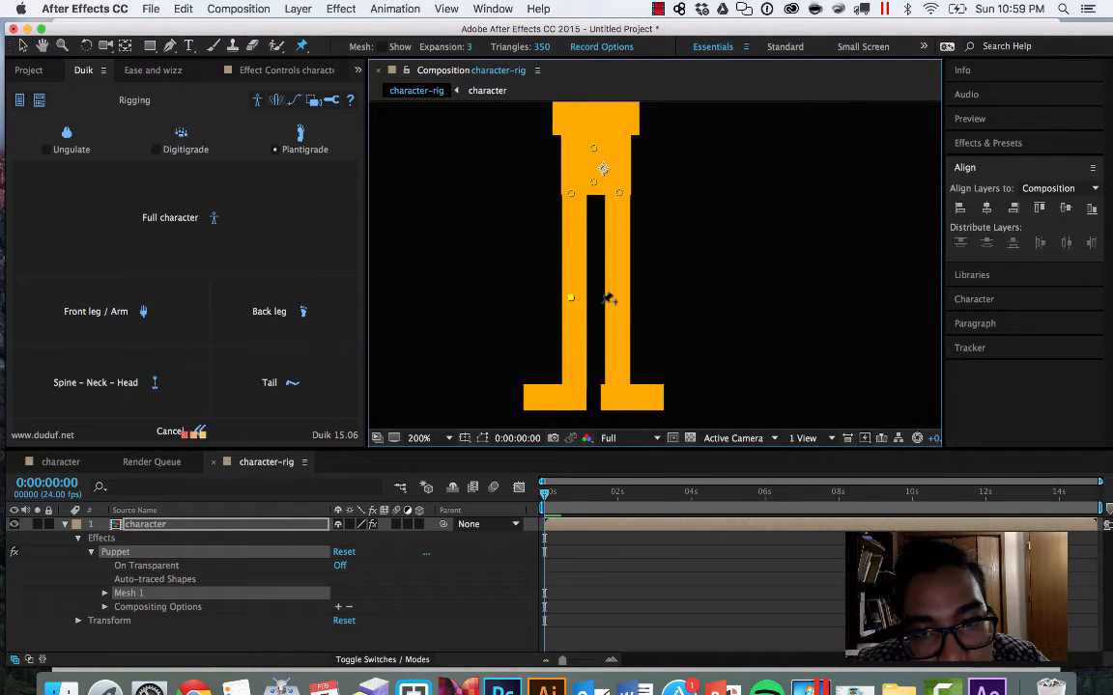
click(616, 297)
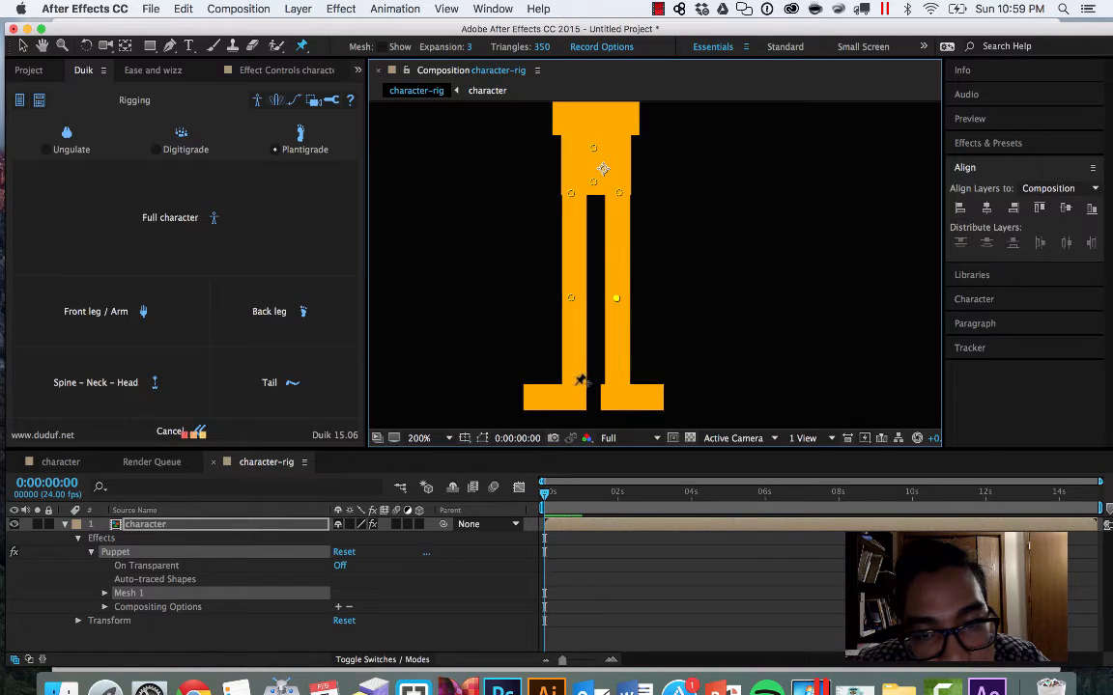
click(574, 385)
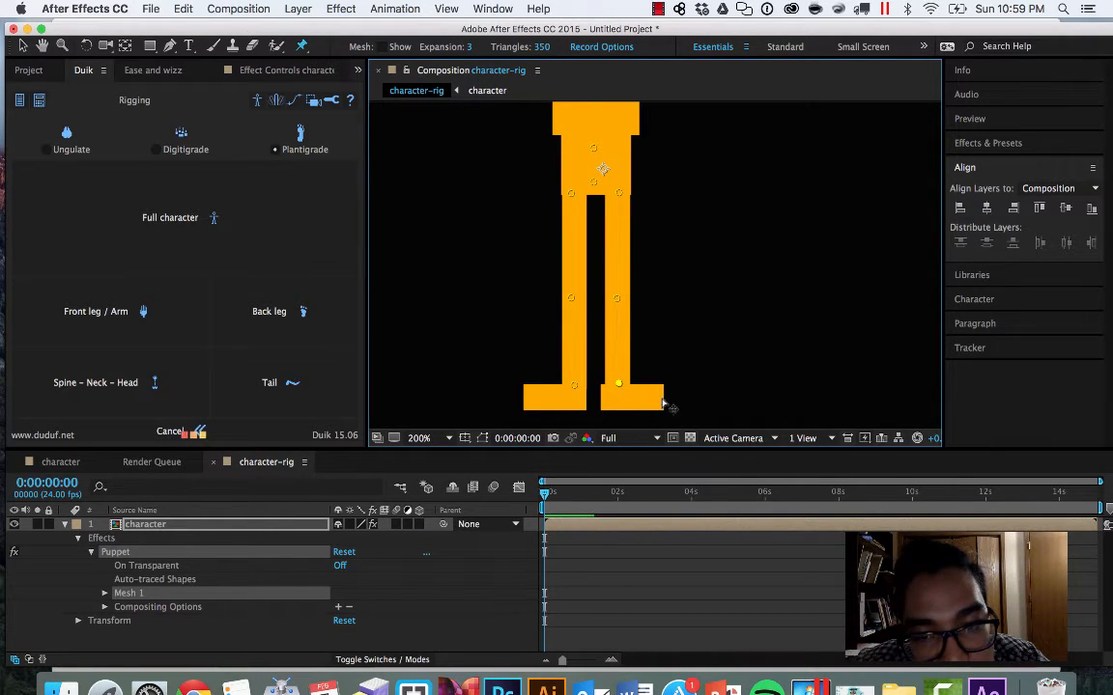
click(660, 397)
click(522, 397)
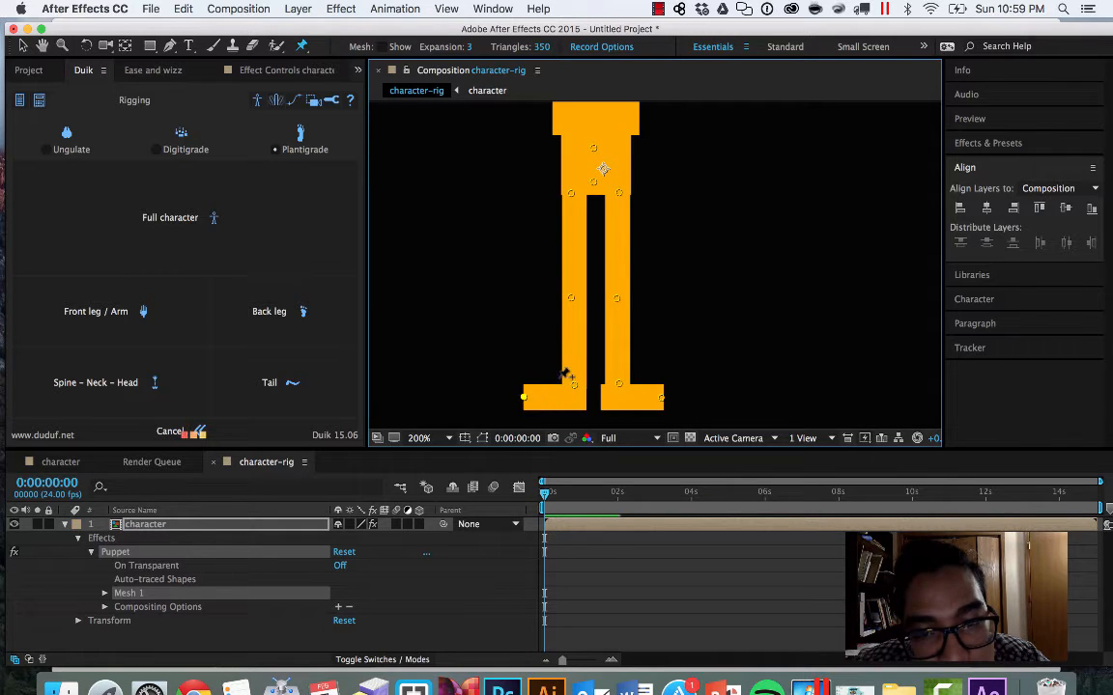
Step: Collapse the character layer's properties and reveal only its keyframed Puppet pin positions
scroll(561, 340, down, 1)
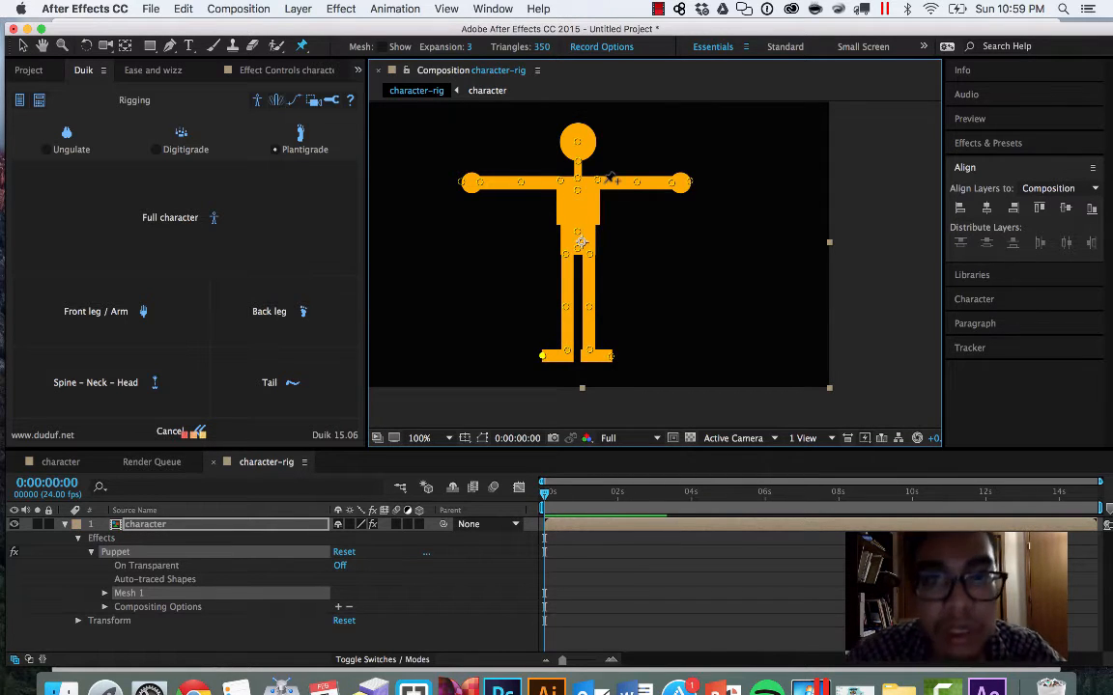
click(24, 46)
click(576, 141)
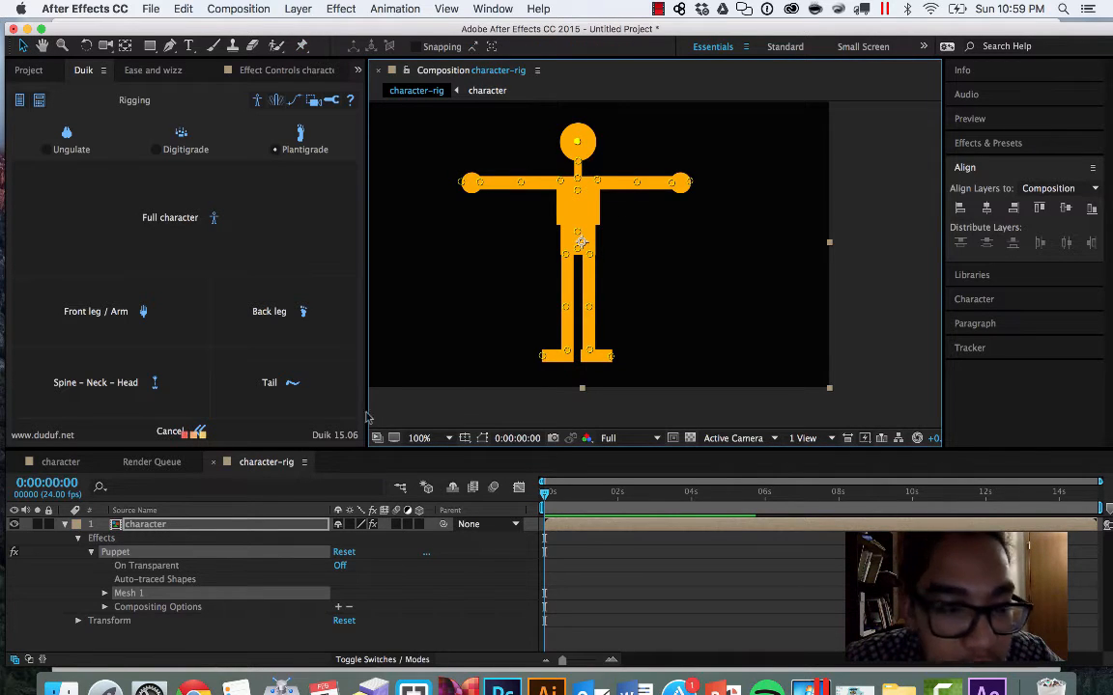
click(97, 524)
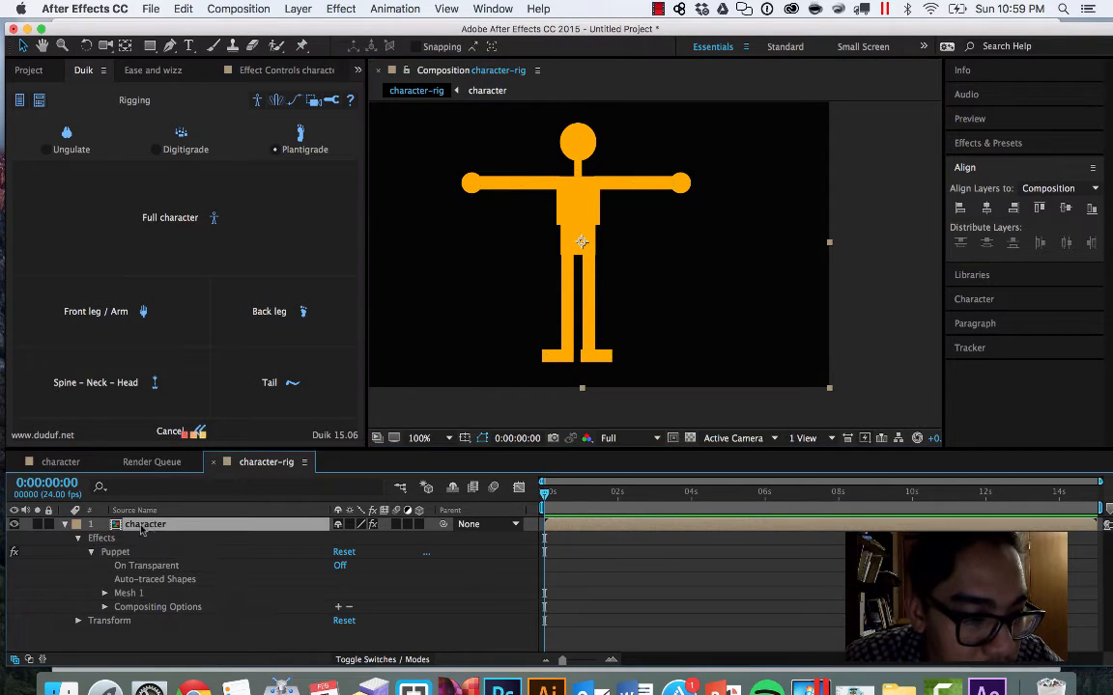
click(65, 524)
click(96, 570)
click(137, 525)
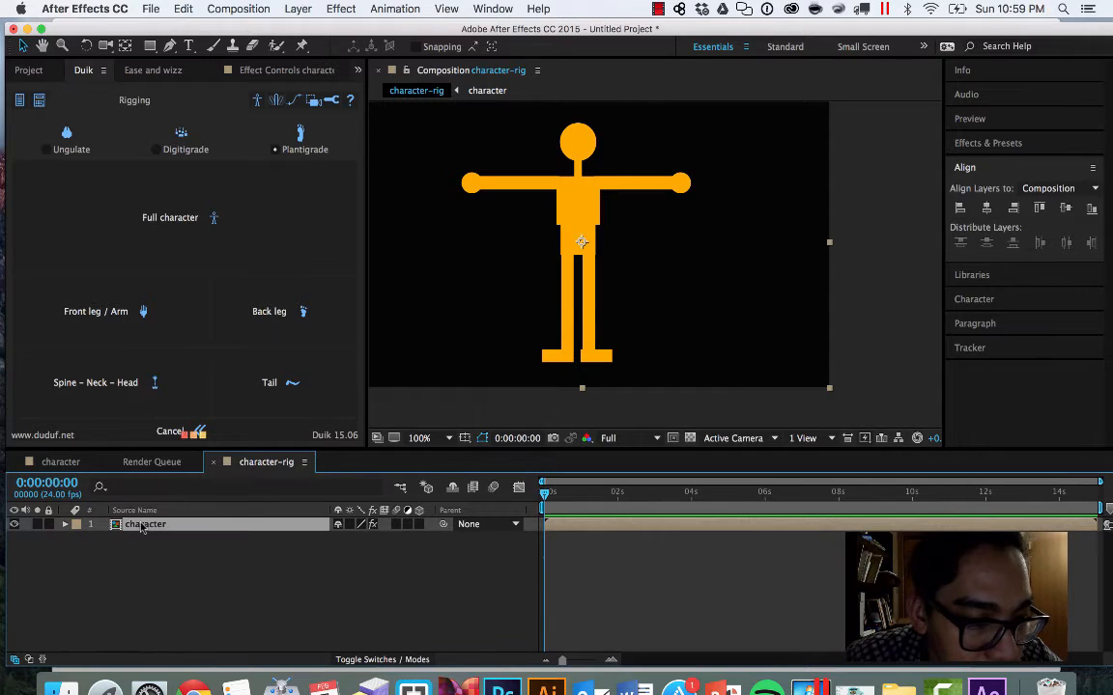
key(u)
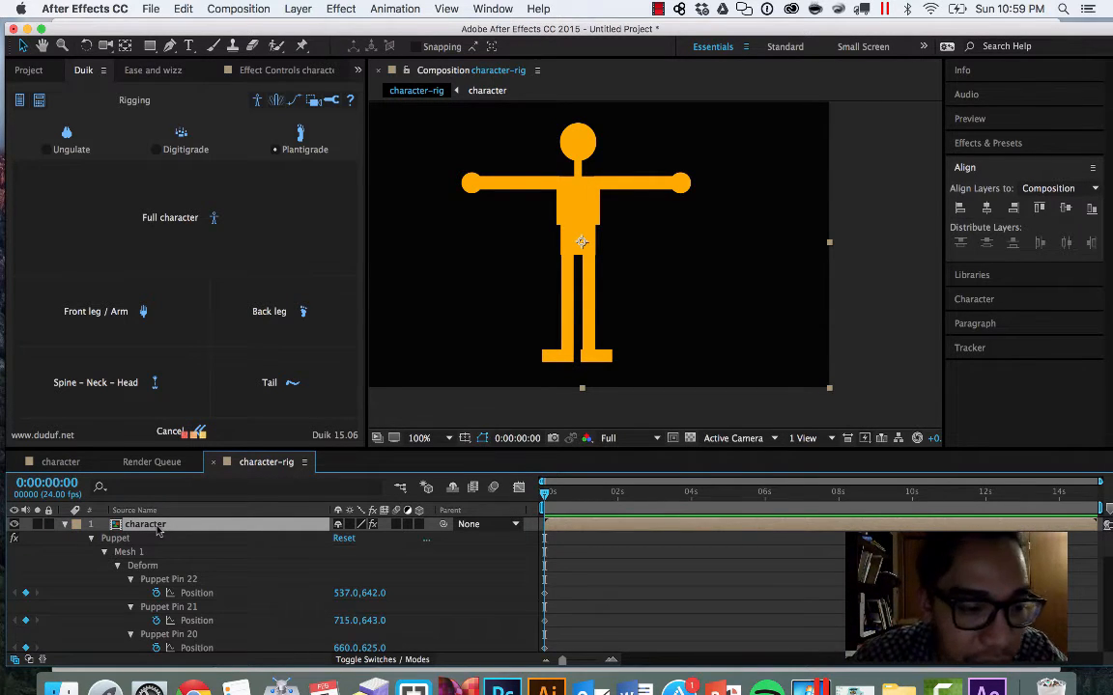
Step: Rename Puppet Pin 22, at the toe end of the foot on the viewer's left, as l_toe
scroll(157, 530, down, 15)
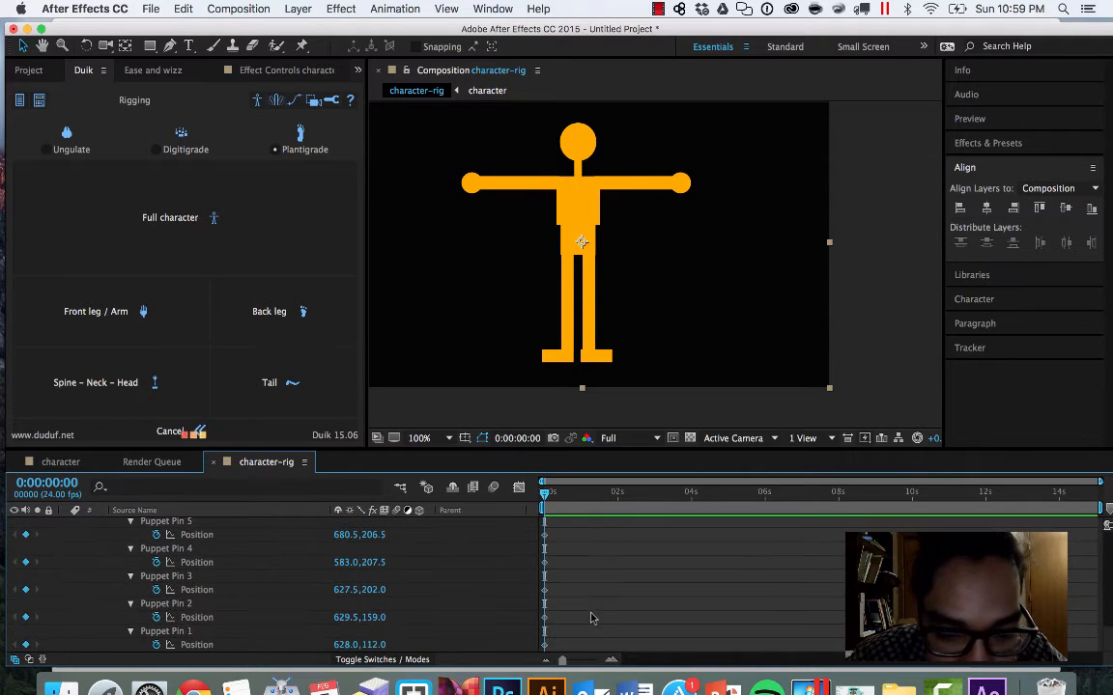
scroll(556, 609, up, 15)
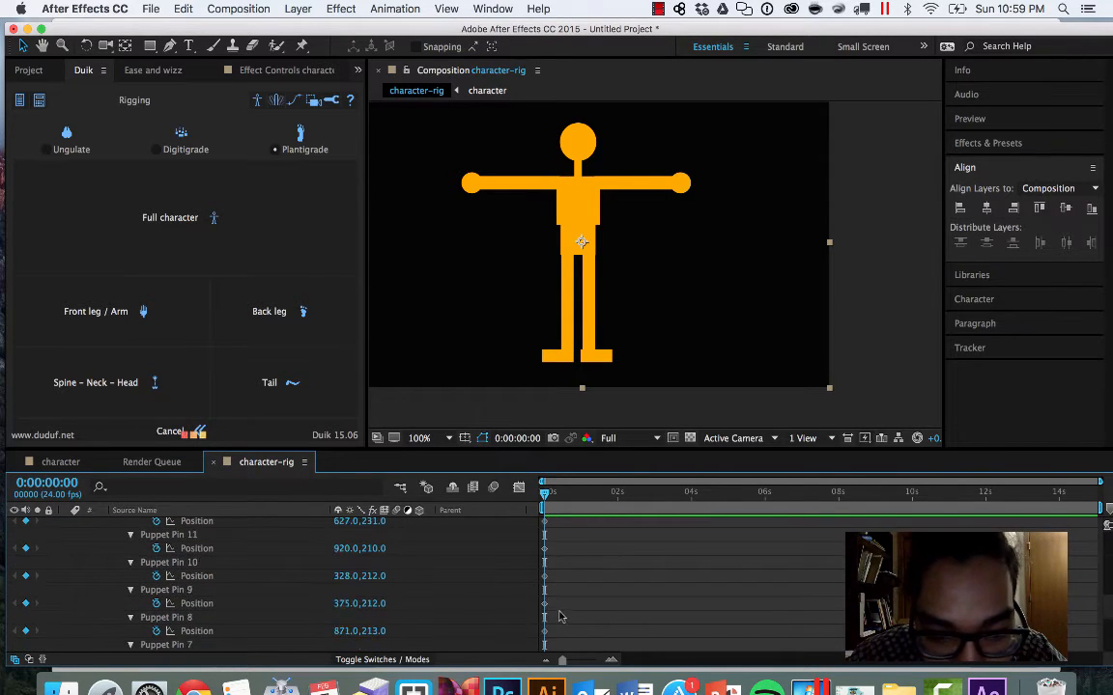
scroll(555, 608, up, 3)
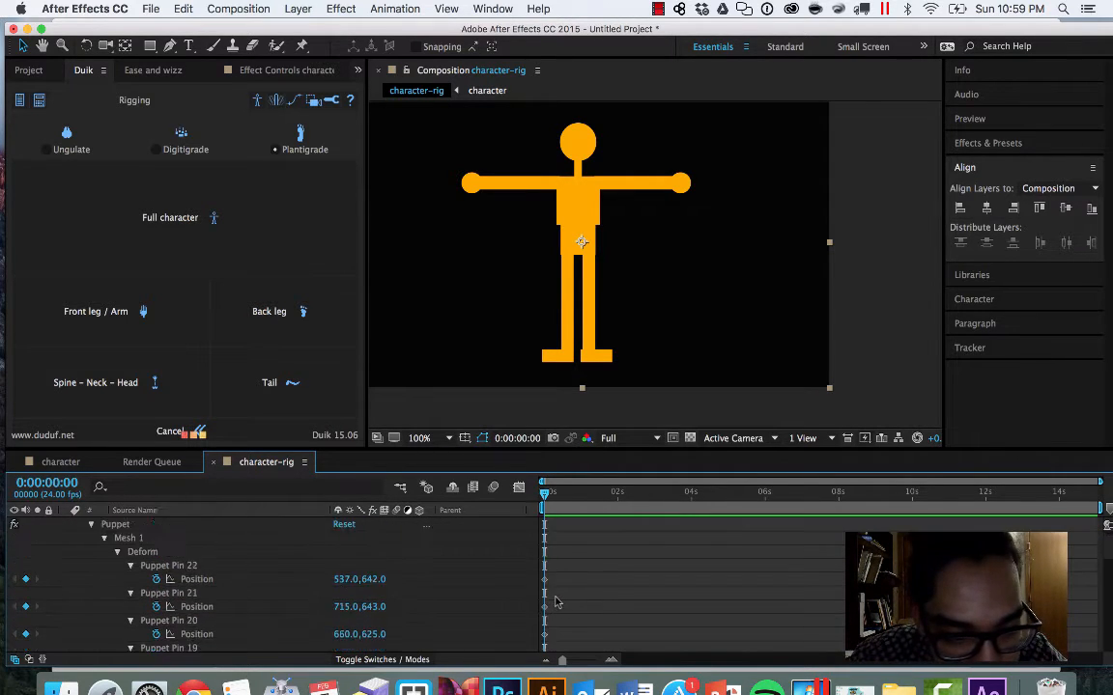
click(189, 580)
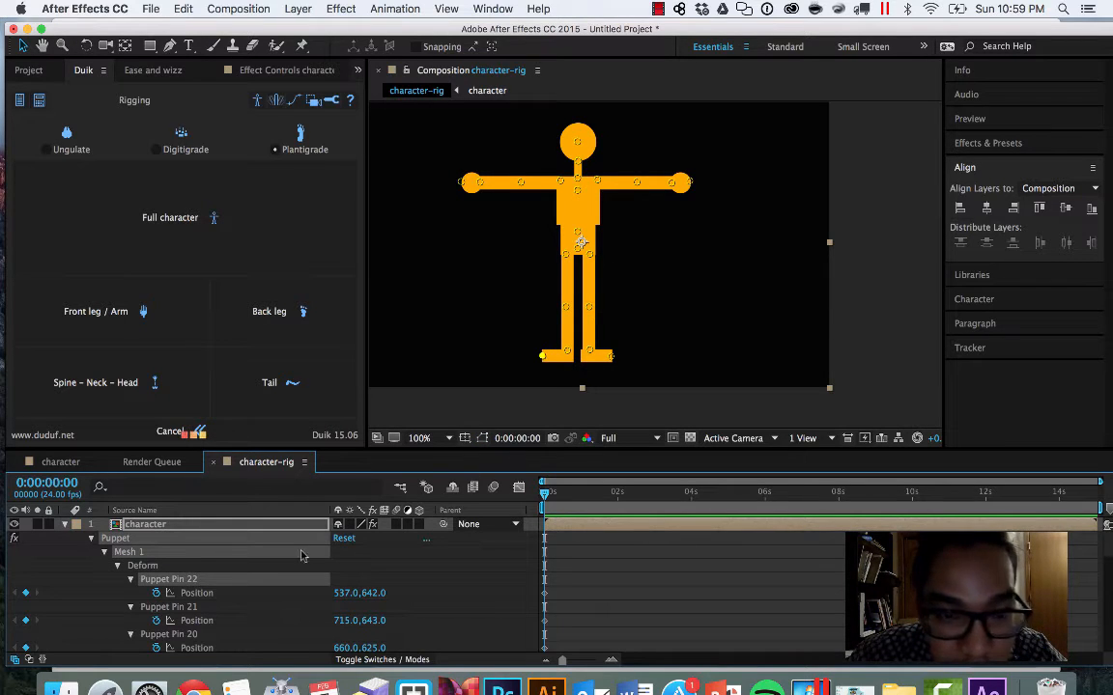
scroll(562, 370, up, 1)
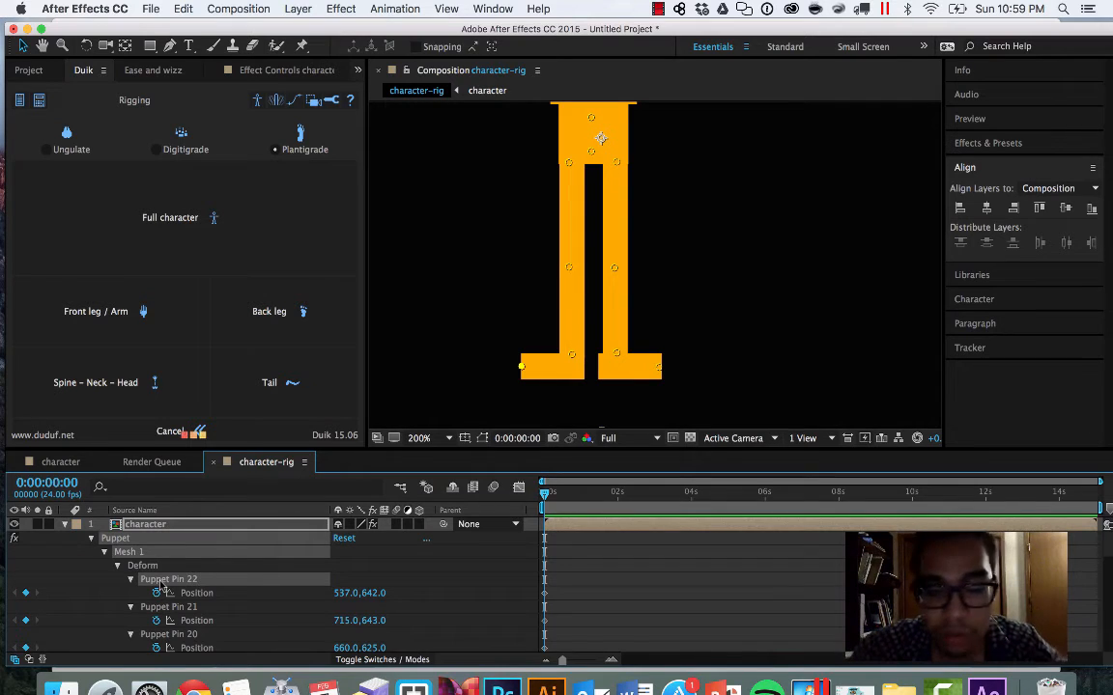
key(Return)
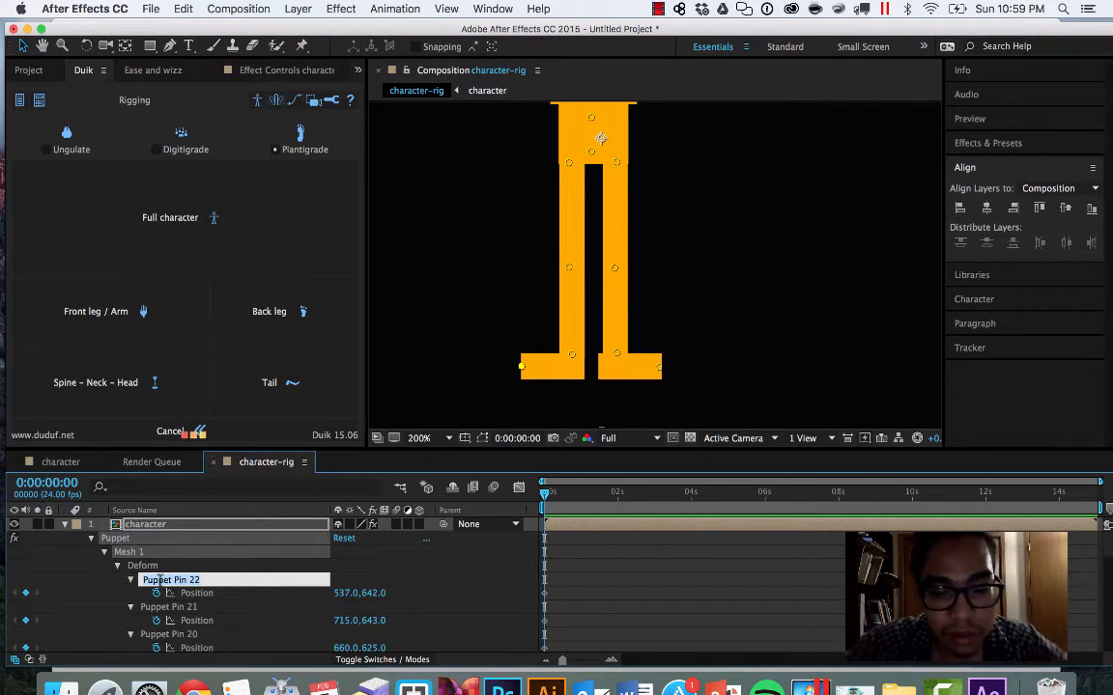
key(BackSpace)
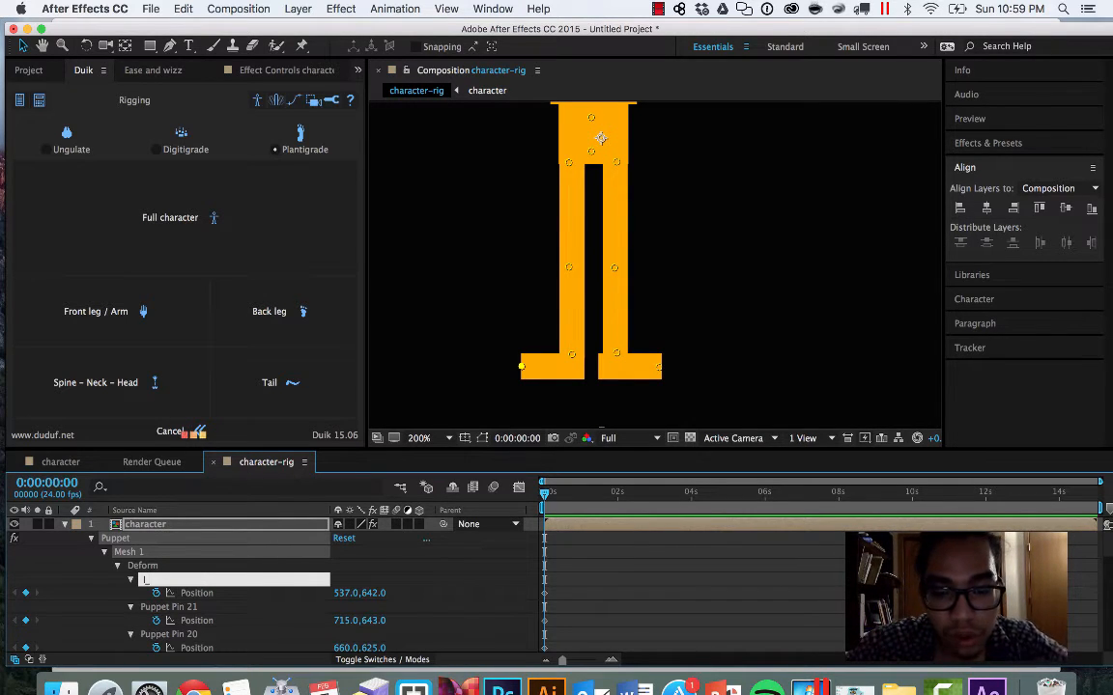
text(l_toe)
key(Return)
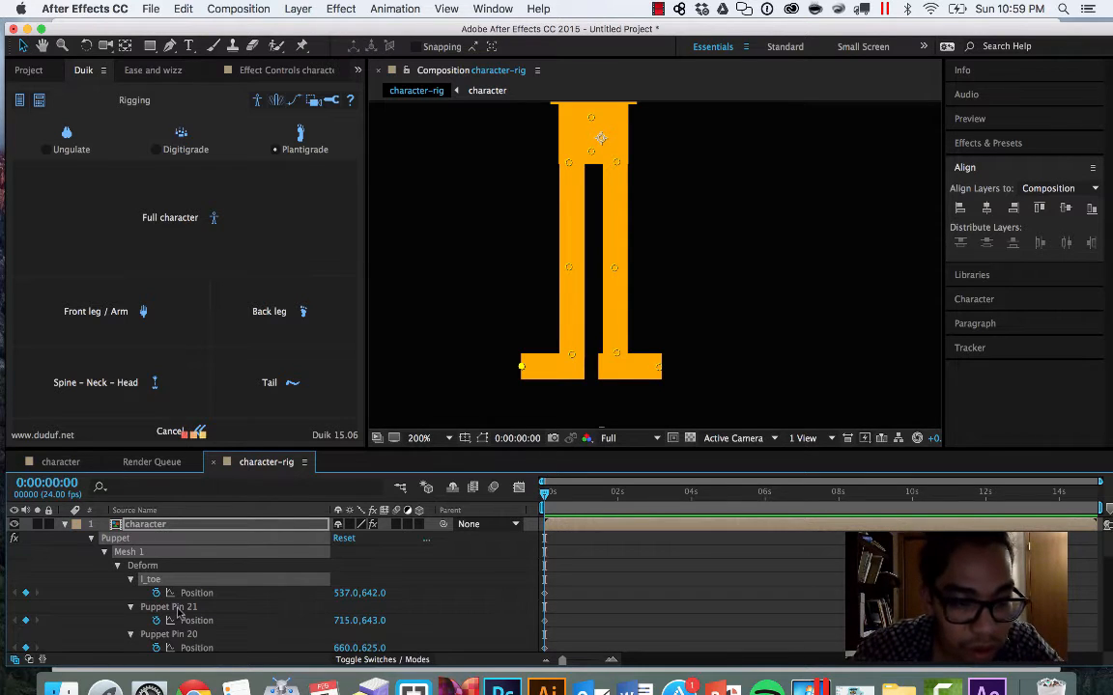
Step: Rename Puppet Pin 21, at the toe end of the opposite foot, as r_toe
click(177, 609)
key(Return)
key(BackSpace)
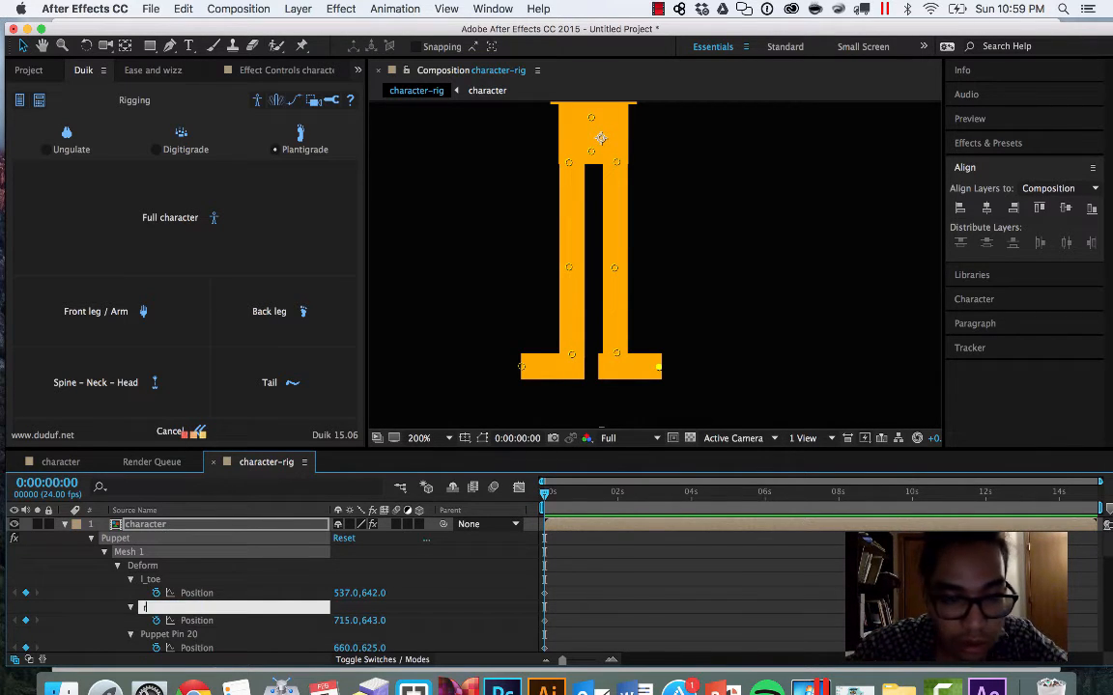
text(r_toe)
key(Return)
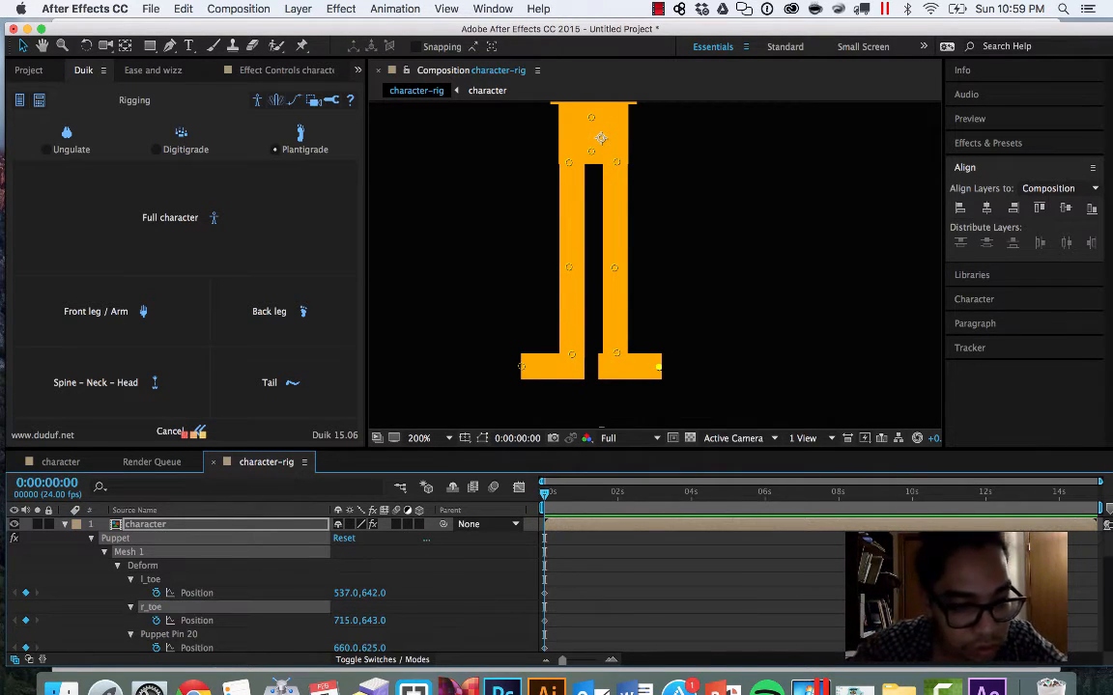
Step: Rename Puppet Pin 20, at the ankle above the r_toe foot, as r_foot
scroll(204, 619, down, 2)
click(186, 609)
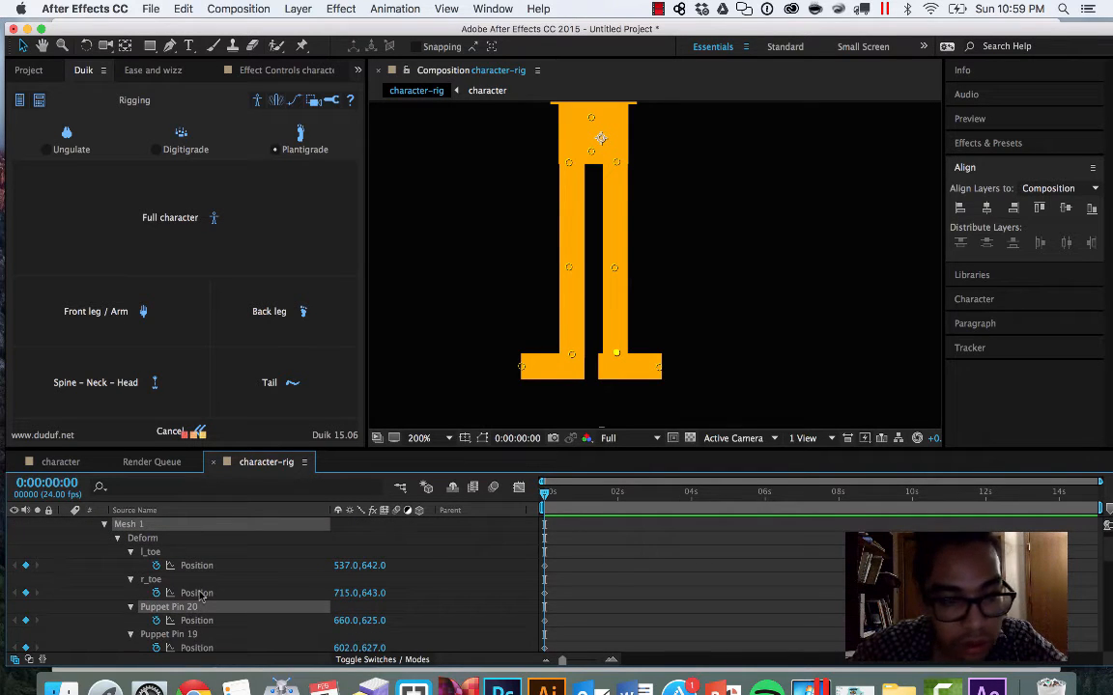
key(Return)
text(r)
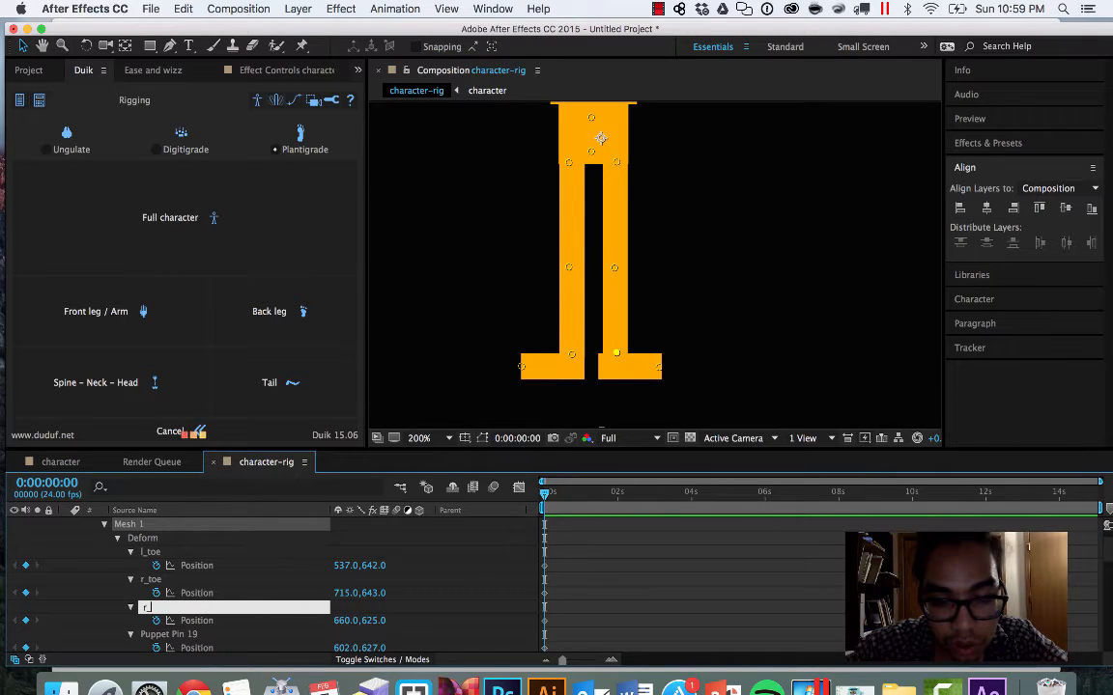
text(_foot)
key(Return)
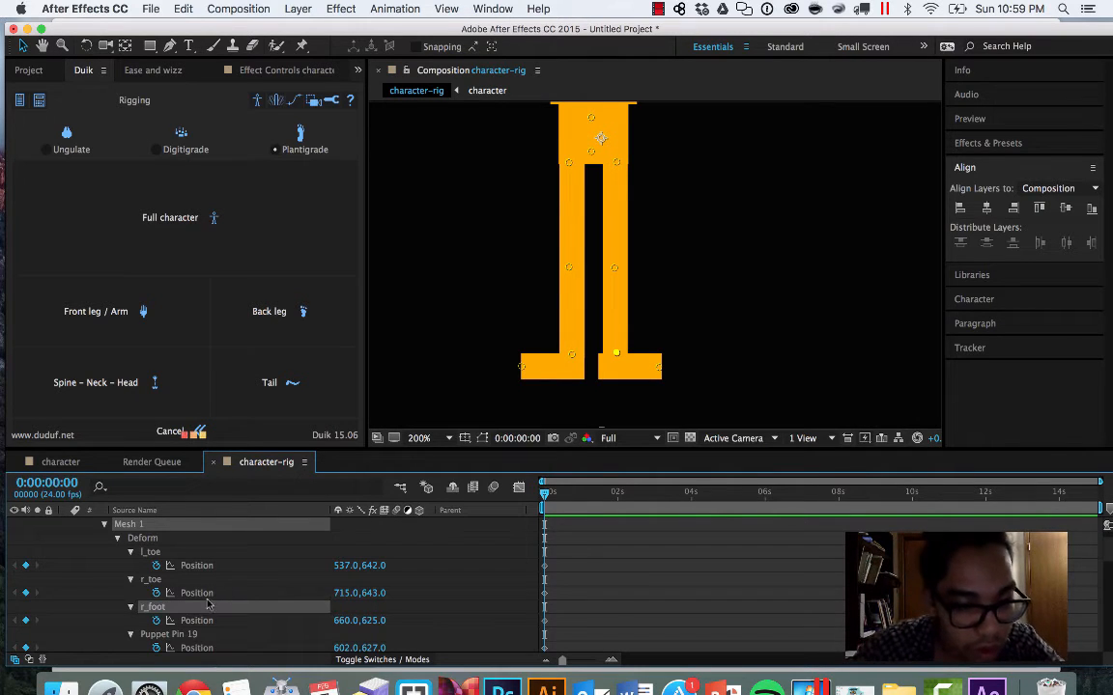
Step: Rename Puppet Pin 19, at the ankle above the l_toe foot, as l_foot
scroll(208, 603, down, 1)
click(187, 621)
key(Return)
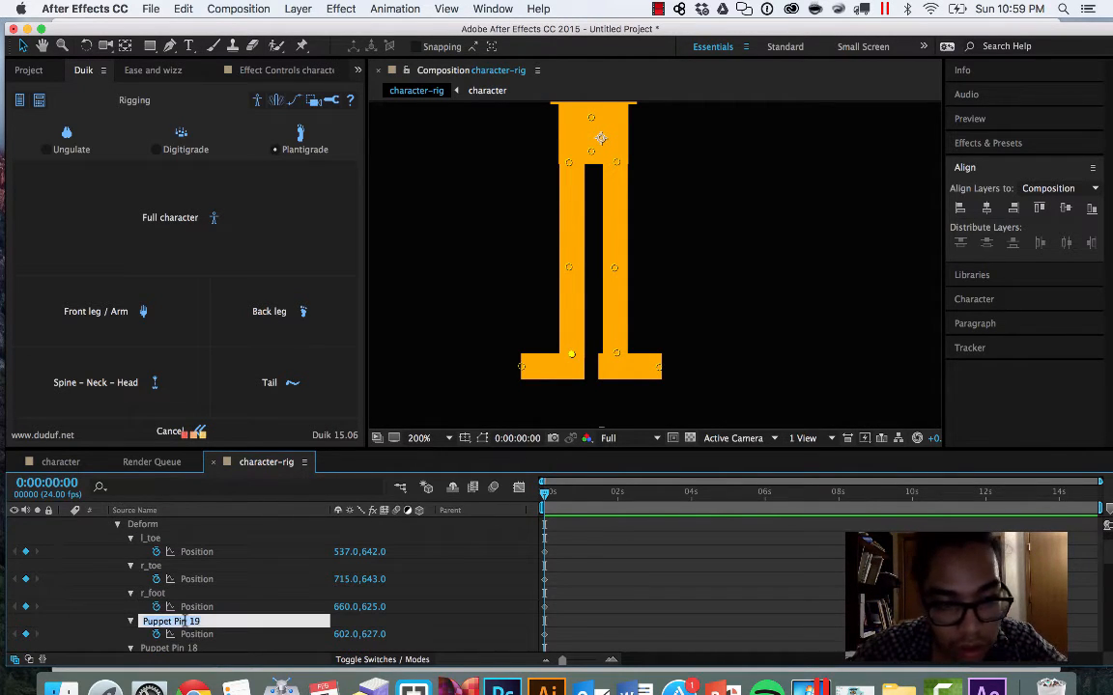
text(l_foot)
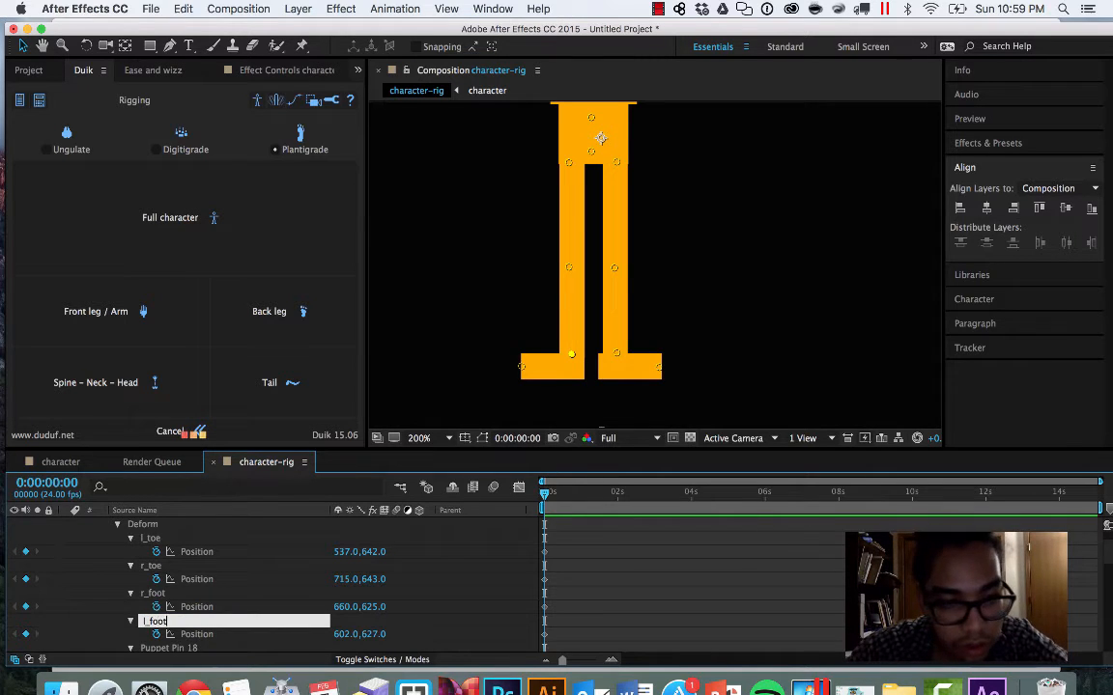
key(Return)
Step: Rename Puppet Pin 18, at the knee of the r_foot leg, as r_knee
scroll(191, 590, down, 2)
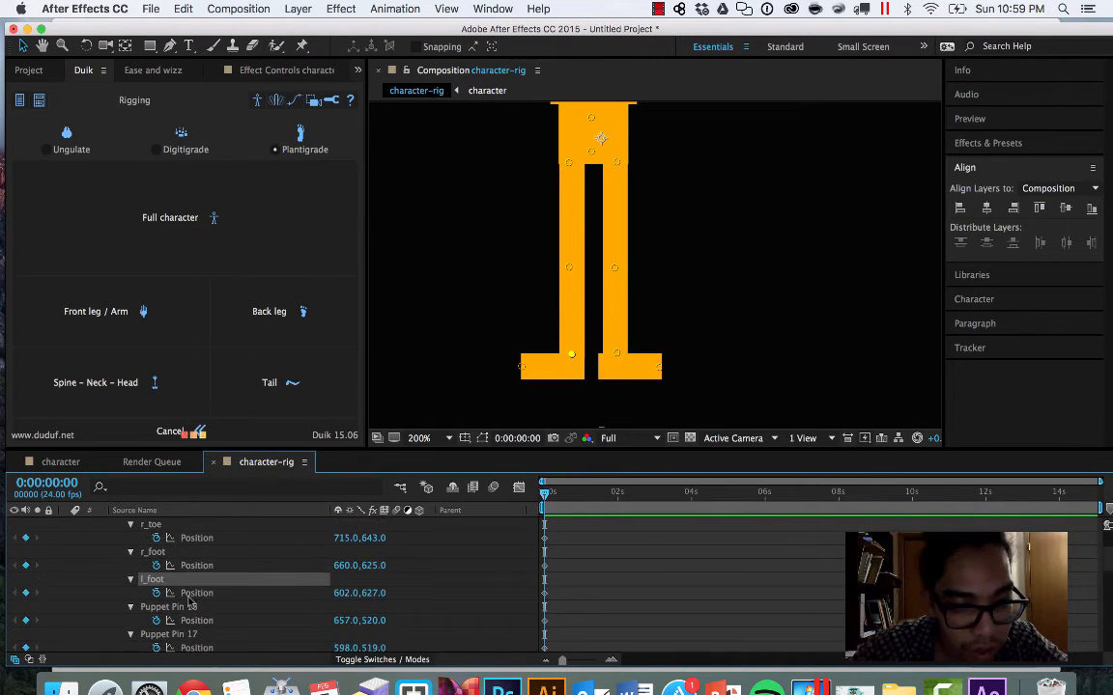
click(191, 607)
key(Return)
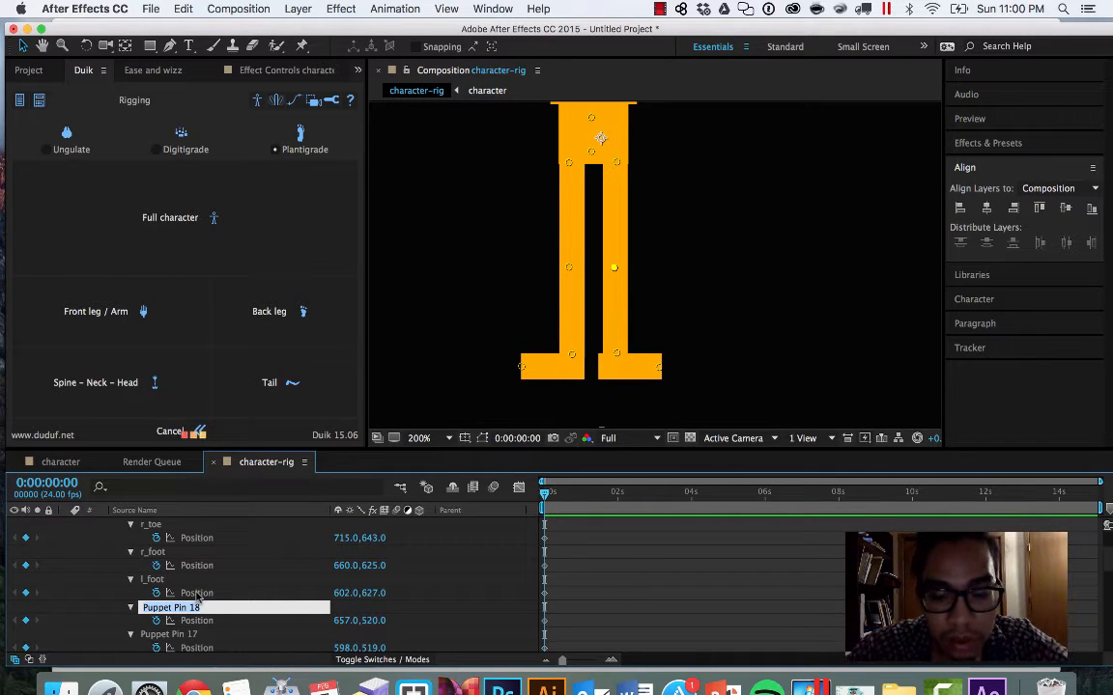
text(l)
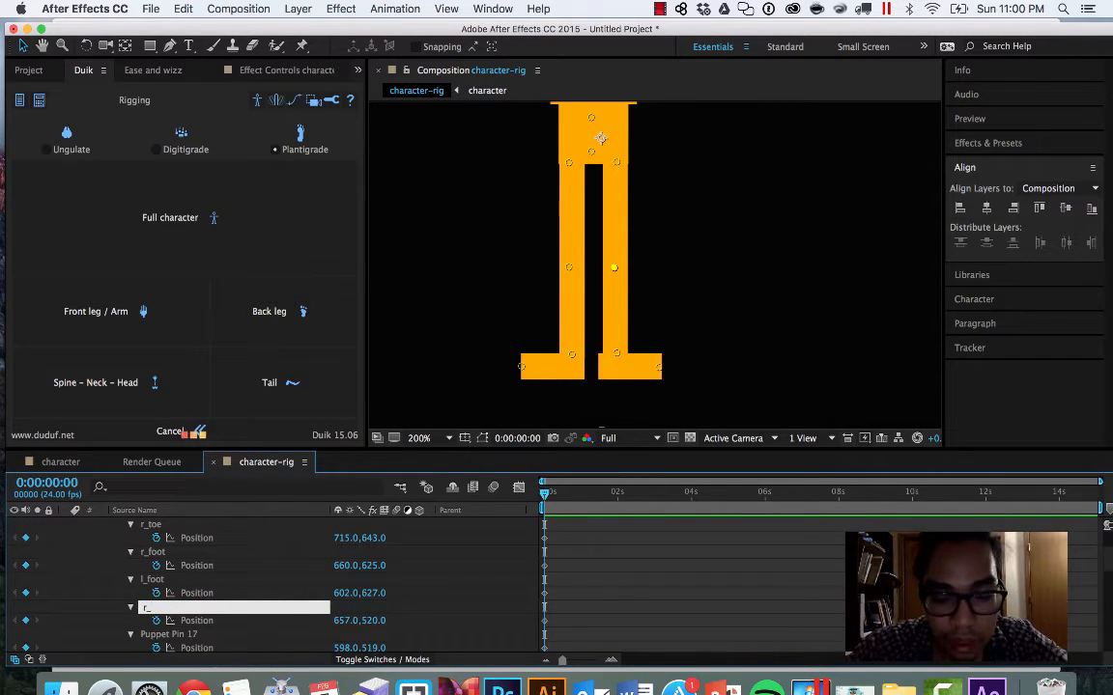
key(Return)
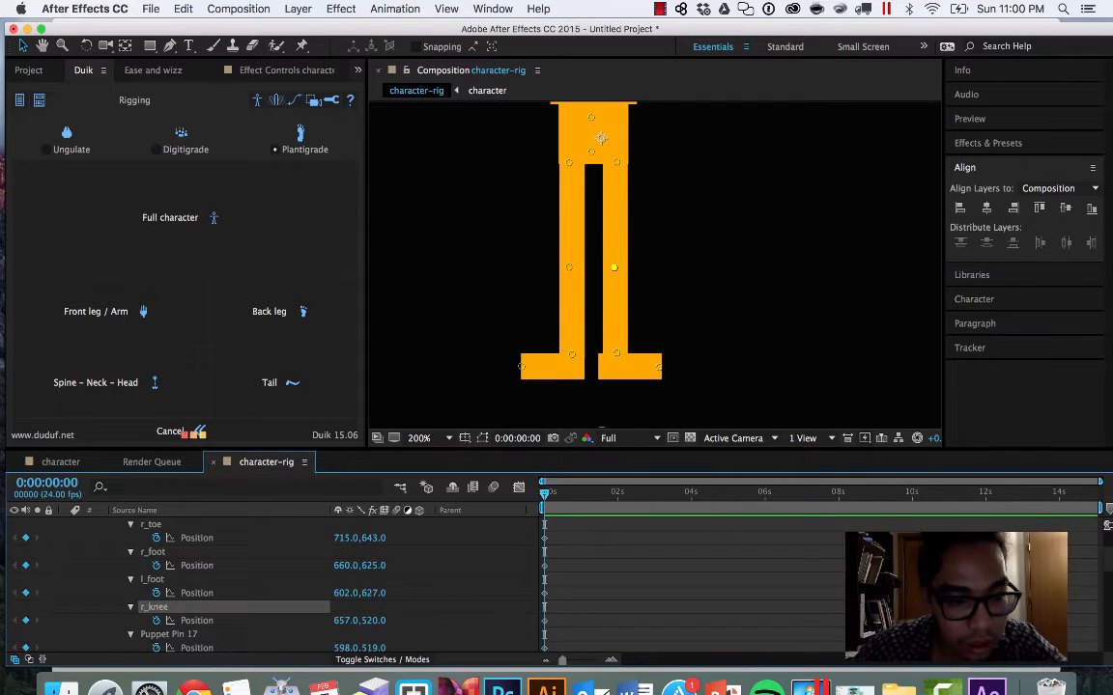
Step: Rename Puppet Pin 17, at the knee of the l_foot leg, as l_knee
scroll(178, 634, down, 1)
click(184, 623)
key(Return)
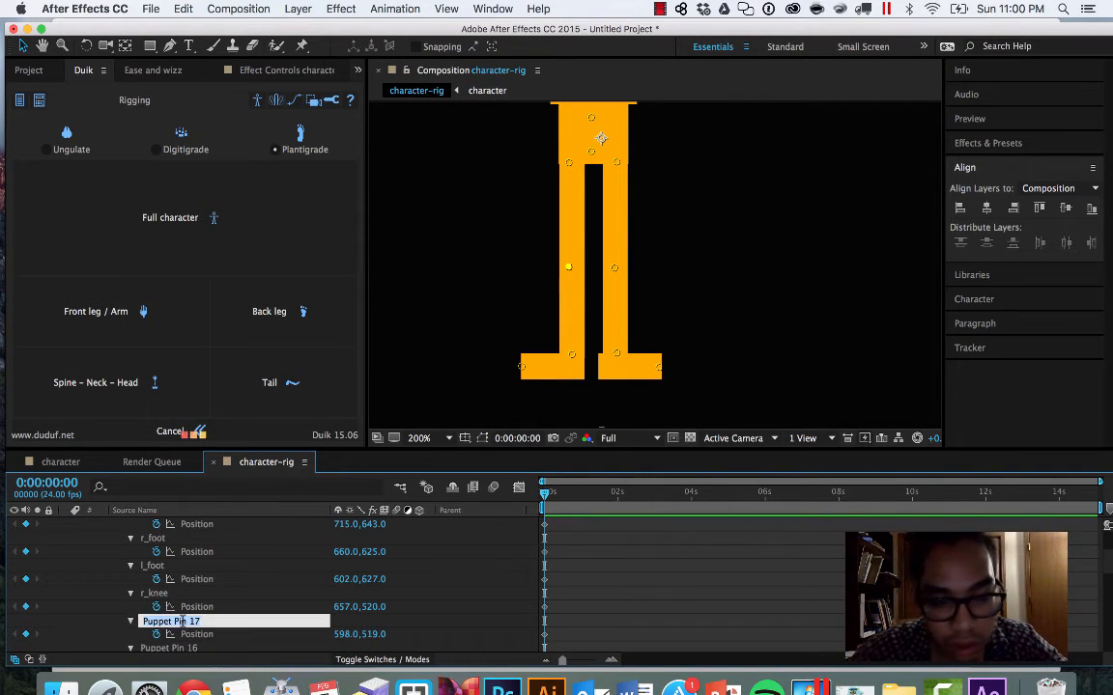
text(l)
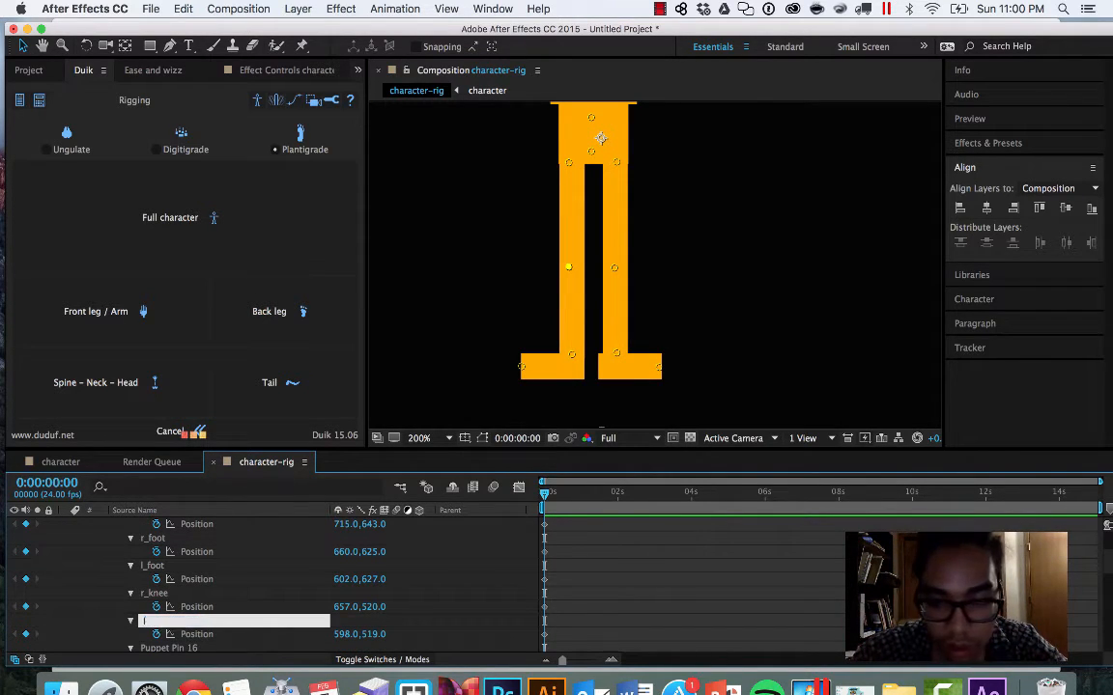
text(_knee)
key(Return)
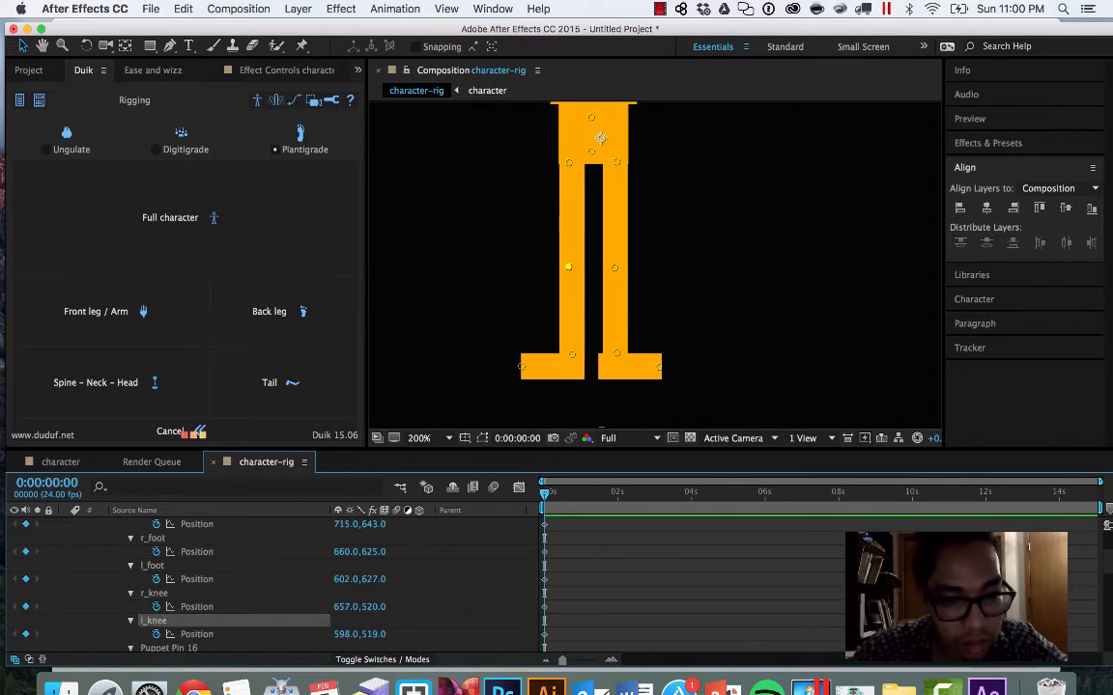
Step: Rename Puppet Pin 16, at the top of the l_knee leg, as l_hip
scroll(162, 635, down, 1)
click(166, 621)
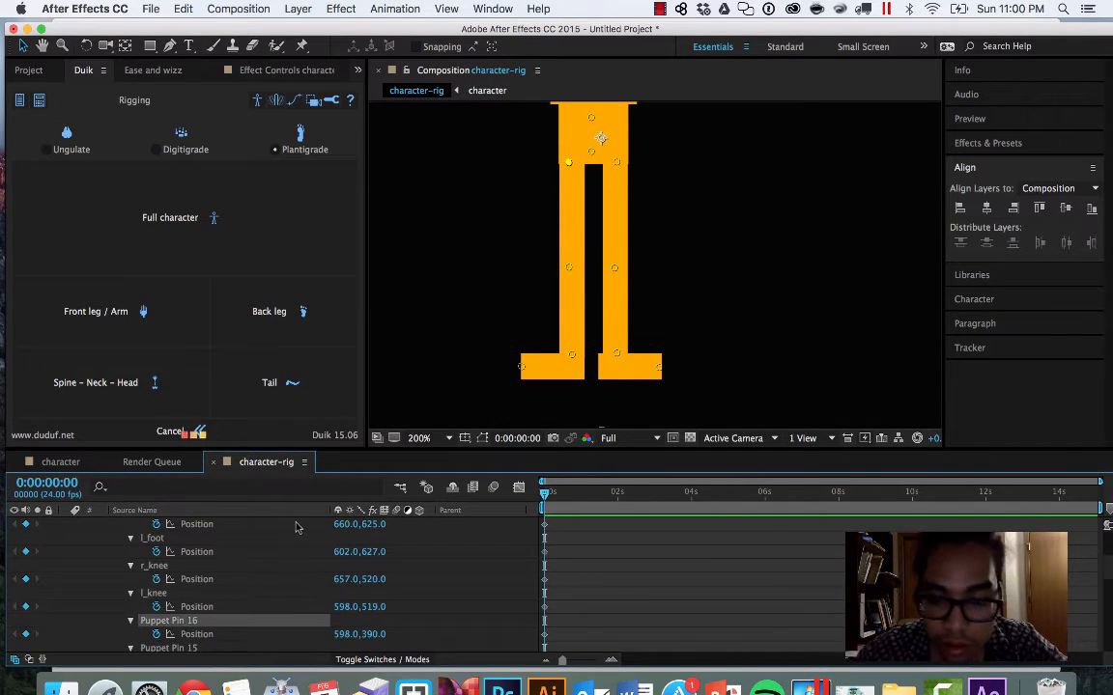
key(Return)
text(l)
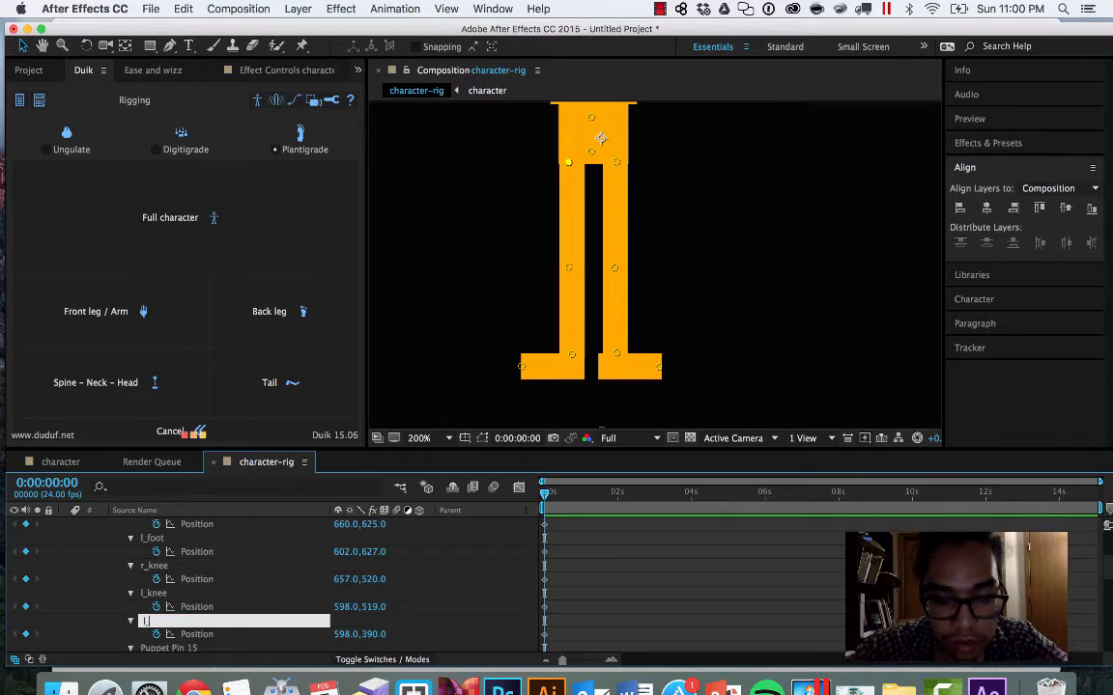
text(_hip)
key(Return)
Step: Rename Puppet Pin 15, at the top of the r_knee leg, as r_hip
scroll(191, 607, down, 2)
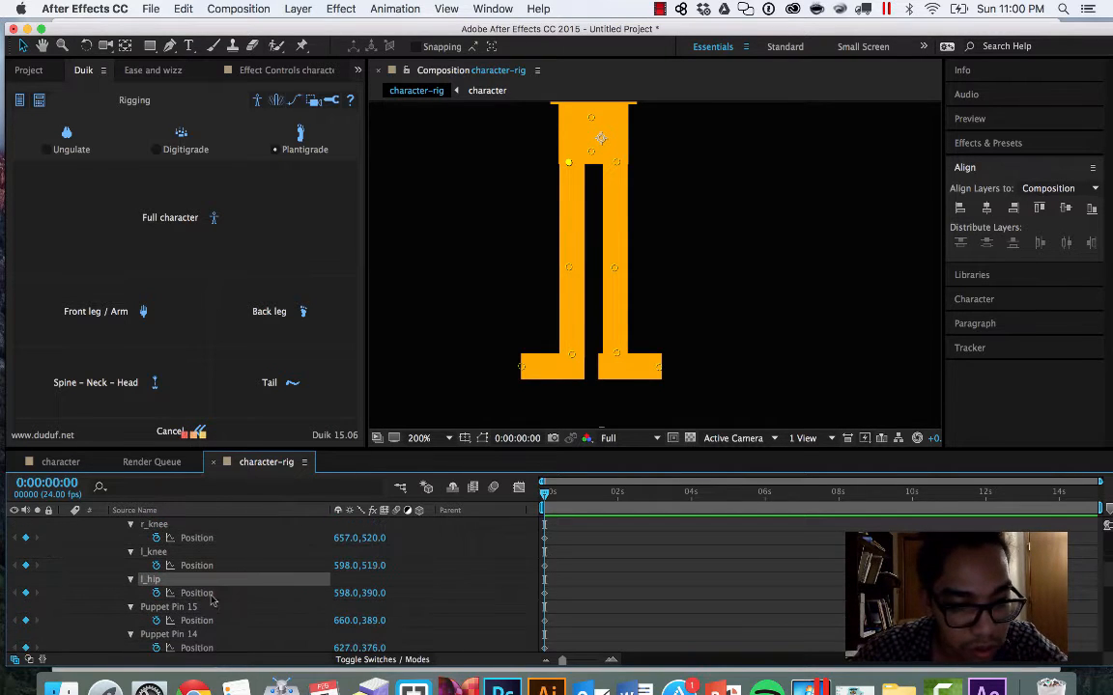
click(191, 609)
key(Return)
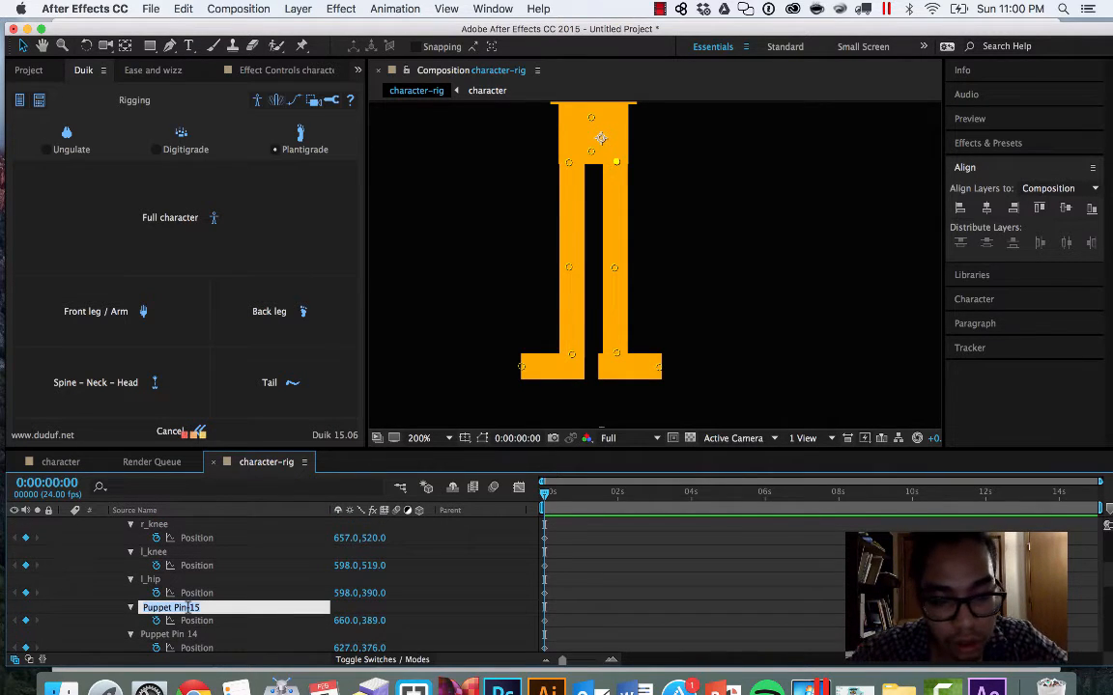
text(r_)
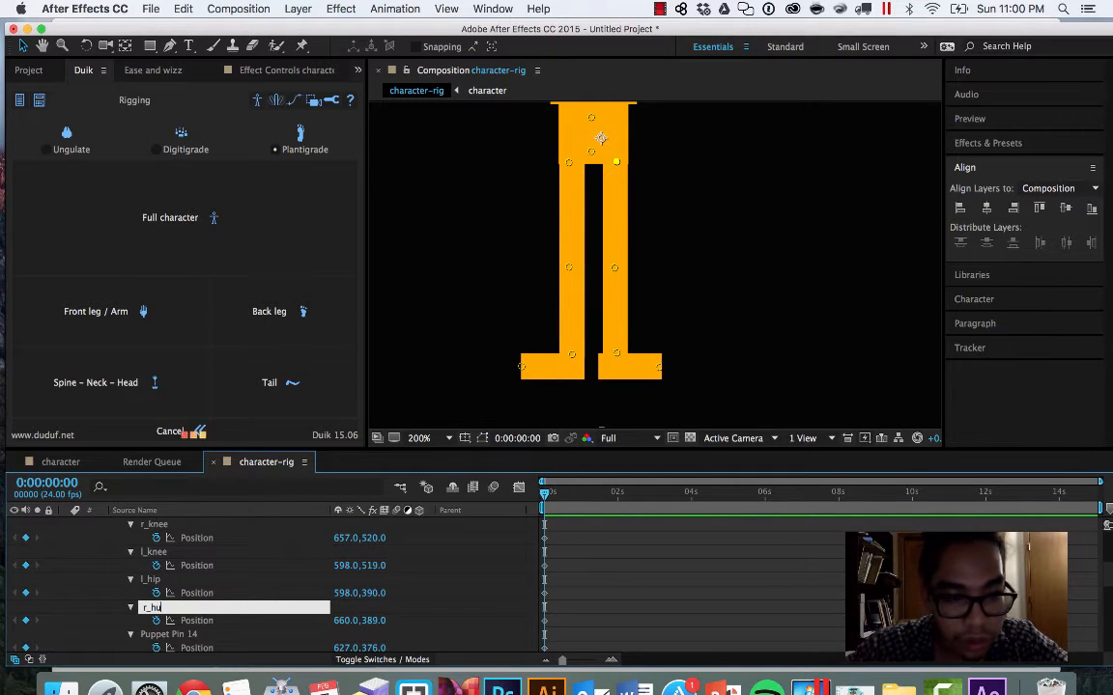
text(hip)
key(Return)
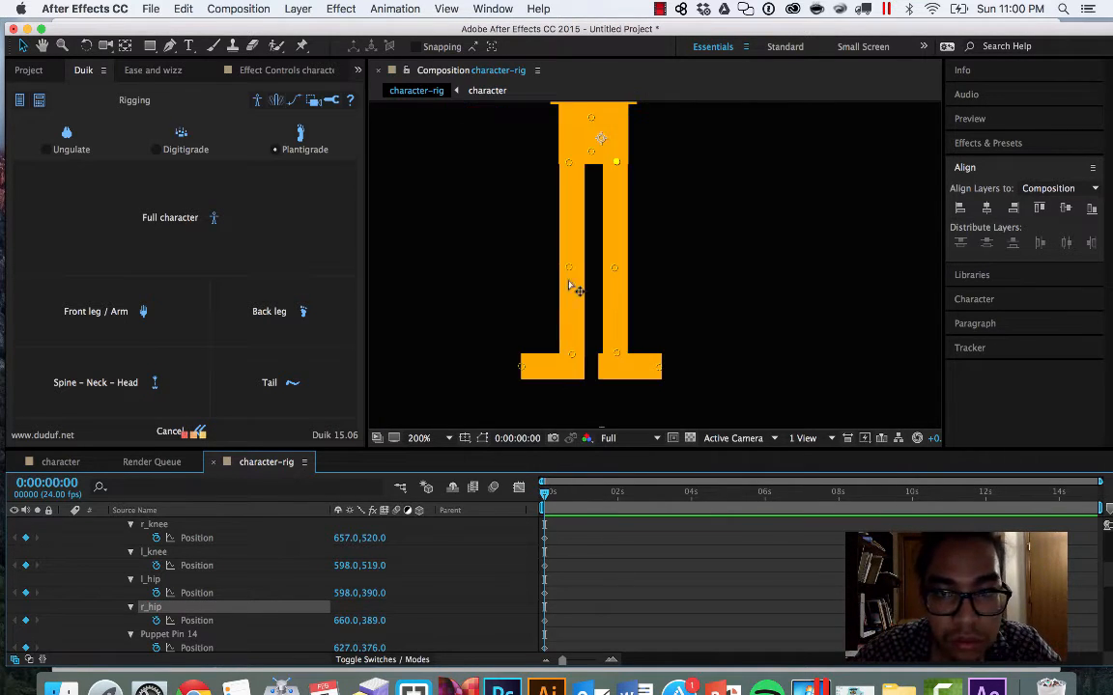
Step: Rename Puppet Pin 14, at the centre of the pelvis, as spine
scroll(573, 287, up, 5)
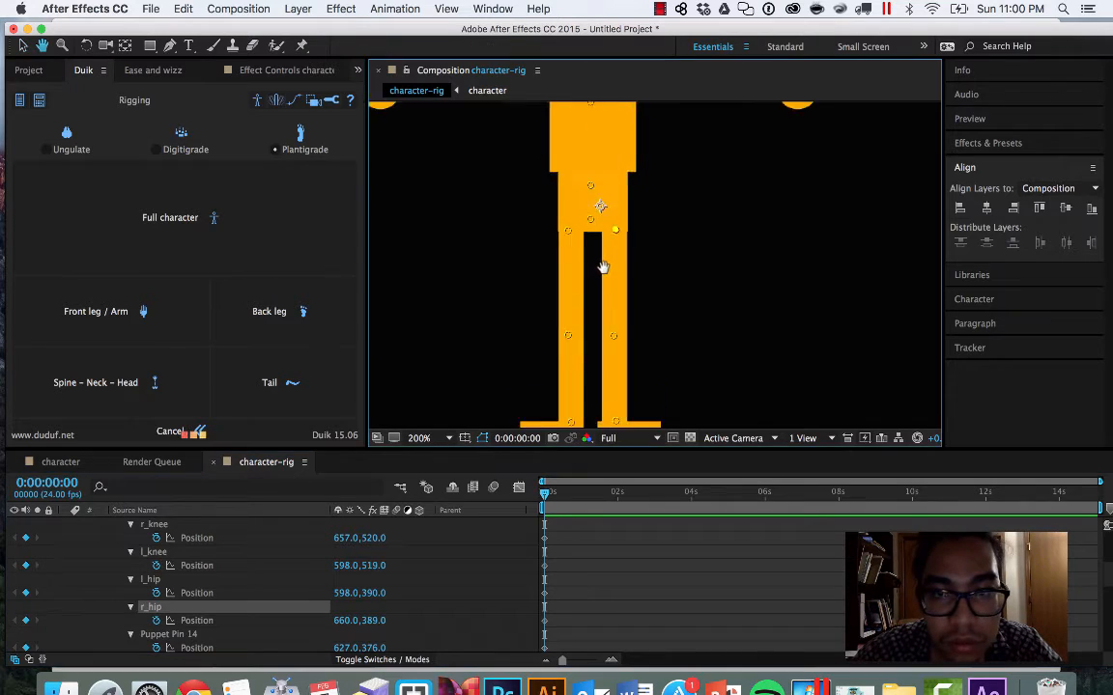
click(192, 635)
key(Return)
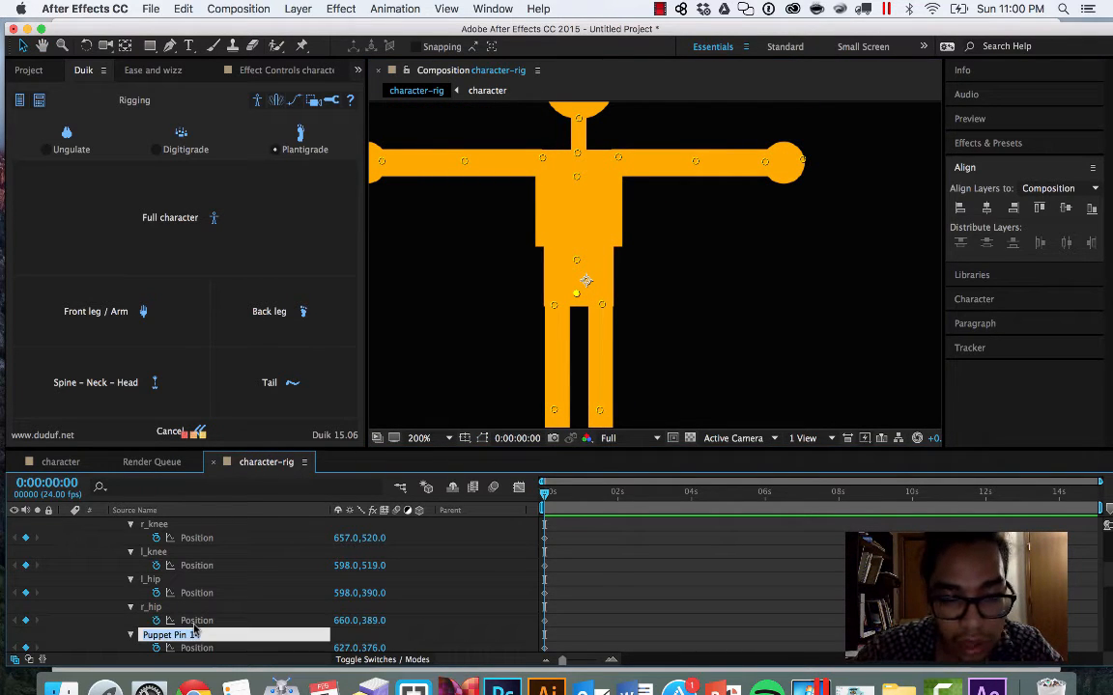
text(a)
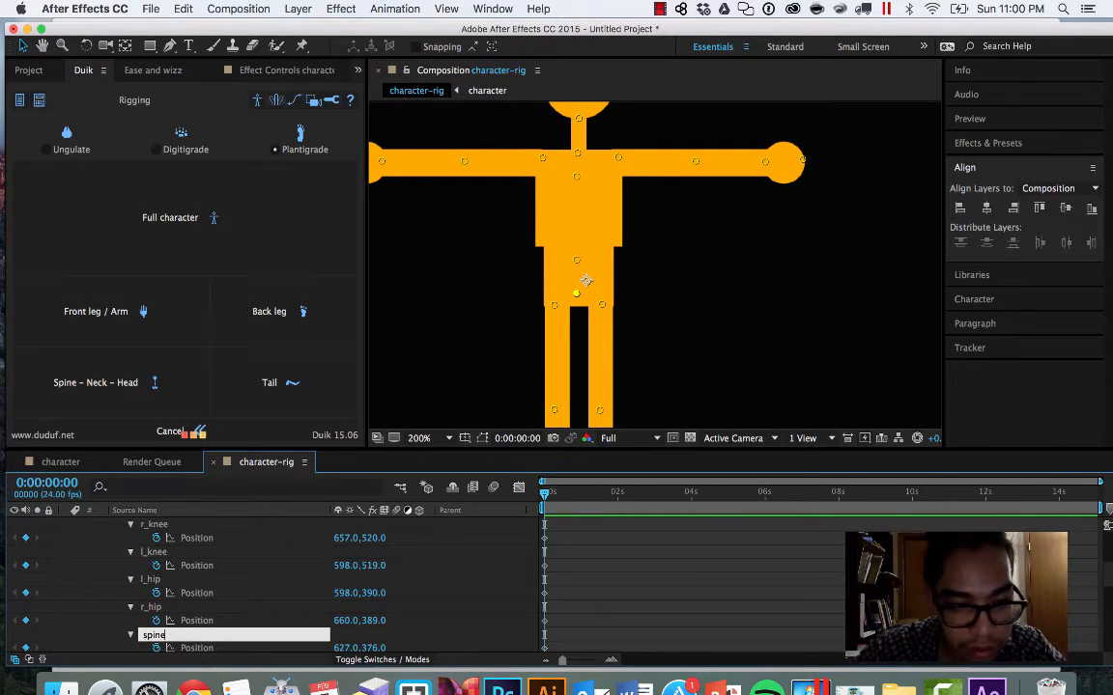
key(Return)
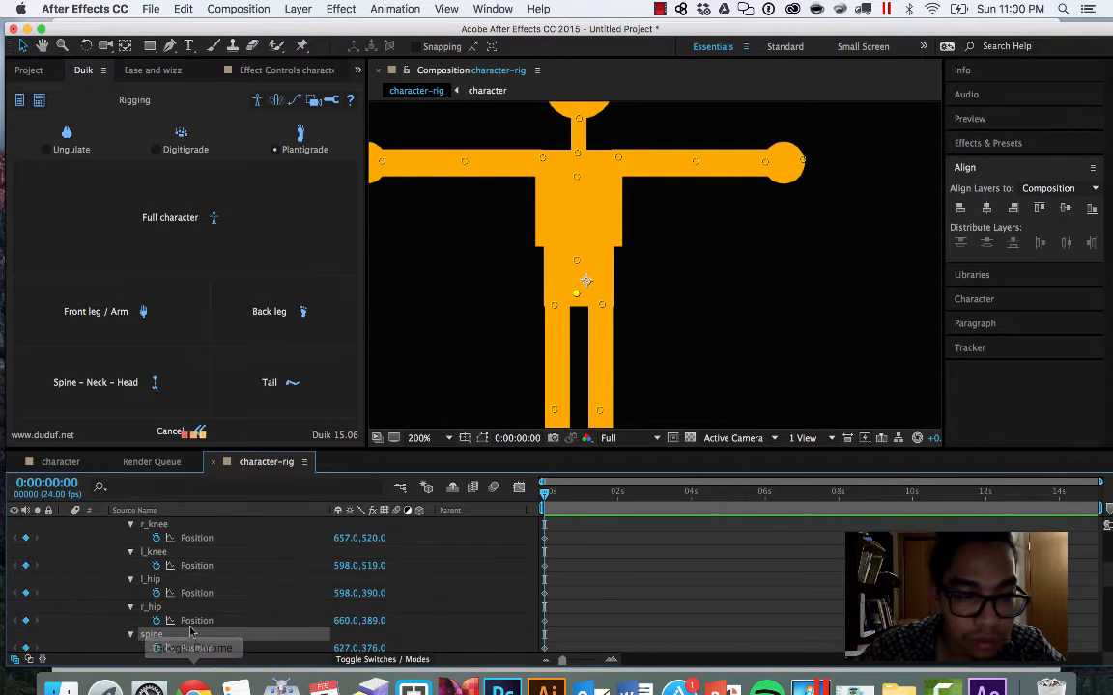
Step: Change the name of the pelvis pin to ab
scroll(185, 635, down, 2)
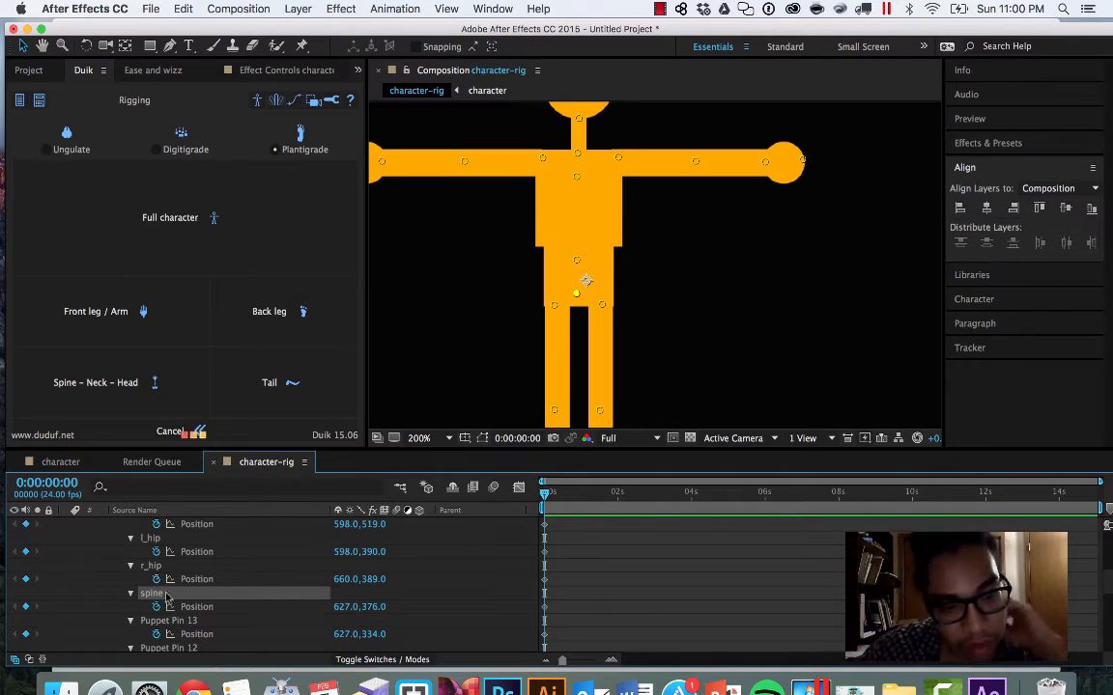
key(Return)
text(ab)
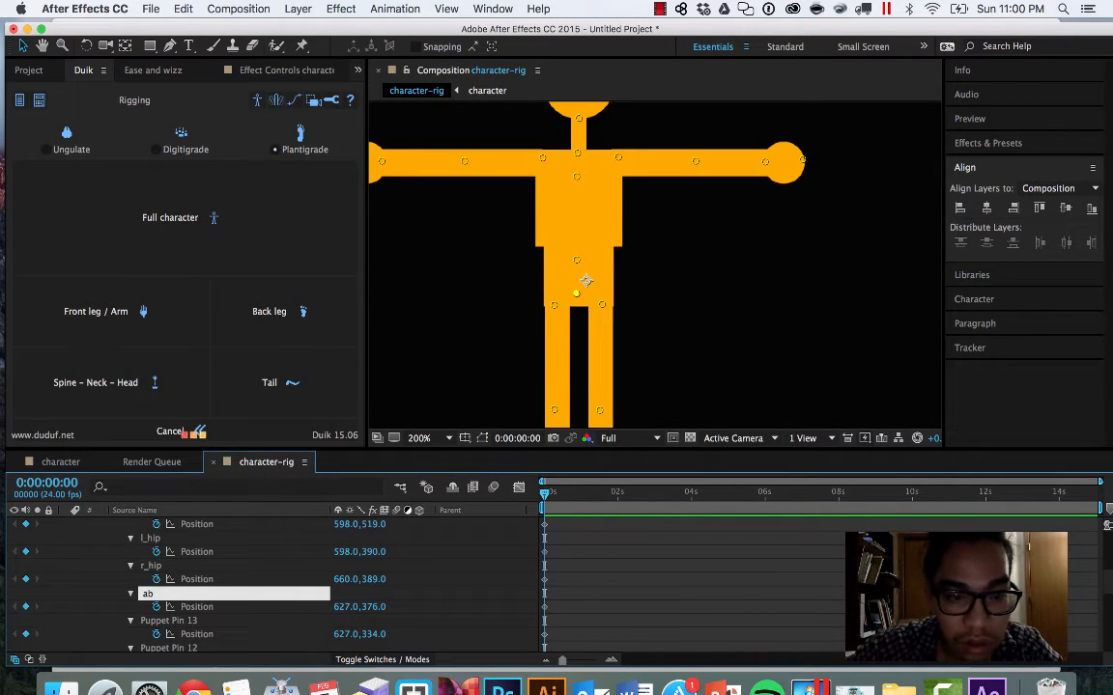
key(Return)
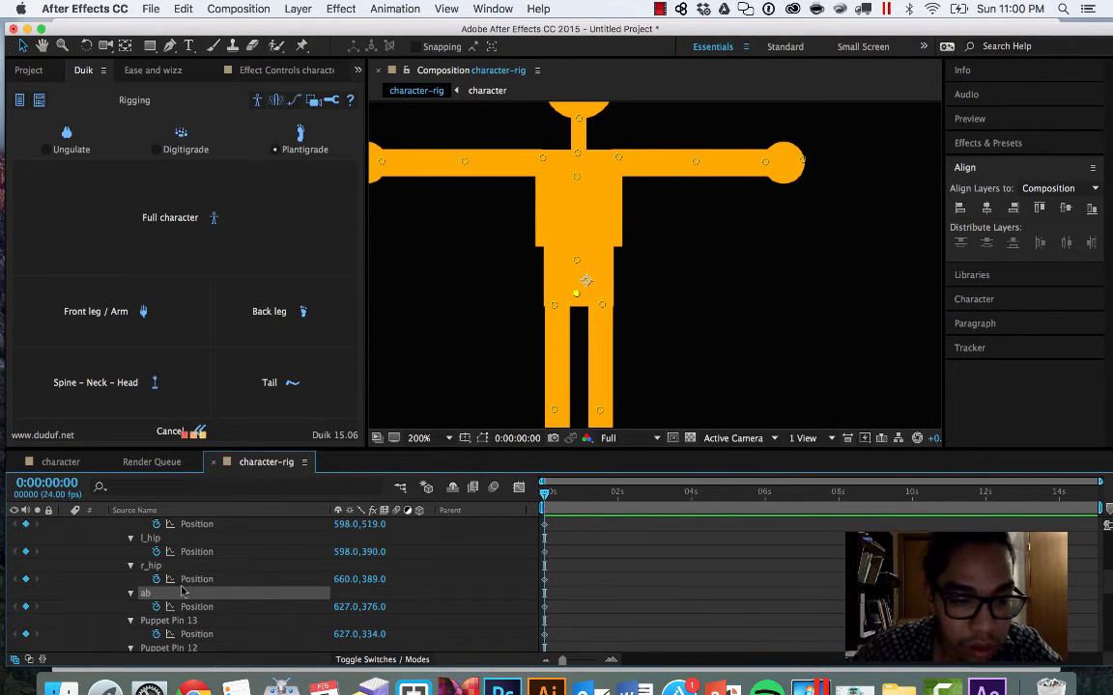
Step: Rename Puppet Pin 13, just above the ab pin in the lower torso, as spine
click(179, 621)
key(Return)
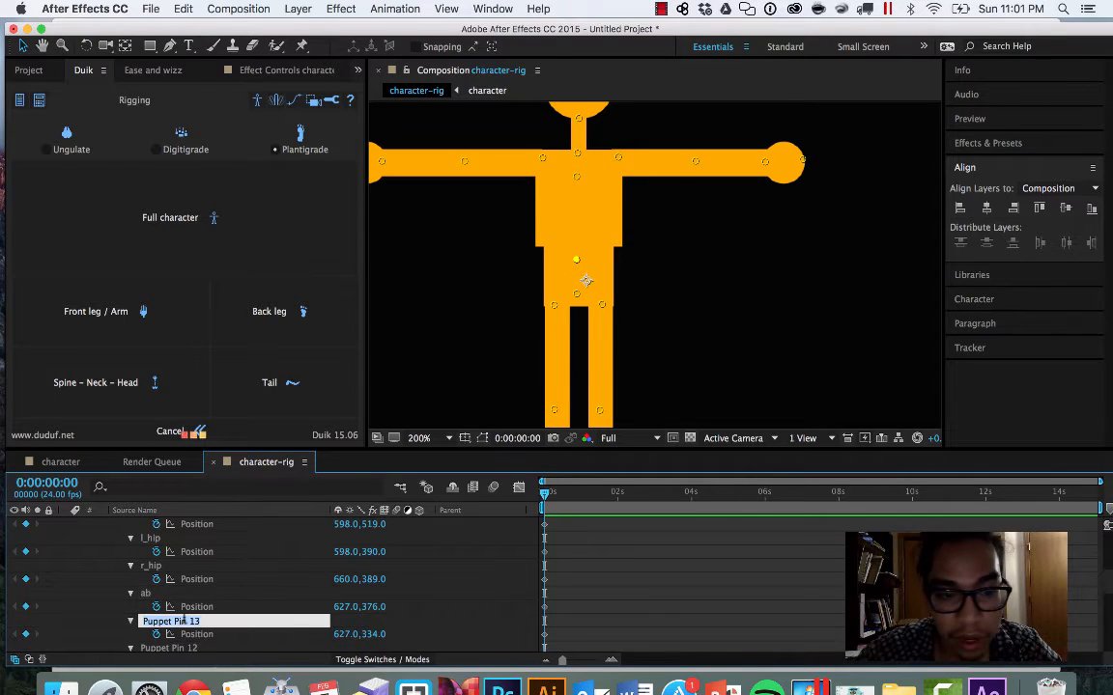
text(spine)
key(Return)
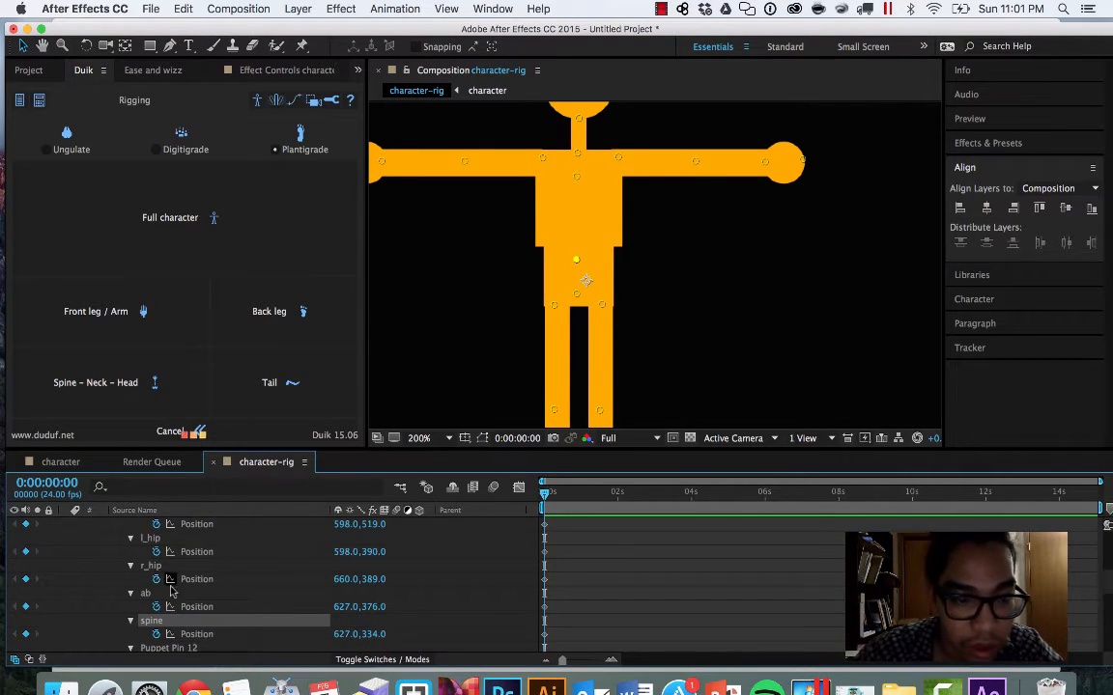
Step: Rename Puppet Pin 12, in the upper chest, as torso
scroll(184, 618, down, 1)
click(182, 622)
key(Return)
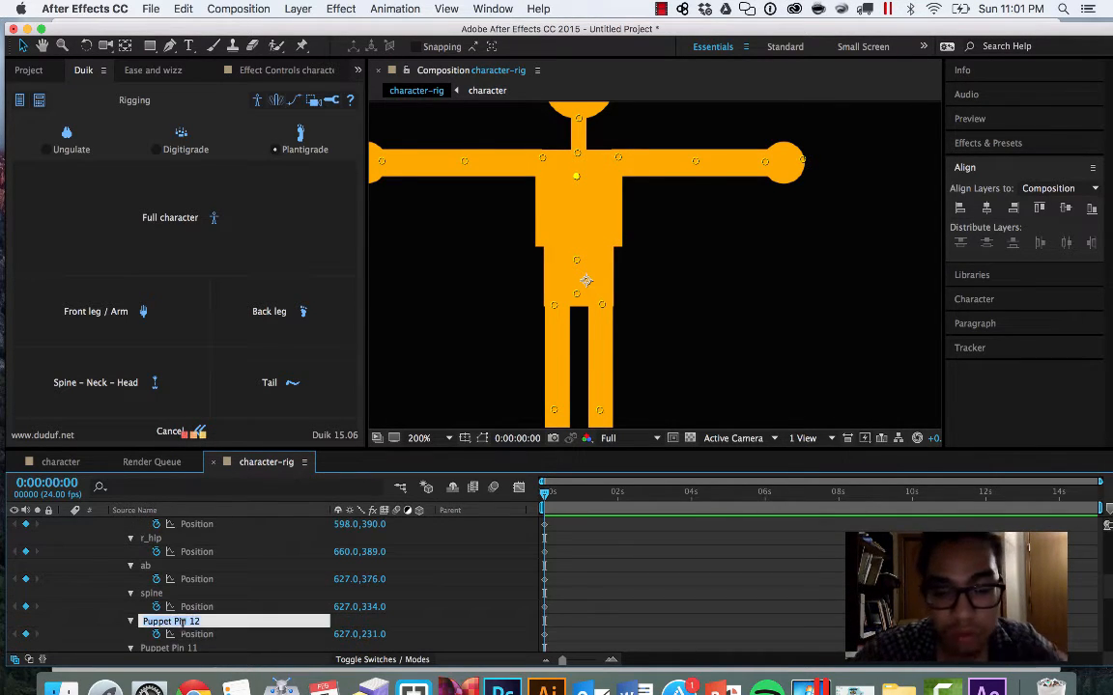
text(torso)
key(Return)
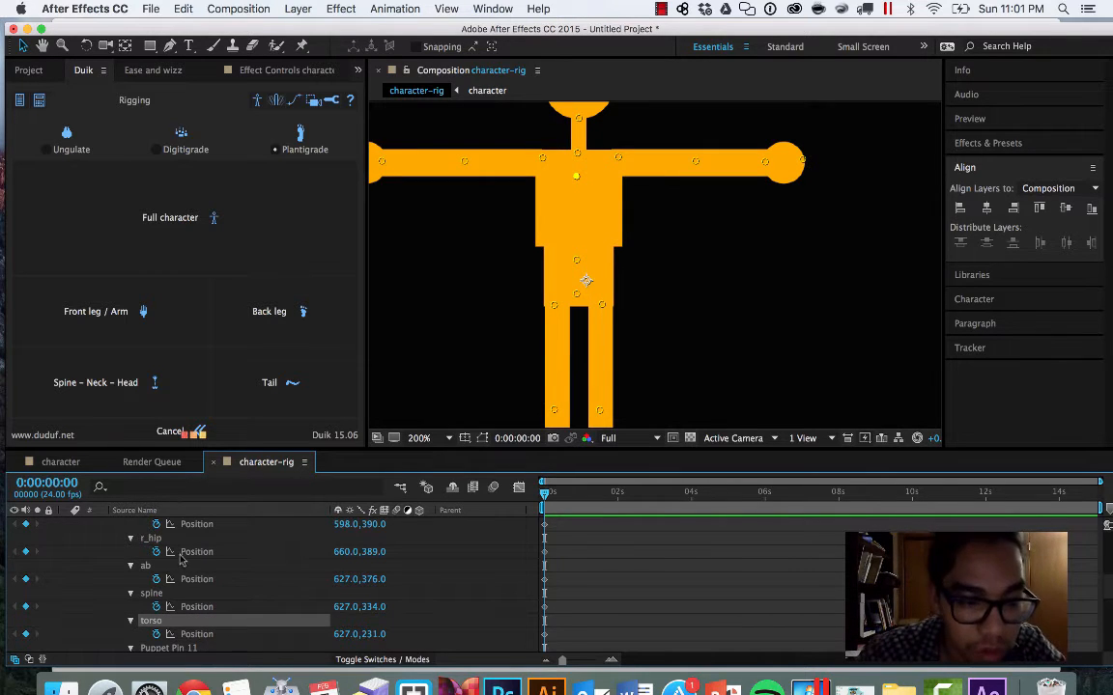
Step: Select Puppet Pin 11 at the outer tip of the hand
scroll(186, 618, down, 1)
click(187, 623)
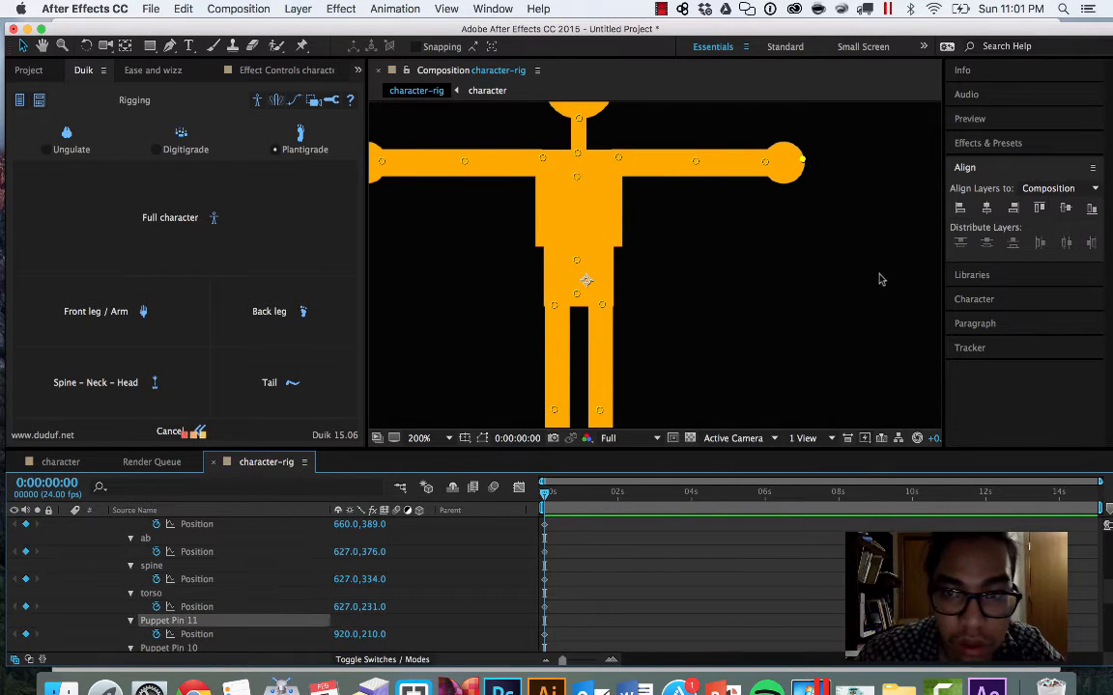
scroll(757, 310, up, 3)
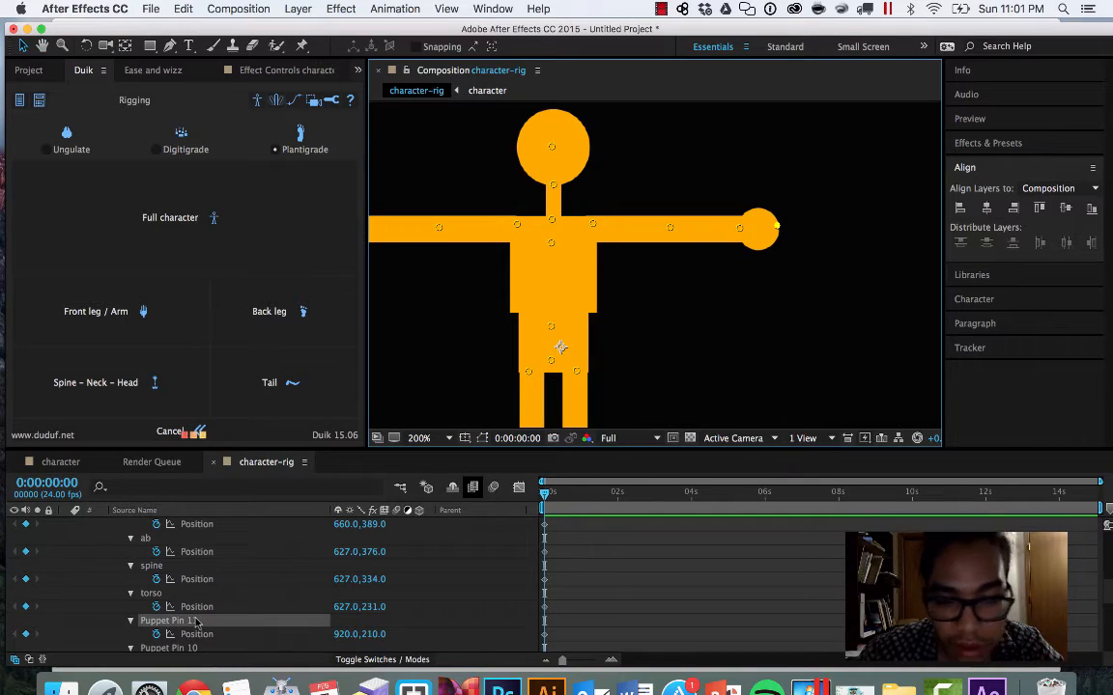
Step: Close the character composition's timeline and return to the character-rig composition
key(shift+Escape)
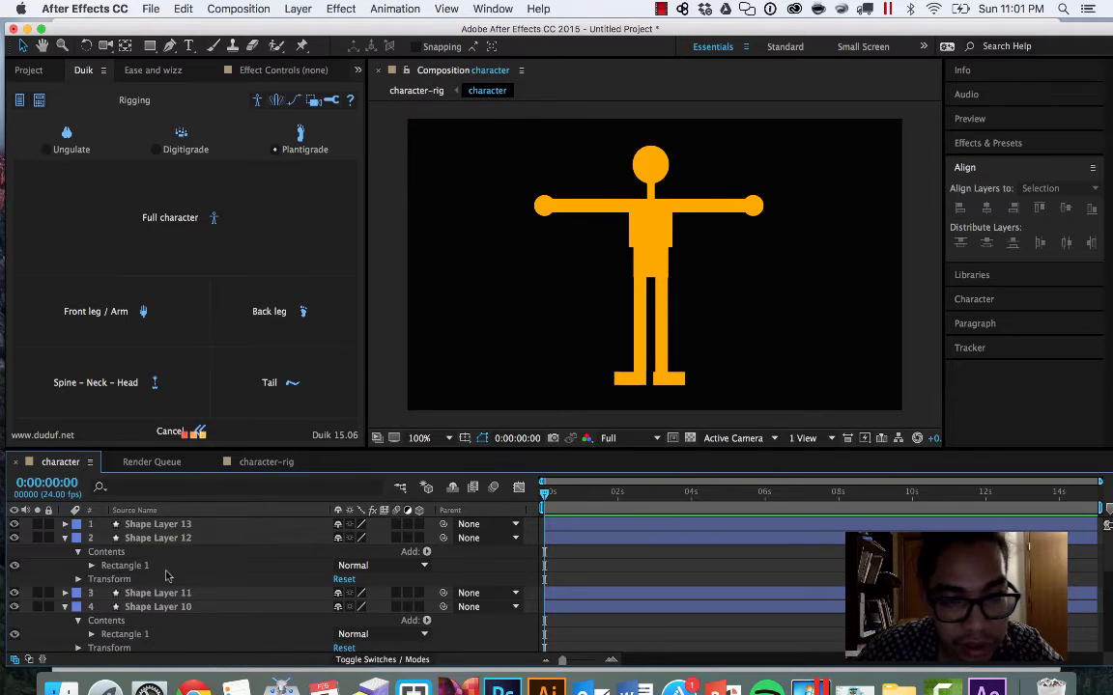
click(15, 466)
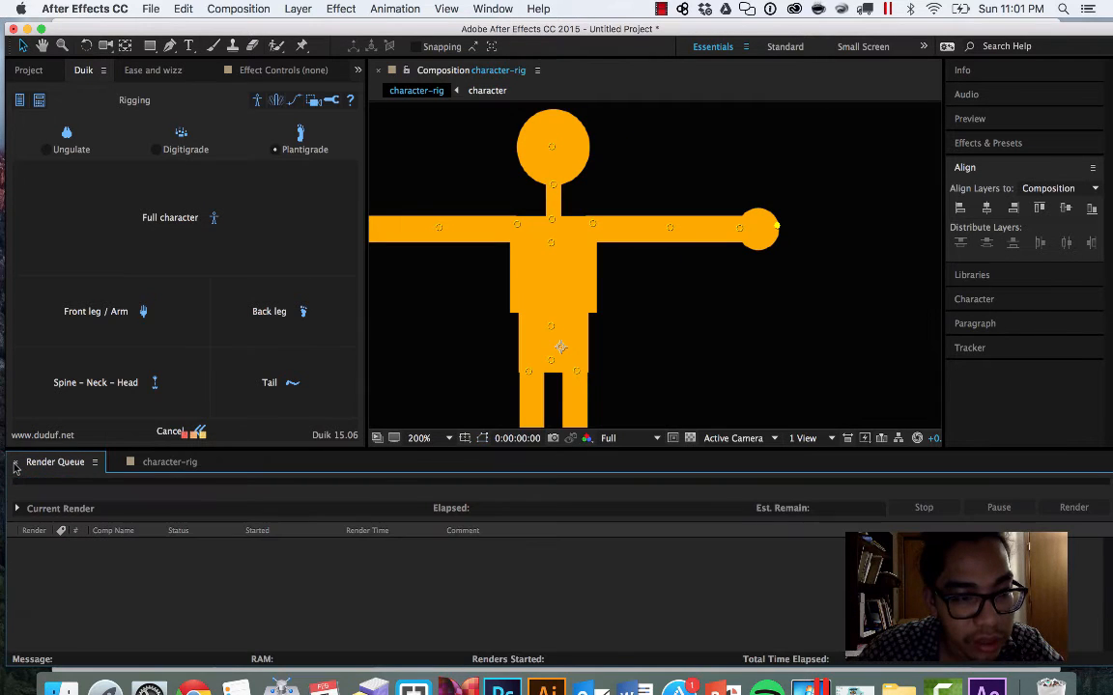
click(166, 463)
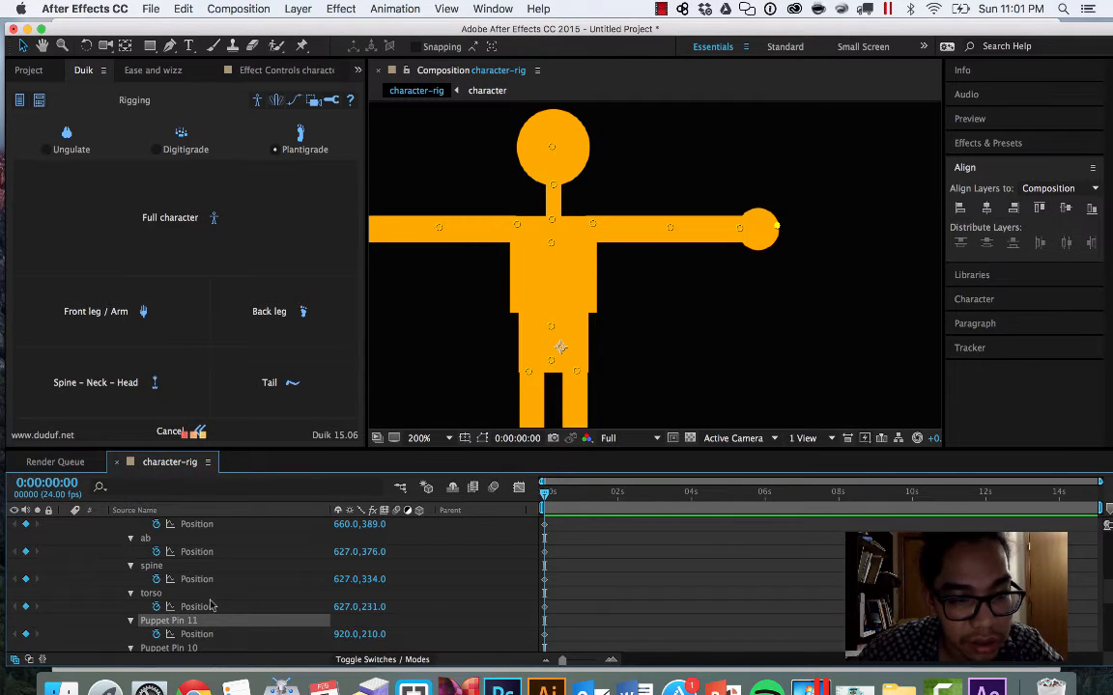
Step: Rename the selected Puppet Pin 11 at the tip of the hand as r_finger
scroll(206, 606, down, 2)
scroll(198, 599, down, 2)
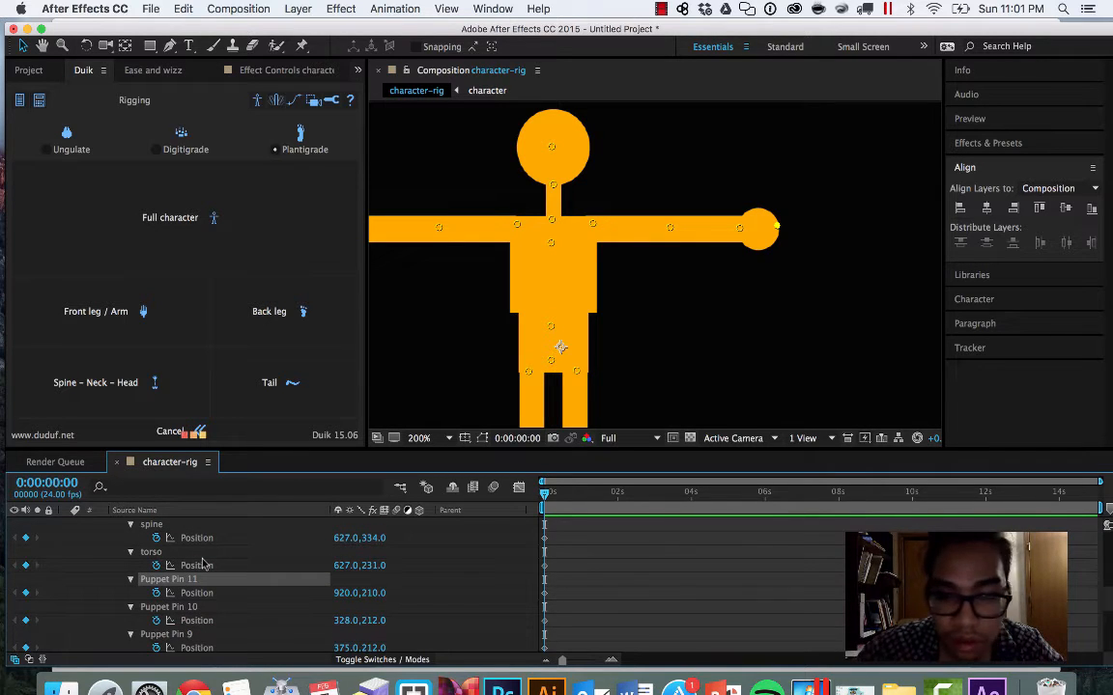
key(Return)
text(r)
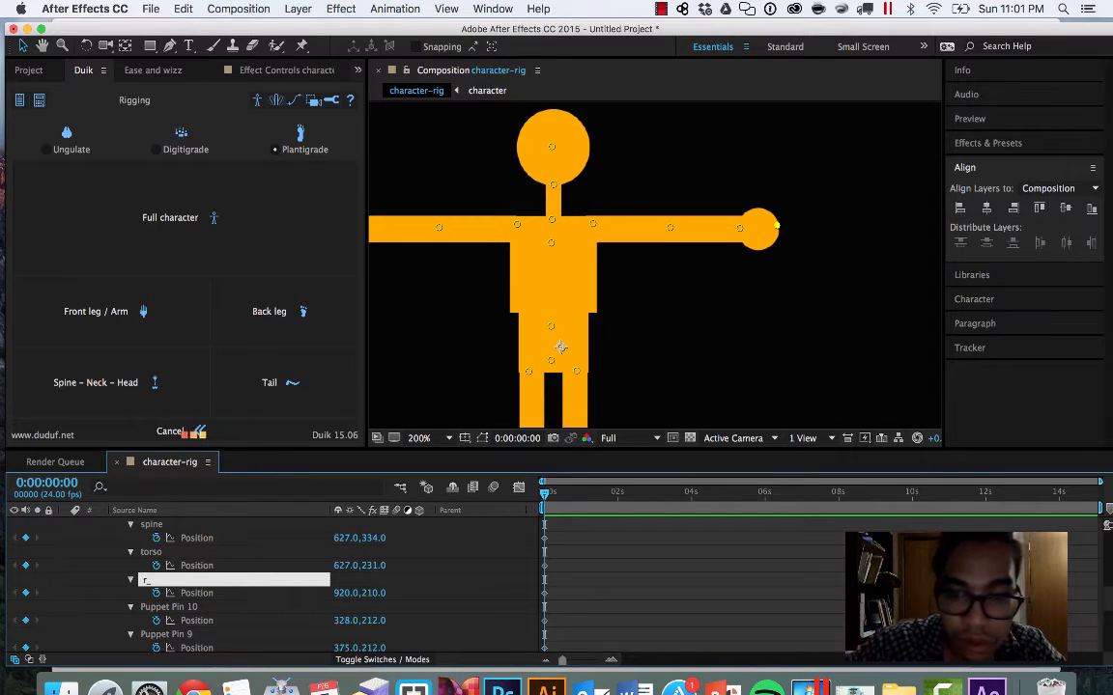
text(_finger)
key(Return)
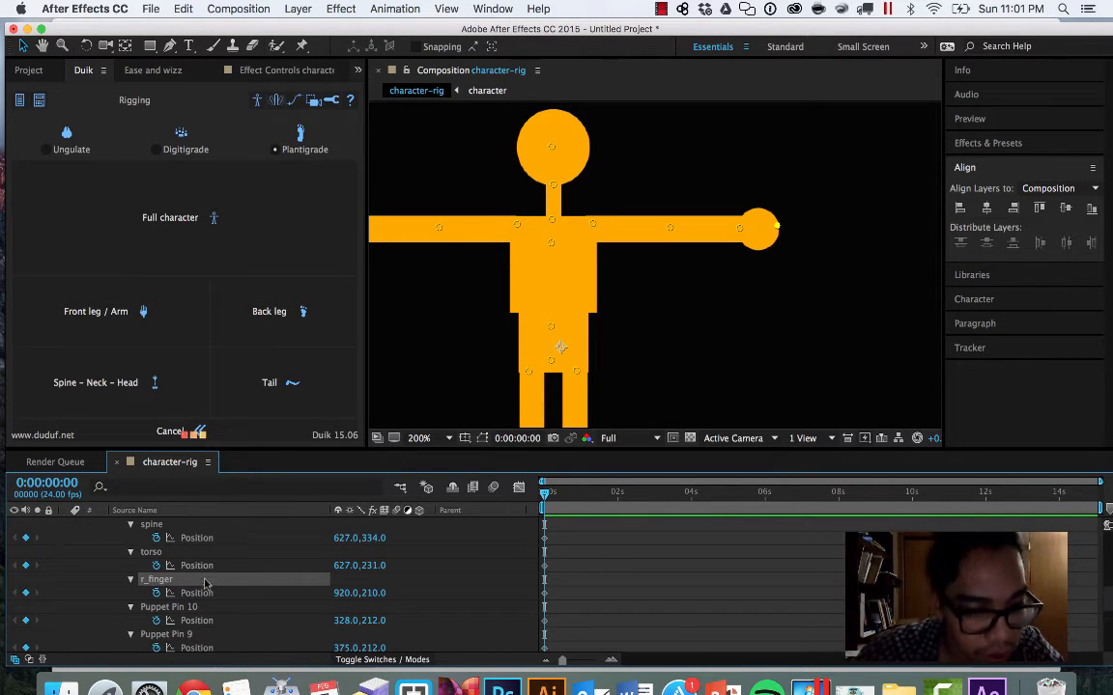
Step: Rename Puppet Pin 10, at the tip of the opposite hand, as l_finger
click(169, 606)
drag(622, 307, 705, 294)
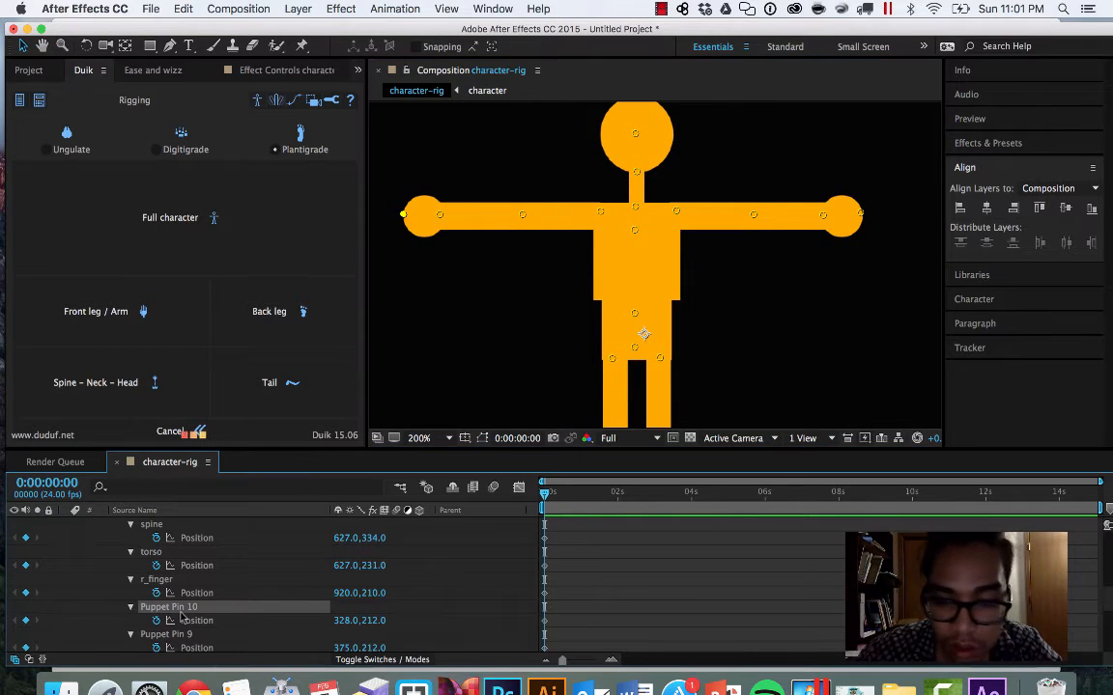
key(Return)
text(l)
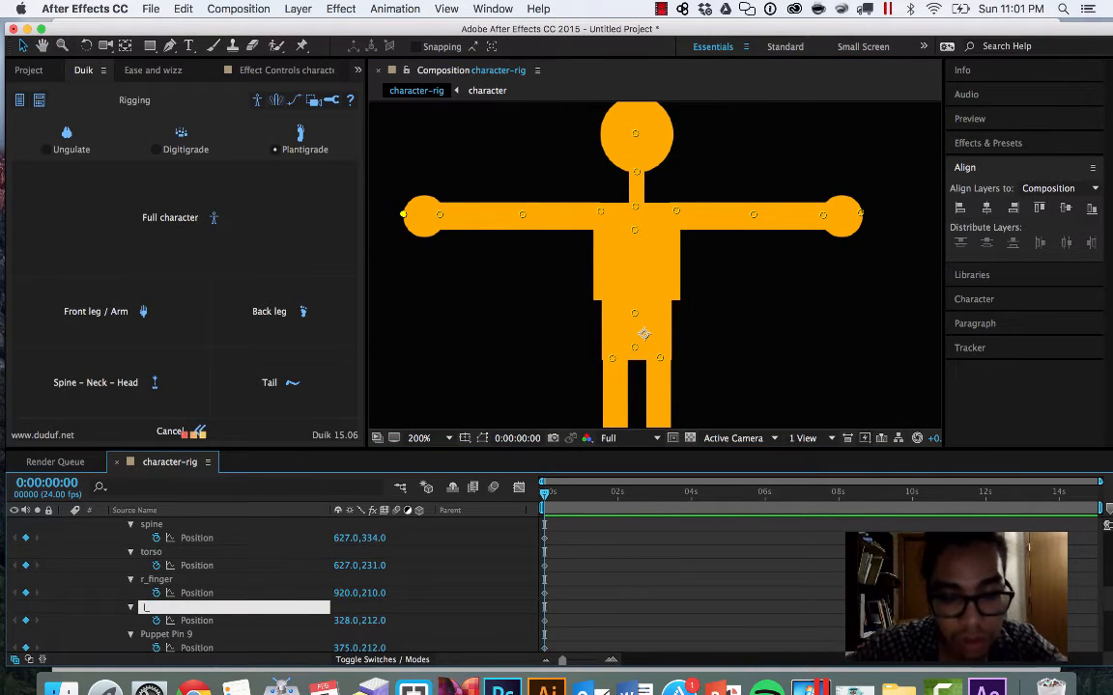
text(_finger)
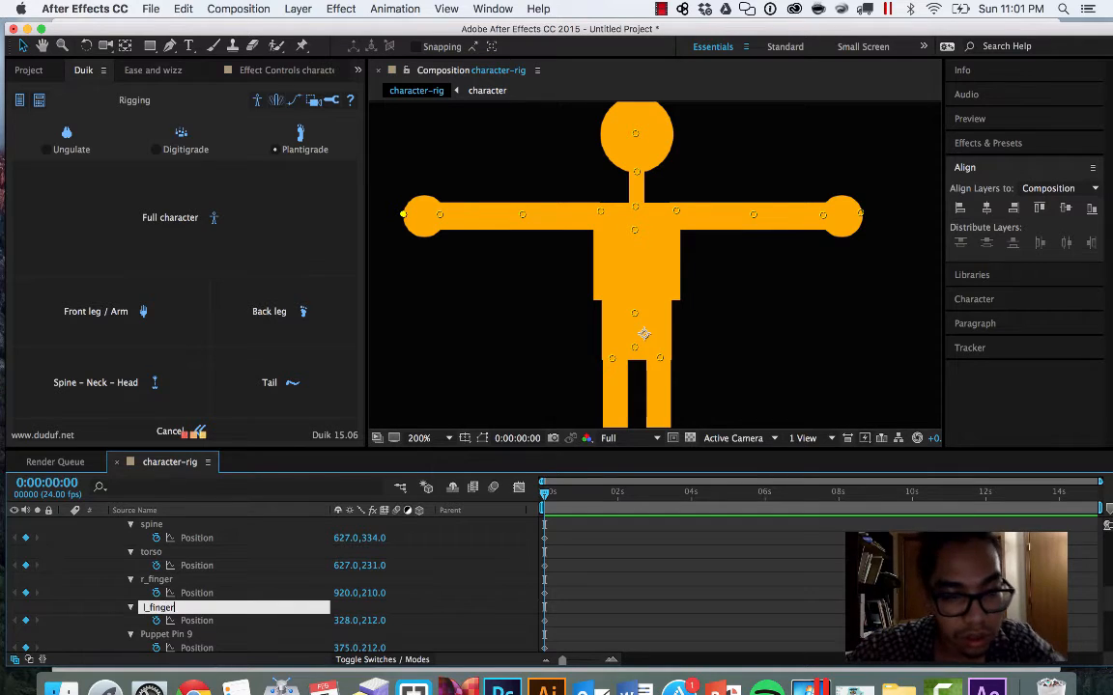
key(Return)
Step: Rename Puppet Pin 9, at the wrist beside l_finger, as l_hand
click(179, 634)
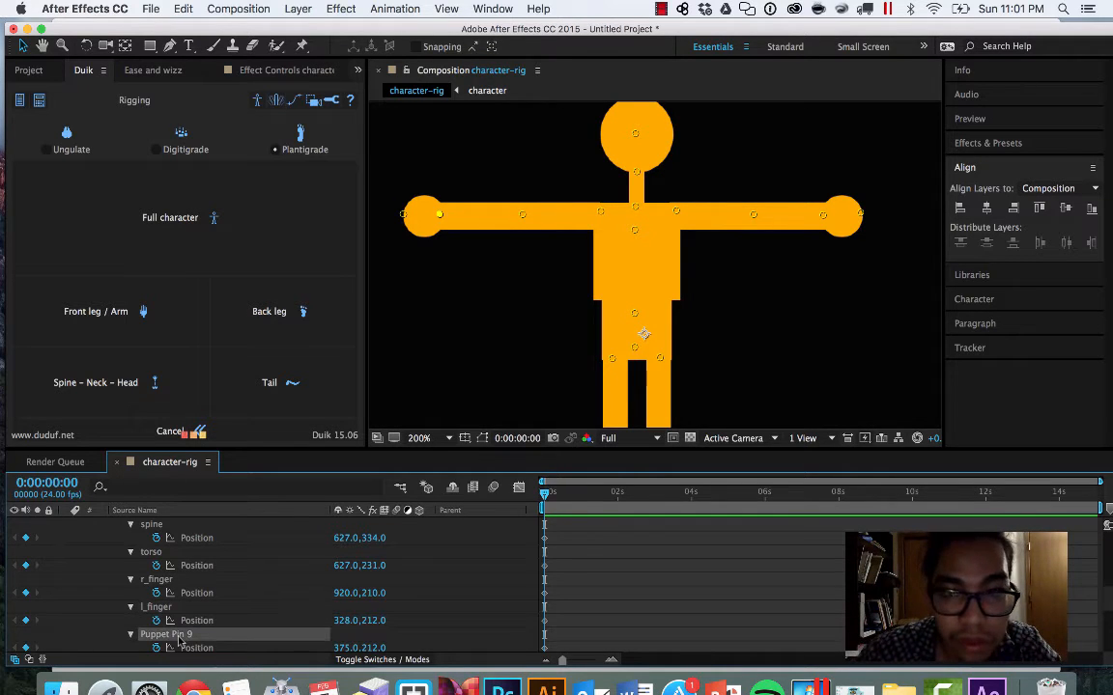
key(Return)
text(l)
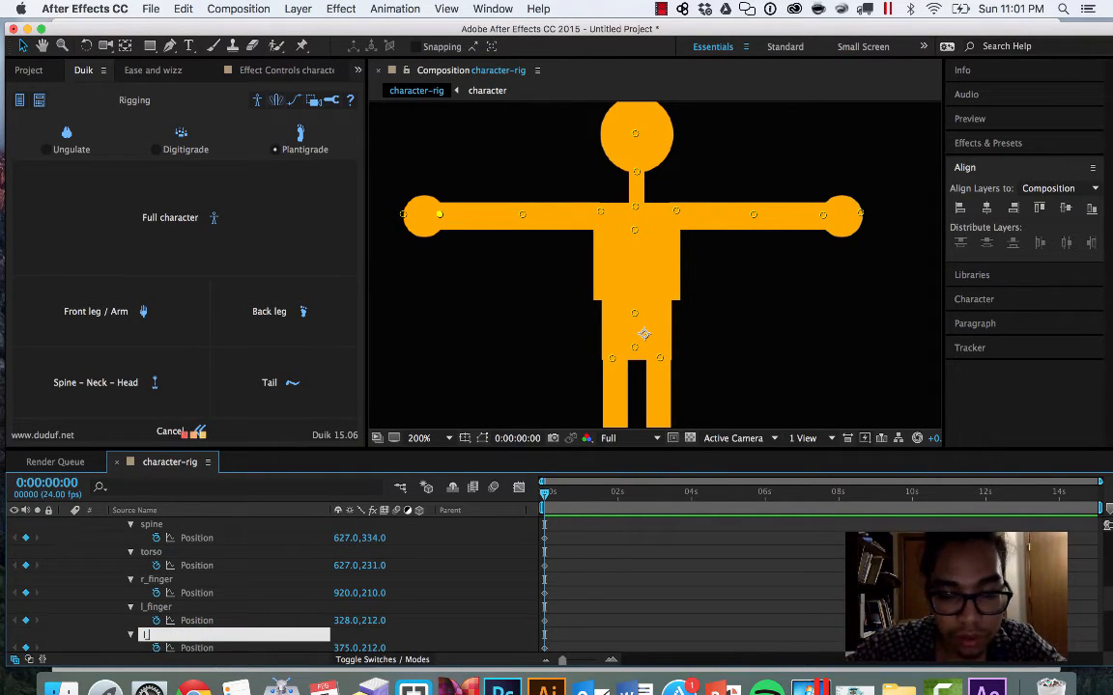
text(_hand)
key(Return)
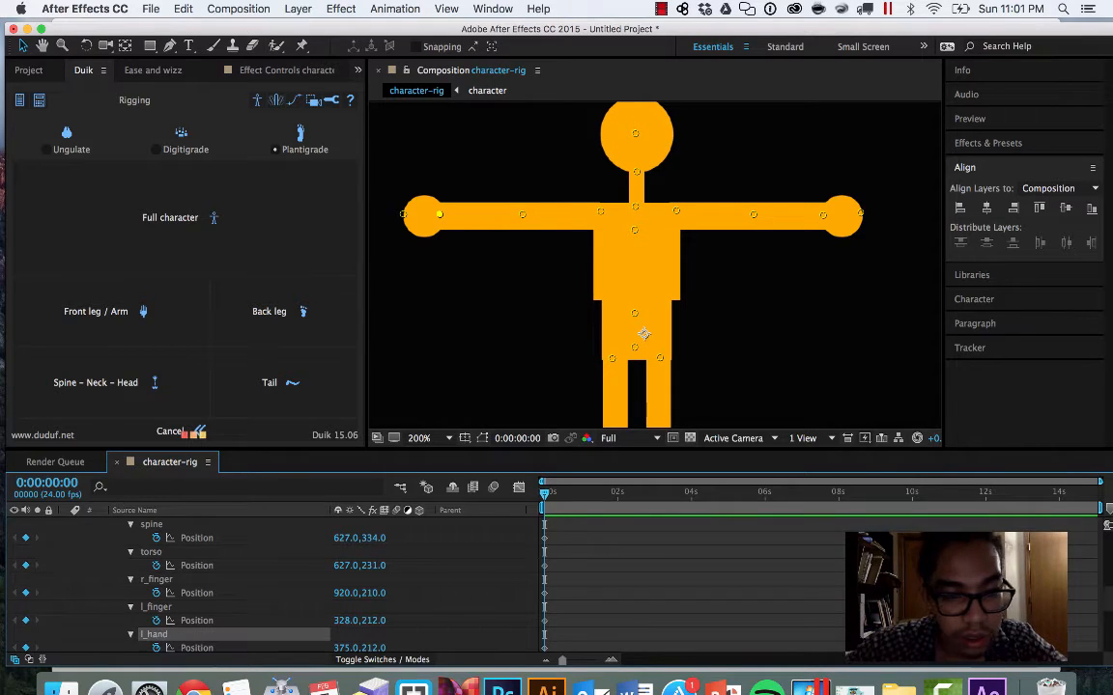
Step: Rename Puppet Pin 8, at the wrist beside r_finger, as r_hand
scroll(179, 637, down, 1)
click(181, 637)
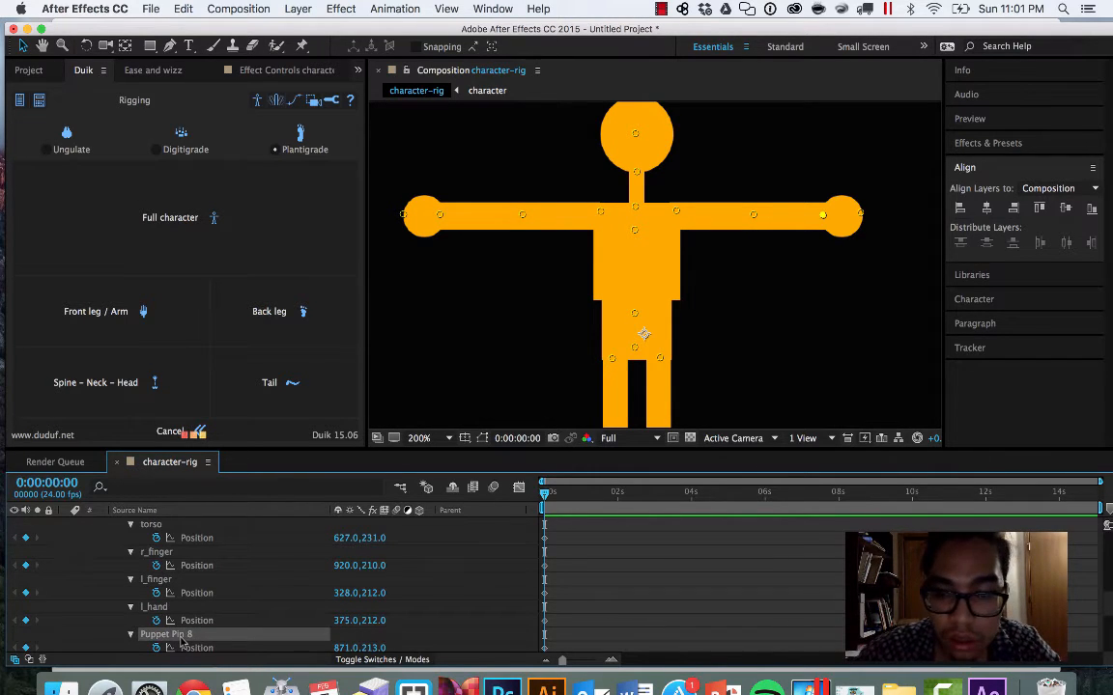
key(Return)
text(r_hand)
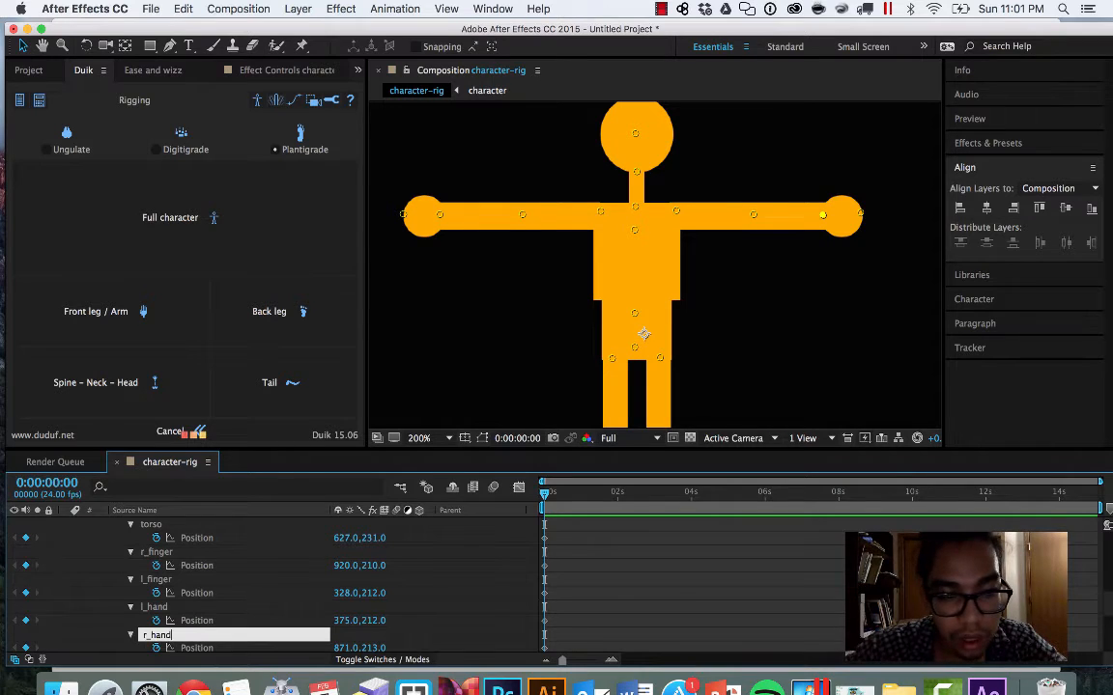
key(Return)
Step: Rename Puppet Pin 7, in the middle of the r_hand arm, as r-elbow
scroll(183, 618, down, 1)
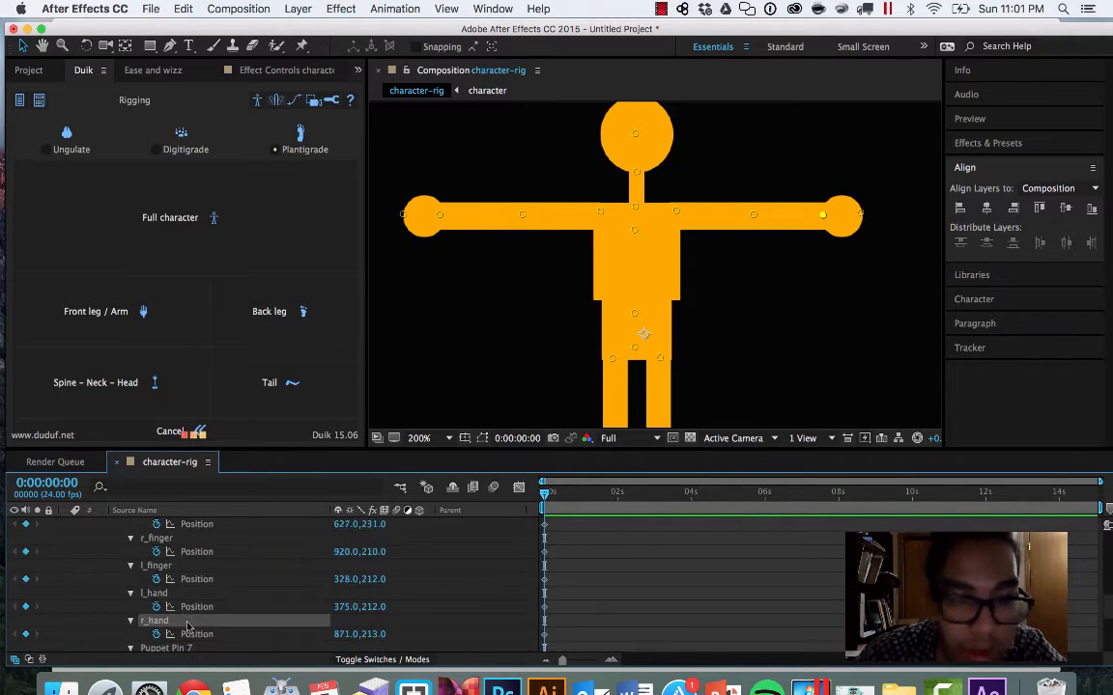
click(184, 622)
key(Return)
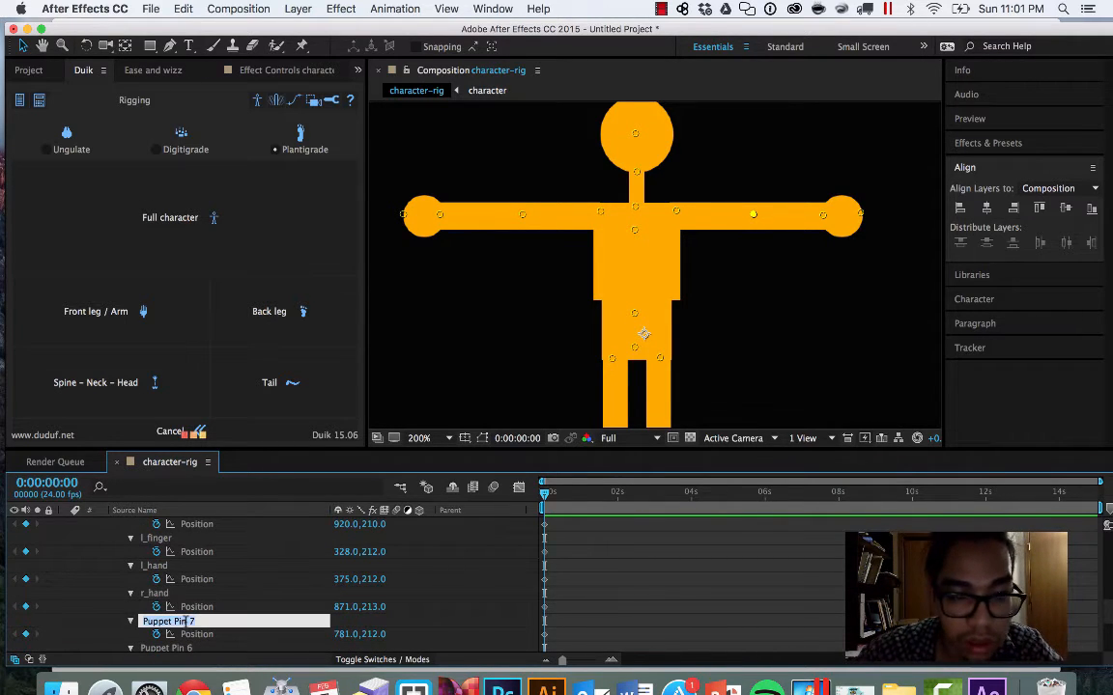
text(r_e)
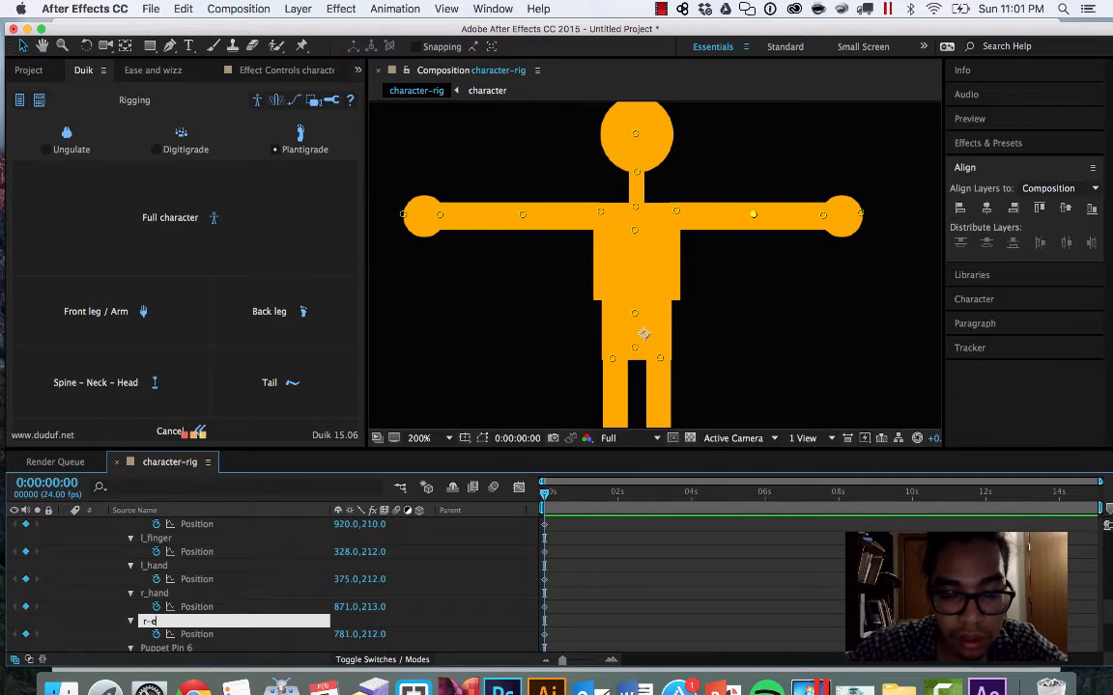
text(lbo)
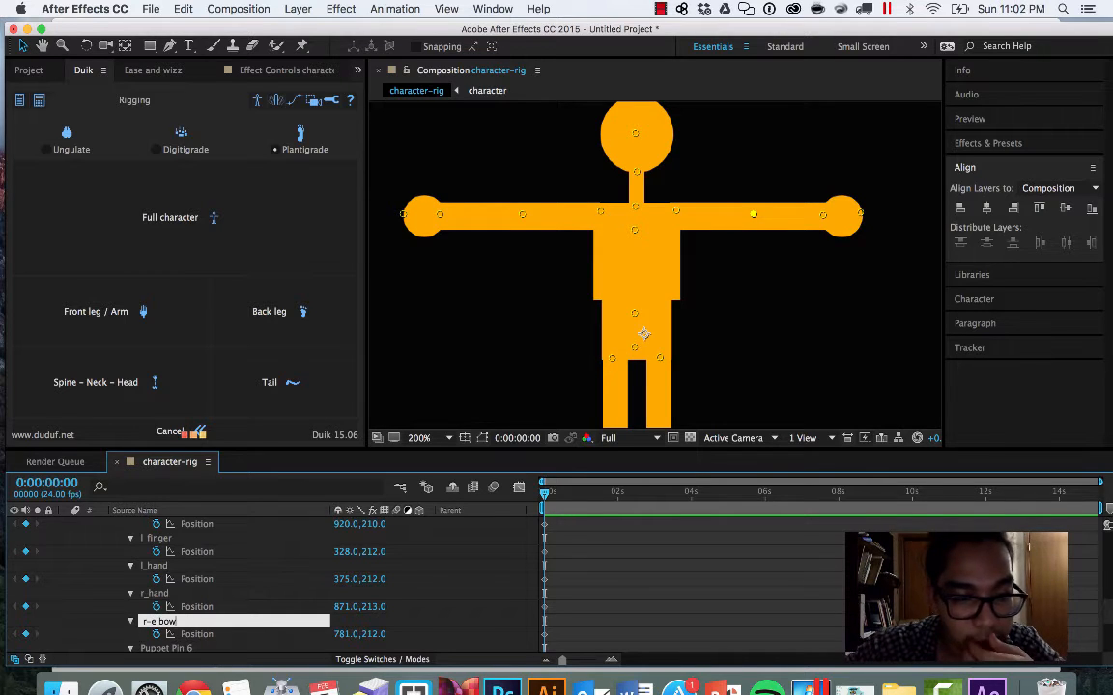
text(w)
key(Return)
Step: Replace the hyphen in the r-elbow pin's name with an underscore, making it r_elbow
scroll(193, 611, down, 1)
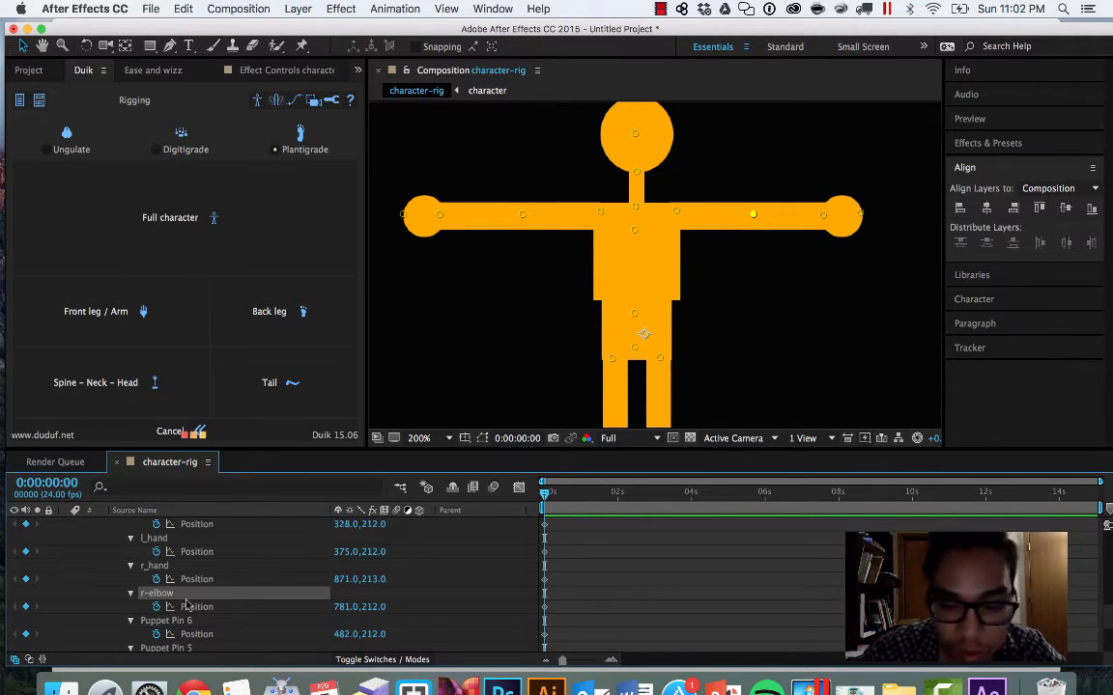
key(Return)
key(Left)
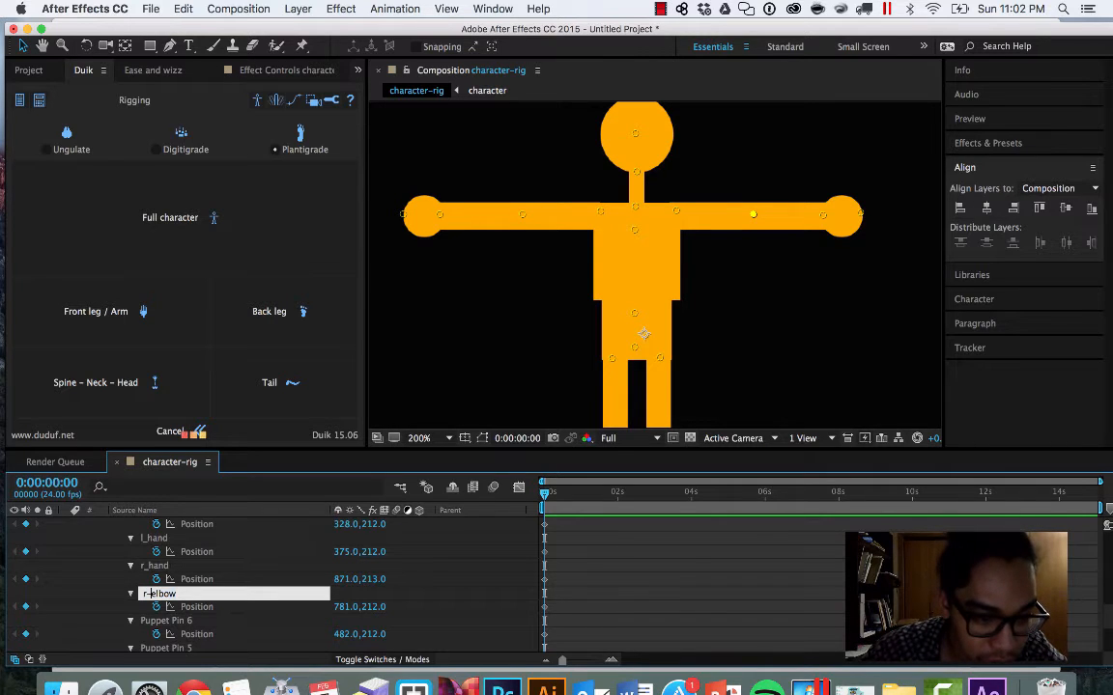
key(Delete)
key(Delete)
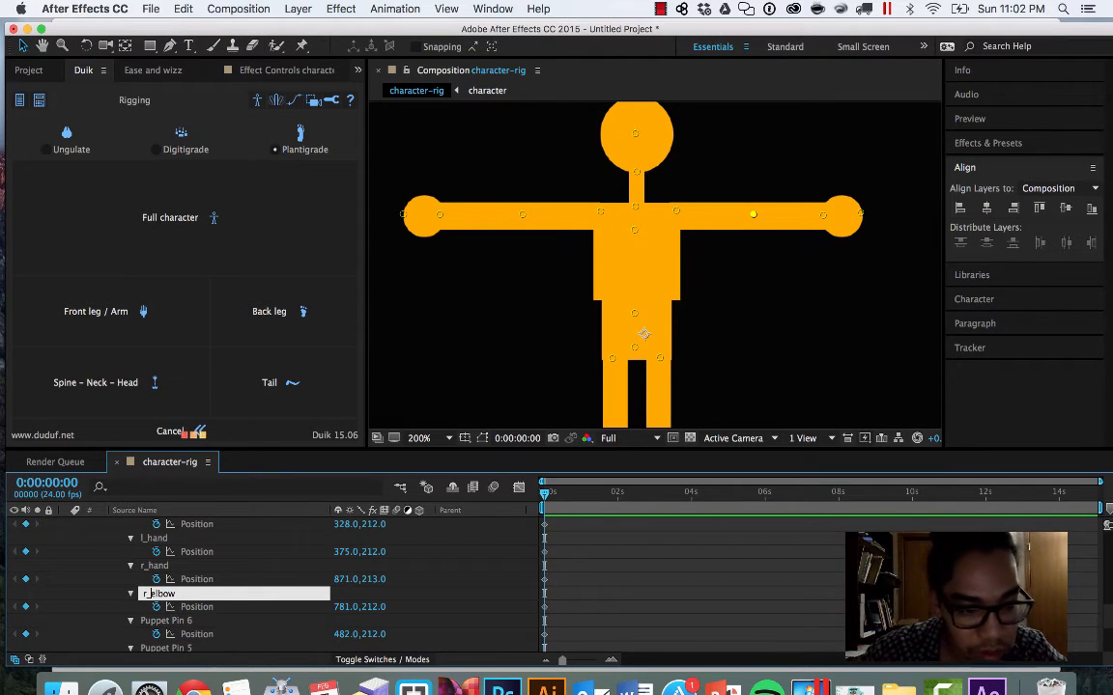
Step: Rename Puppet Pin 6, in the middle of the l_hand arm, as l_elbow
scroll(174, 598, down, 2)
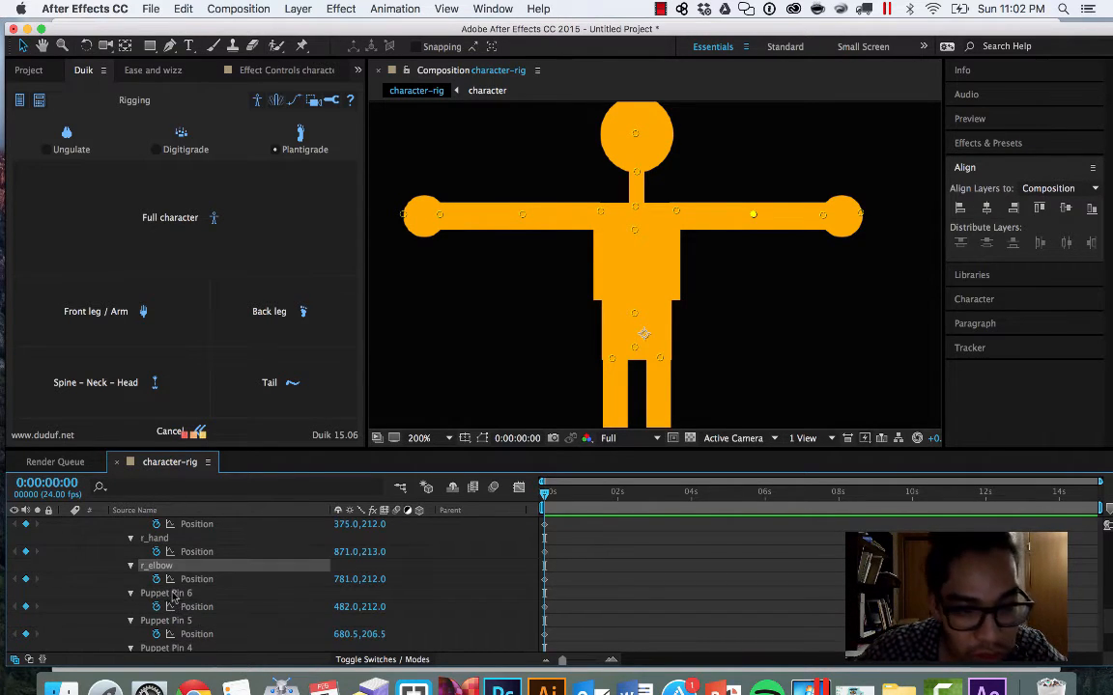
click(173, 599)
key(Return)
text(l_elbow)
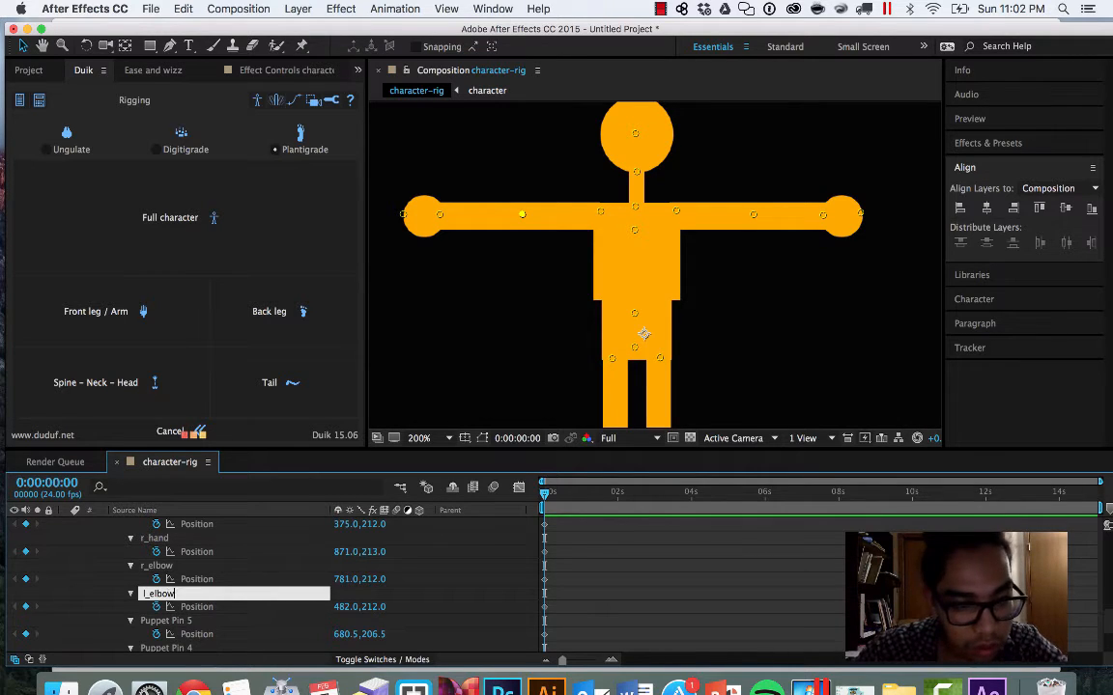
Step: Confirm the l_elbow pin name and rename Puppet Pin 5 to r_shoulder
key(Return)
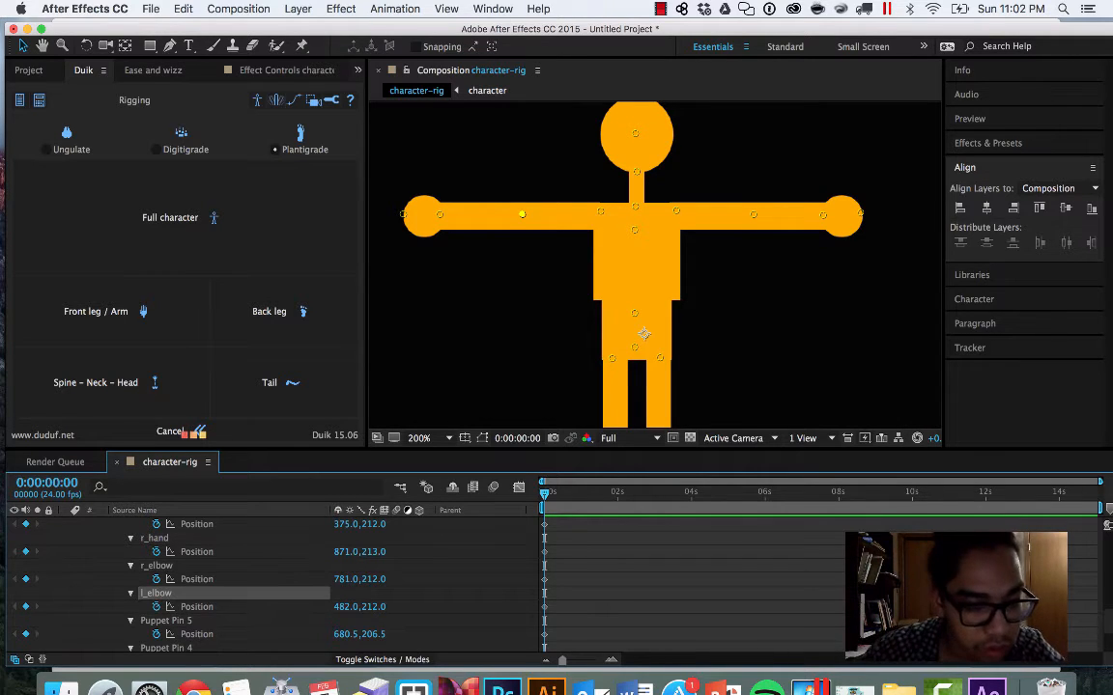
click(164, 621)
key(Return)
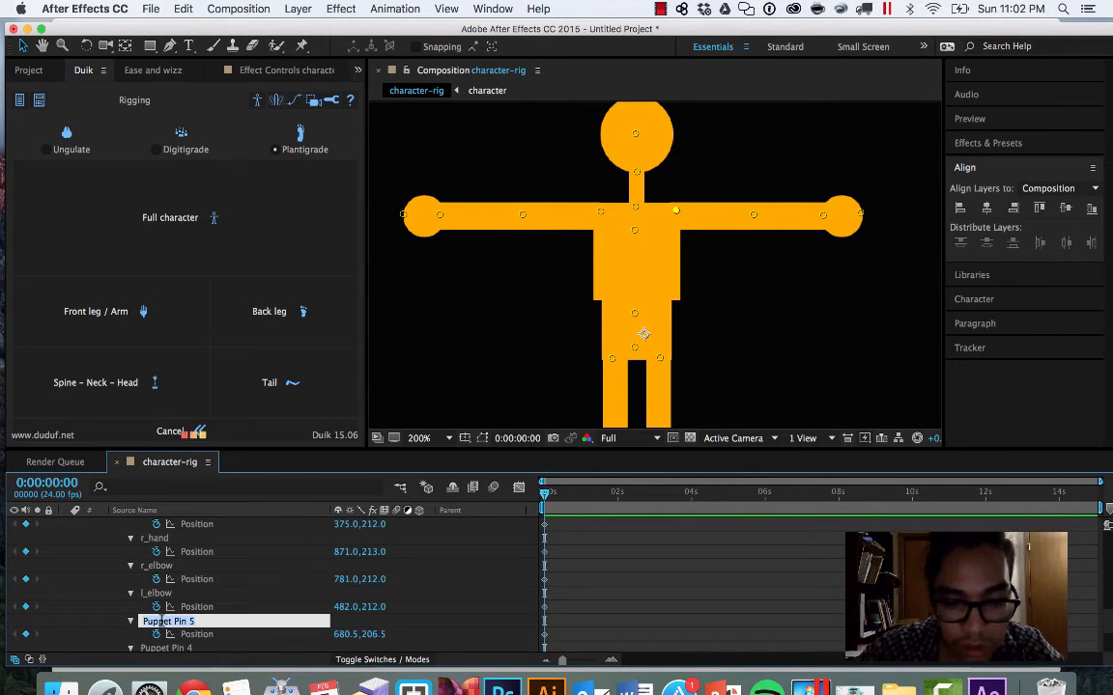
text(r_s)
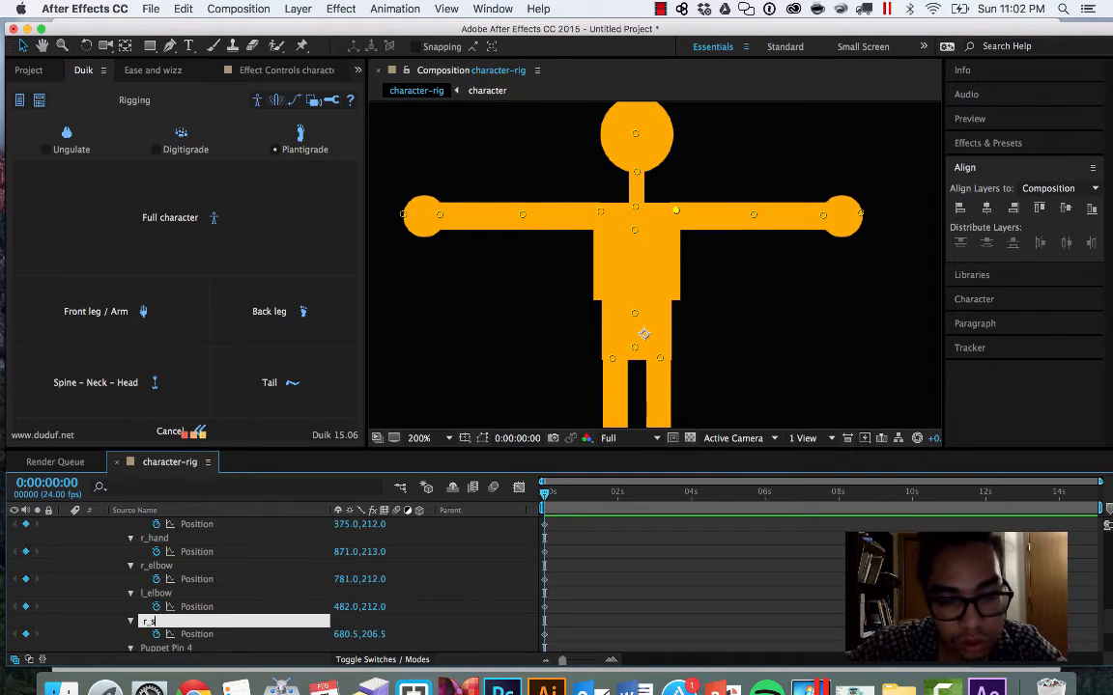
text(houlder)
key(Return)
Step: Rename Puppet Pin 4 to l_shoulder
scroll(180, 626, down, 2)
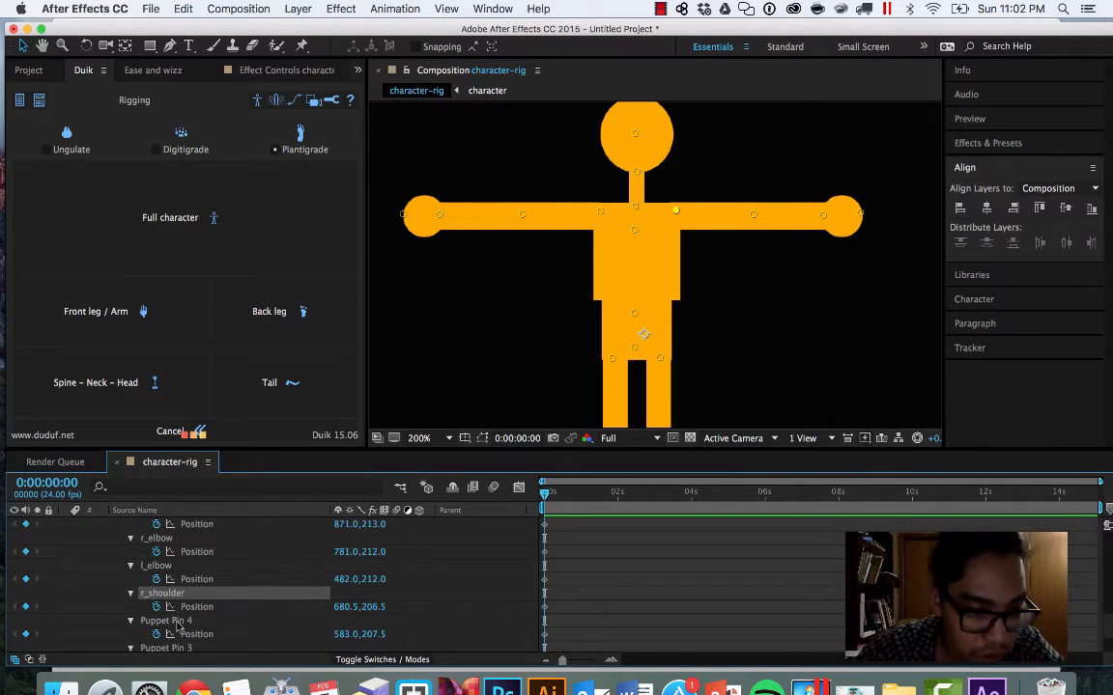
click(177, 623)
key(Return)
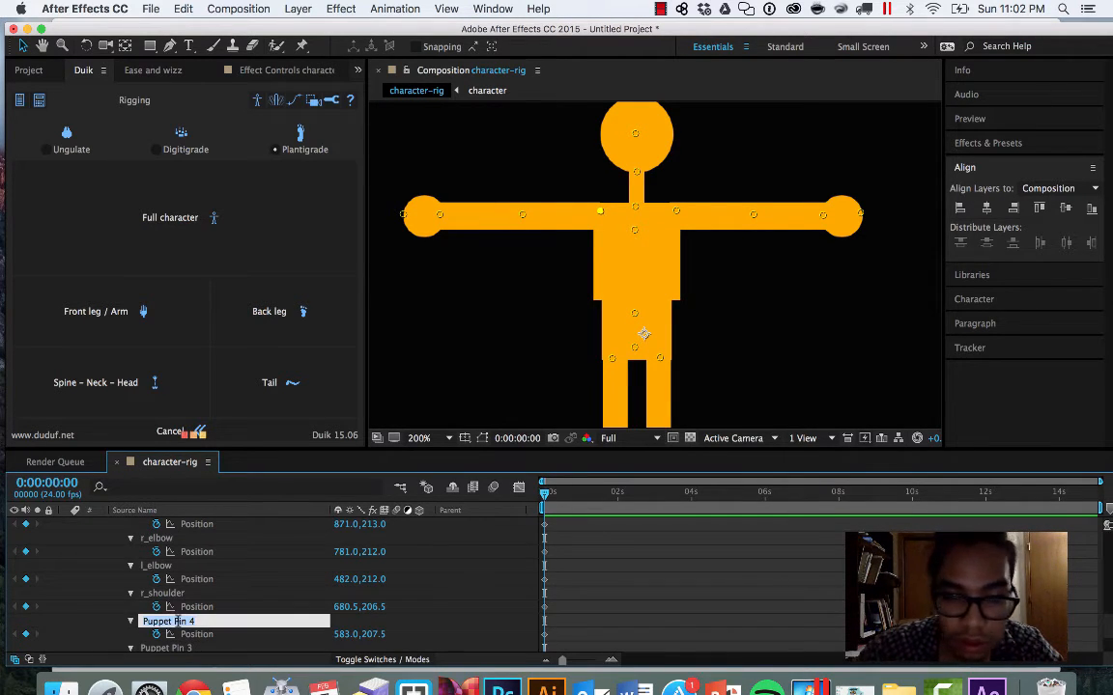
text(l_shoul)
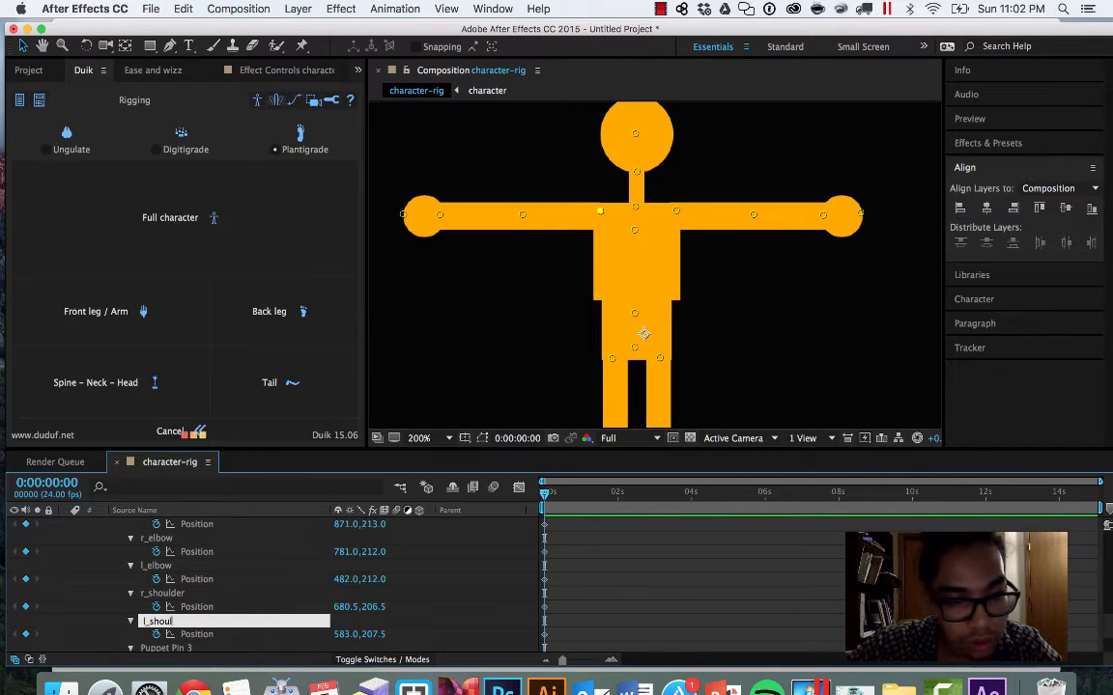
text(der)
key(Return)
Step: Rename Puppet Pin 3, at the base of the neck, to clevicle and copy that text for a spelling check
click(178, 637)
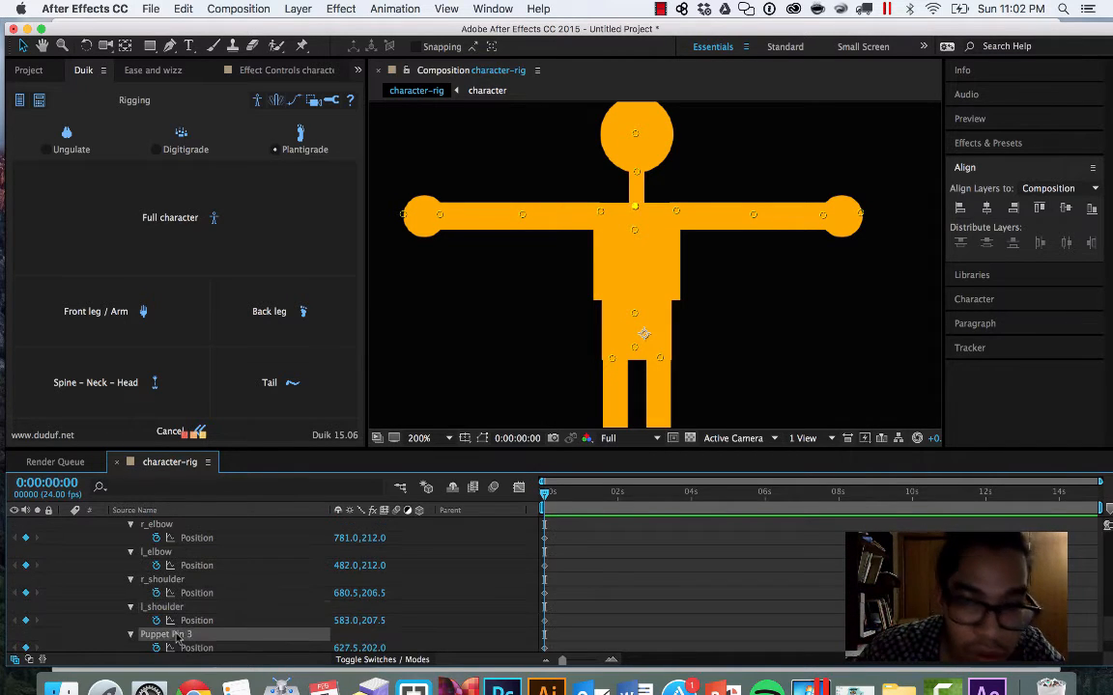
key(Return)
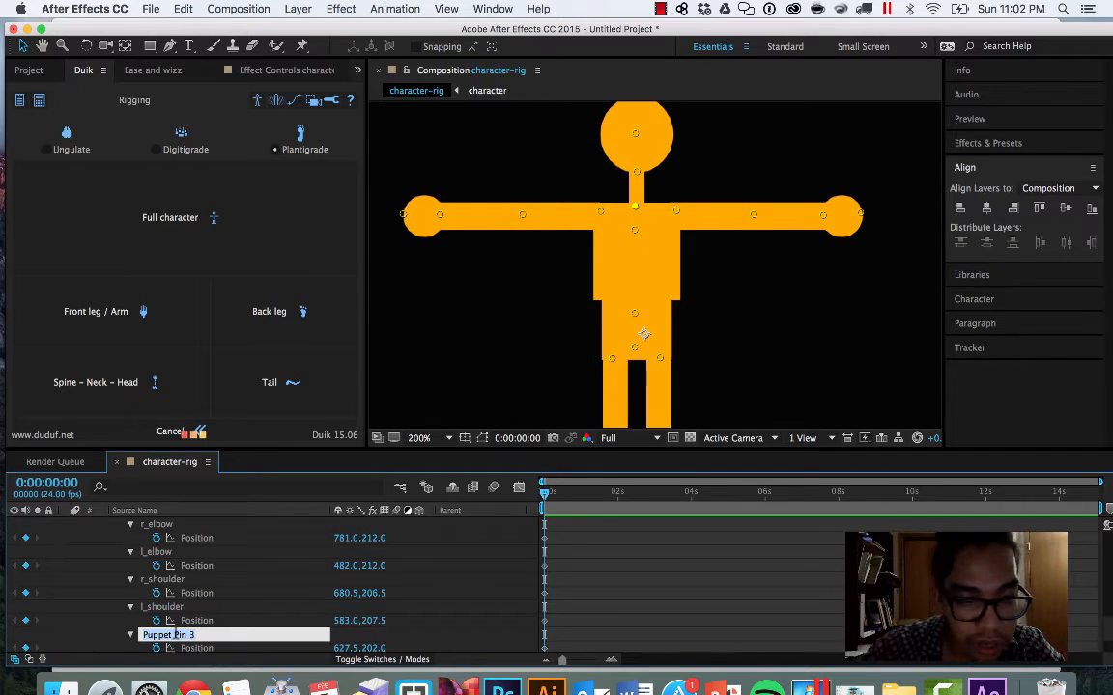
text(clevicle)
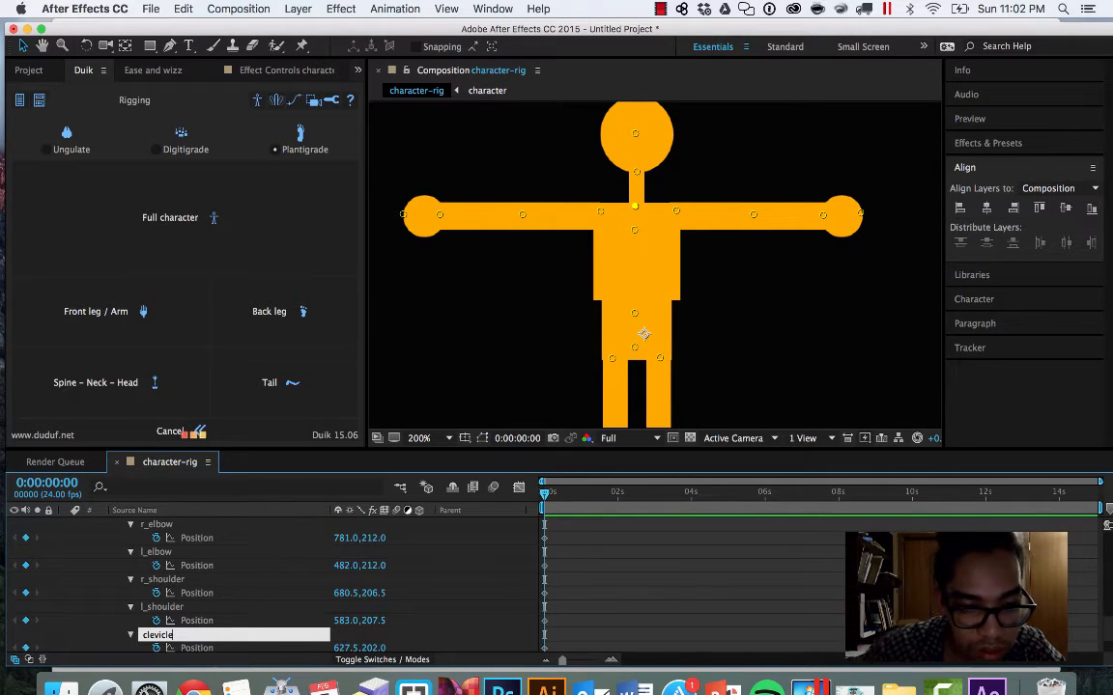
key(super+a)
key(super+c)
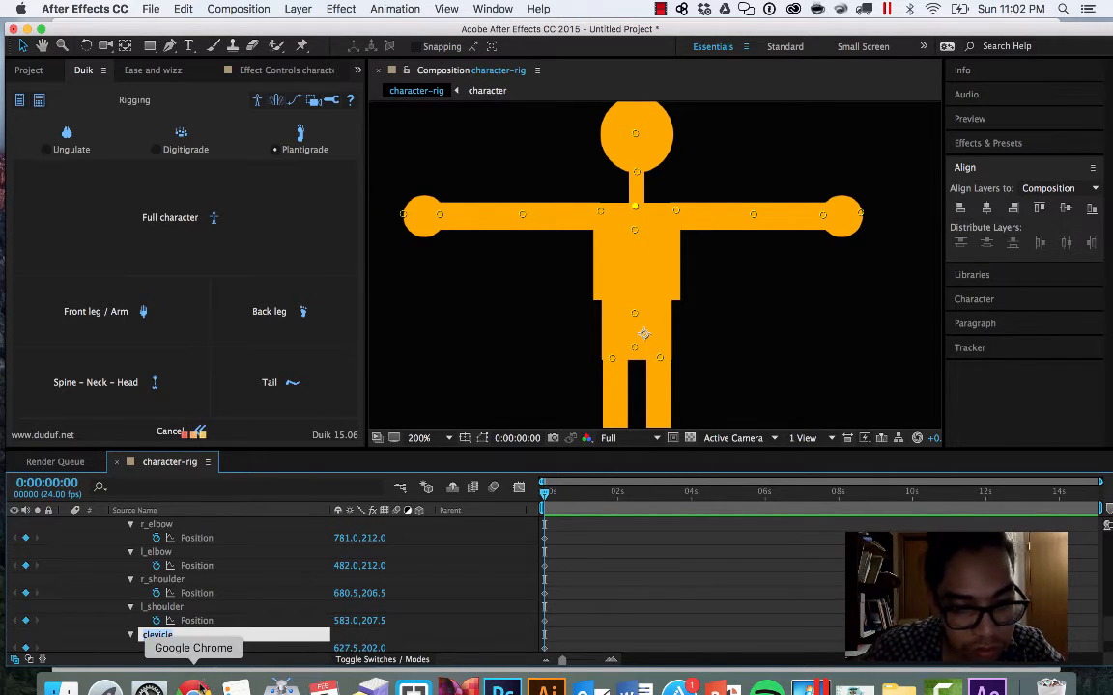
Step: Switch to Google Chrome, search for clevicle in a new tab, and check the suggested spelling clavicle
click(194, 689)
click(549, 61)
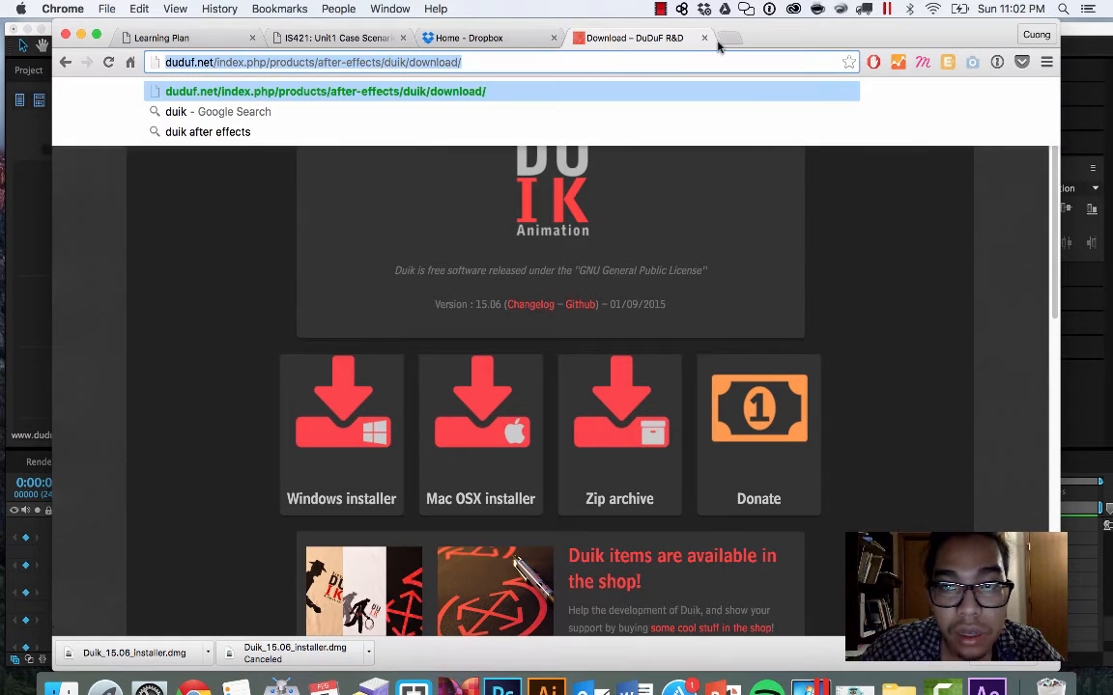
key(super+t)
key(super+v)
key(Return)
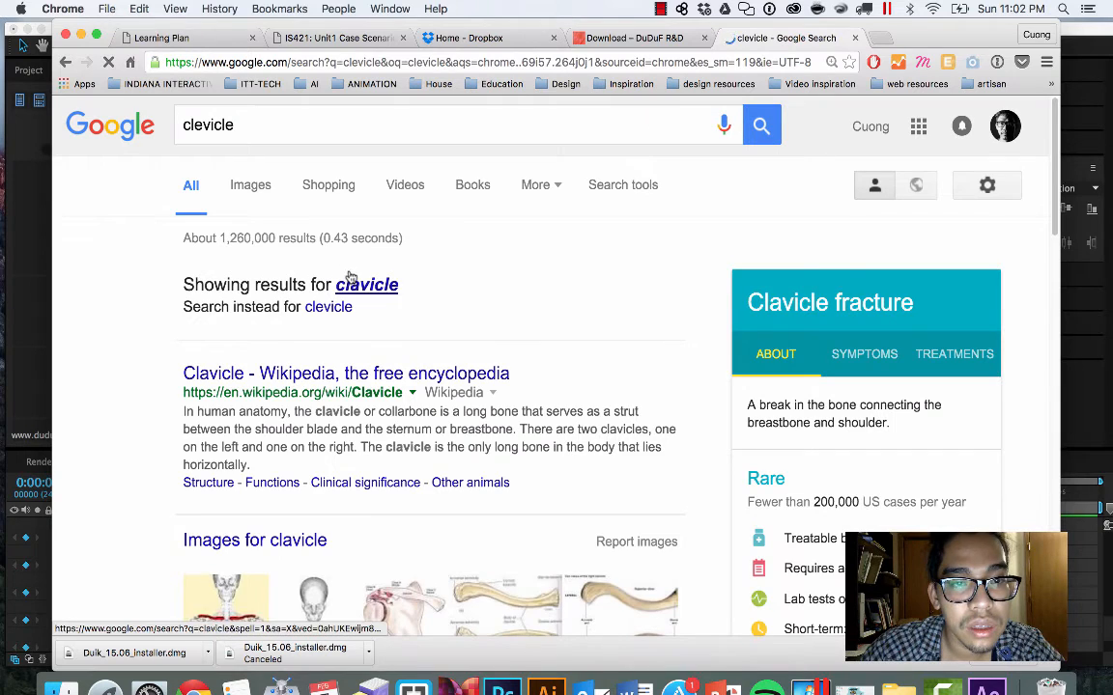
click(365, 284)
click(256, 123)
key(super+a)
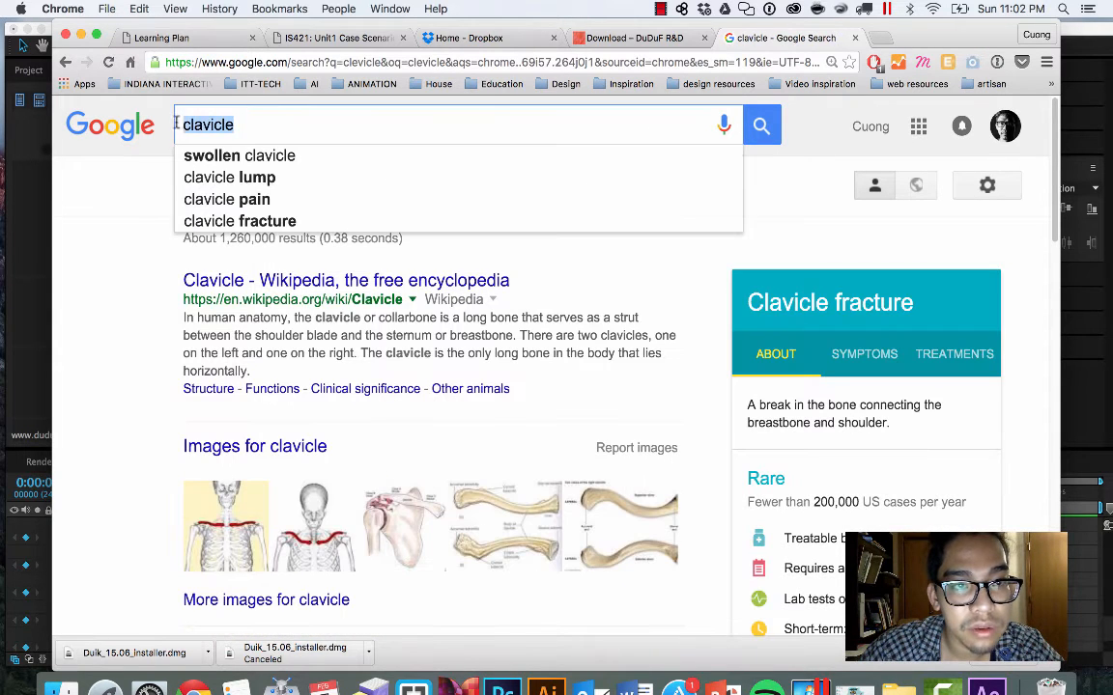
Step: Return to After Effects and correct the clevicle pin's name to clavicle
click(38, 237)
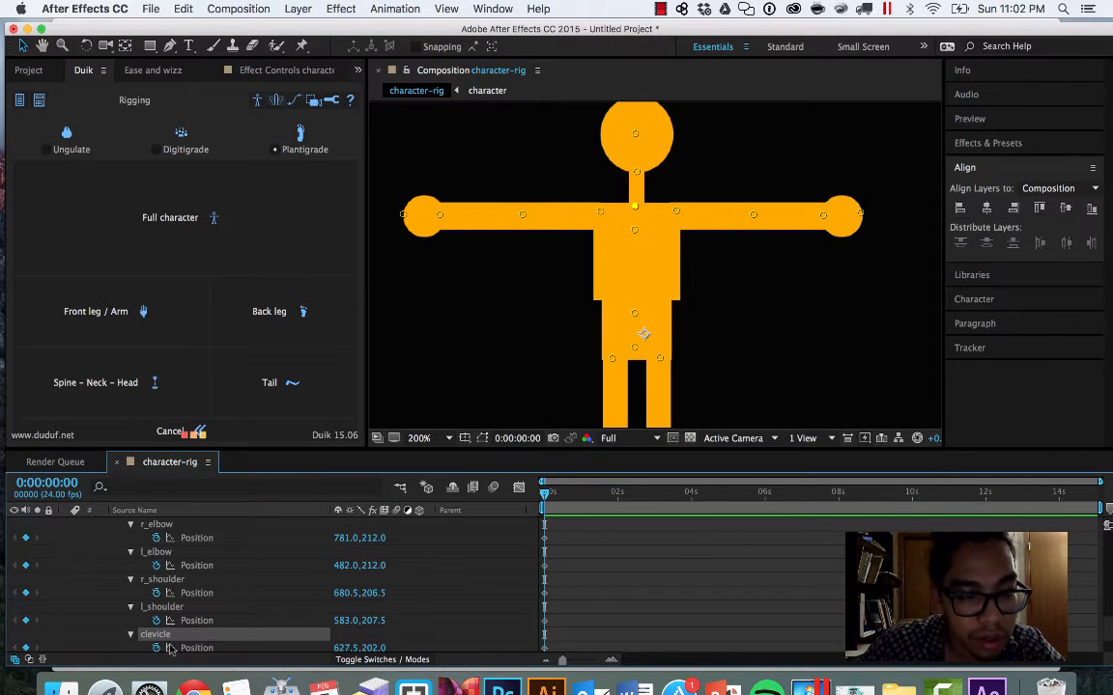
key(Return)
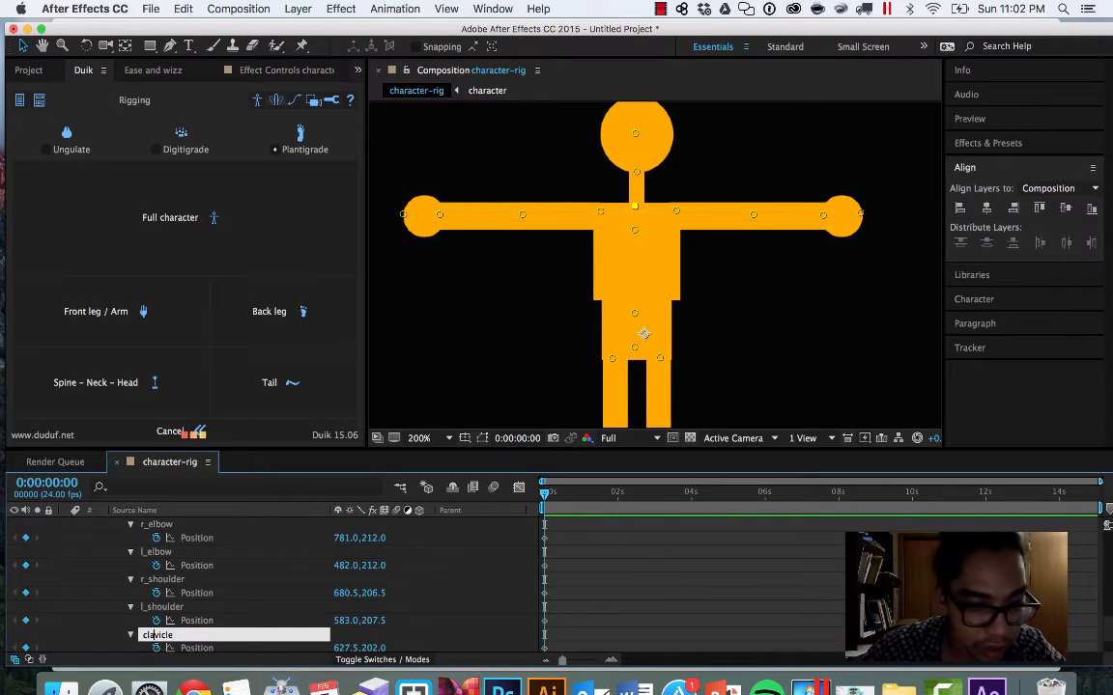
text(clavicle)
key(Return)
Step: Rename Puppet Pin 2 to neck
scroll(174, 613, down, 2)
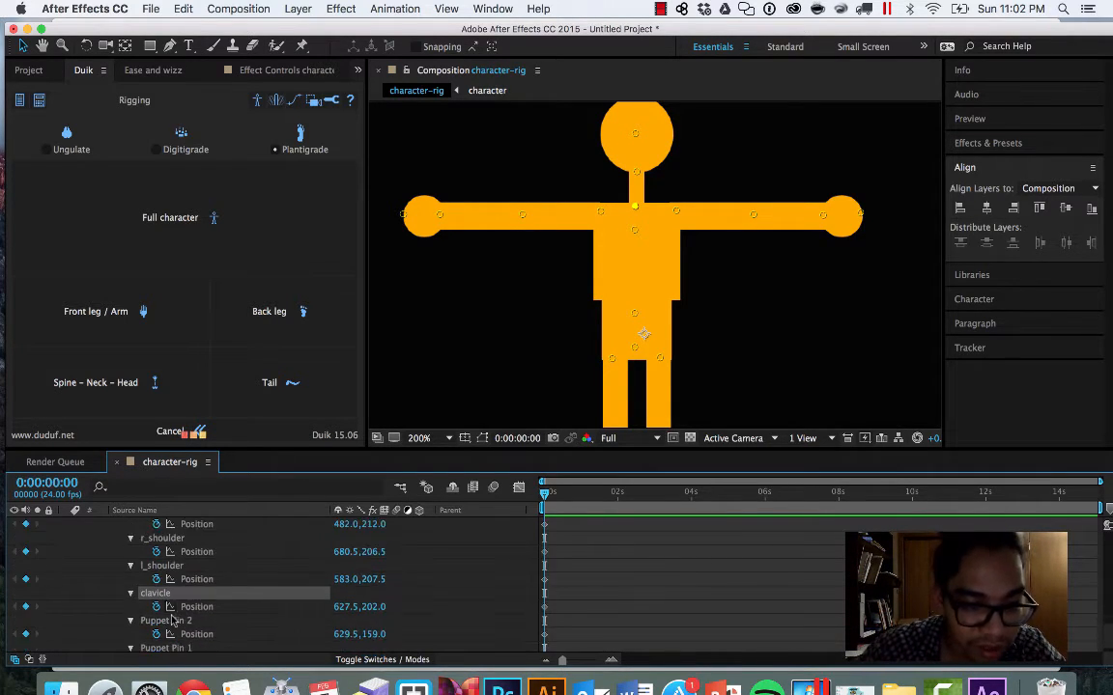
click(174, 608)
key(Return)
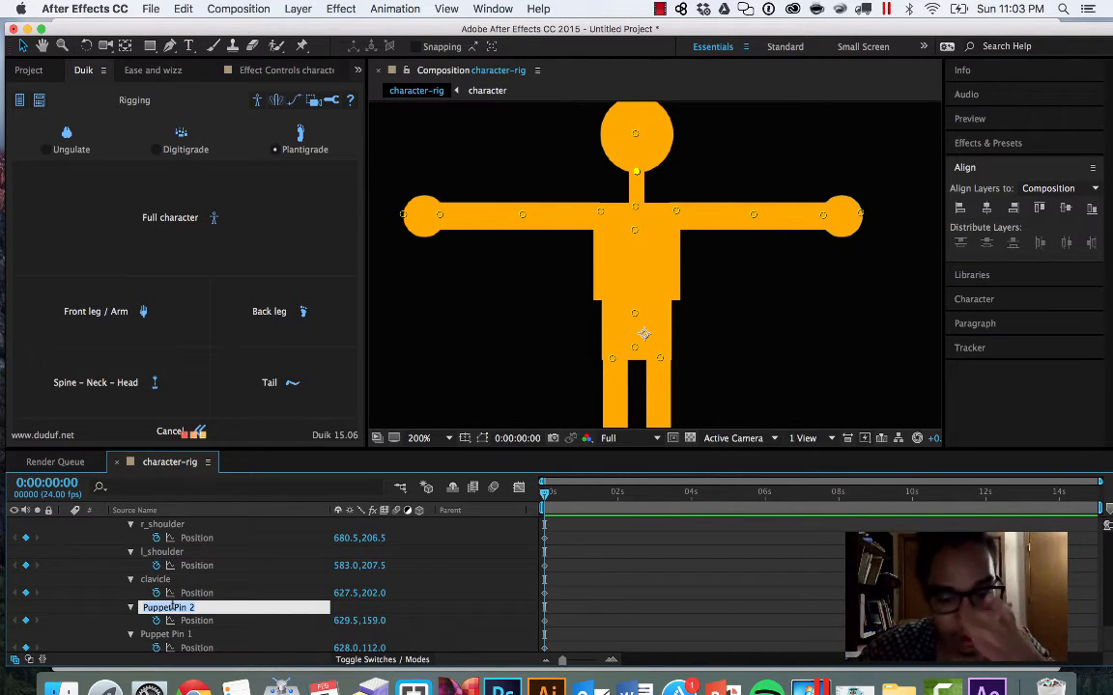
text(neck)
key(Return)
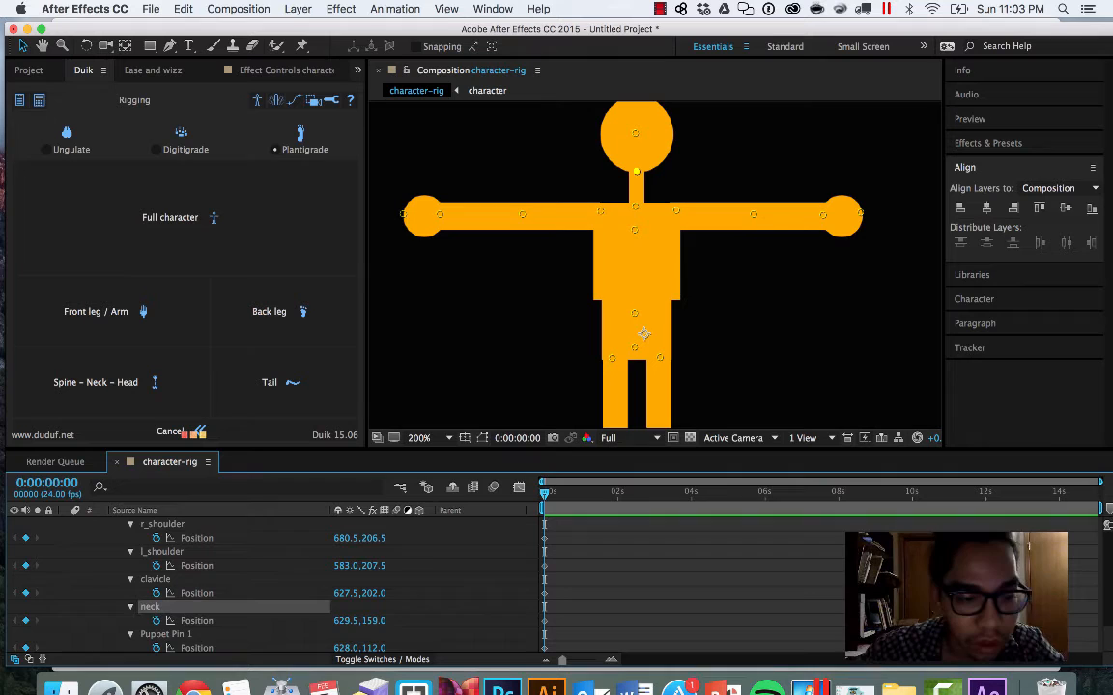
Step: Rename Puppet Pin 1 to head
click(174, 633)
key(Return)
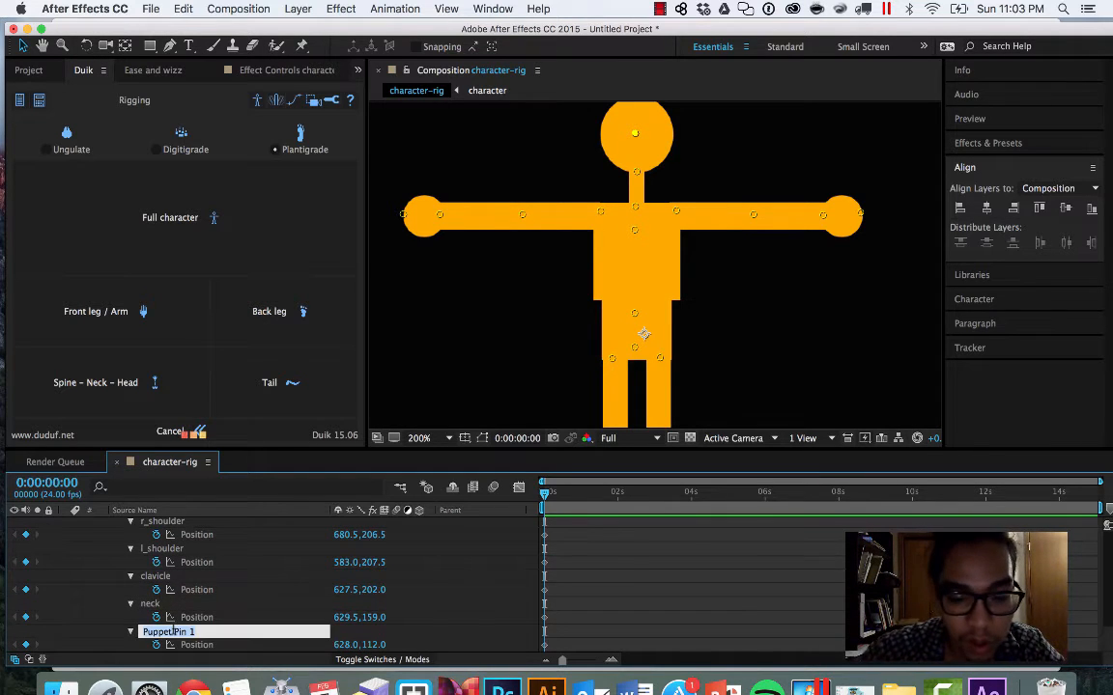
text(head)
key(Return)
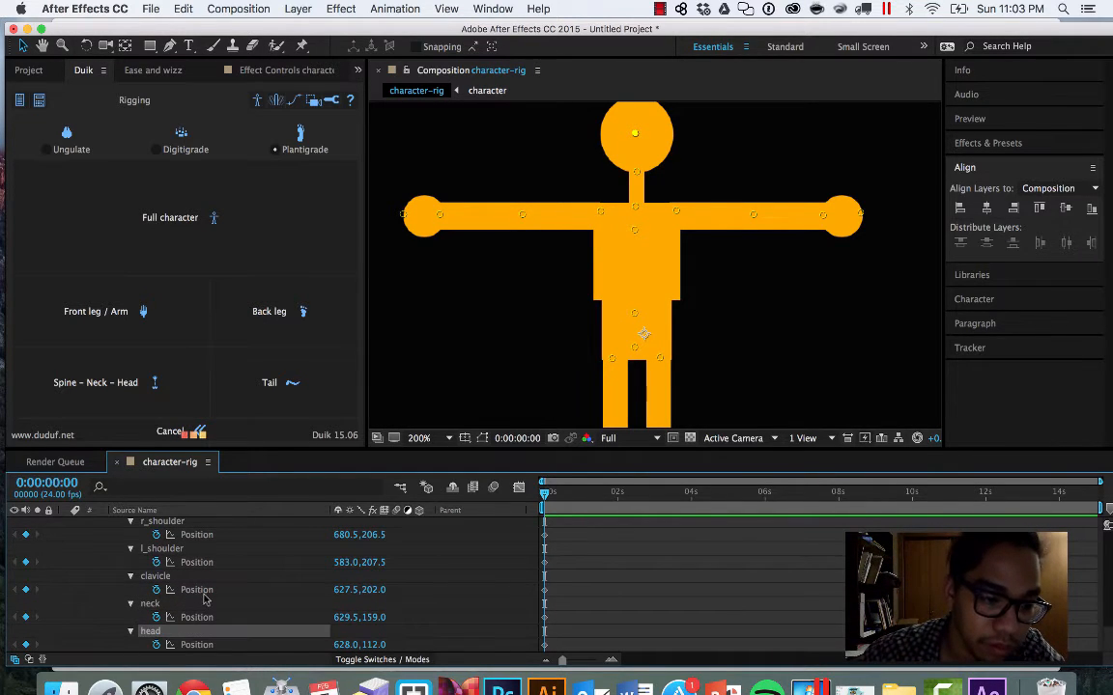
Step: Collapse the character layer's properties in the timeline and deselect the layer
scroll(193, 604, up, 10)
click(155, 524)
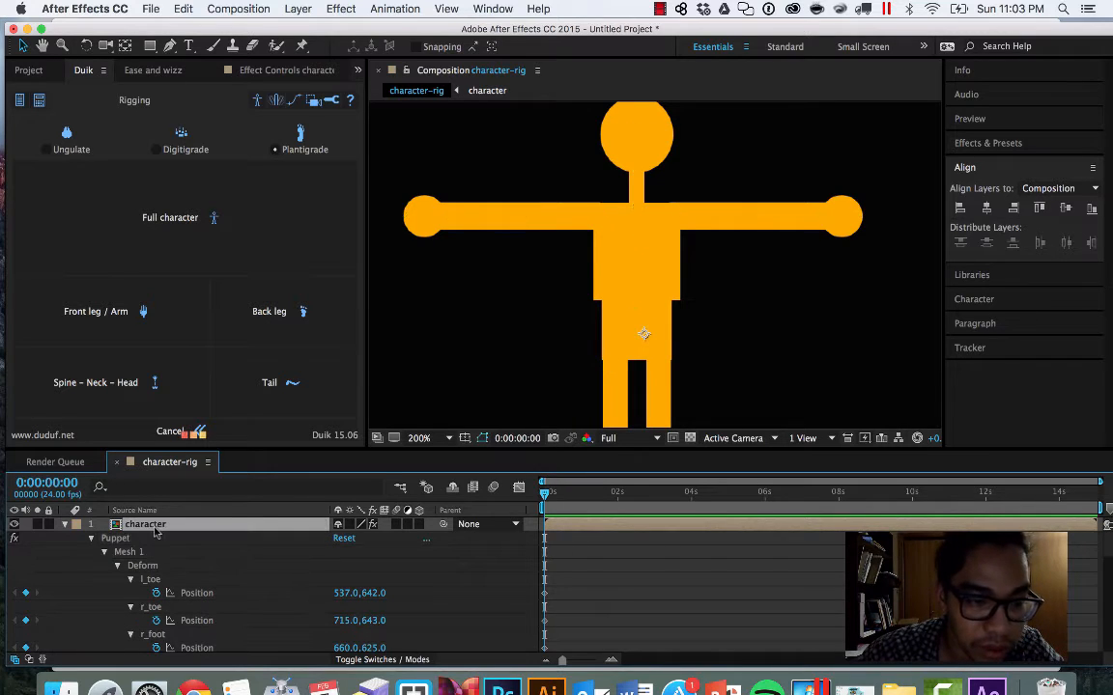
click(65, 523)
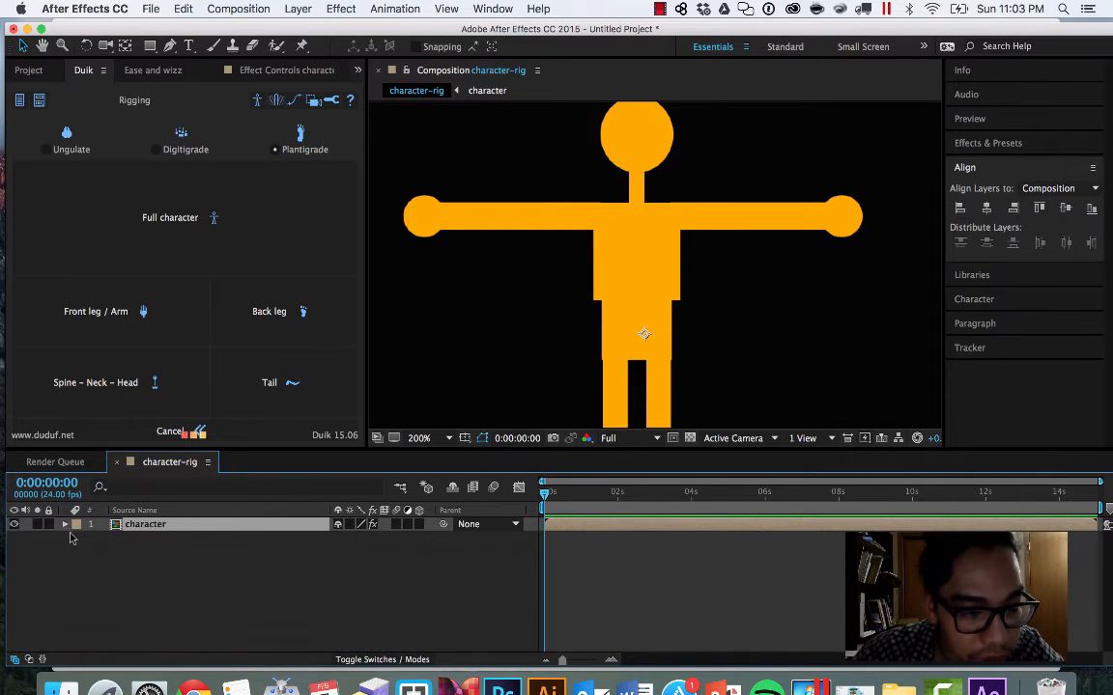
click(124, 539)
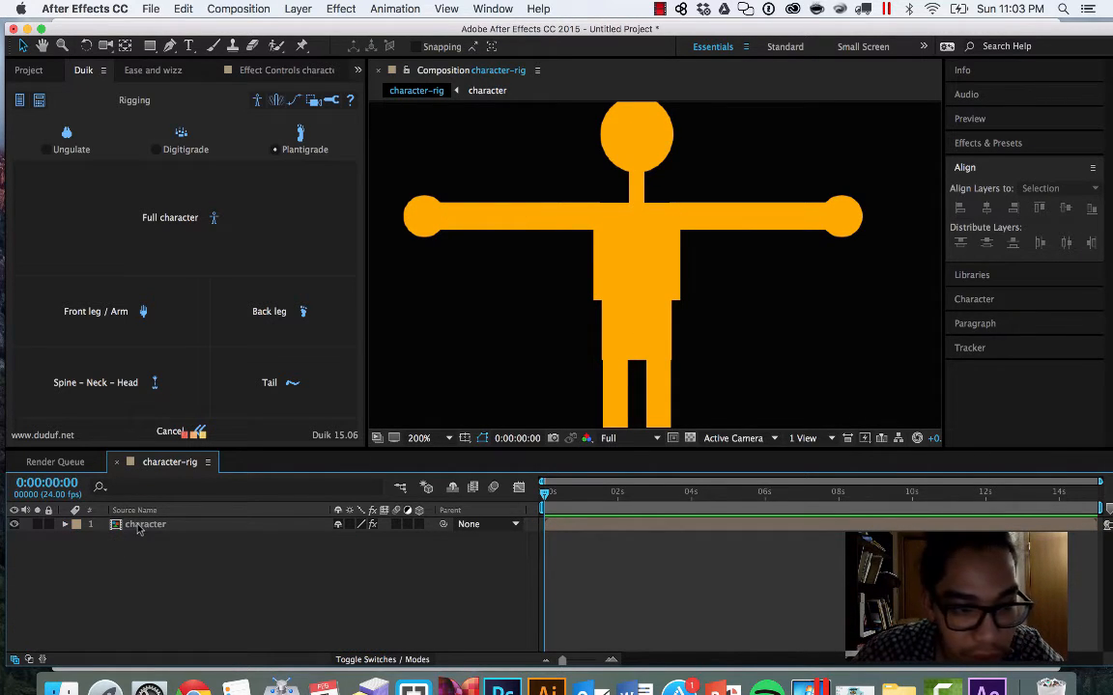
Step: Generate Duik bones from the puppet pins of the character layer
click(138, 526)
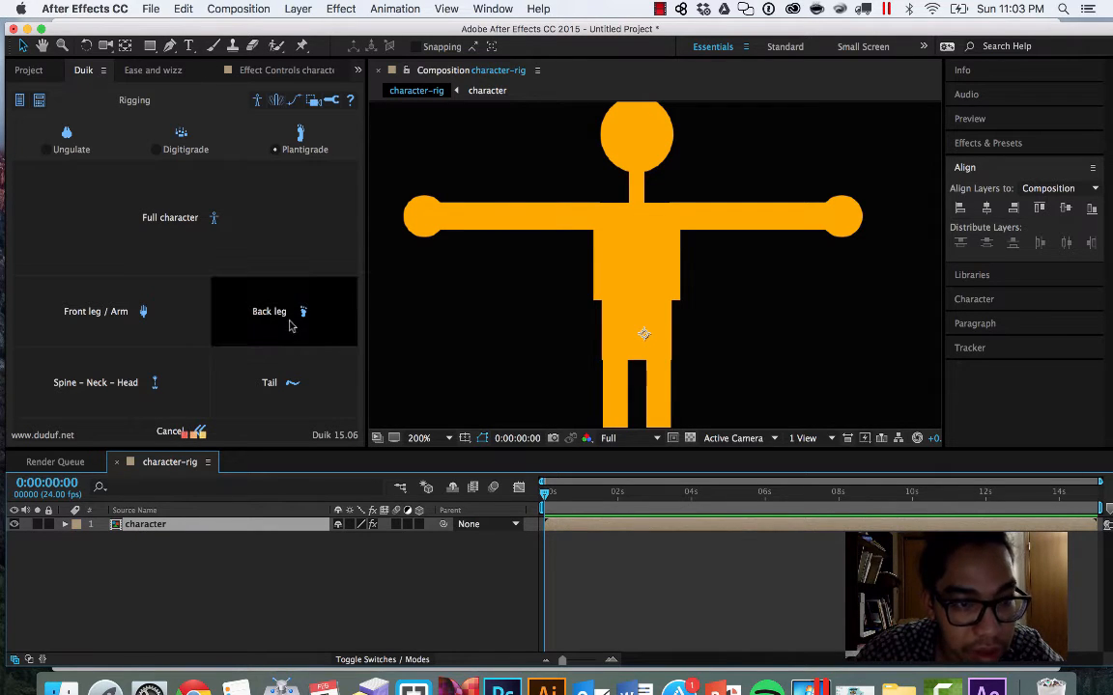
click(257, 101)
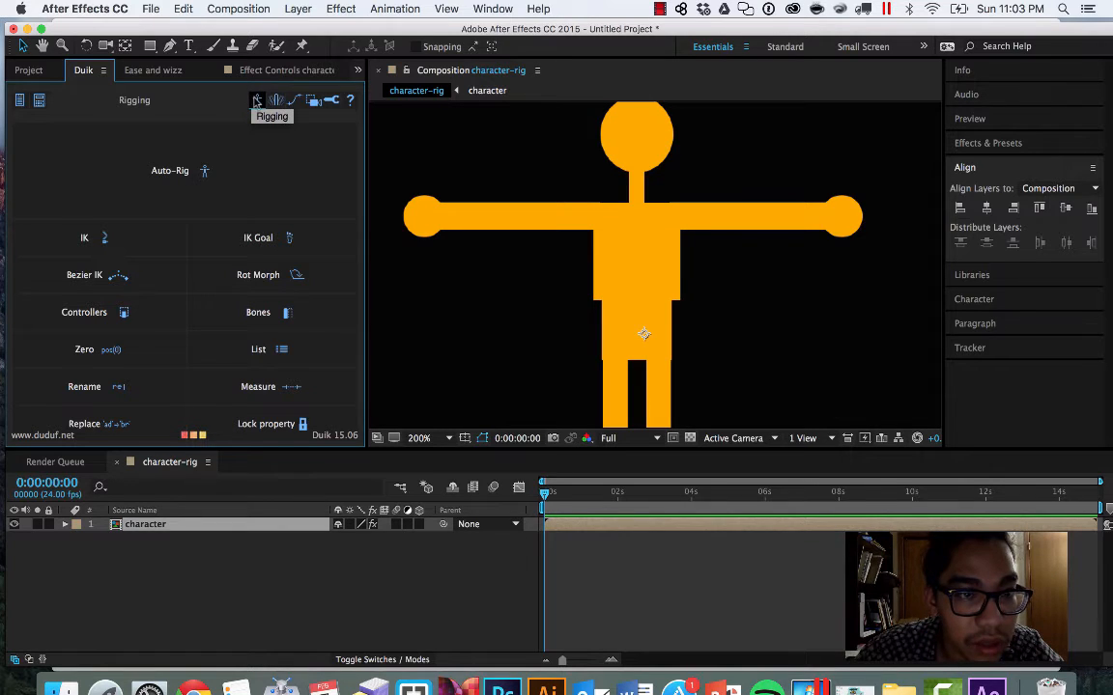
click(261, 320)
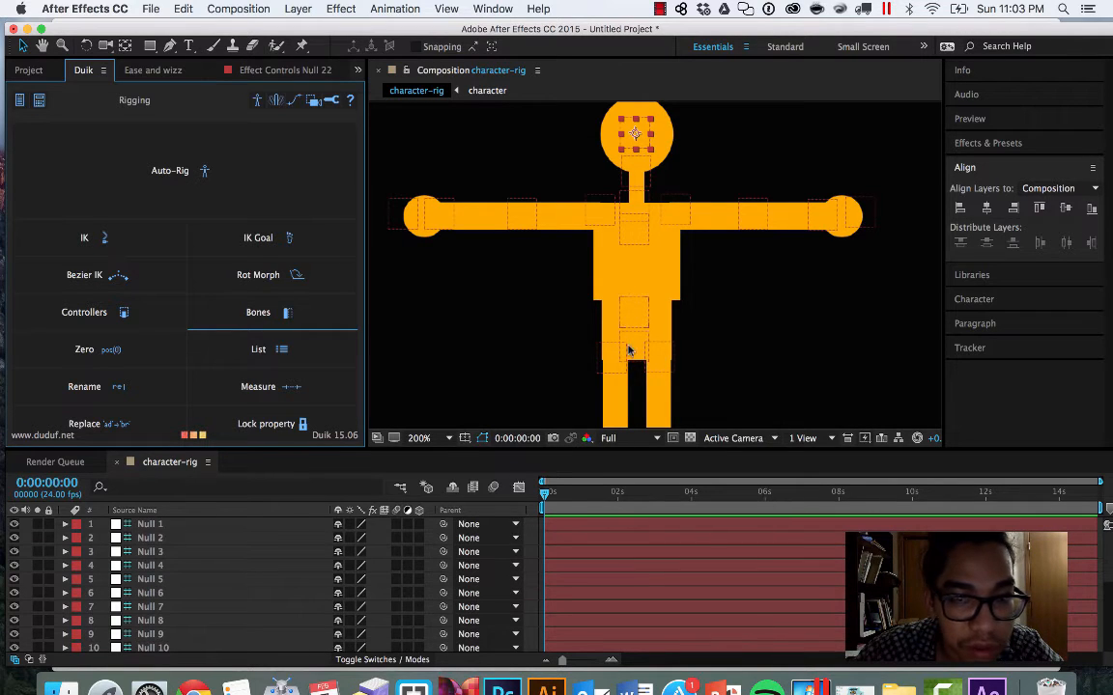
scroll(235, 551, down, 5)
scroll(230, 554, up, 5)
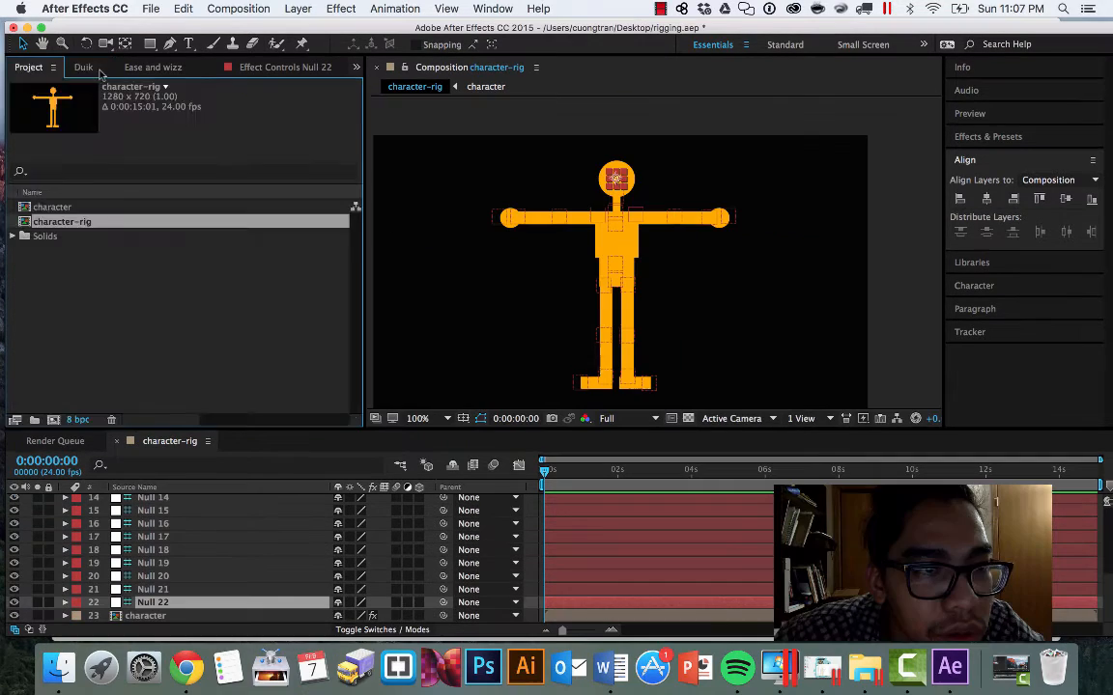
Step: Show the Duik tools and select all bone layers from Null 1 to Null 22
click(83, 67)
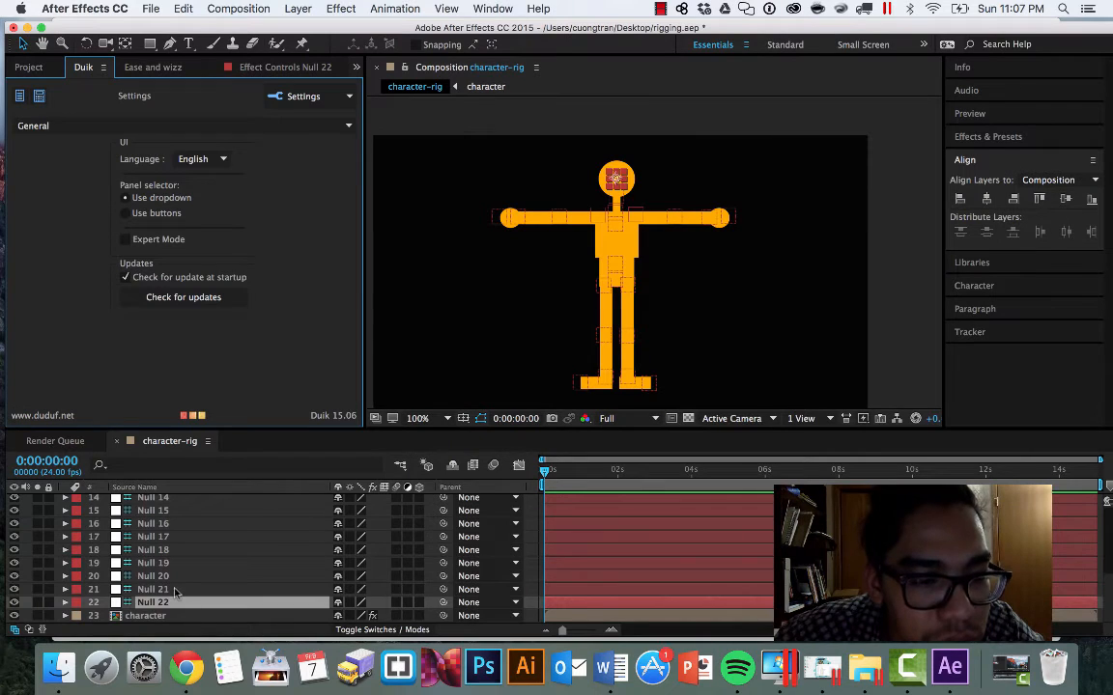
scroll(175, 570, up, 5)
shift+click(159, 500)
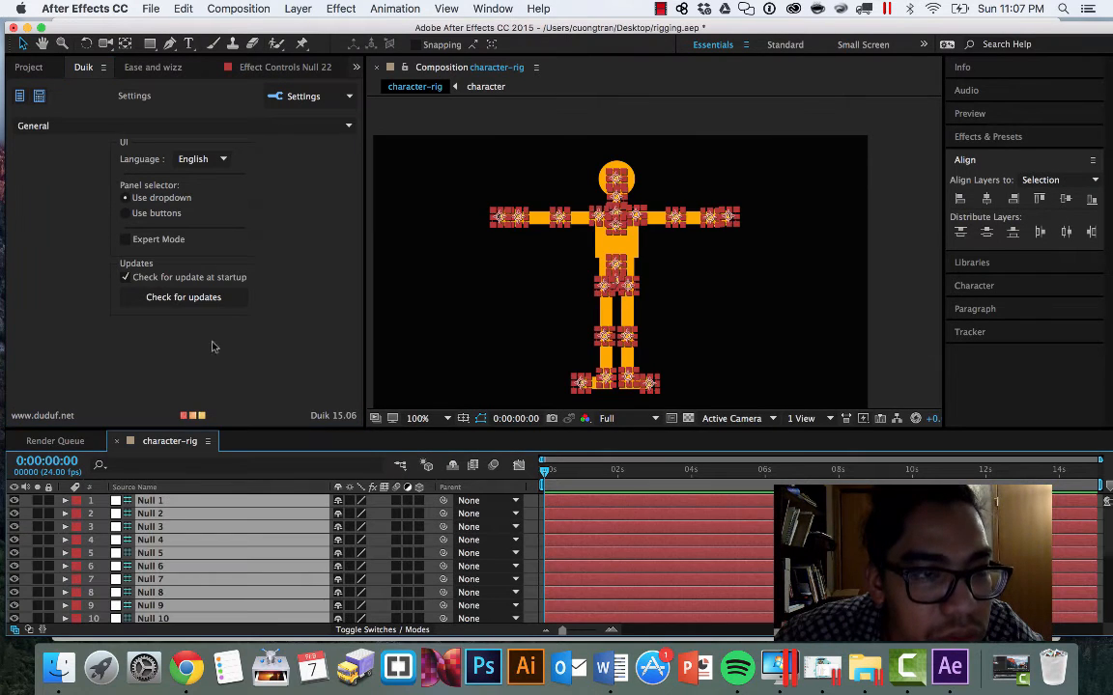
click(311, 96)
click(311, 139)
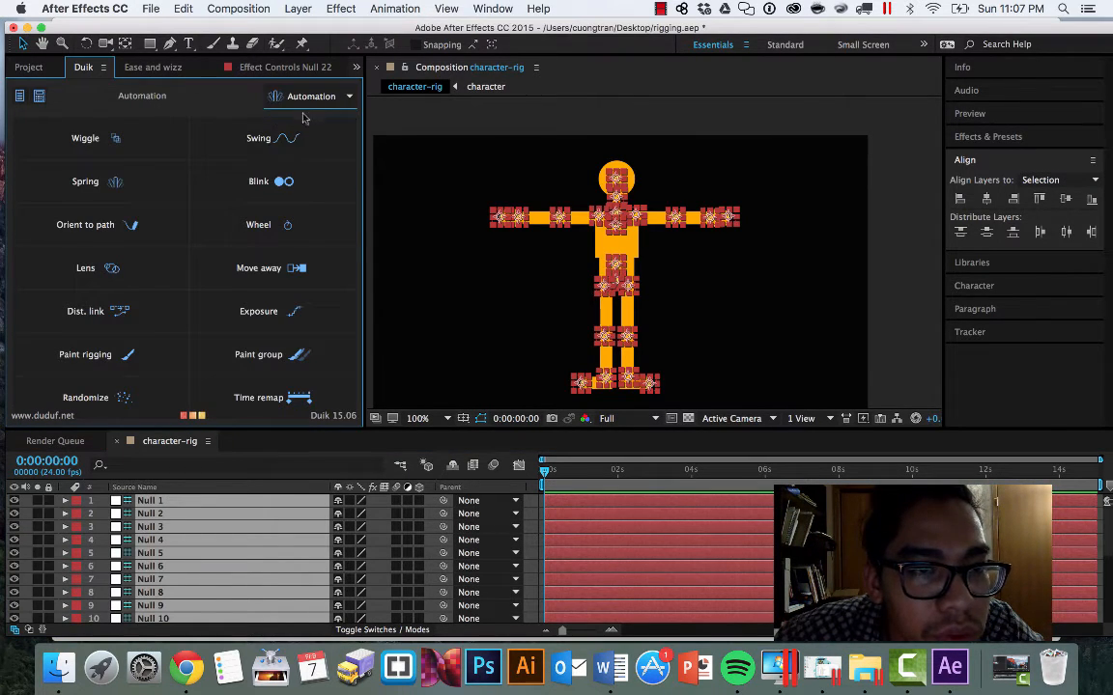
click(307, 97)
click(321, 164)
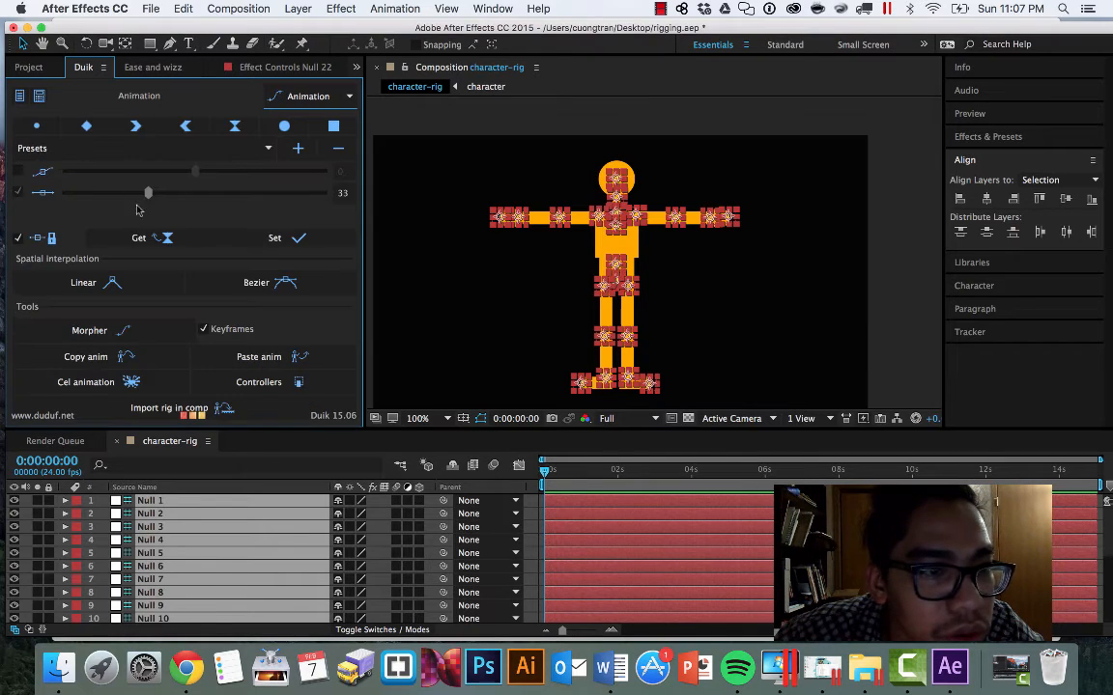
Step: Switch Duik to its Rigging tools and show the autorig options for the selected bone layers
click(307, 96)
click(301, 117)
click(174, 160)
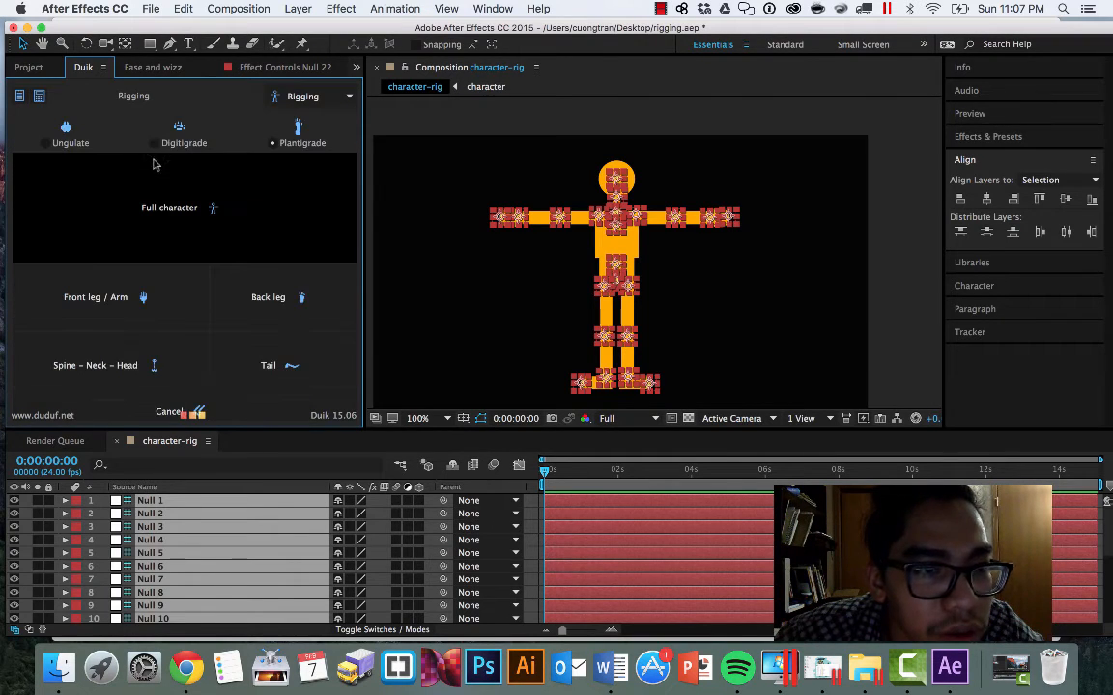
click(270, 275)
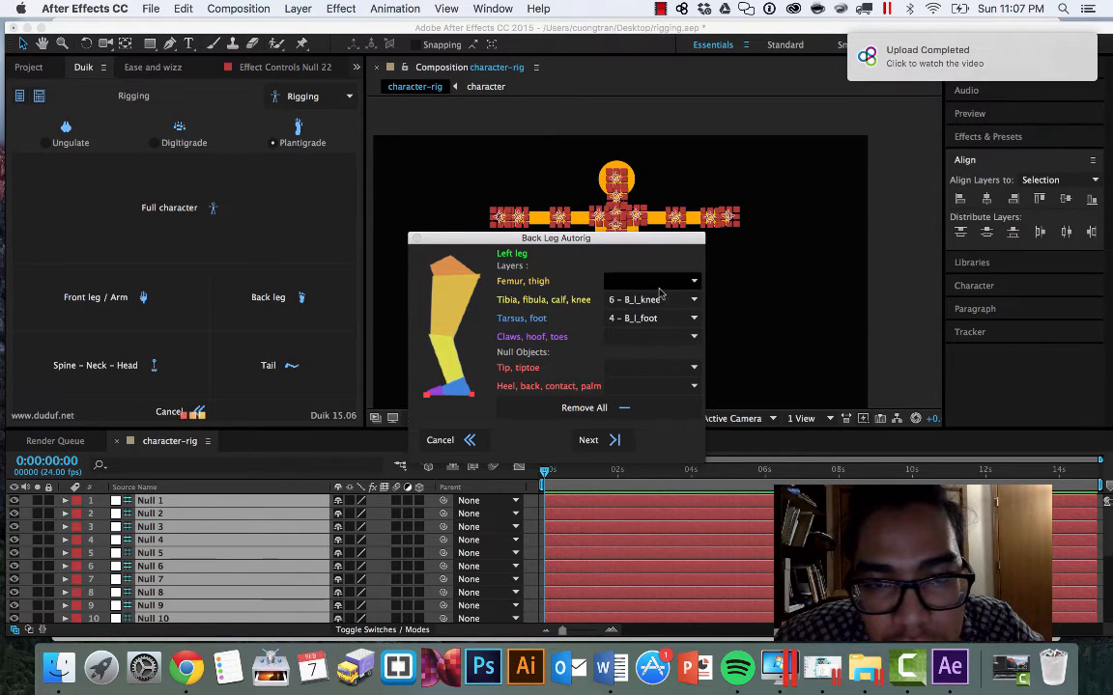
click(690, 283)
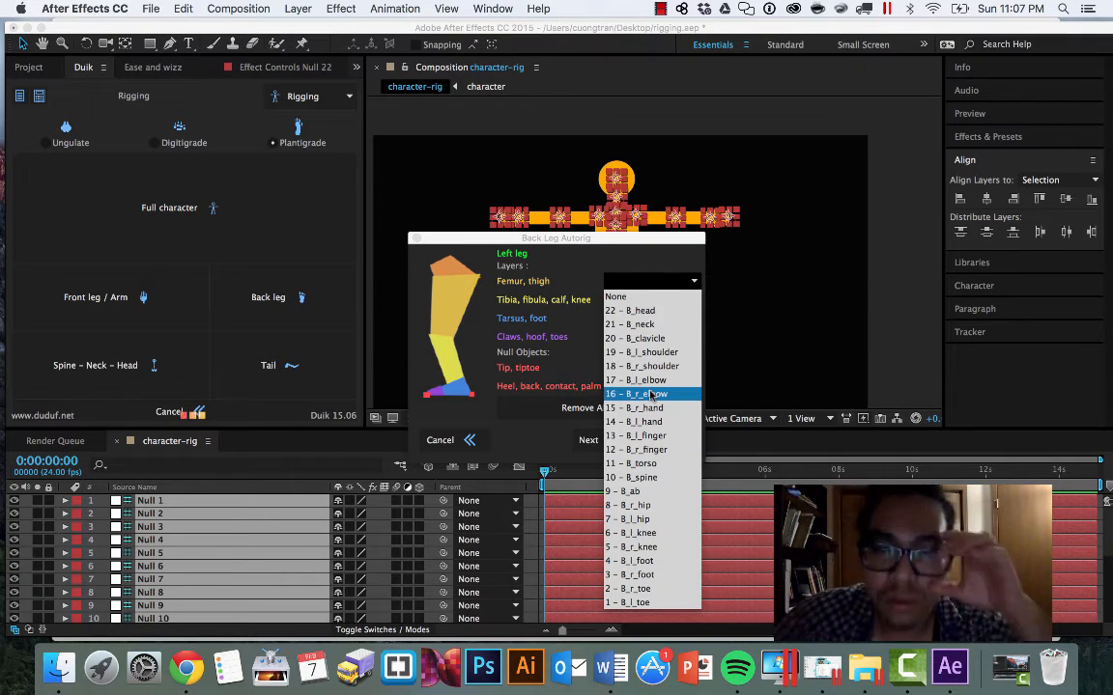
click(645, 296)
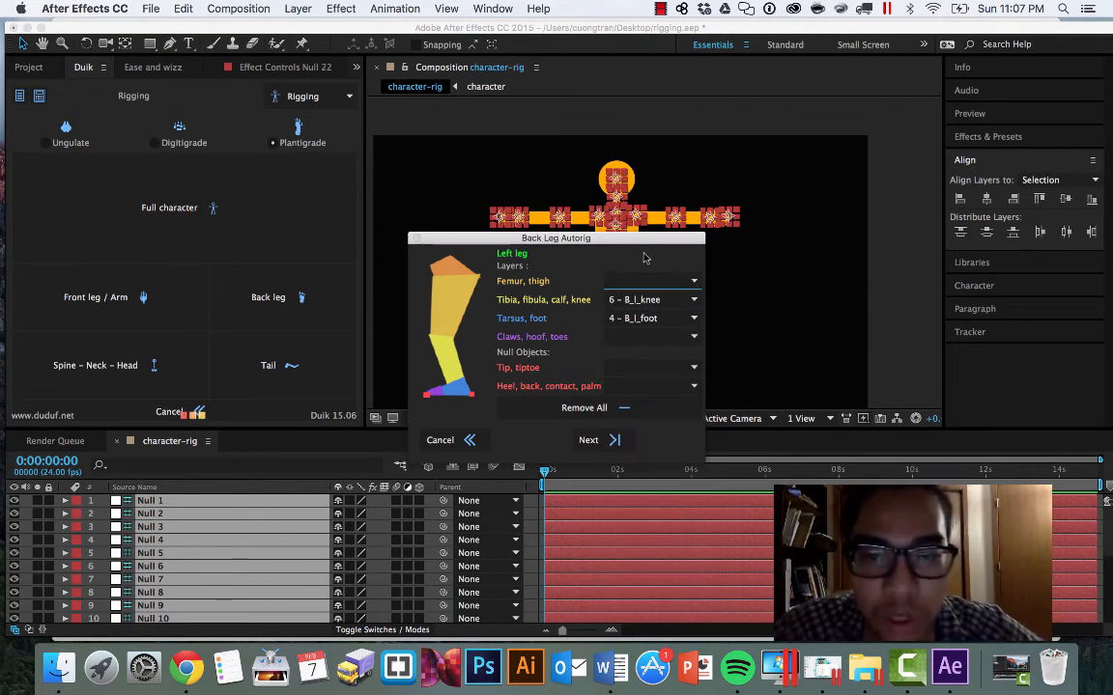
click(662, 284)
click(454, 372)
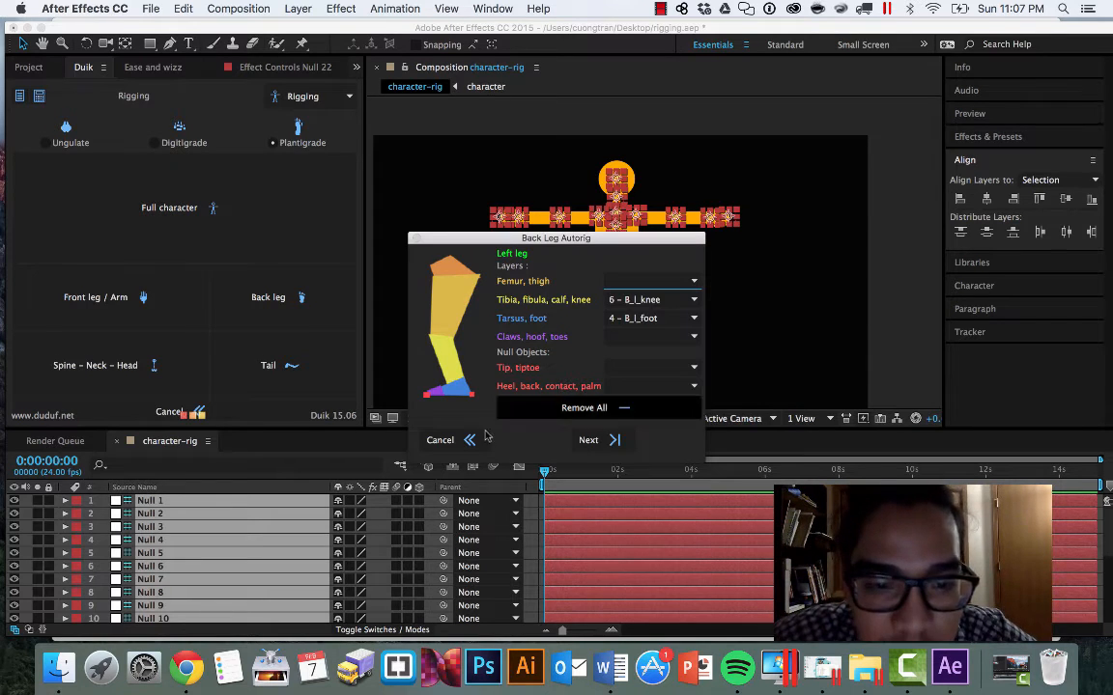
click(441, 440)
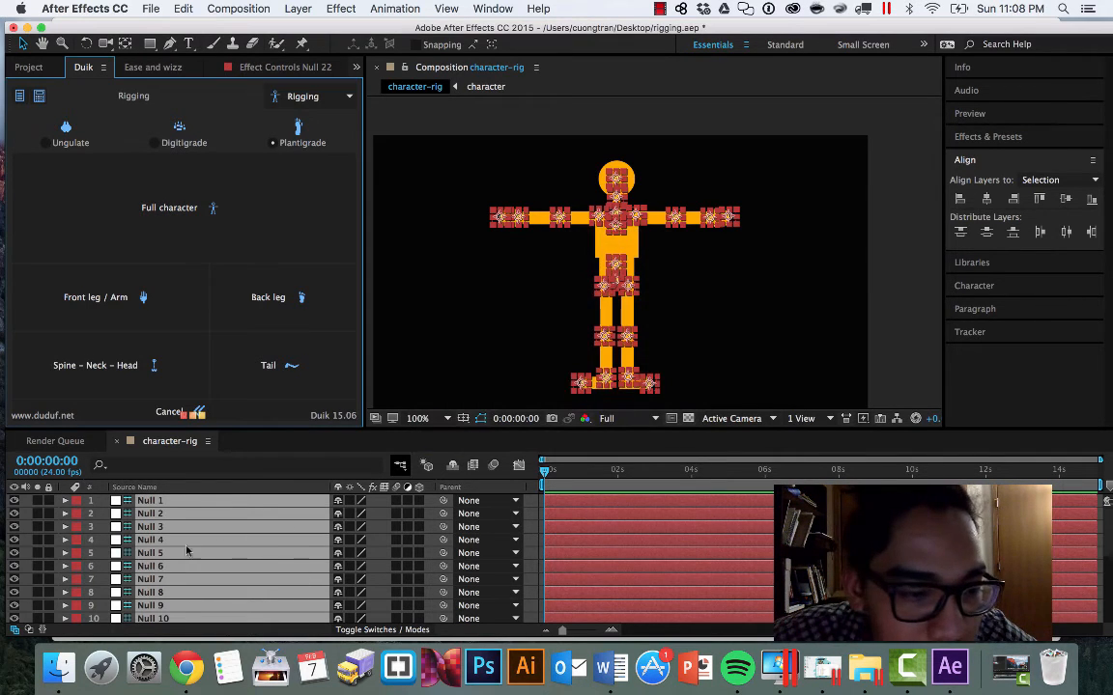
scroll(187, 549, down, 5)
scroll(188, 548, up, 5)
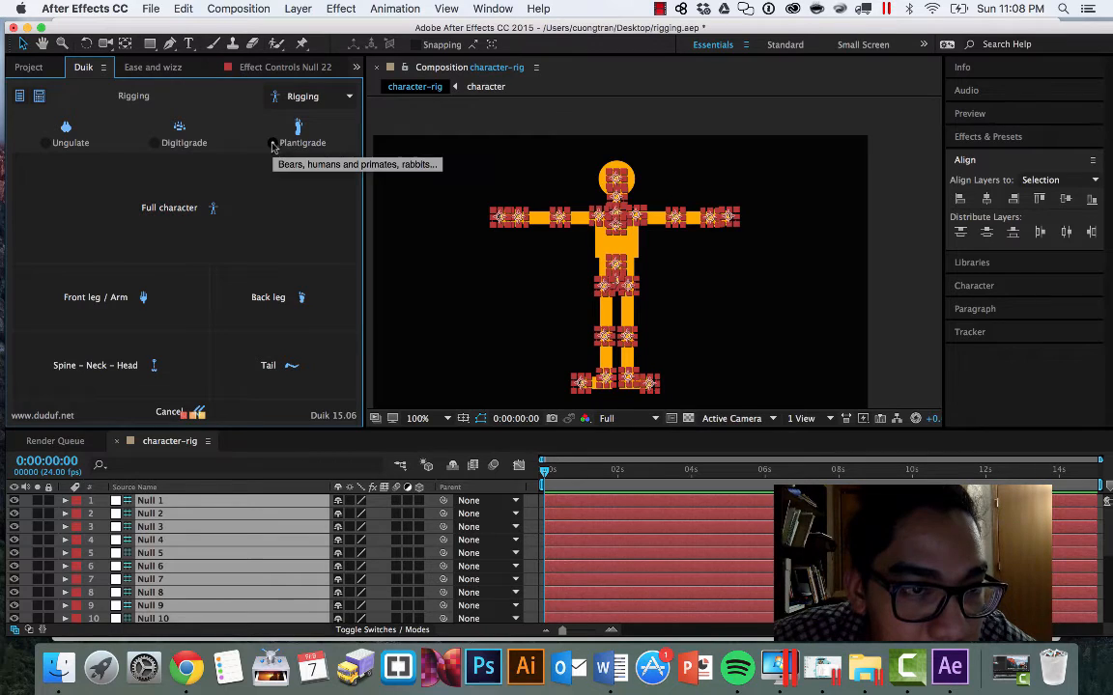
Step: Start the plantigrade full-character autorig and assign B_l_hip to the left leg's thigh and B_l_toe to its toes
click(291, 210)
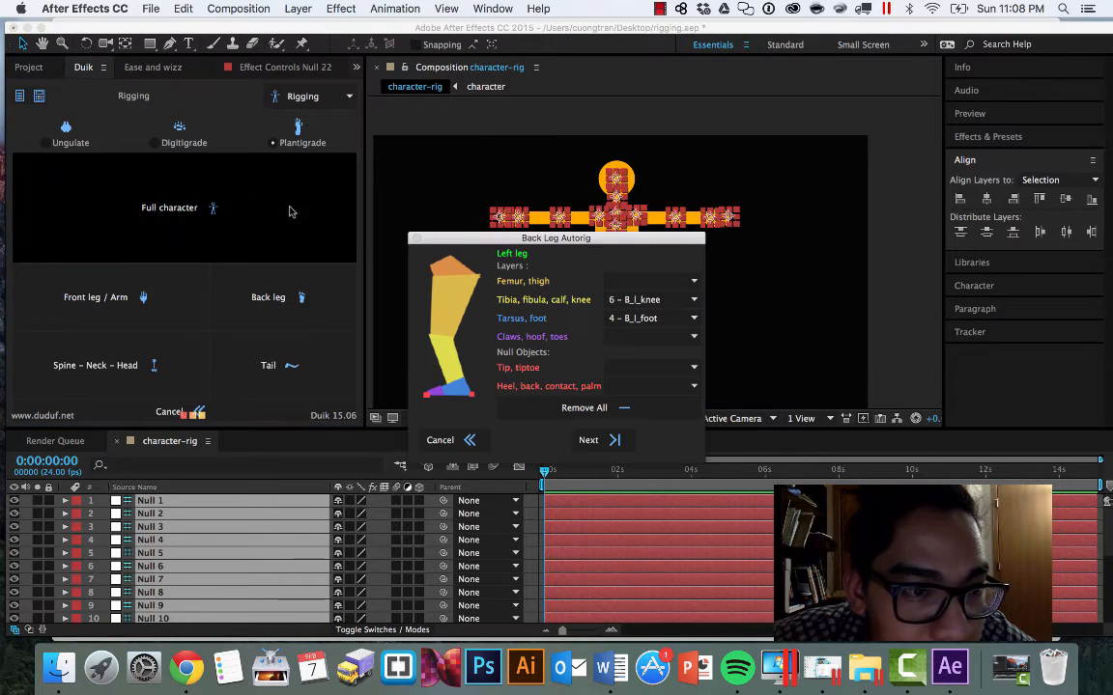
click(664, 302)
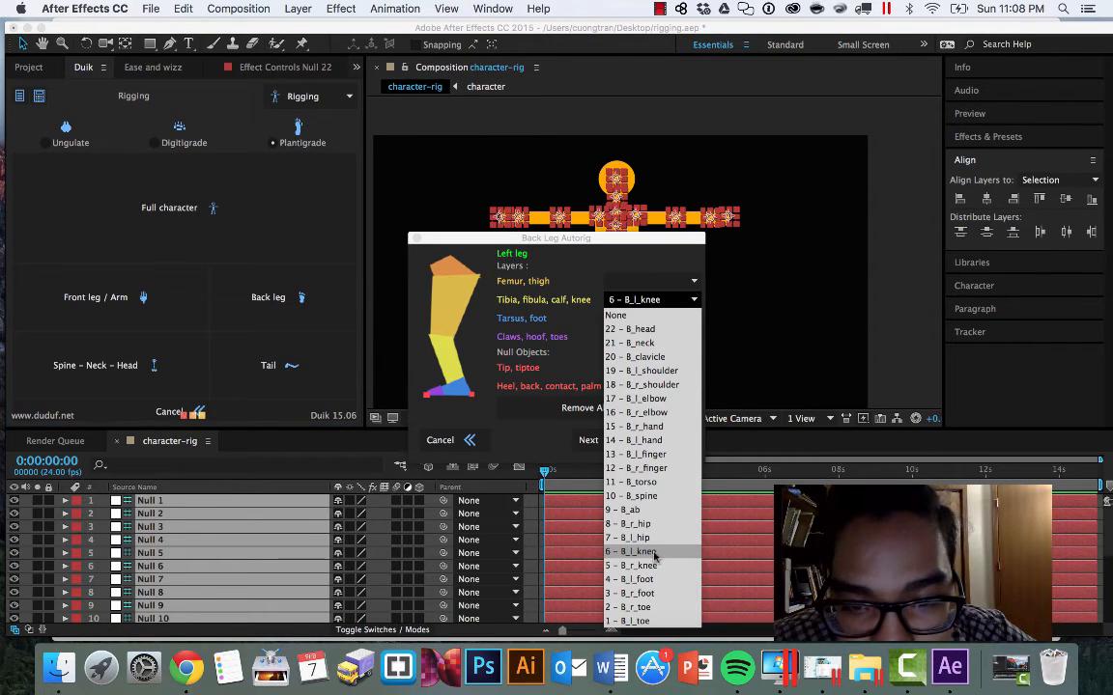
click(618, 272)
click(649, 280)
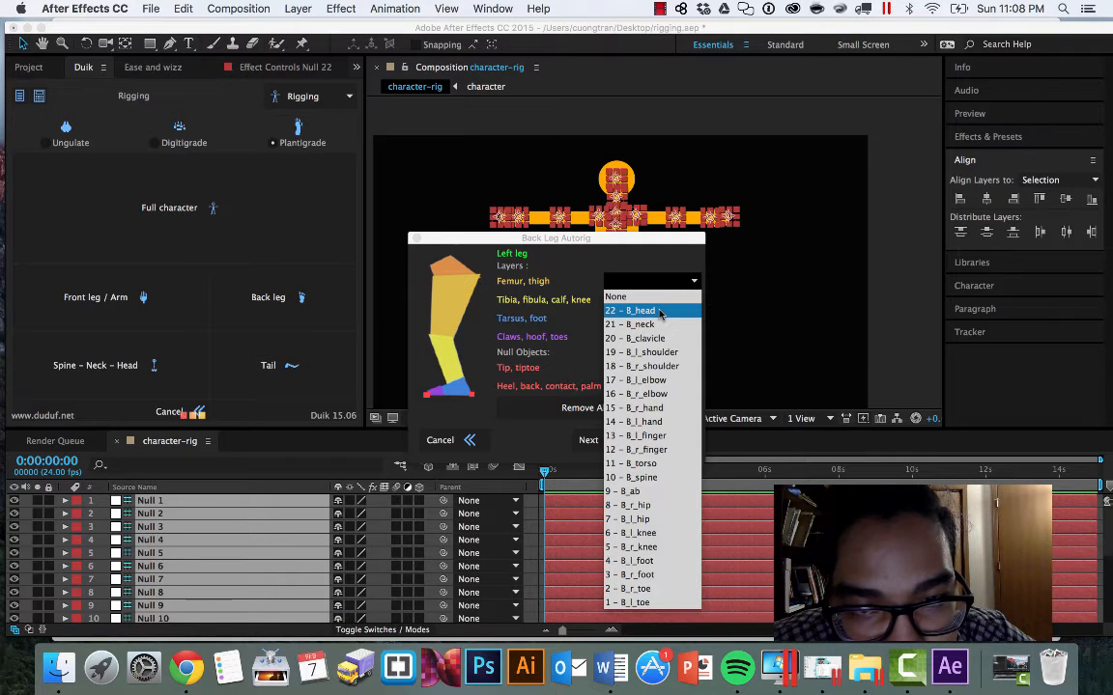
click(634, 264)
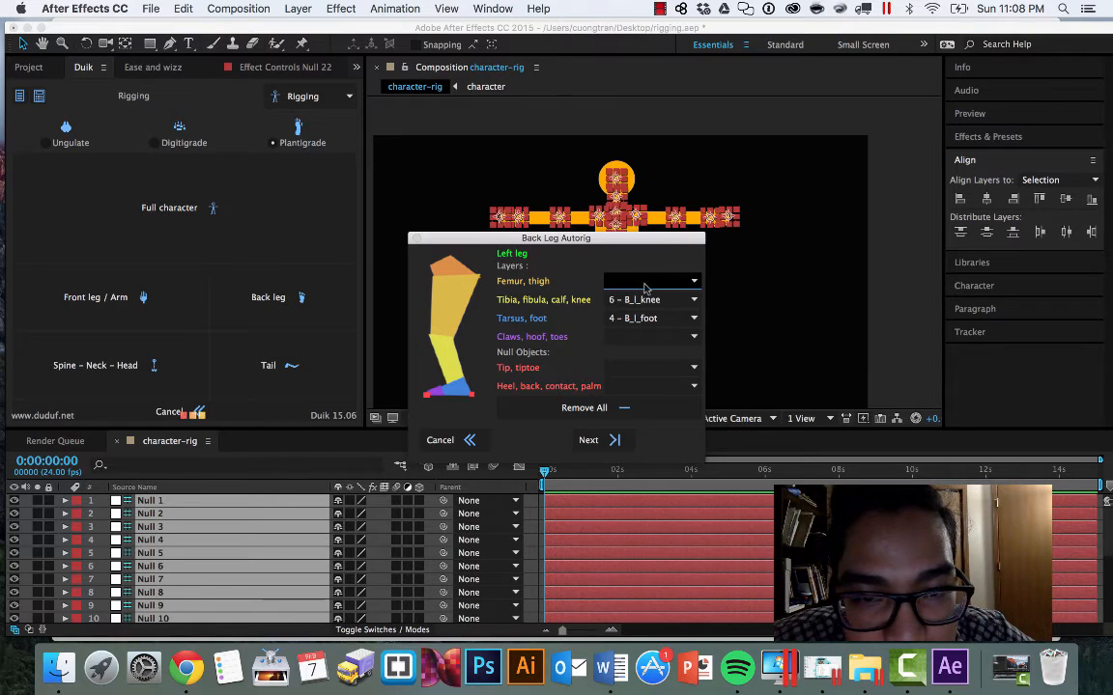
click(649, 281)
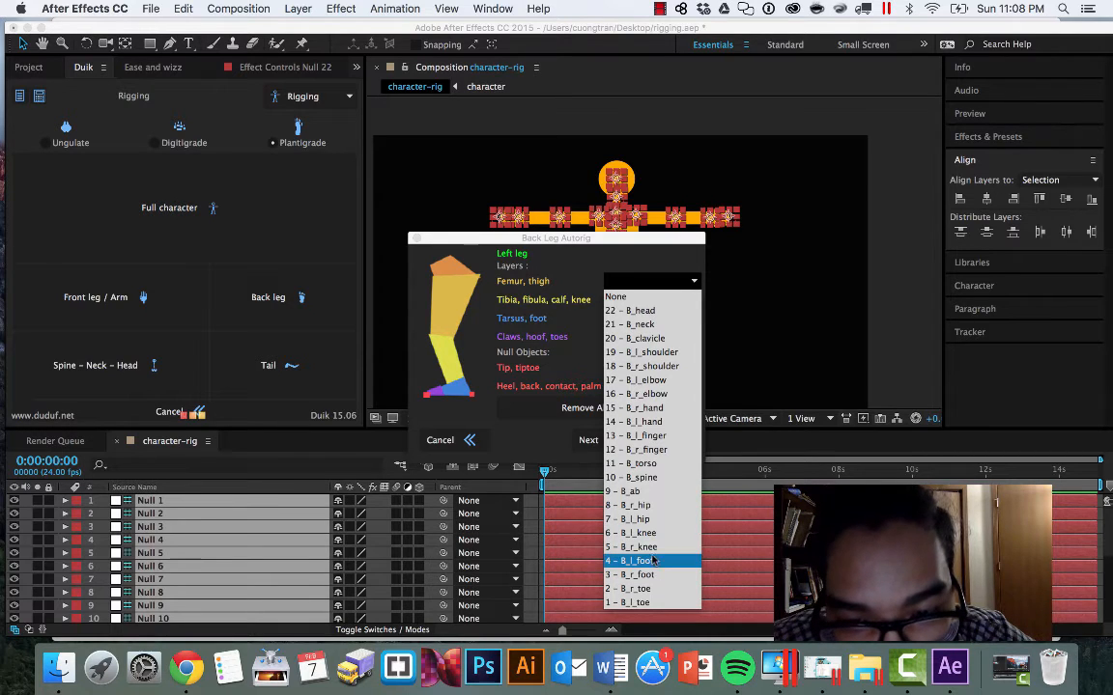
click(646, 522)
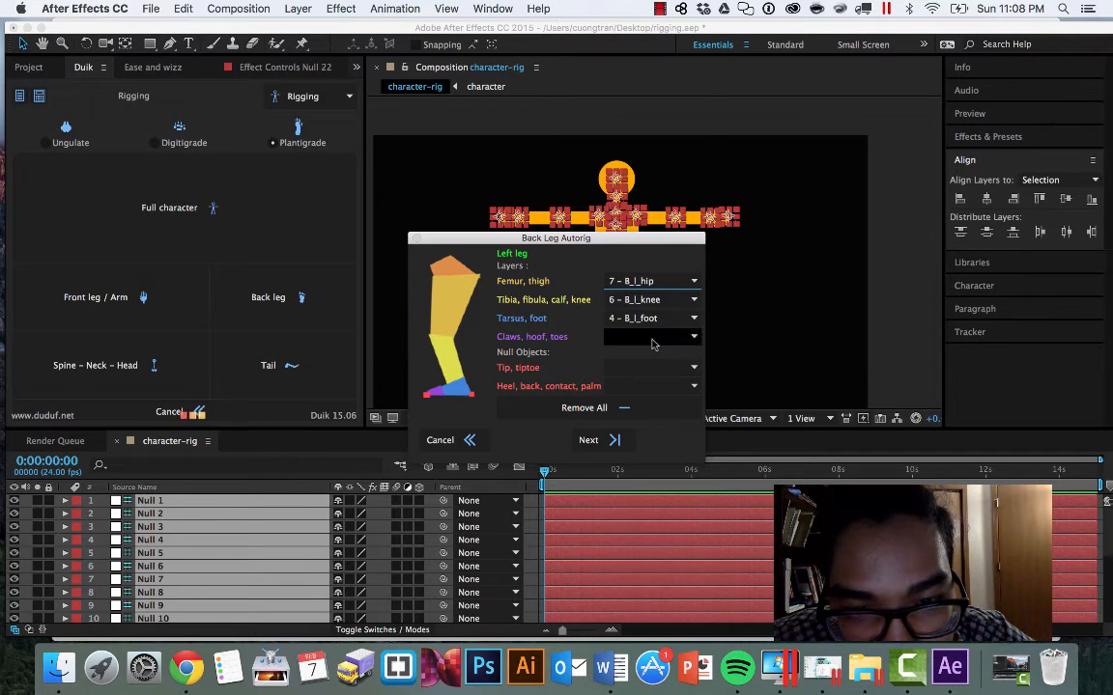
click(655, 337)
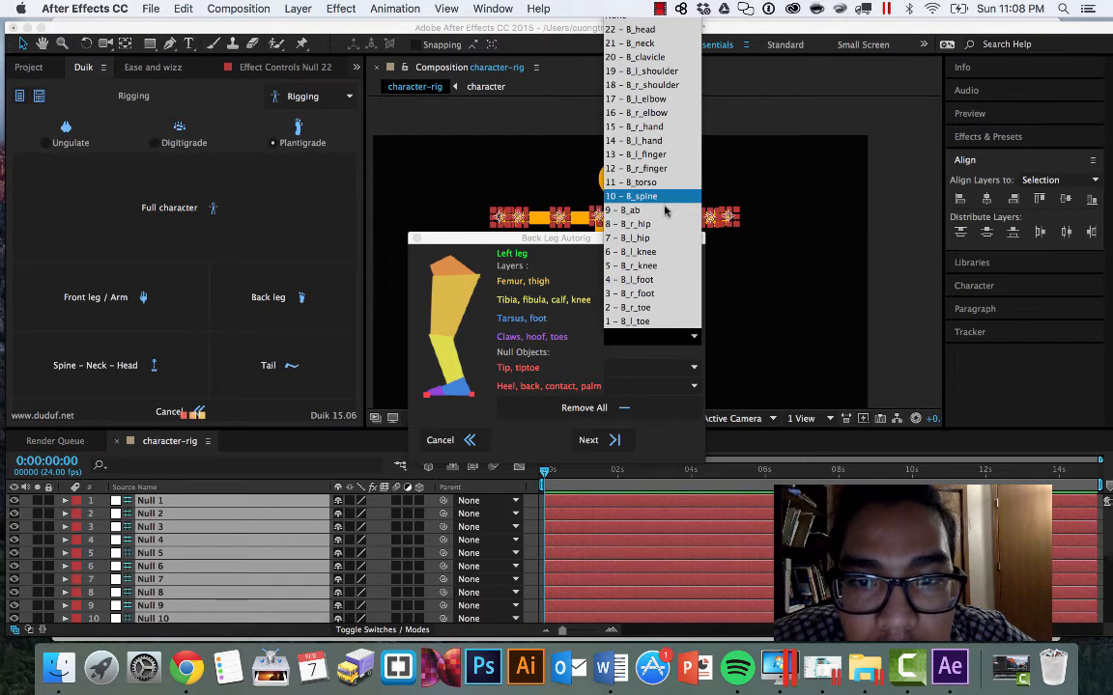
click(654, 322)
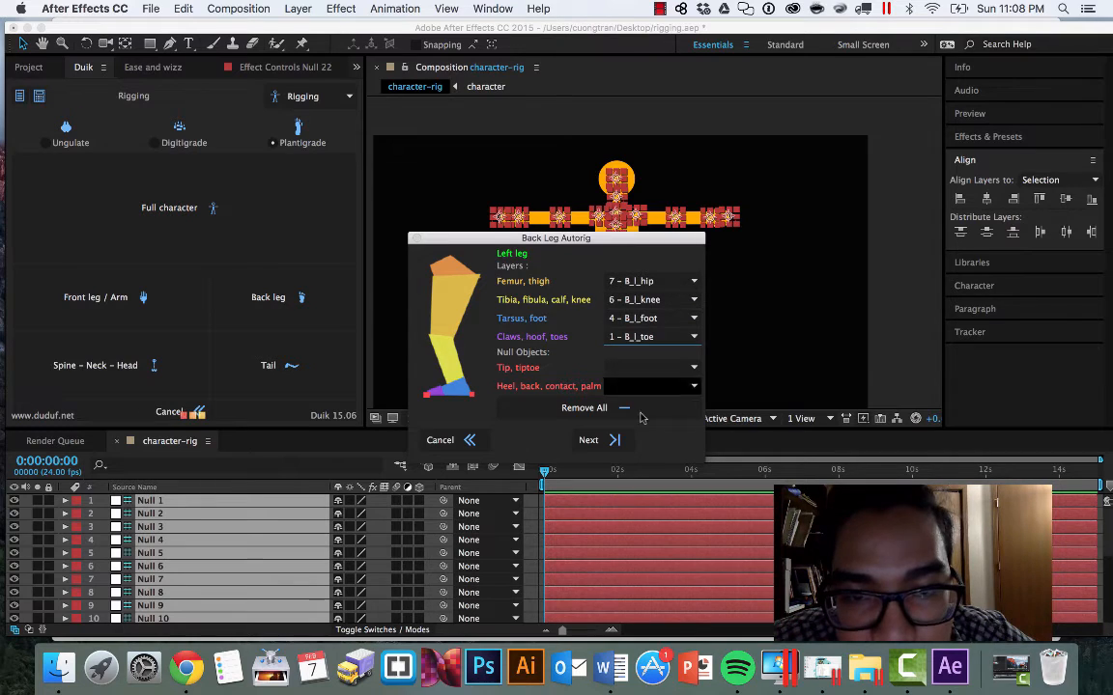
Step: Set the left leg's tip and heel null objects to None and proceed to the right leg
click(639, 368)
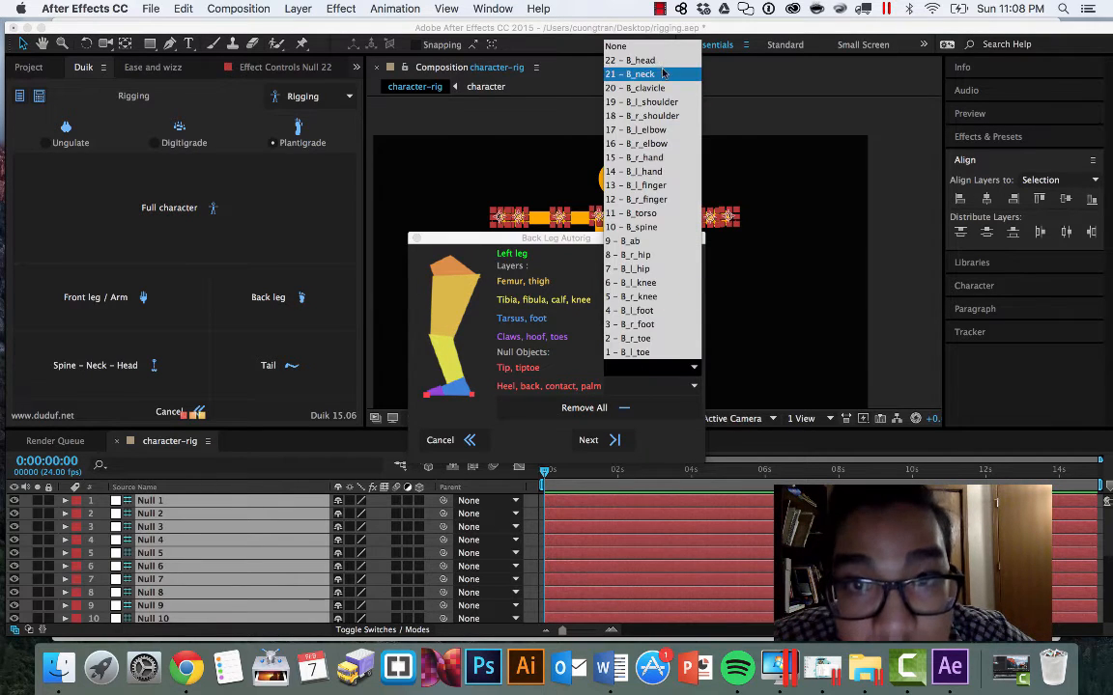
click(615, 46)
click(667, 385)
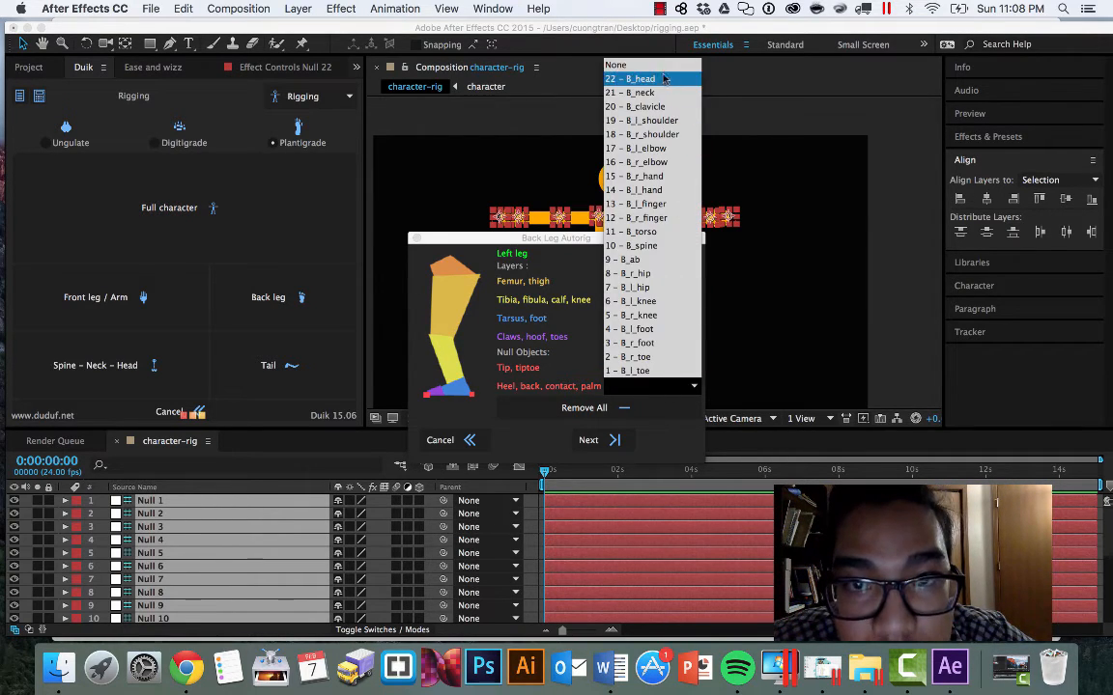
click(618, 65)
click(613, 440)
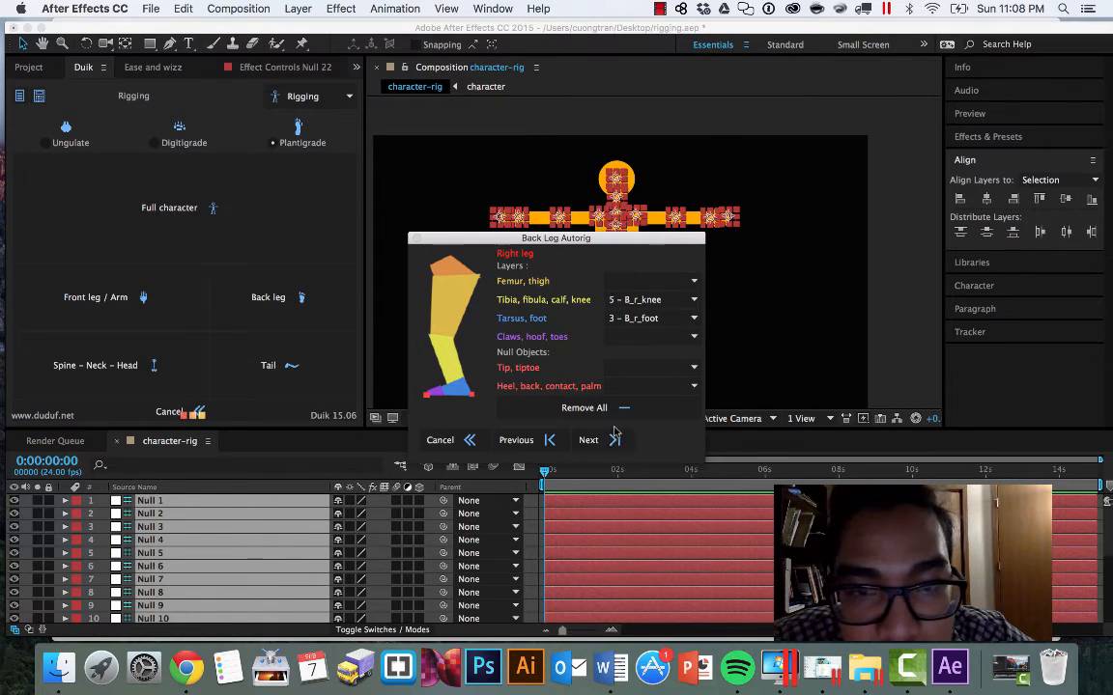
Step: Assign B_r_hip to the right leg's thigh and B_r_toe to its toes
click(675, 281)
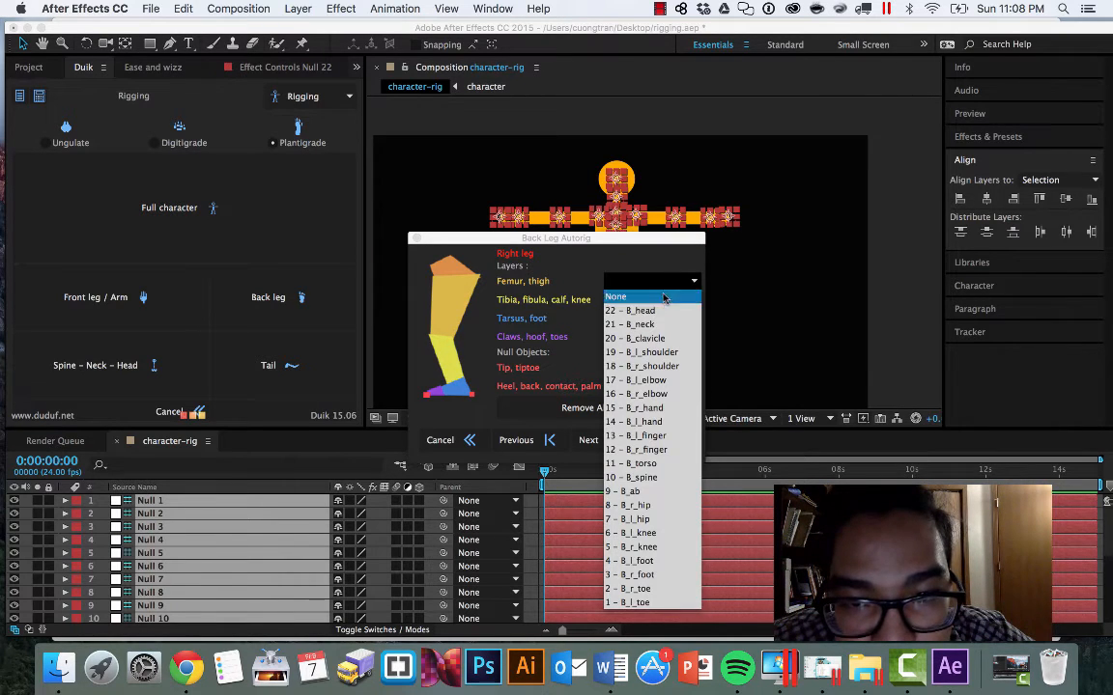
click(635, 505)
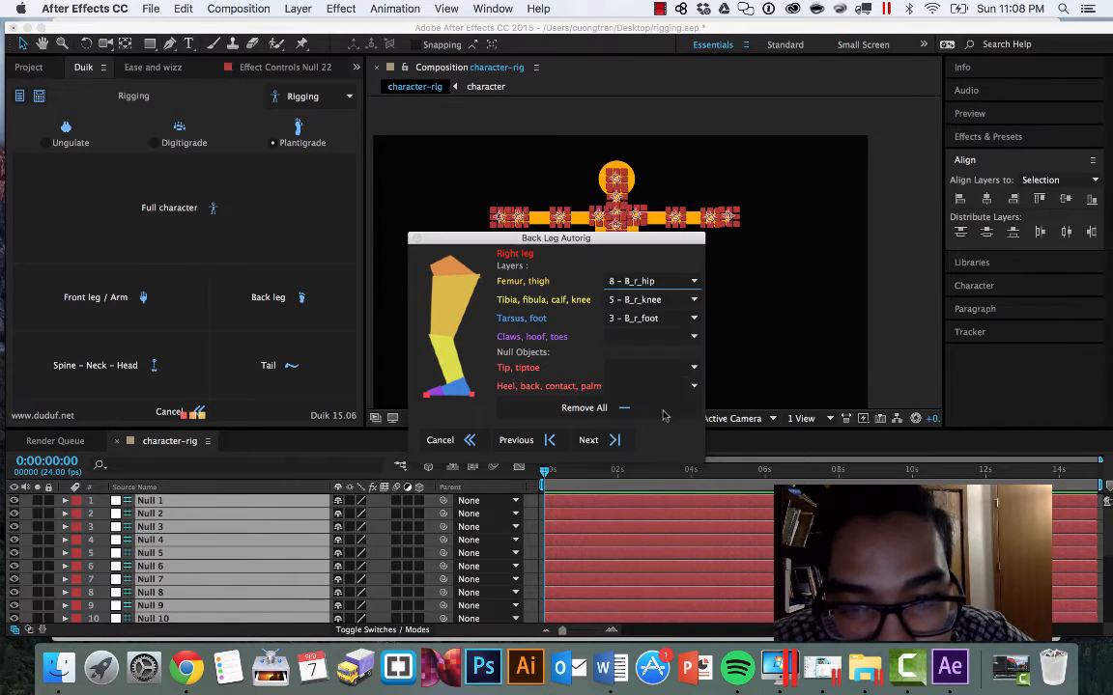
click(676, 336)
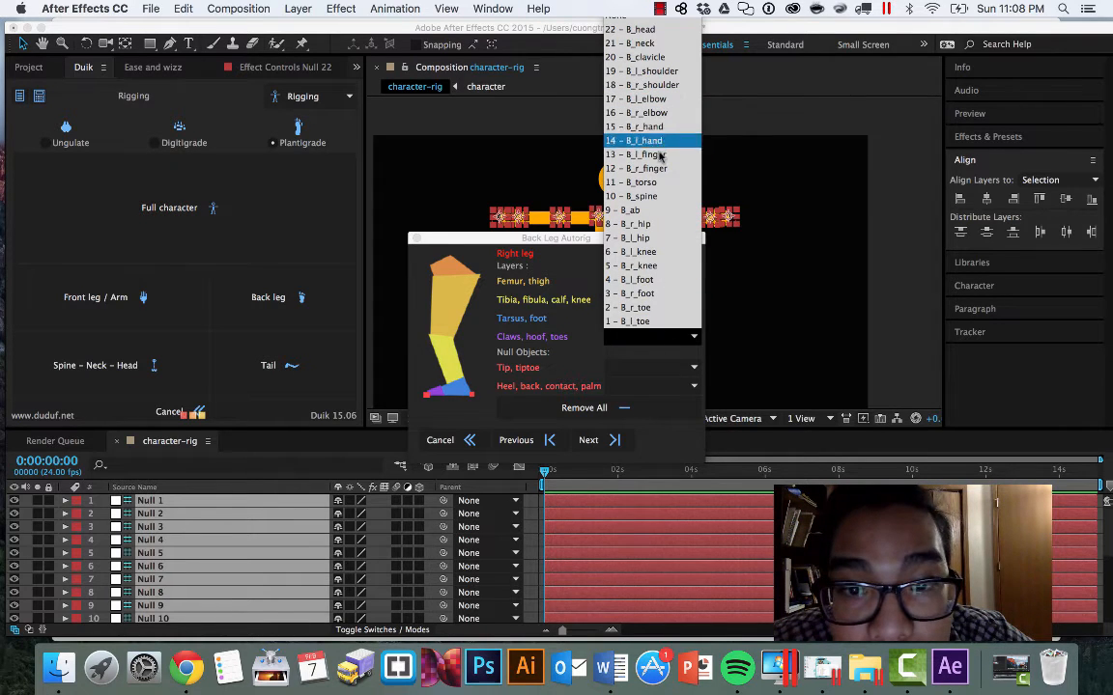
click(637, 307)
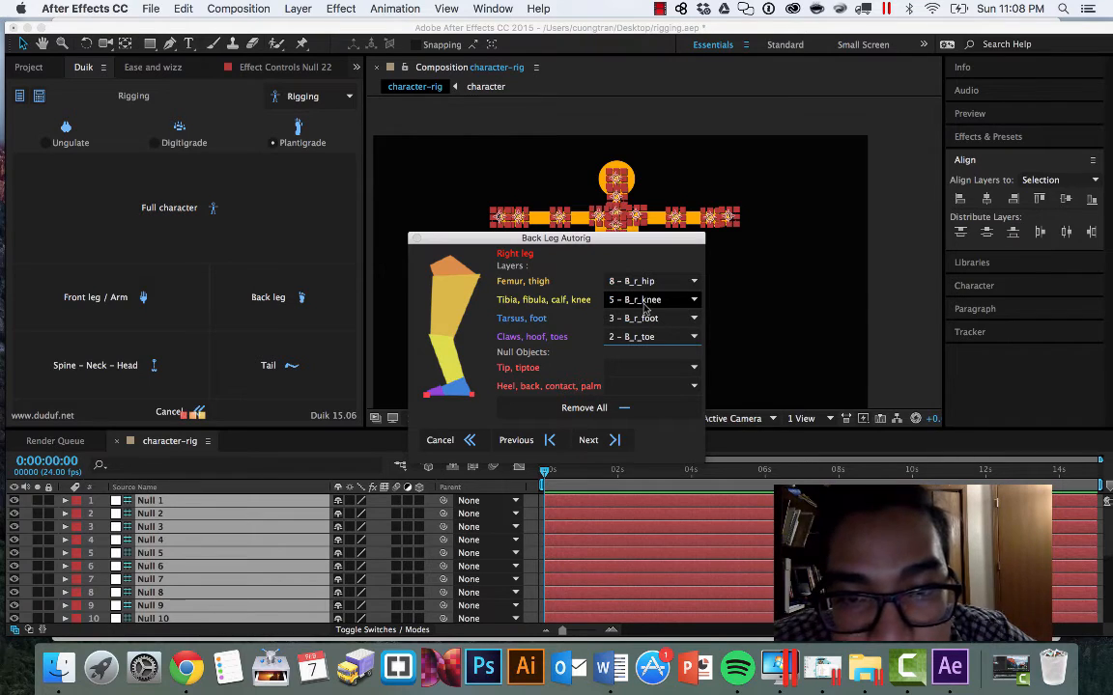
Step: Set the right leg's tip and heel null objects to None and proceed to the left arm
click(641, 368)
click(628, 39)
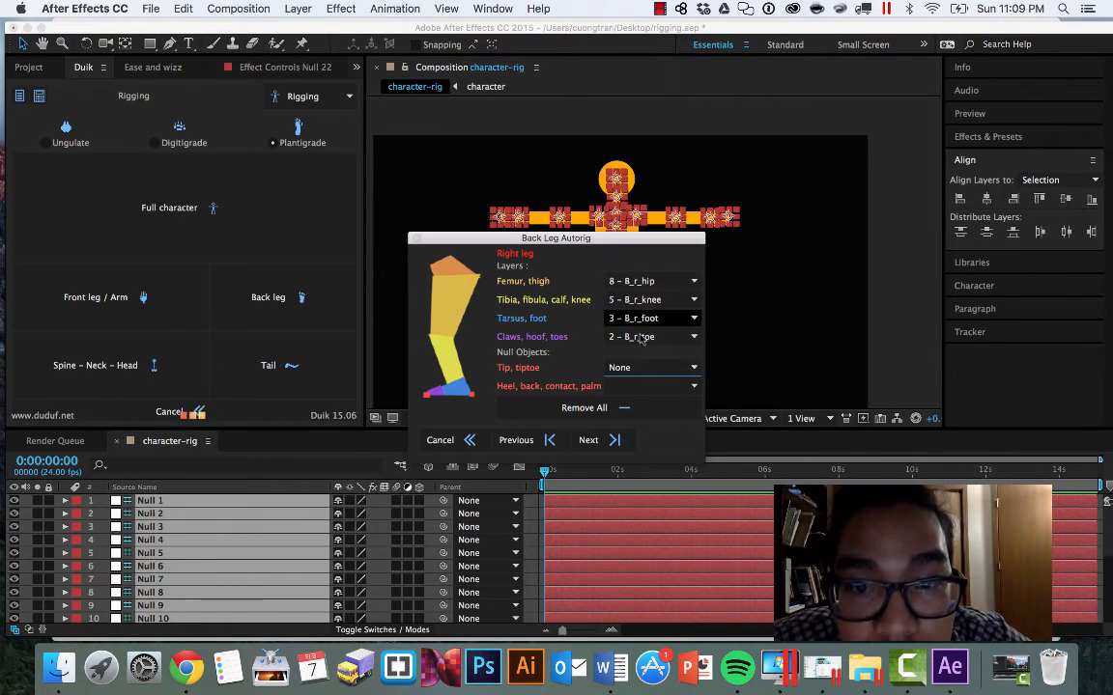
click(636, 385)
click(662, 68)
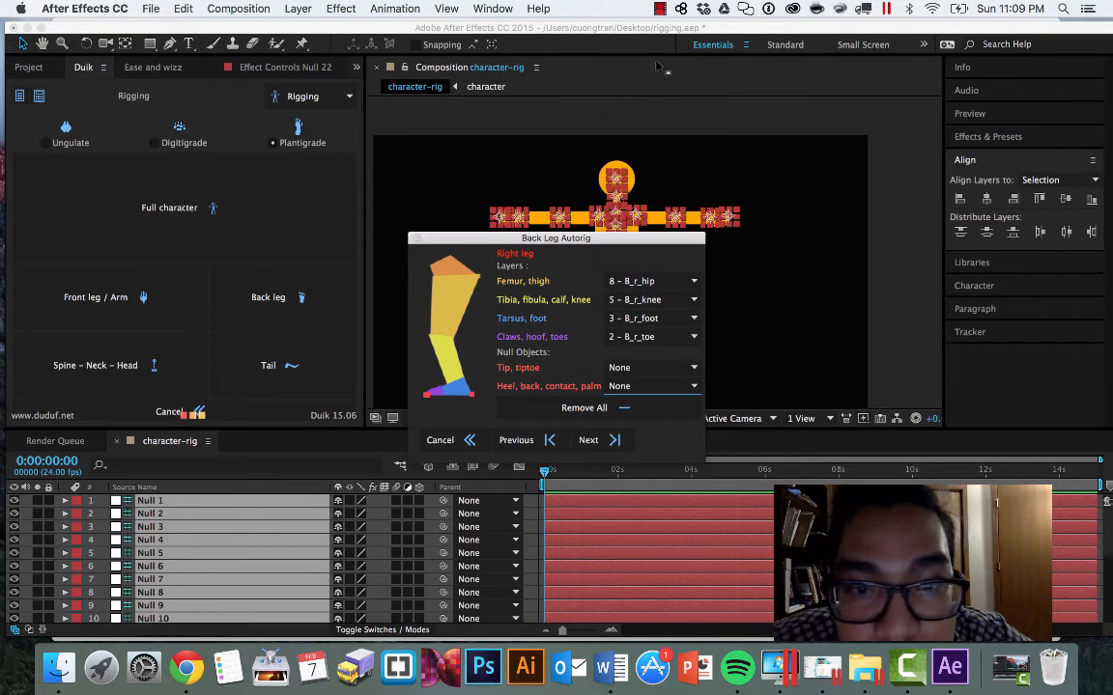
click(591, 440)
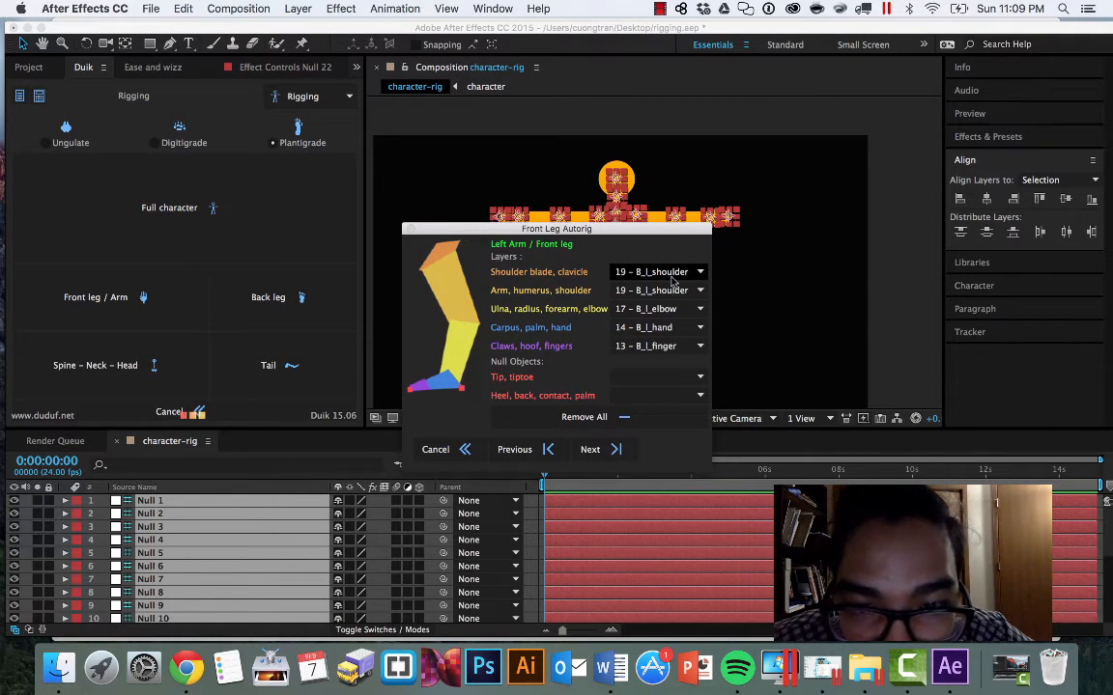
Step: Assign B_clavicle to the left arm's shoulder blade, set its tip and heel null objects to None, and proceed to the right arm
click(636, 278)
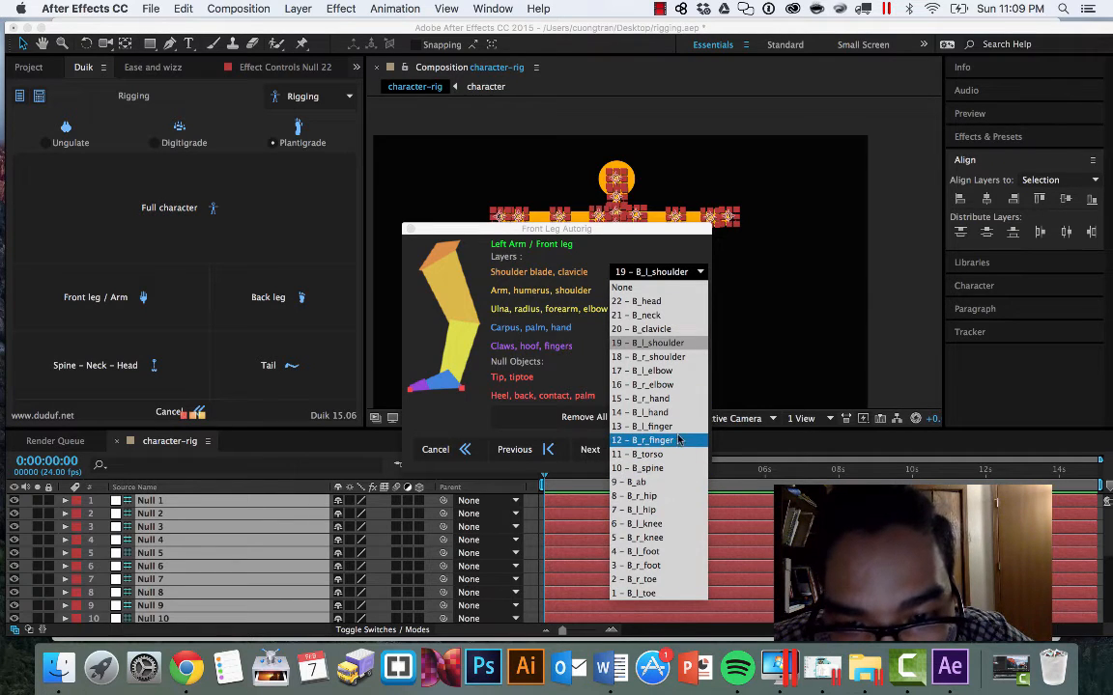
click(664, 330)
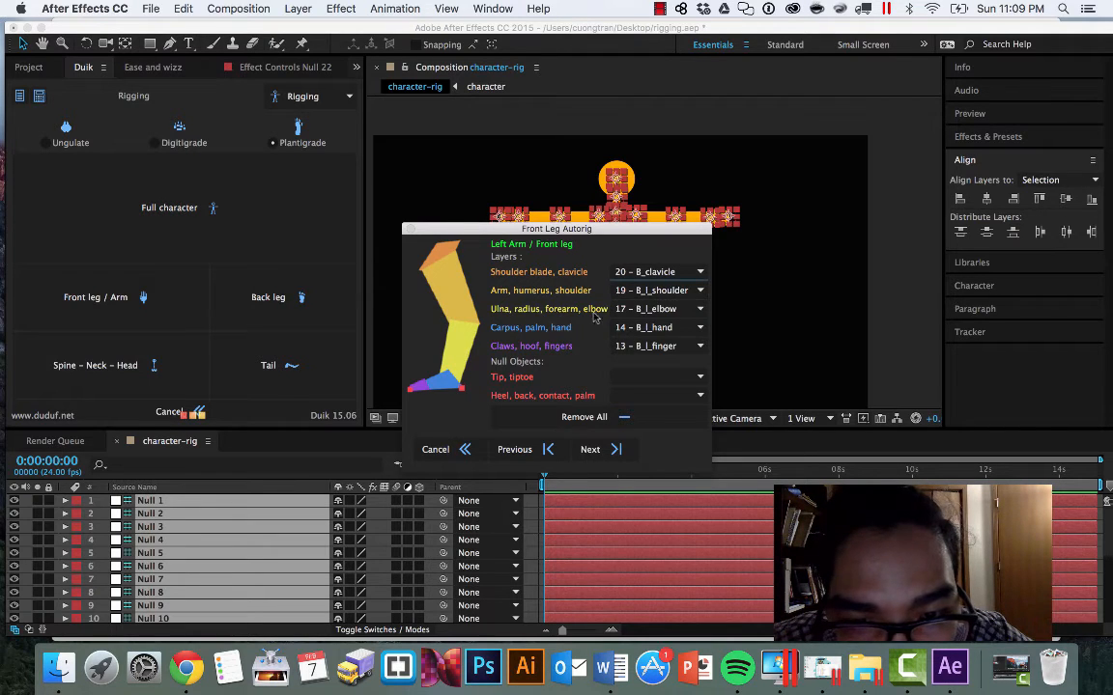
click(656, 377)
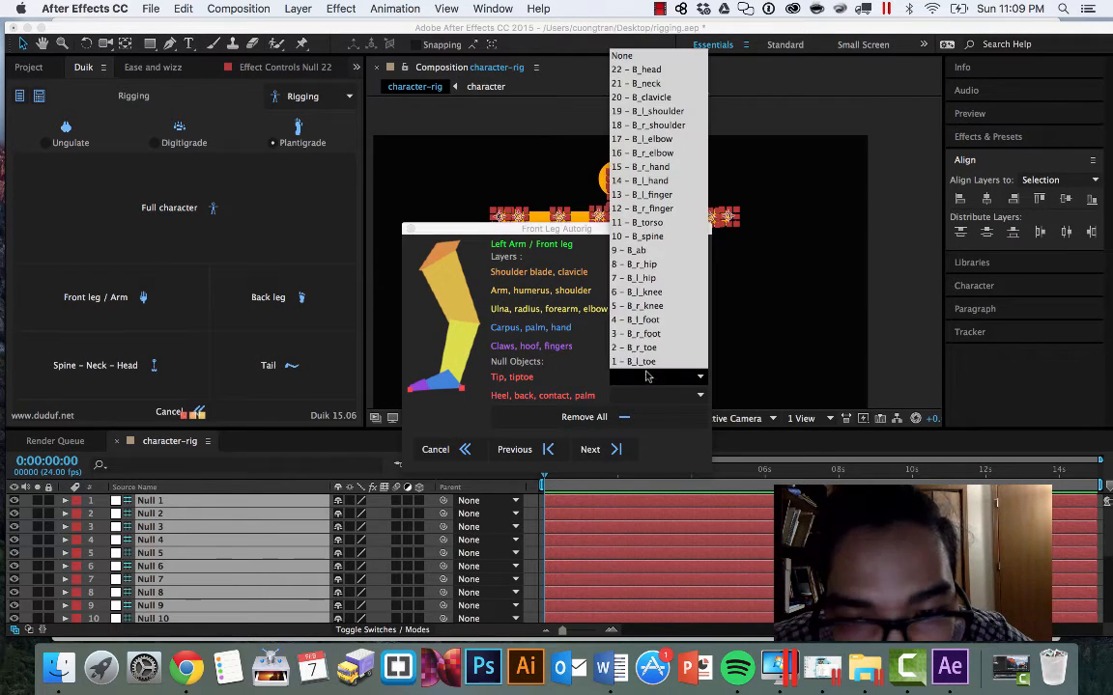
click(665, 50)
click(666, 395)
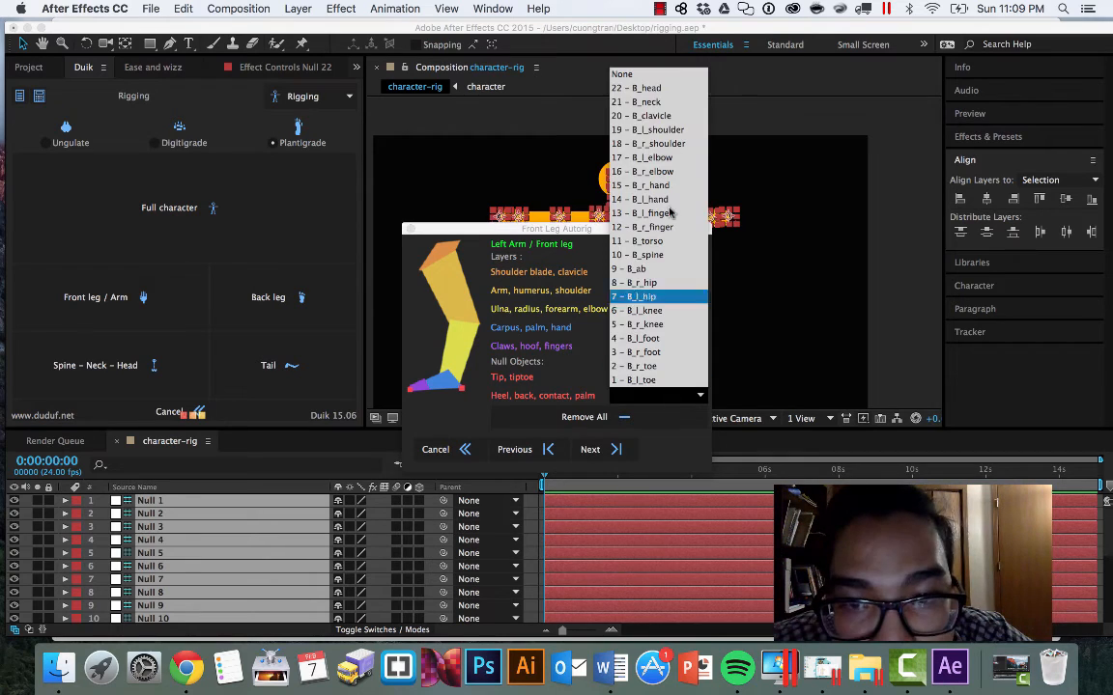
click(618, 68)
click(590, 449)
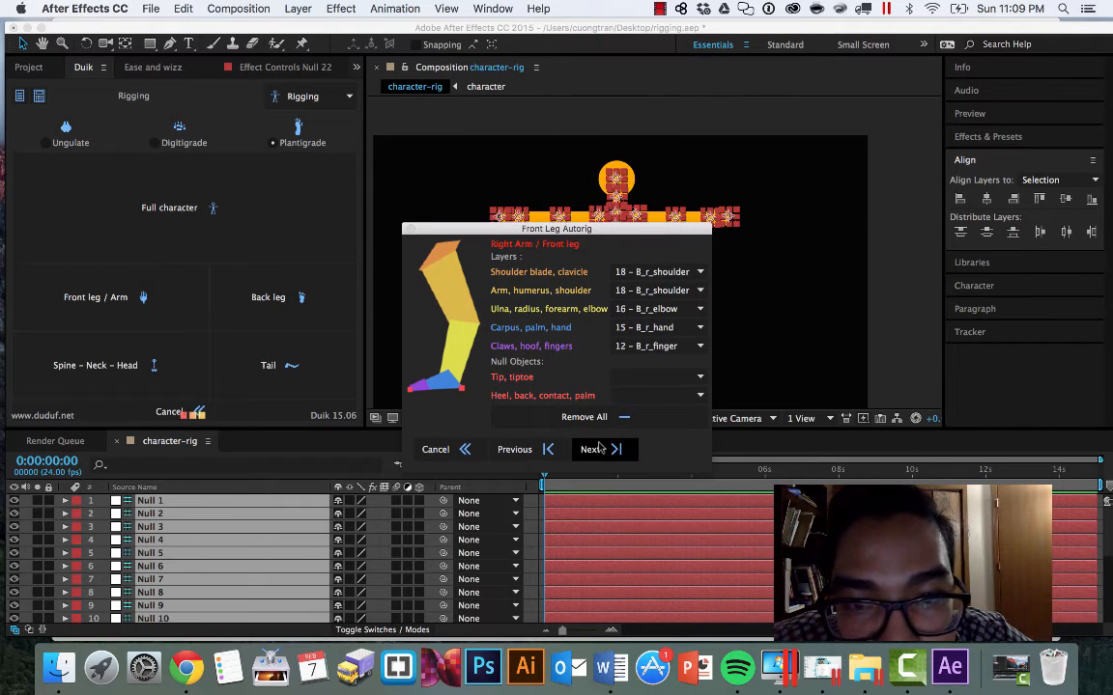
Step: Assign B_clavicle to the right arm's shoulder blade, set its tip and heel null objects to None, and proceed to the spine
click(657, 271)
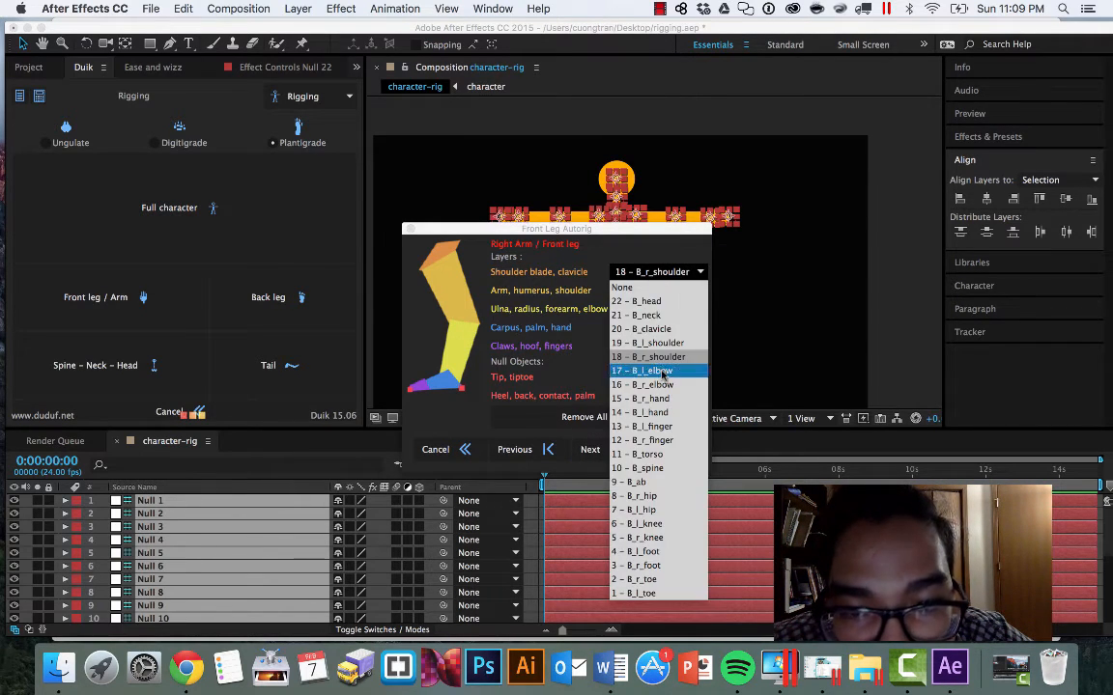
click(641, 329)
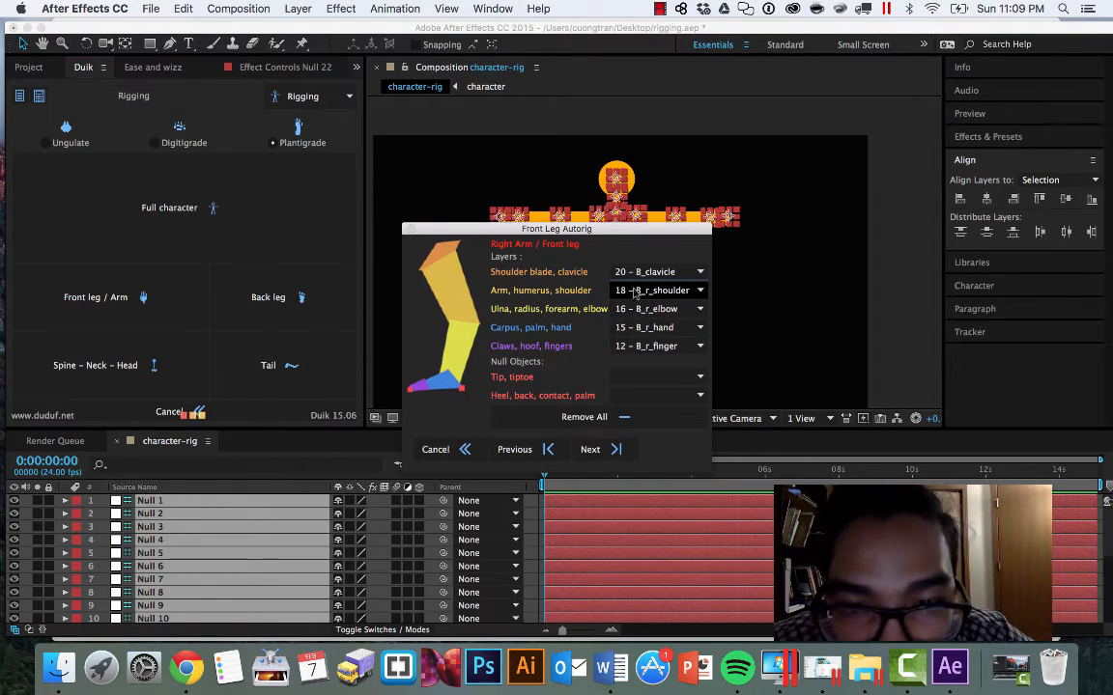
click(657, 377)
click(591, 49)
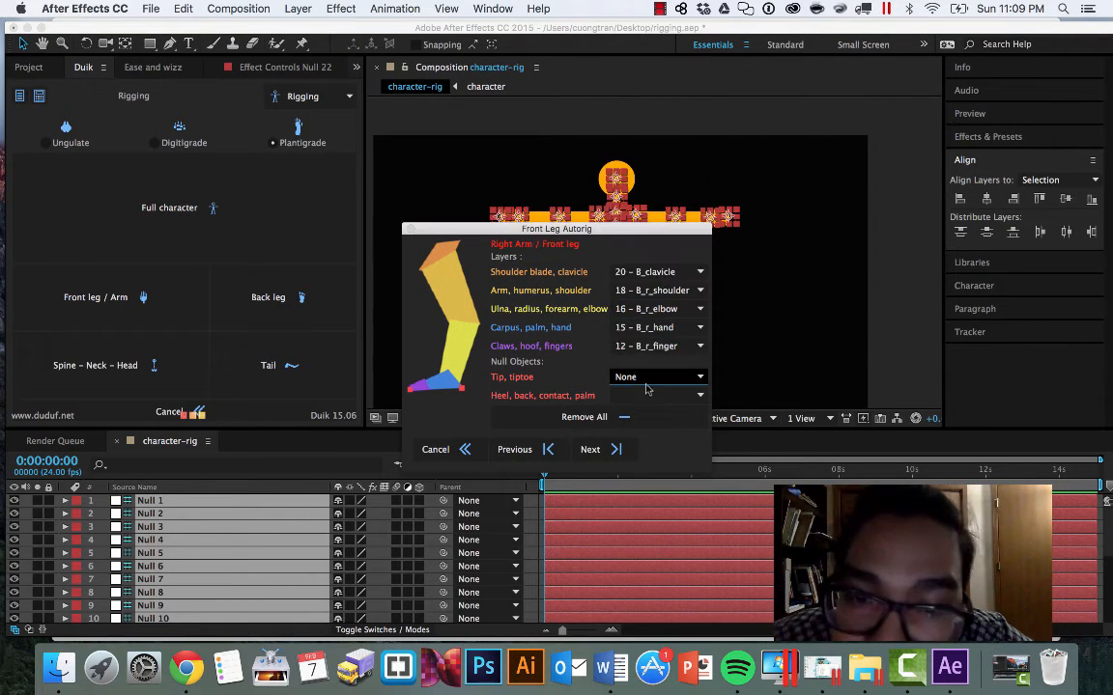
click(647, 392)
click(642, 68)
click(610, 449)
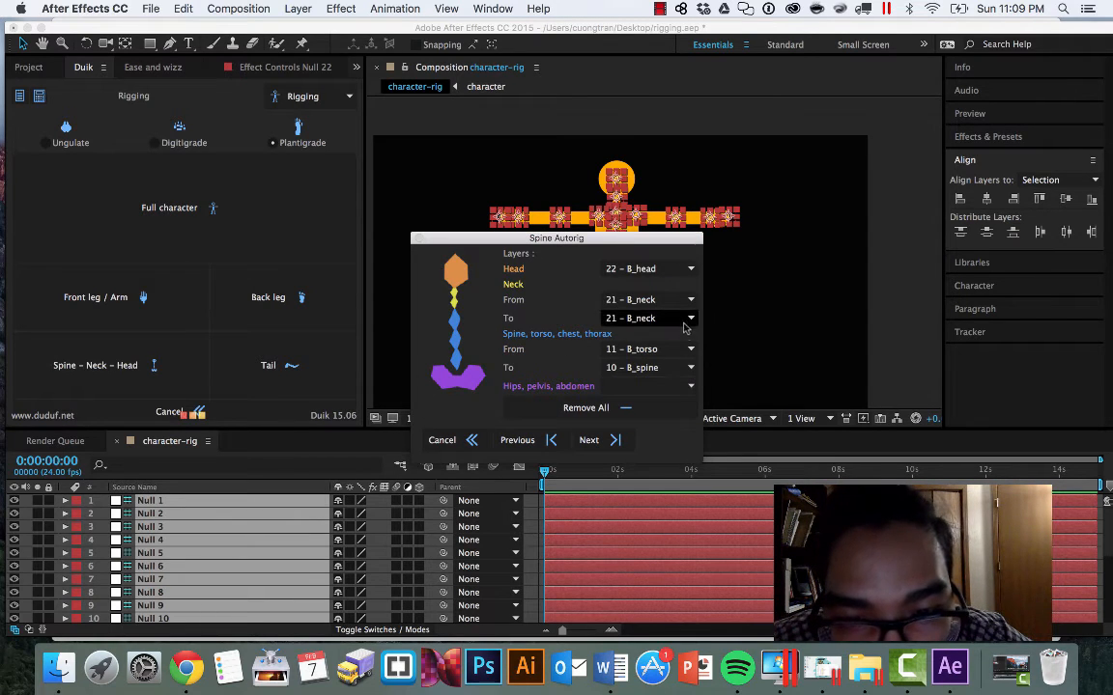
Step: Assign B_ab to the spine's hips, pelvis and abdomen, and proceed to the tail
click(679, 386)
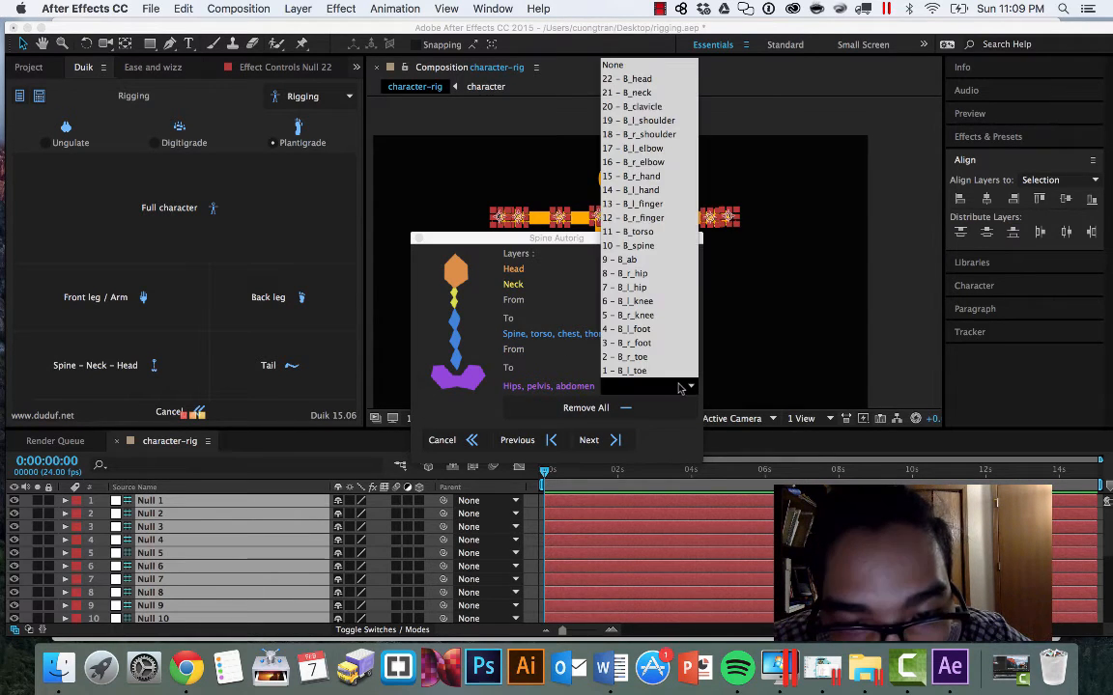
click(645, 261)
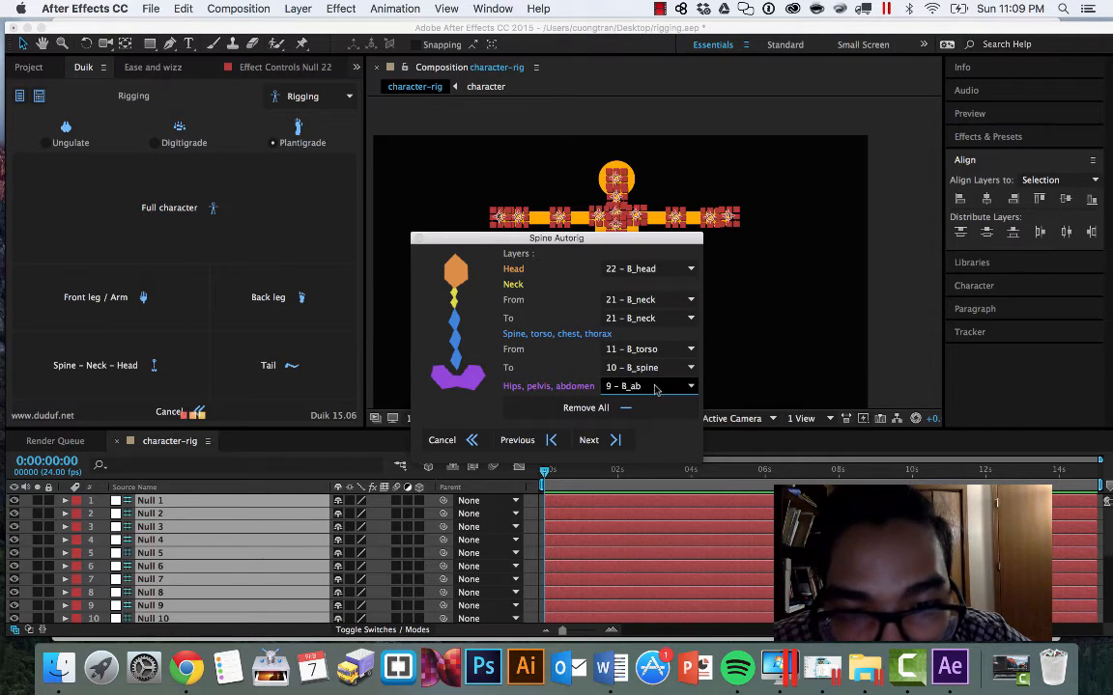
click(609, 440)
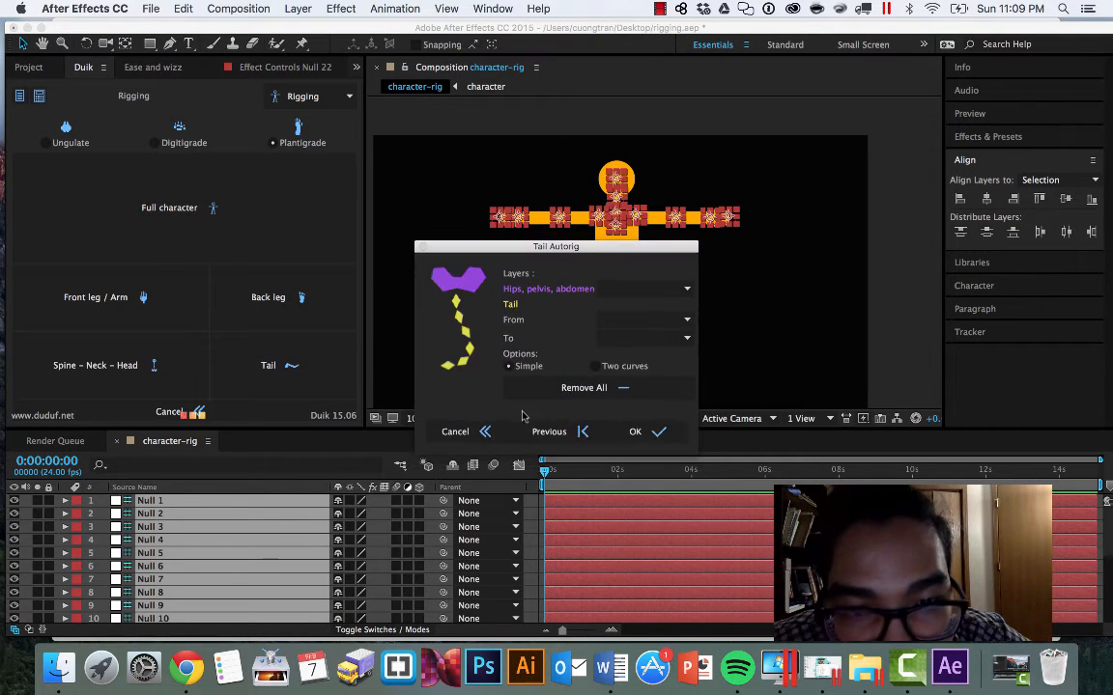
Step: Leave the tail without any assigned layers and generate the full character rig
click(630, 336)
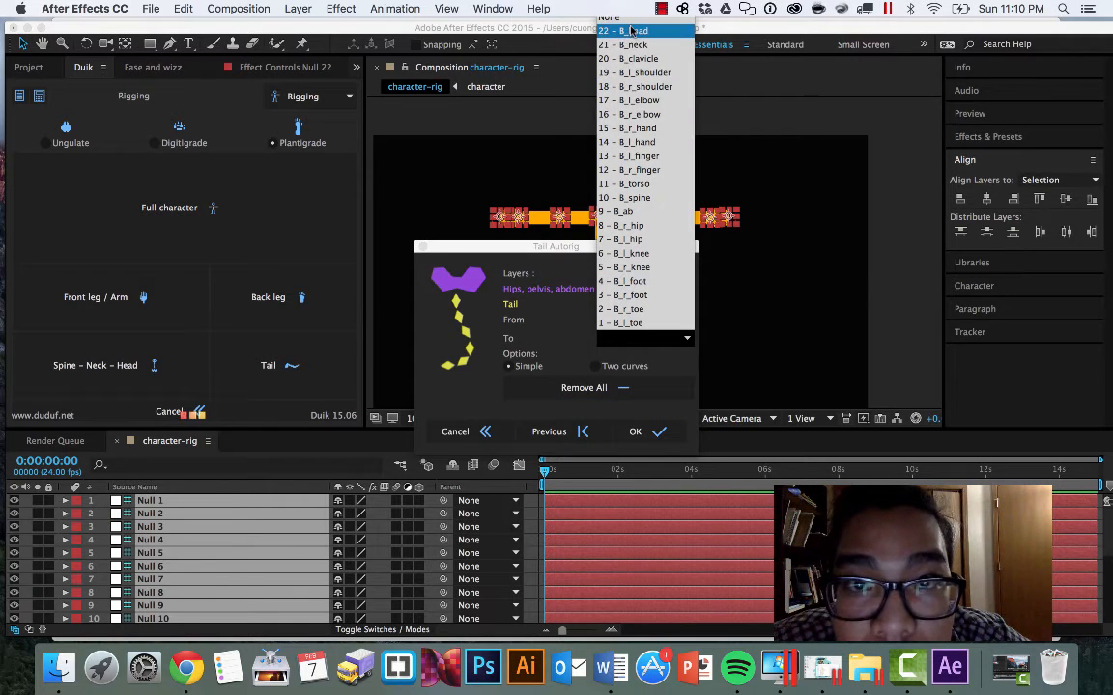
click(633, 20)
click(639, 432)
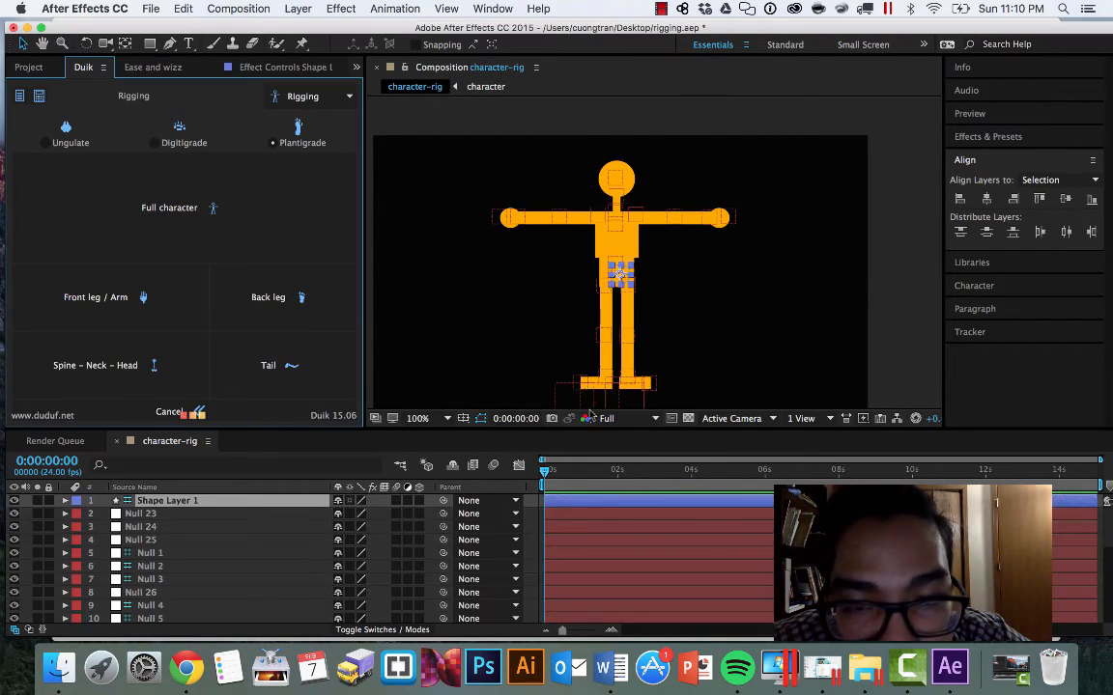
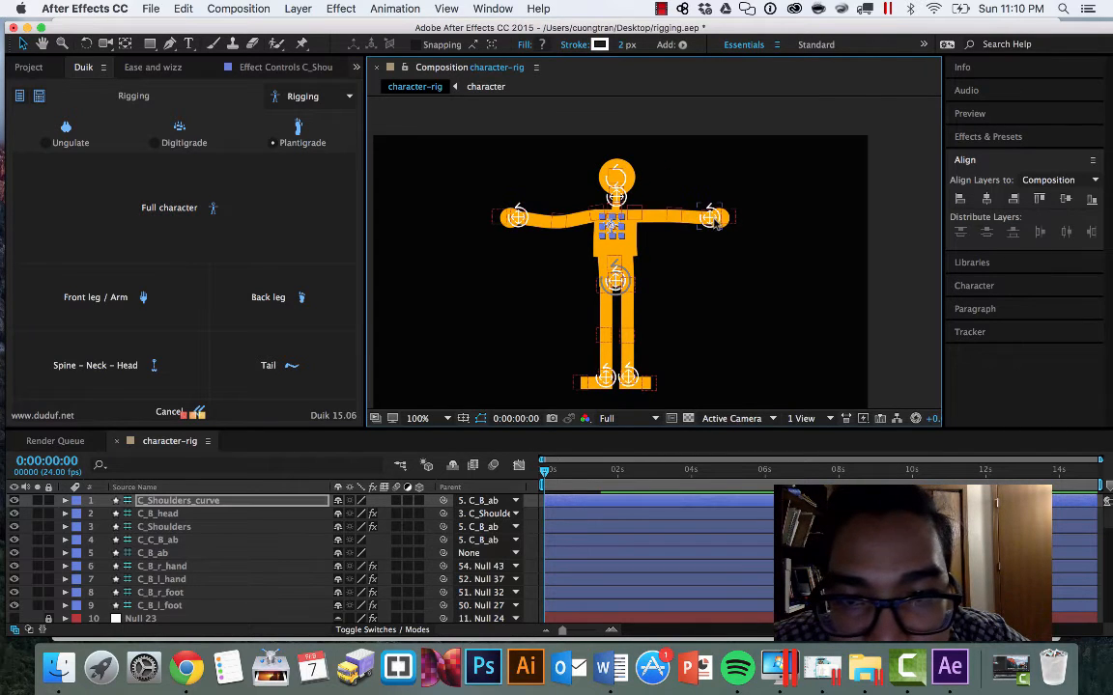
Step: Test the hand controllers by raising the right hand slightly and bending the left arm upward
mouse_move(712, 216)
mouse_down()
mouse_move(707, 183)
mouse_move(682, 171)
mouse_move(663, 186)
mouse_move(705, 197)
mouse_up()
click(518, 216)
drag(518, 216, 539, 185)
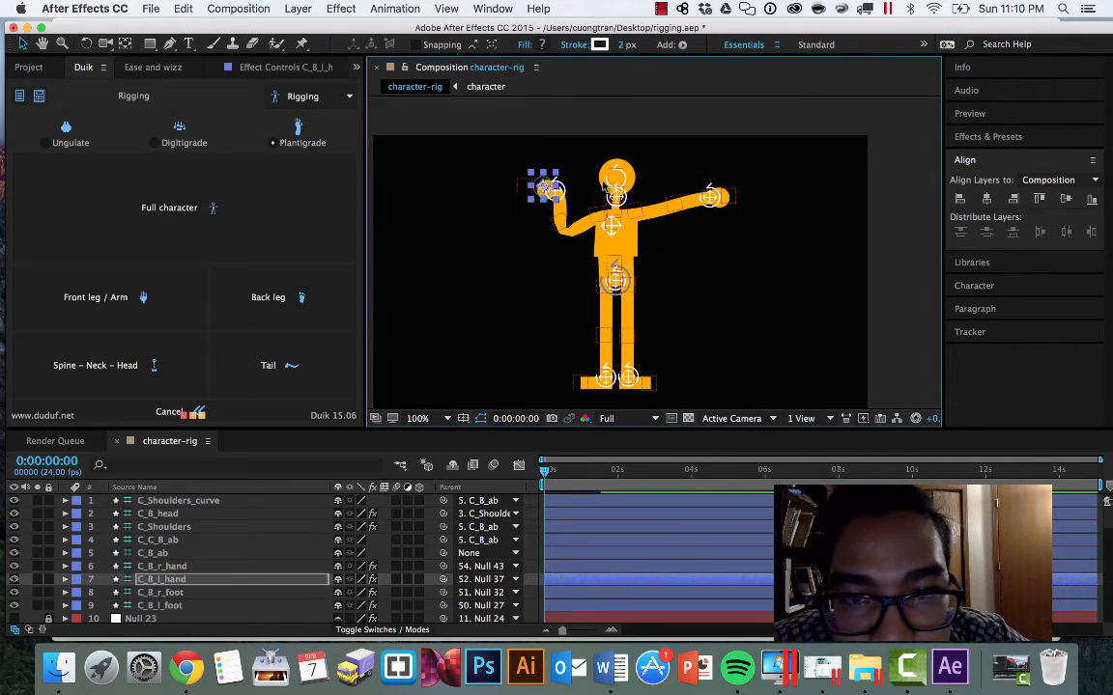
Step: Test the upper-body and hip controllers by shifting them slightly, and lift the right foot controller up and outward
click(615, 178)
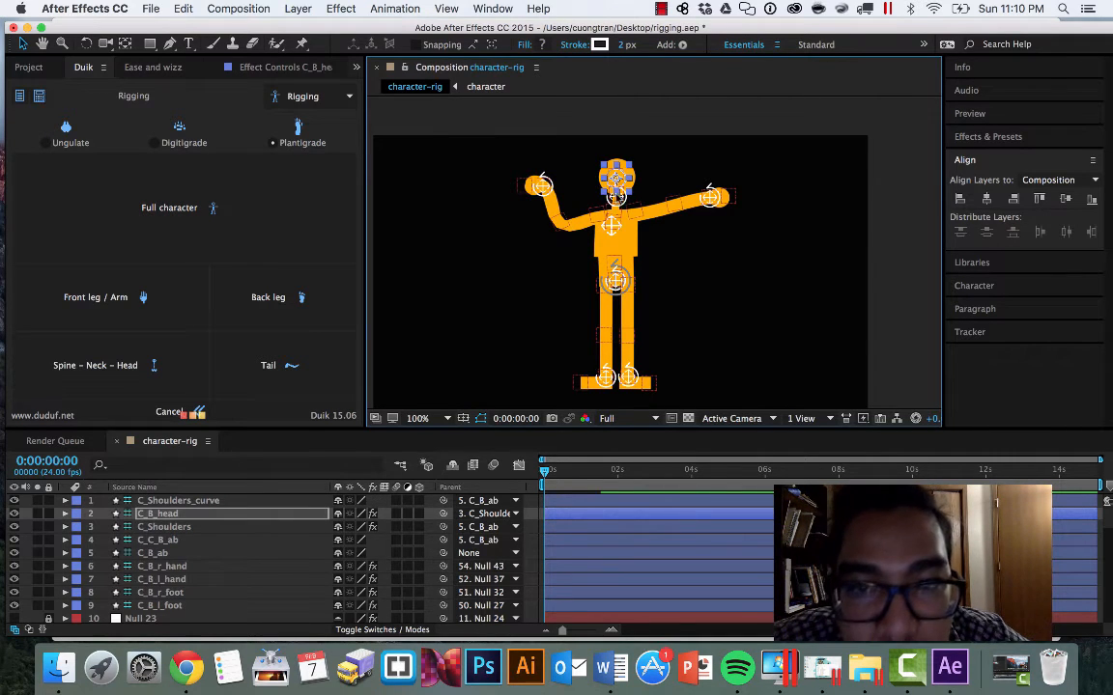
mouse_move(616, 192)
mouse_down()
mouse_move(633, 190)
mouse_move(597, 189)
mouse_up()
mouse_move(617, 279)
mouse_down()
mouse_move(611, 289)
mouse_move(628, 272)
mouse_move(591, 257)
mouse_move(610, 277)
mouse_up()
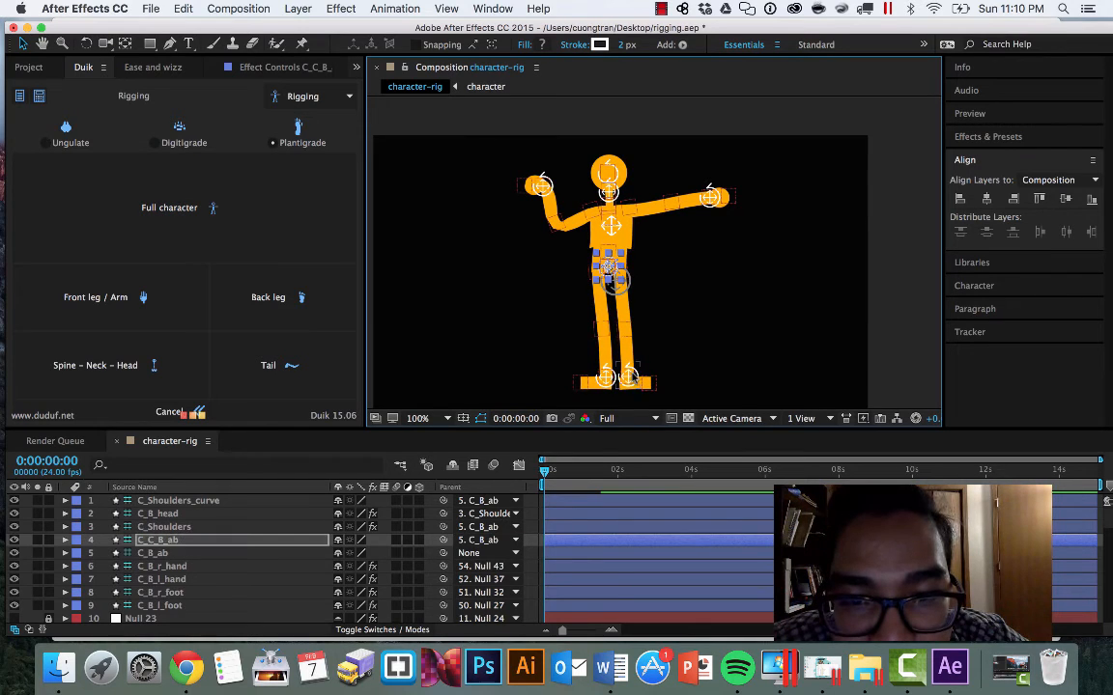
drag(628, 376, 667, 316)
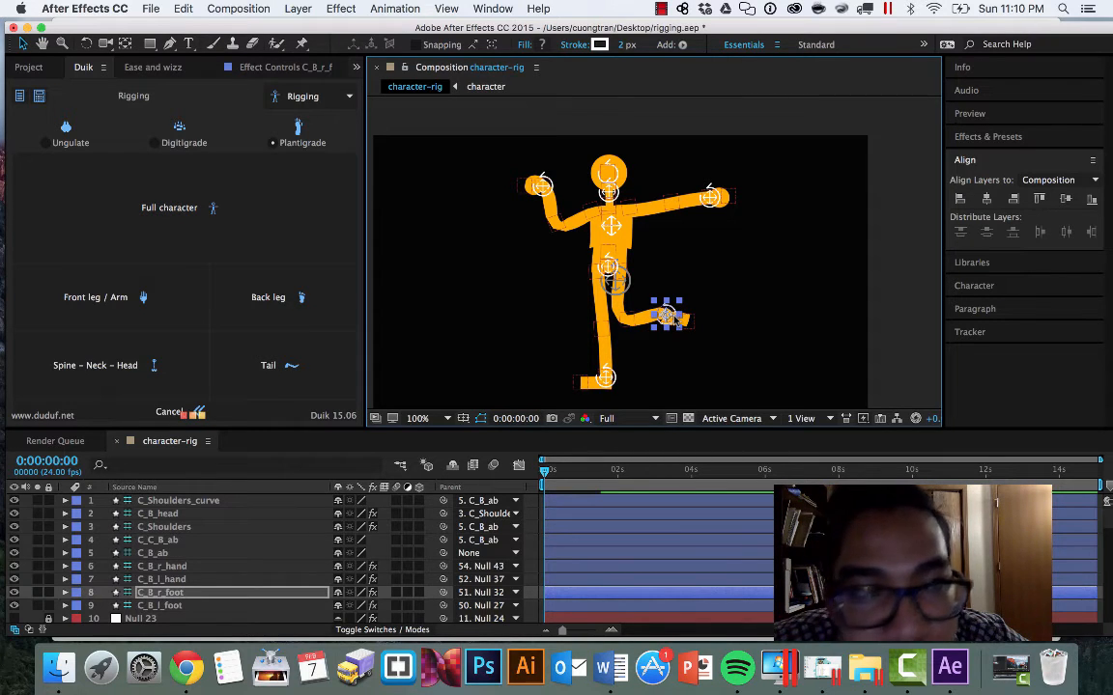
Step: Show the right foot controller's effect settings and enable Clockwise for its knee IK
click(297, 70)
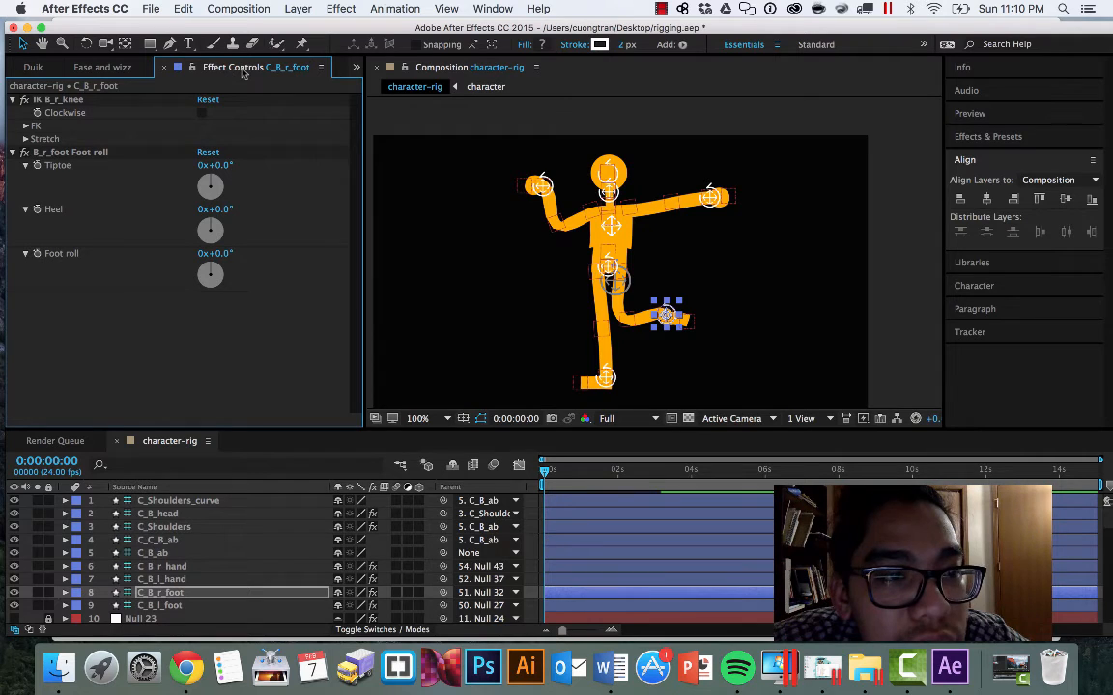
click(490, 8)
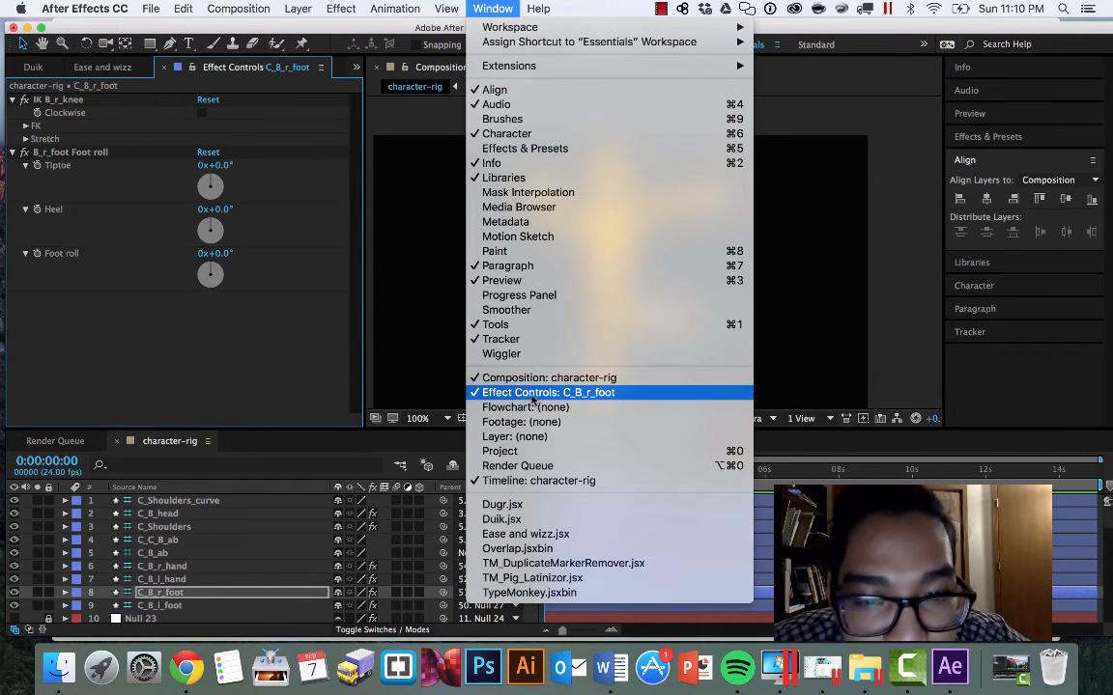
click(253, 340)
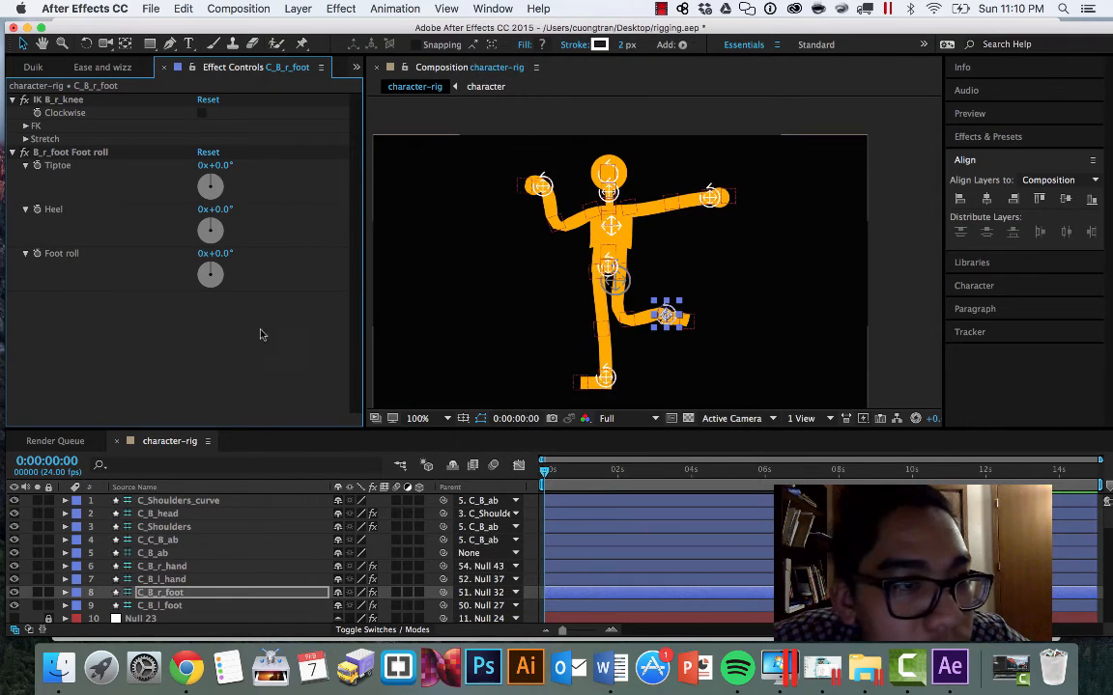
click(201, 114)
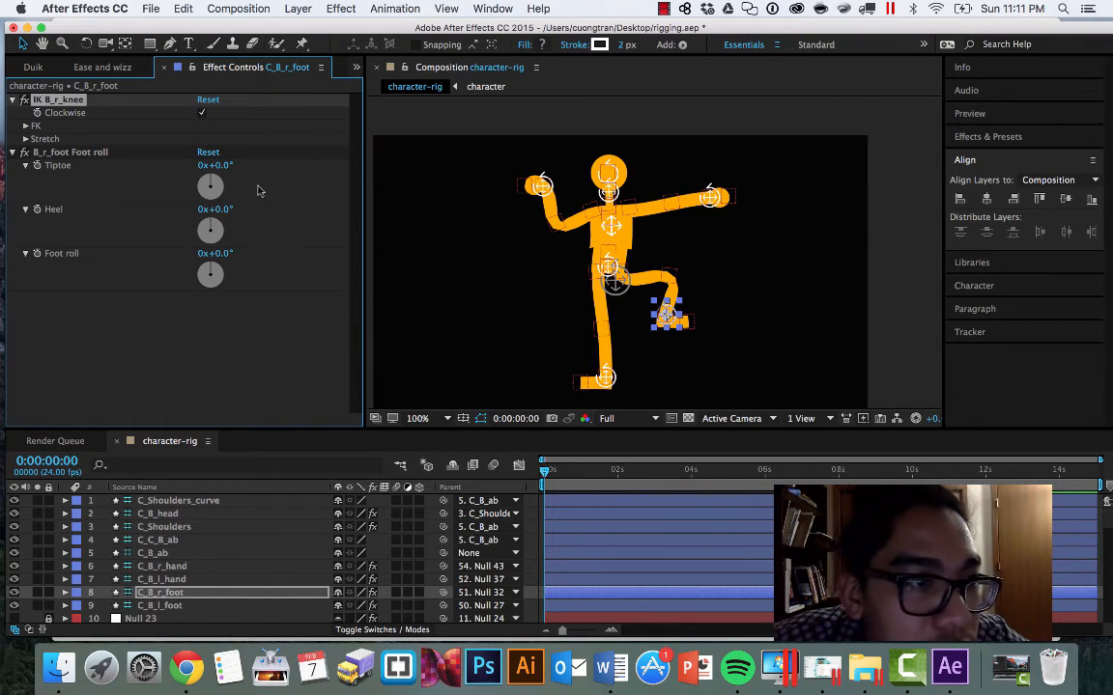
Step: Try a Stretch of -159 on the right knee IK, undo it, and set Auto-Shrink to 32%
click(26, 140)
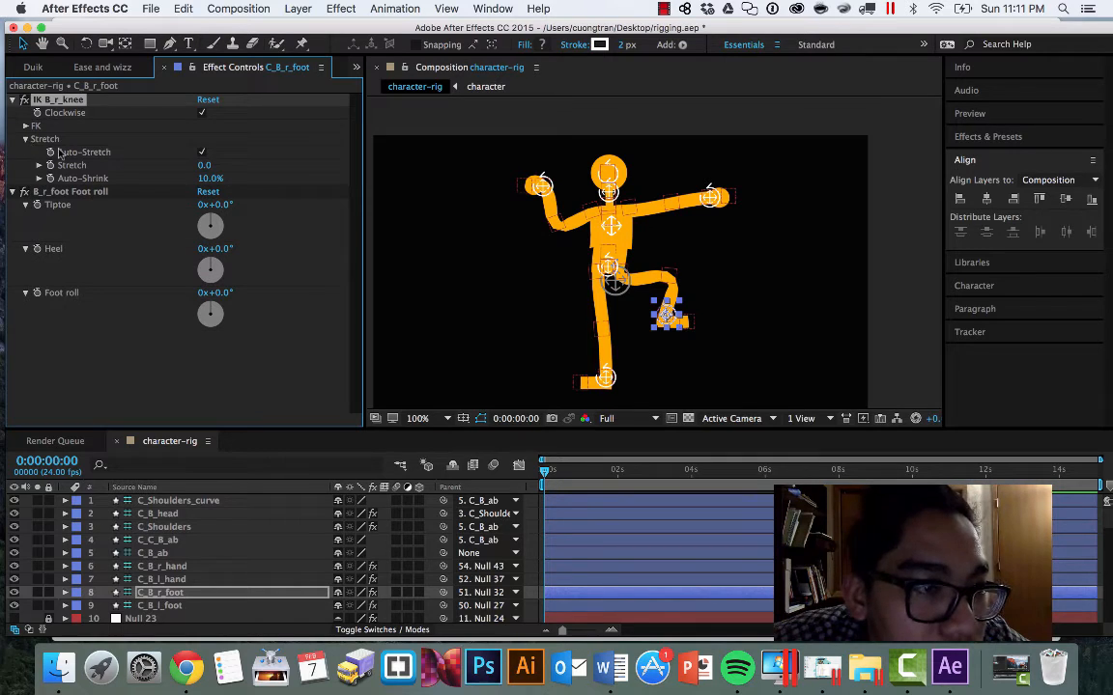
drag(207, 165, 377, 165)
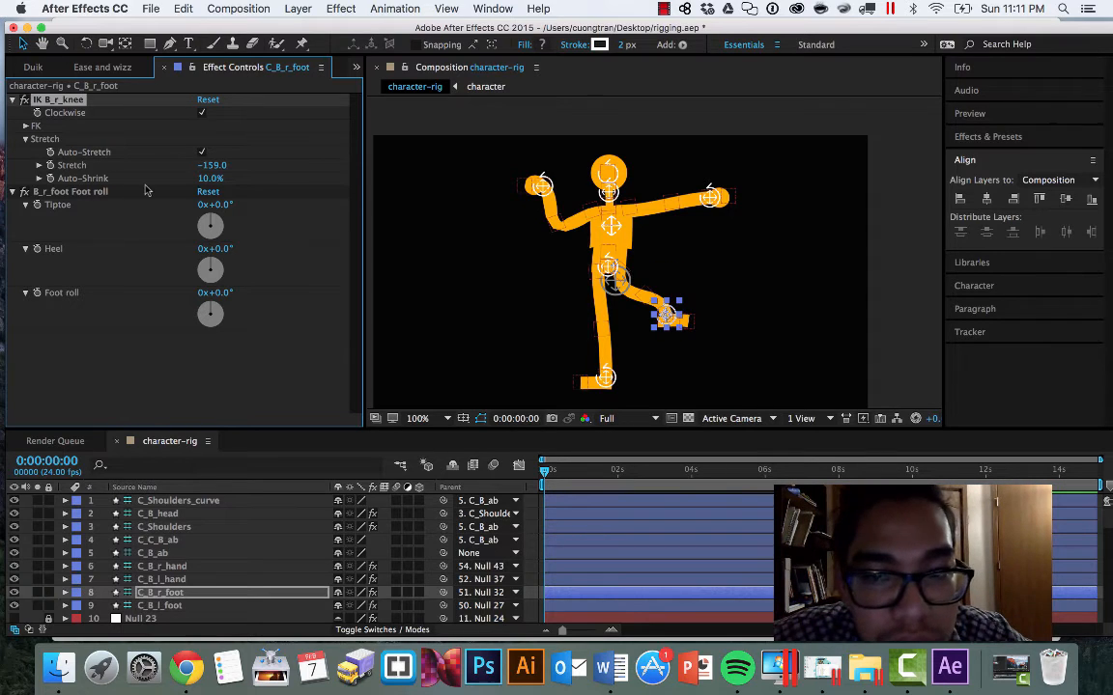
key(super+z)
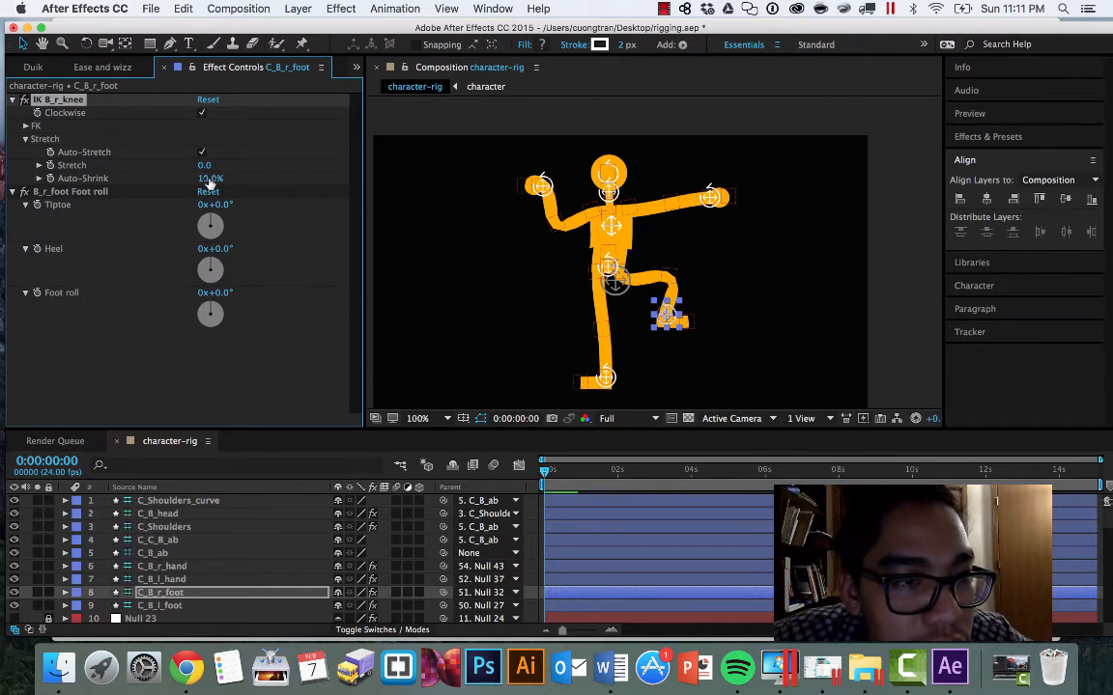
mouse_move(213, 178)
mouse_down()
mouse_move(114, 166)
mouse_move(140, 189)
mouse_move(227, 180)
mouse_move(168, 178)
mouse_move(208, 195)
mouse_up()
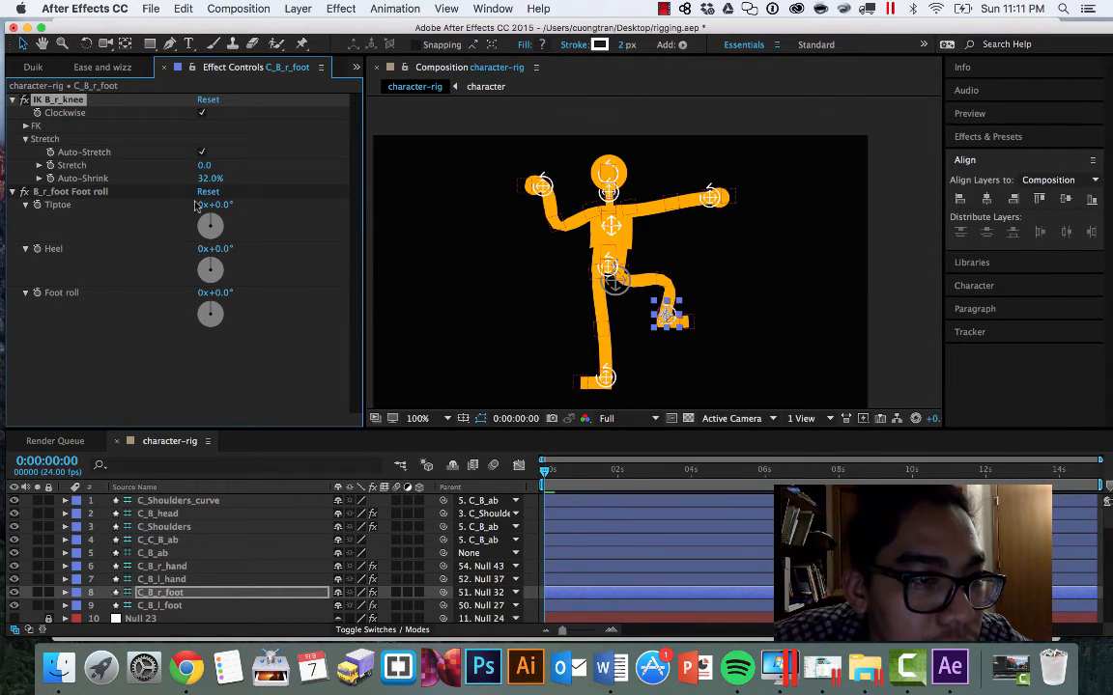
Step: Try rotating the right knee IK's Upper FK angle, and undo the change
click(25, 127)
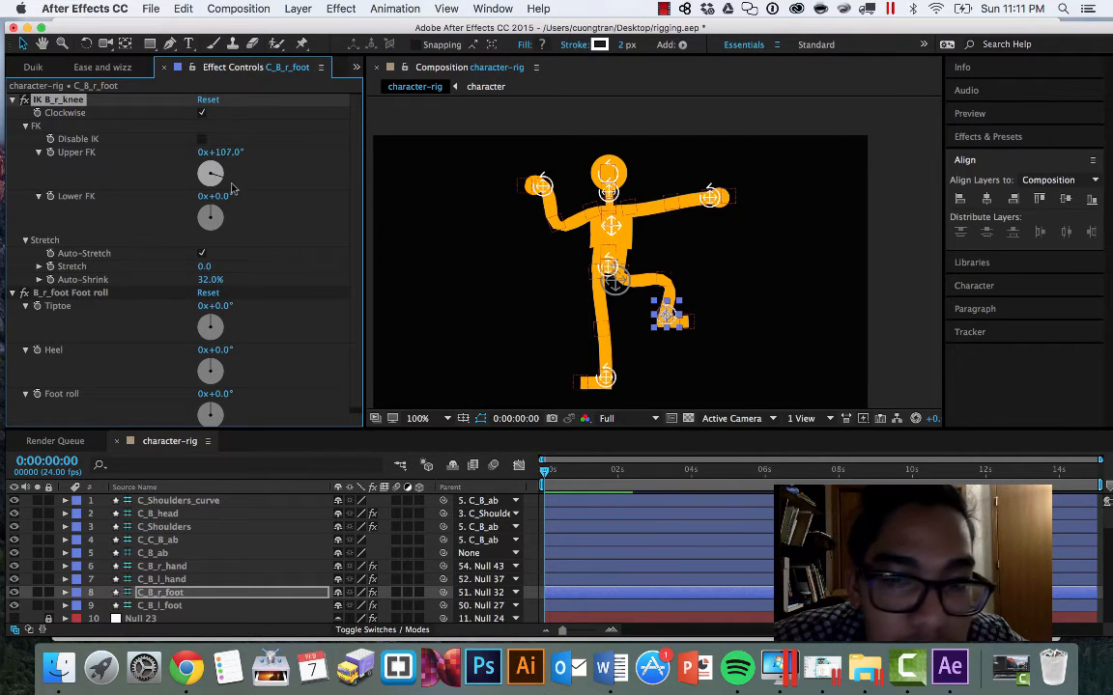
drag(232, 188, 204, 183)
key(super+z)
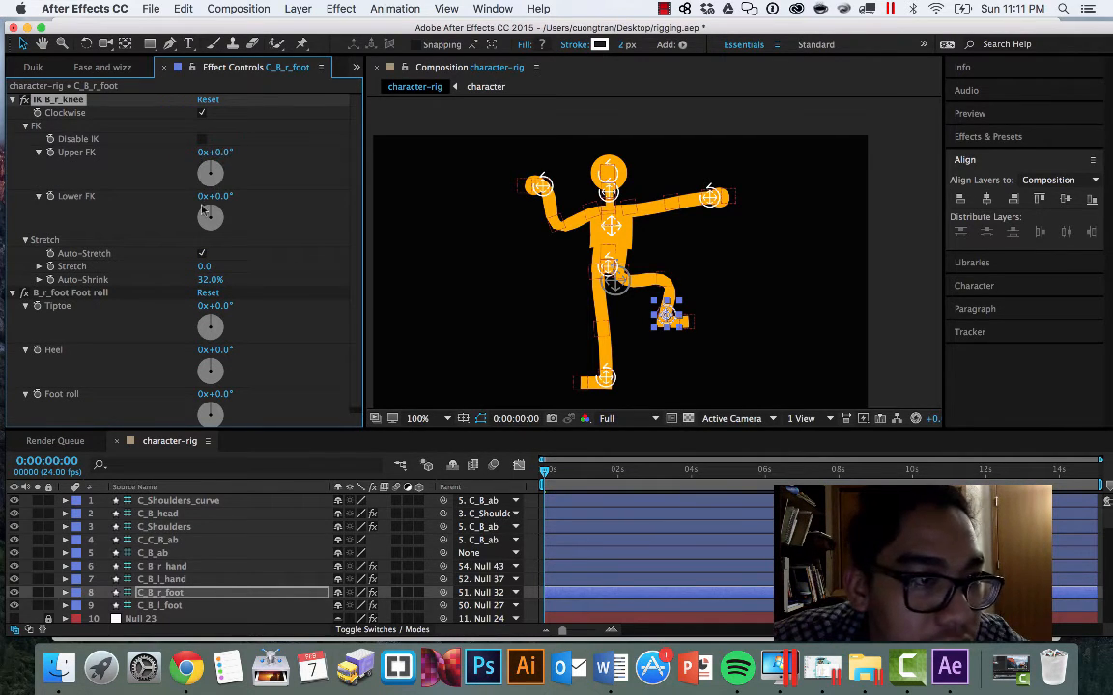
click(27, 127)
Step: Try rotating the right foot roll's Tiptoe angle, undo it, and collapse the foot roll settings
mouse_move(210, 226)
mouse_down()
mouse_move(197, 207)
mouse_move(218, 230)
mouse_move(199, 211)
mouse_up()
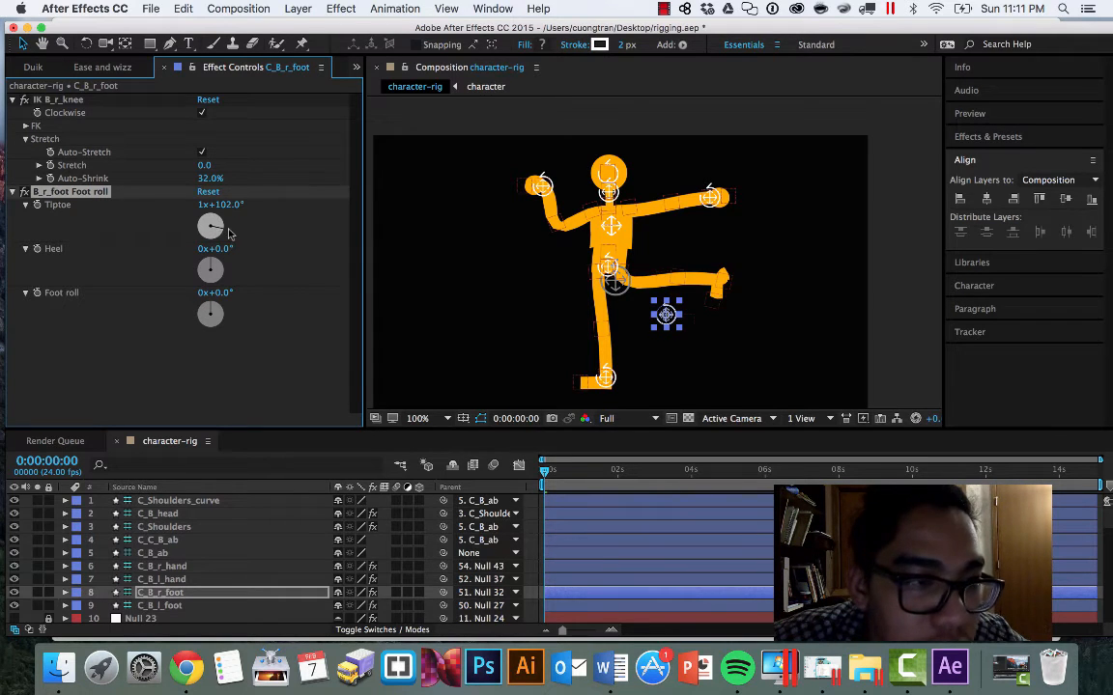
key(super+z)
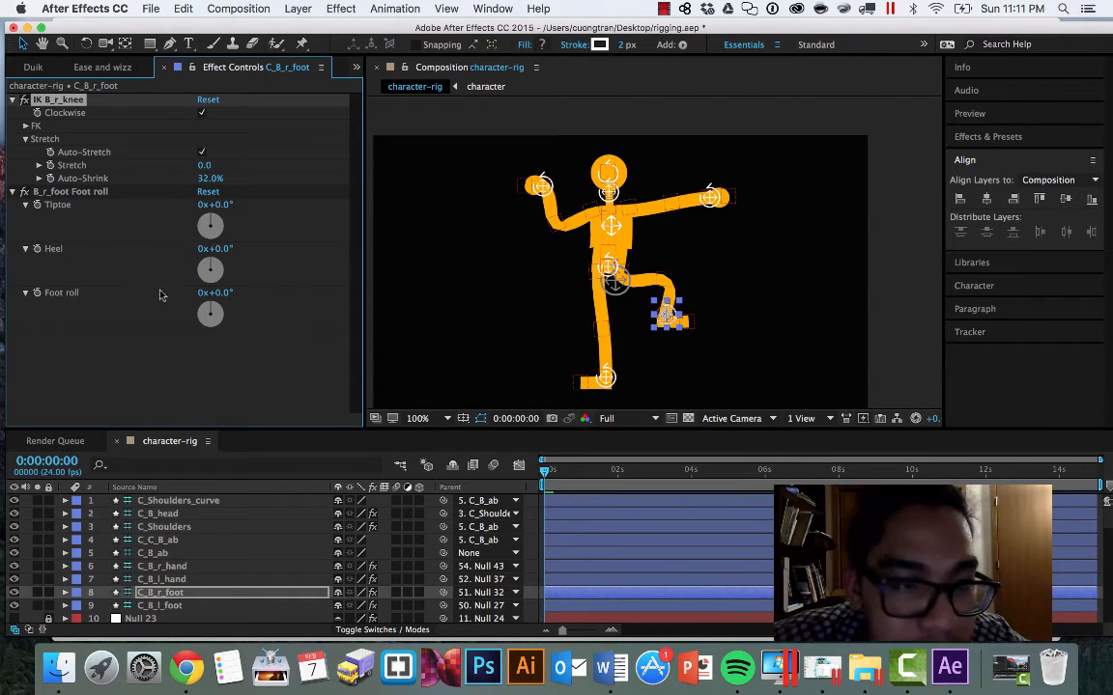
click(13, 191)
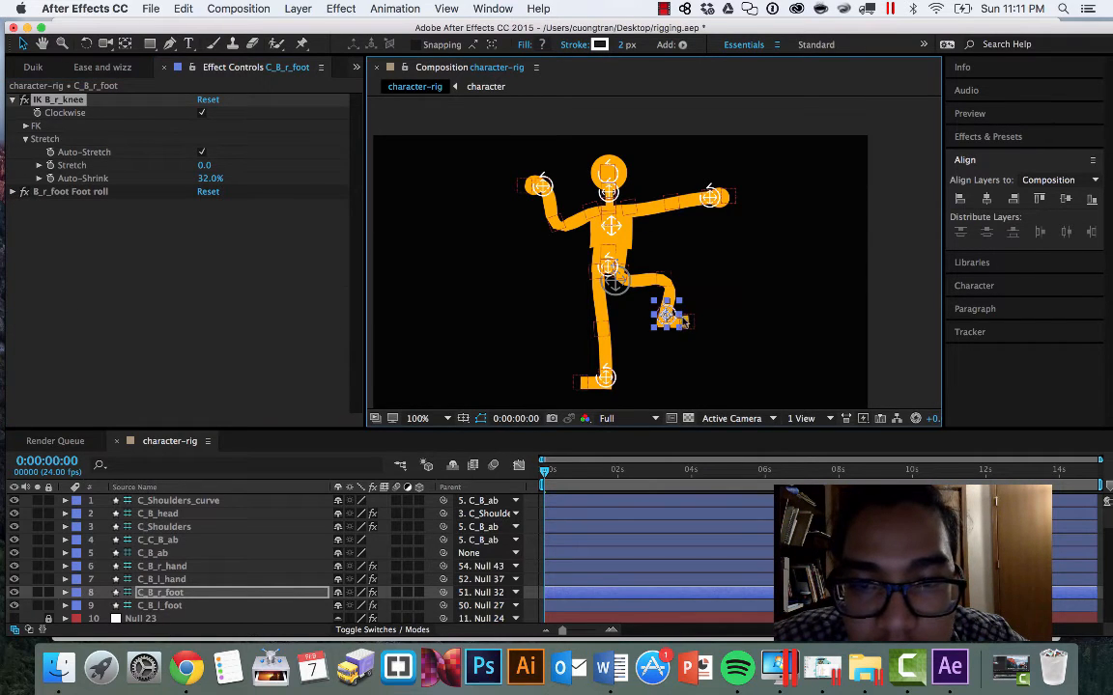
Step: Undo the test poses and controller settings all the way back to the unrigged bones
drag(667, 314, 666, 315)
key(super+z)
key(super+z)
key(super+z)
key(super+z)
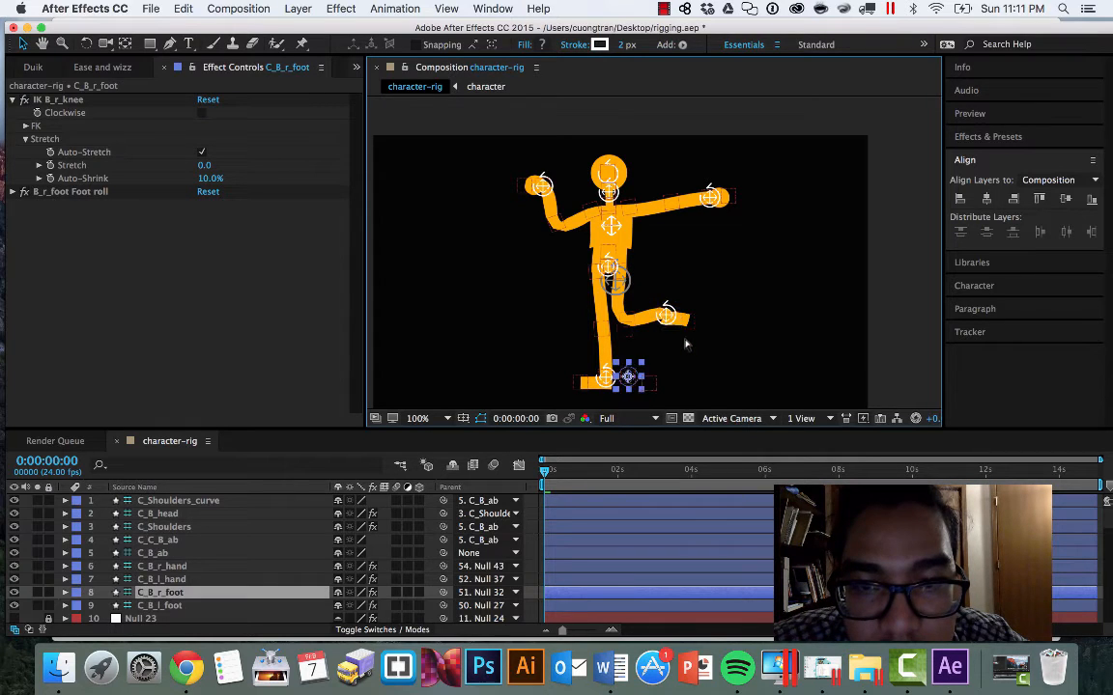
key(super+Up)
key(super+Up)
key(super+Up)
key(super+Up)
key(super+Up)
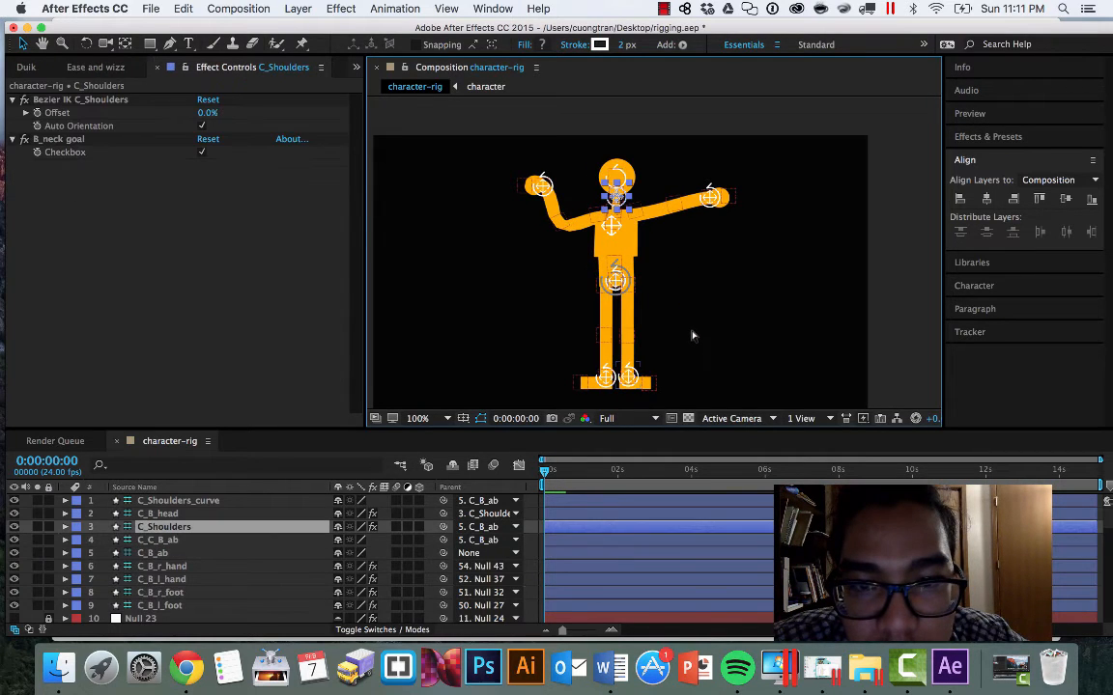
key(super+Up)
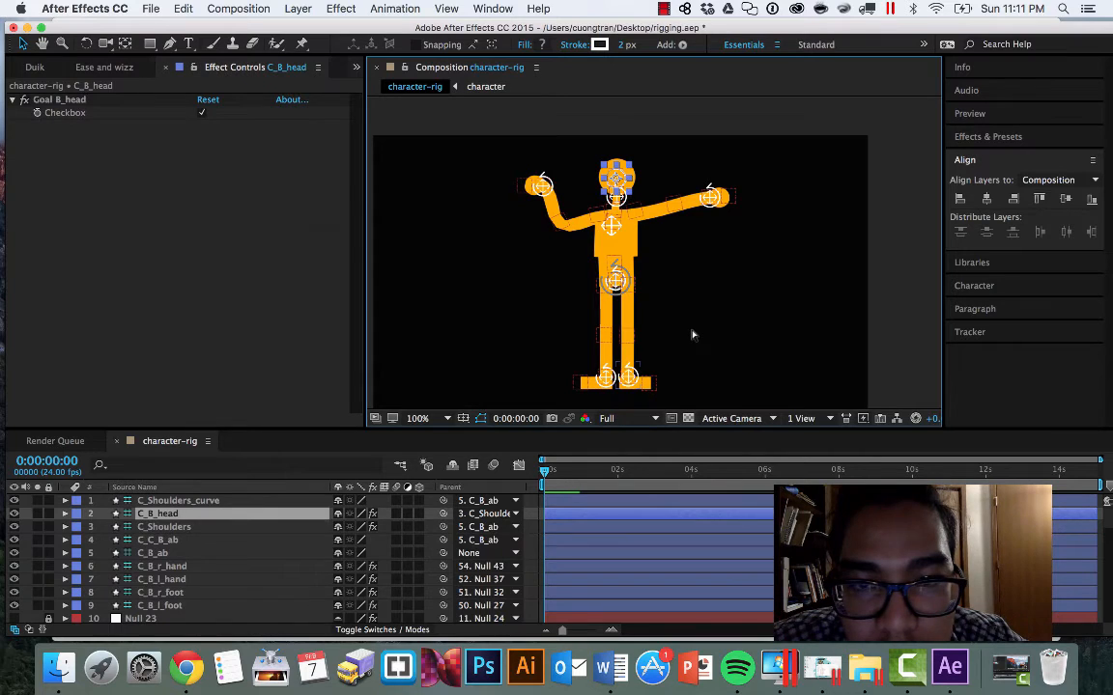
key(super+z)
key(super+Up)
key(super+Up)
key(super+Up)
key(super+Up)
key(super+Up)
key(super+Up)
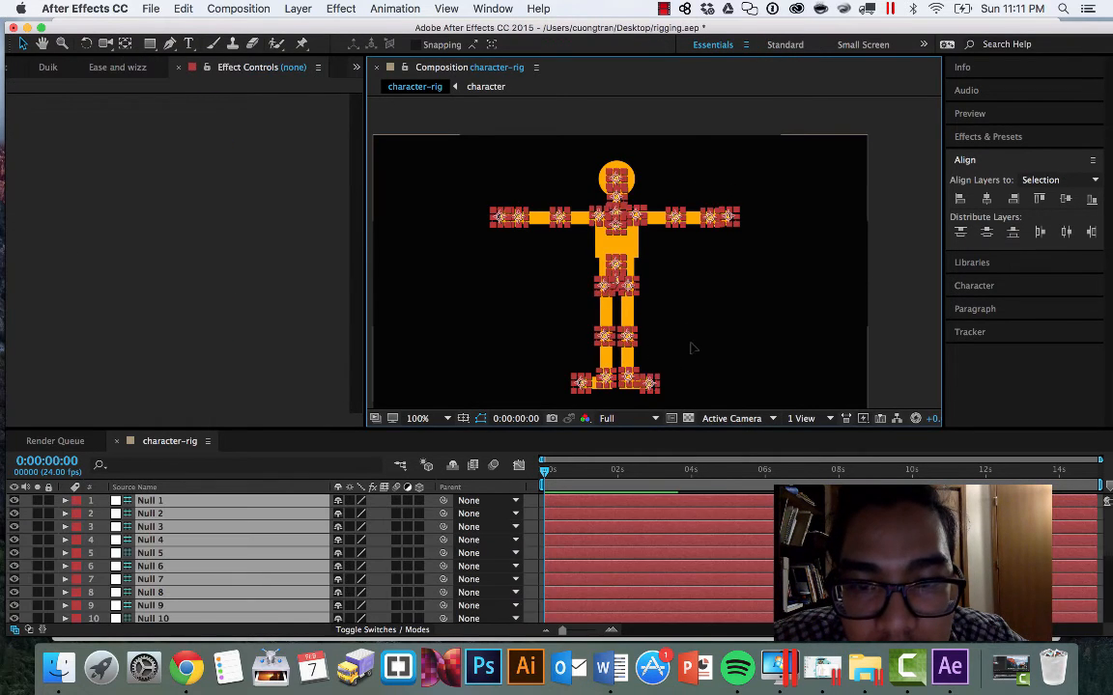
Step: Redo the auto-rig to restore the controllers with the character in its neutral pose
click(697, 348)
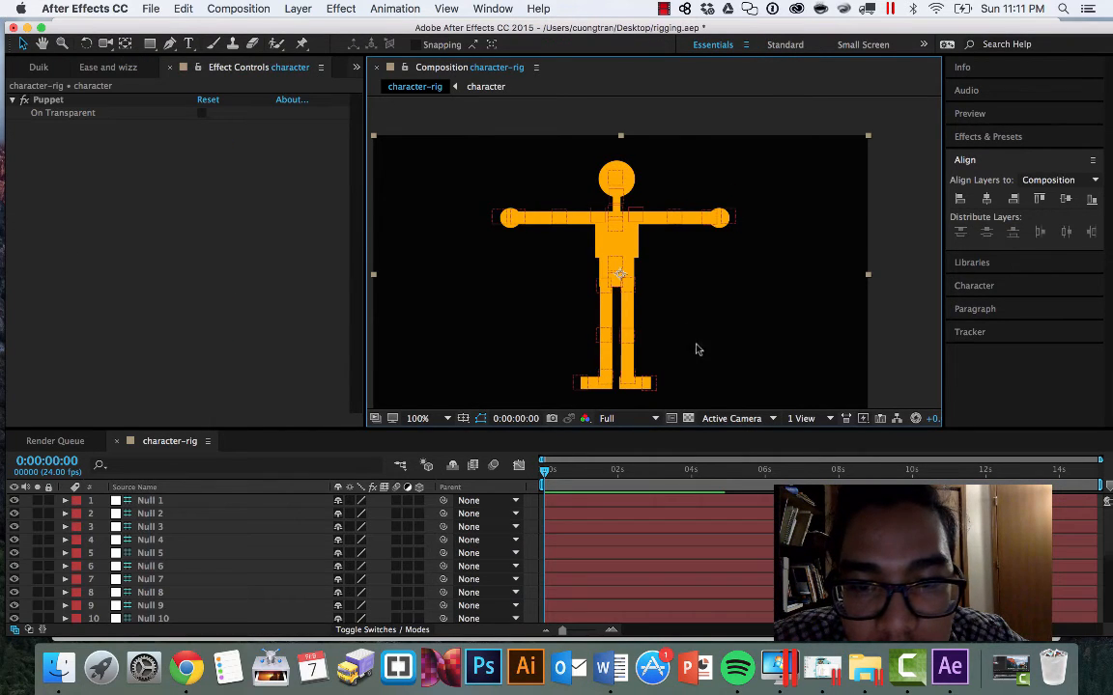
click(183, 8)
click(198, 42)
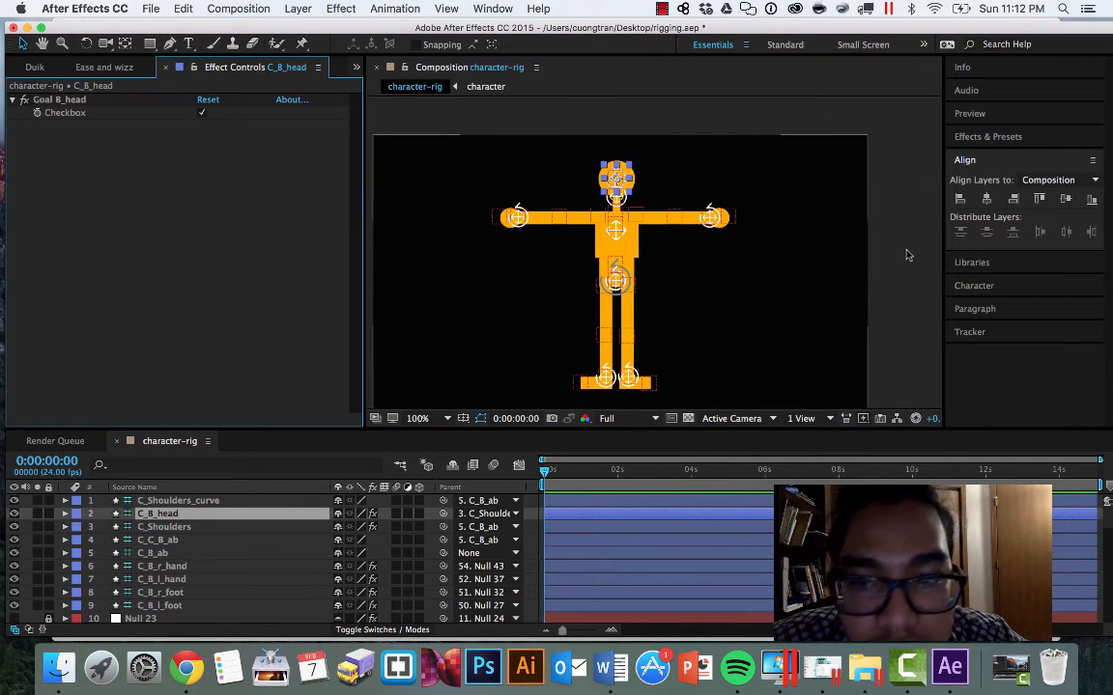
Step: Enable Clockwise for the right foot controller's knee IK, and test moving the left foot controller, undoing that move
click(627, 376)
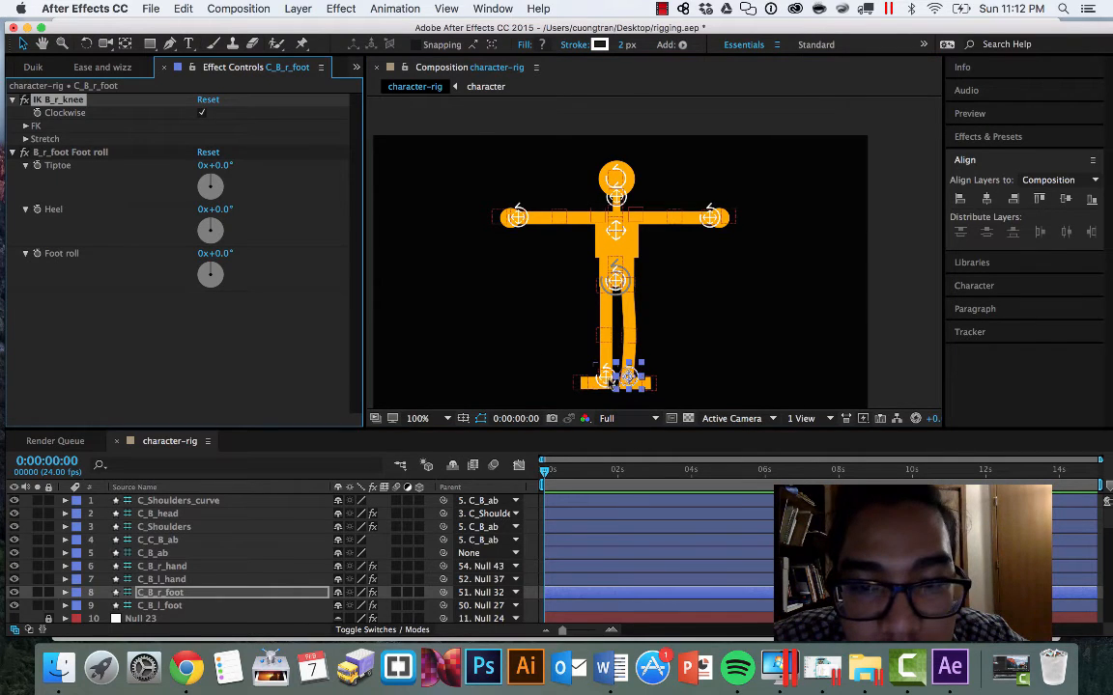
click(605, 375)
drag(606, 376, 578, 345)
key(super+z)
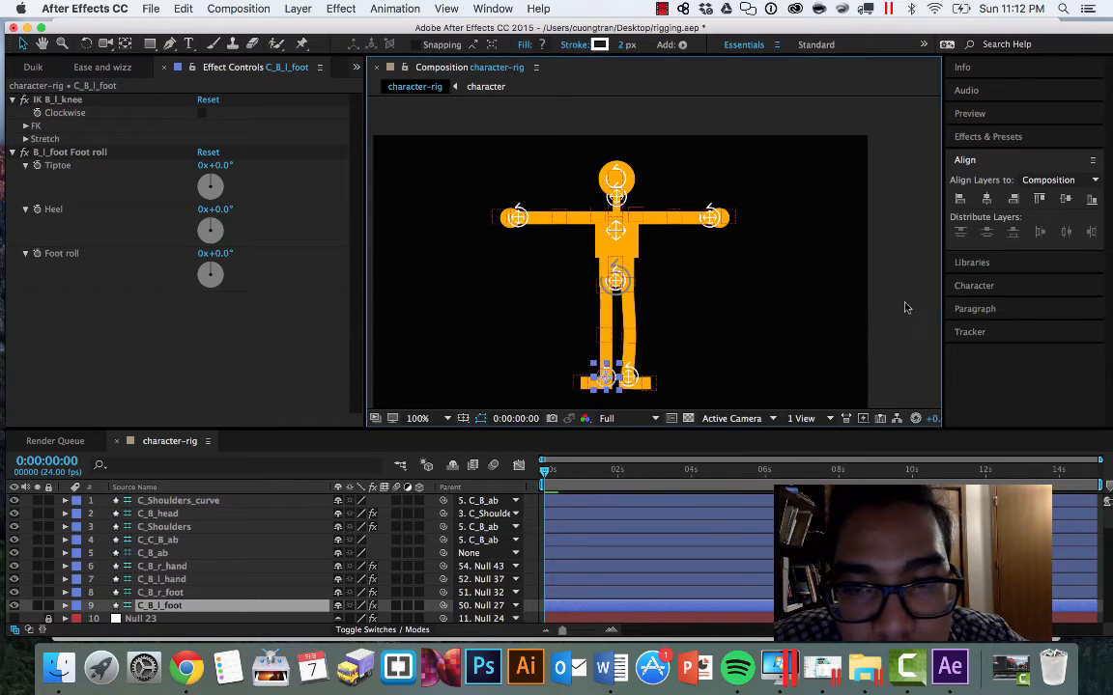
click(903, 305)
click(628, 376)
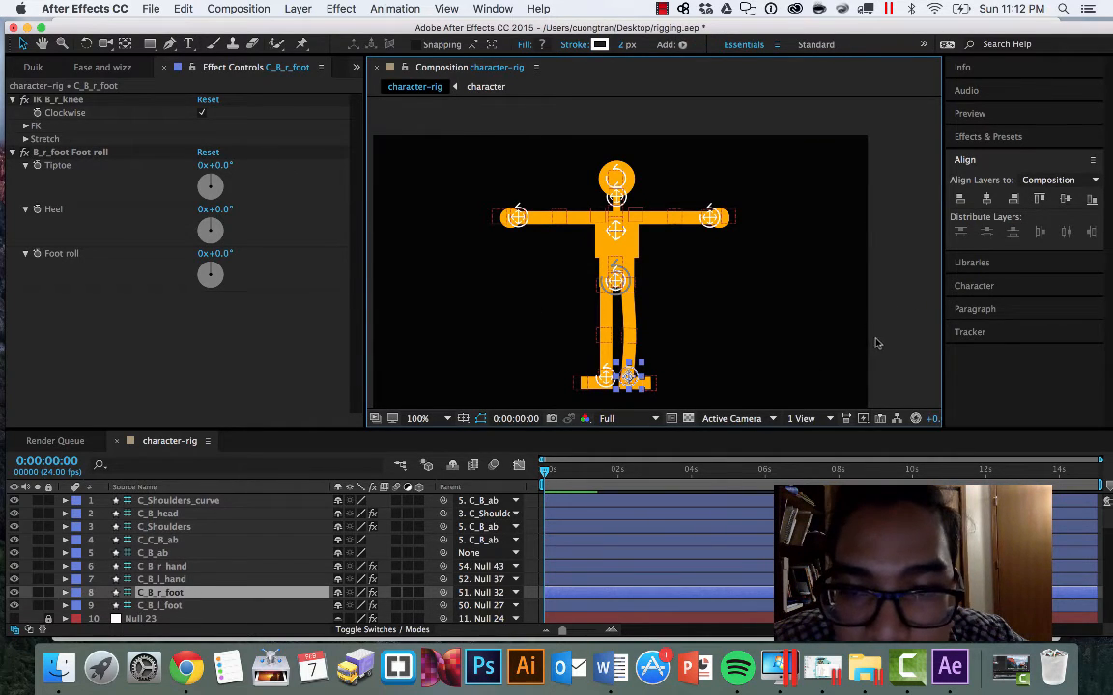
click(906, 330)
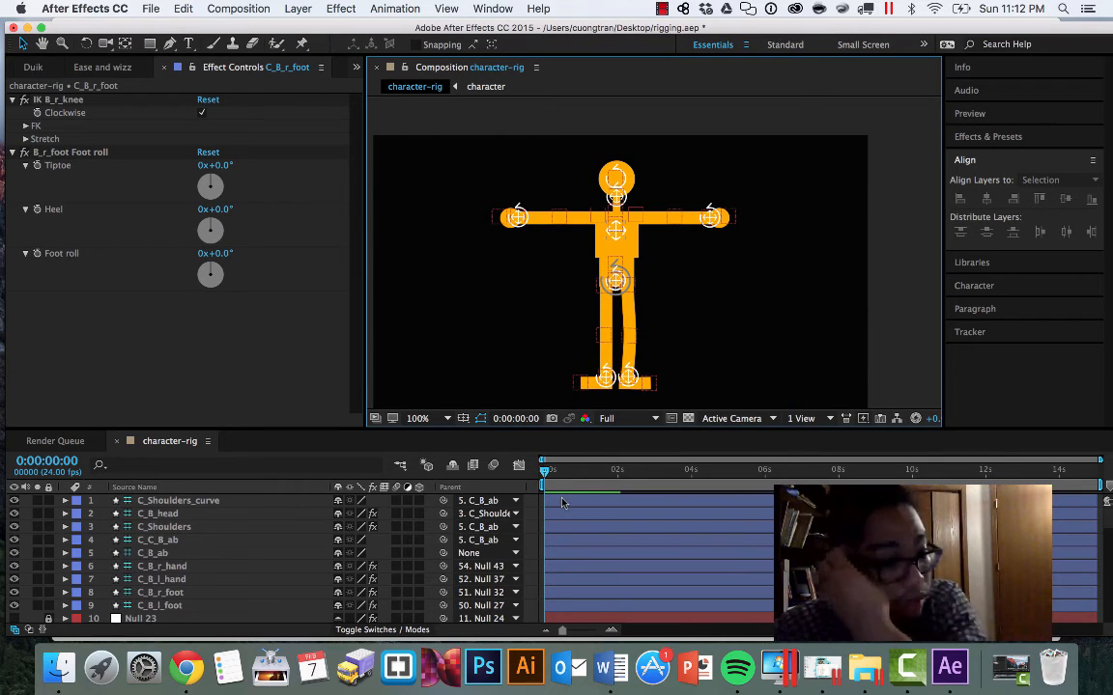
scroll(259, 591, down, 3)
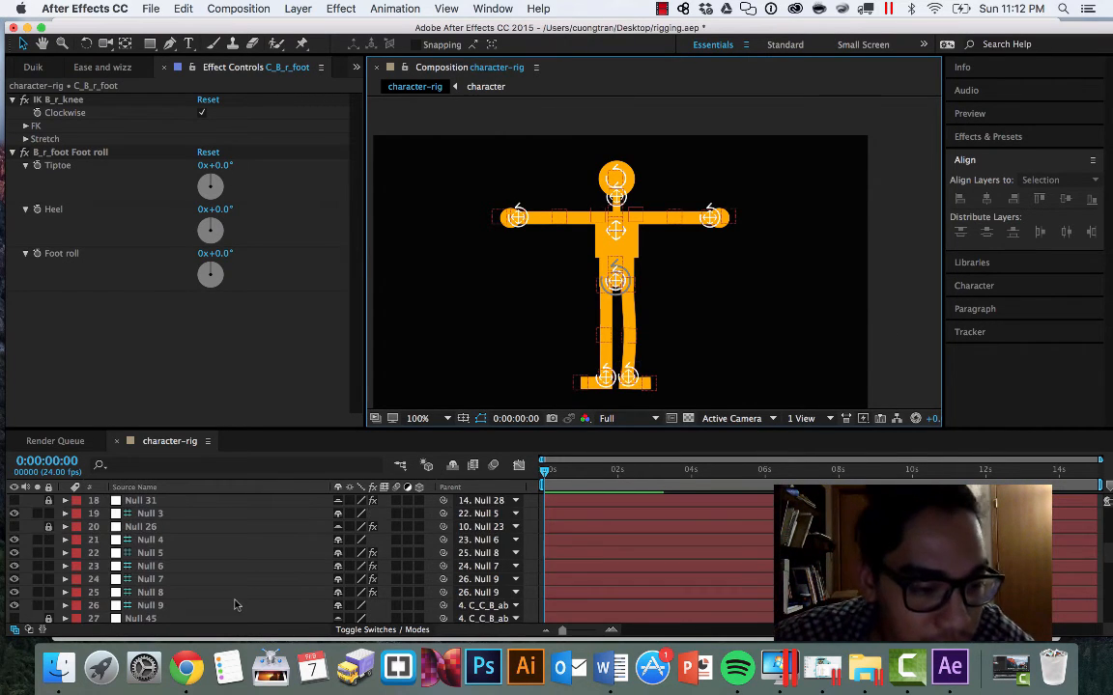
scroll(232, 601, up, 3)
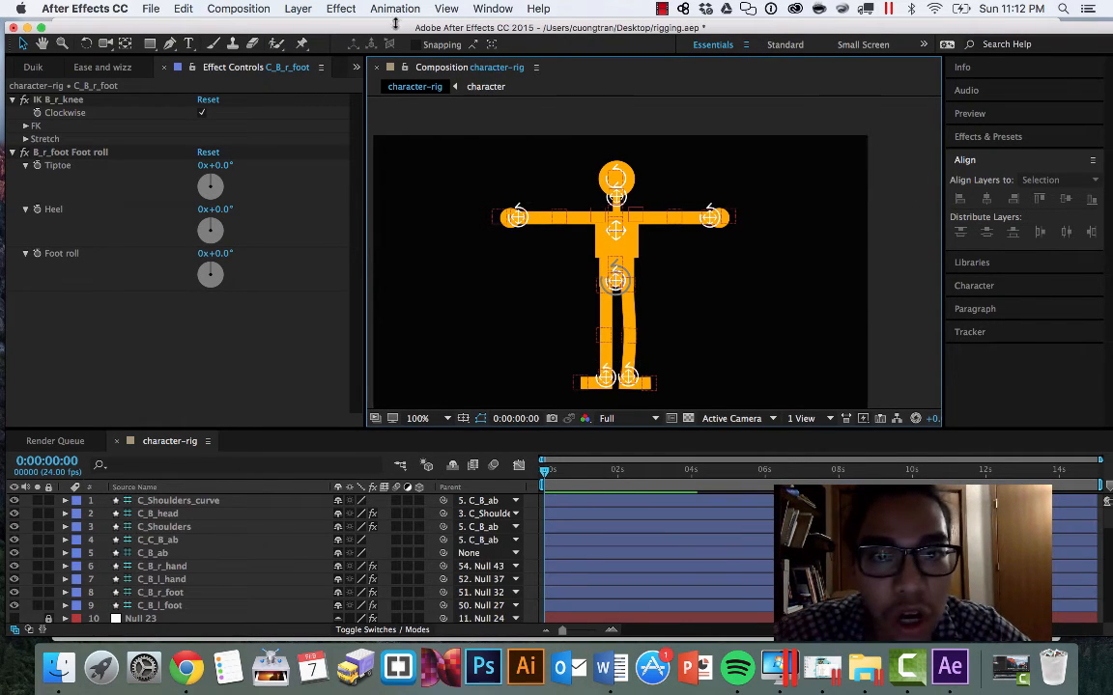
Step: Open the Dugr script panel and dock it at the head of the side panel group, above Info
click(479, 8)
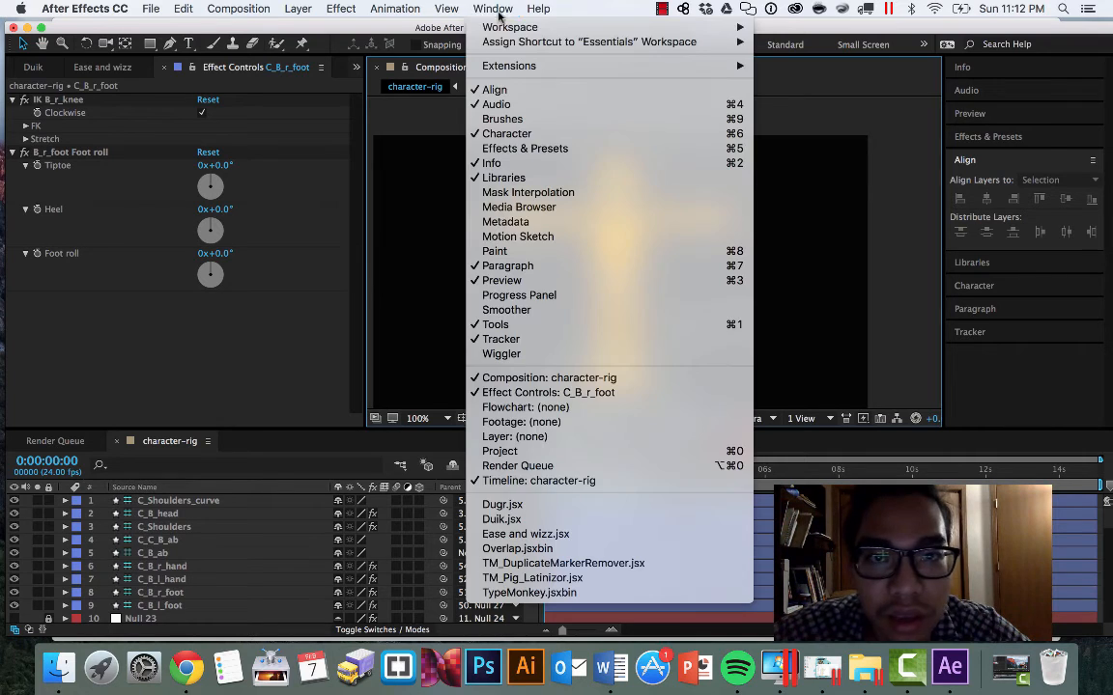
click(525, 508)
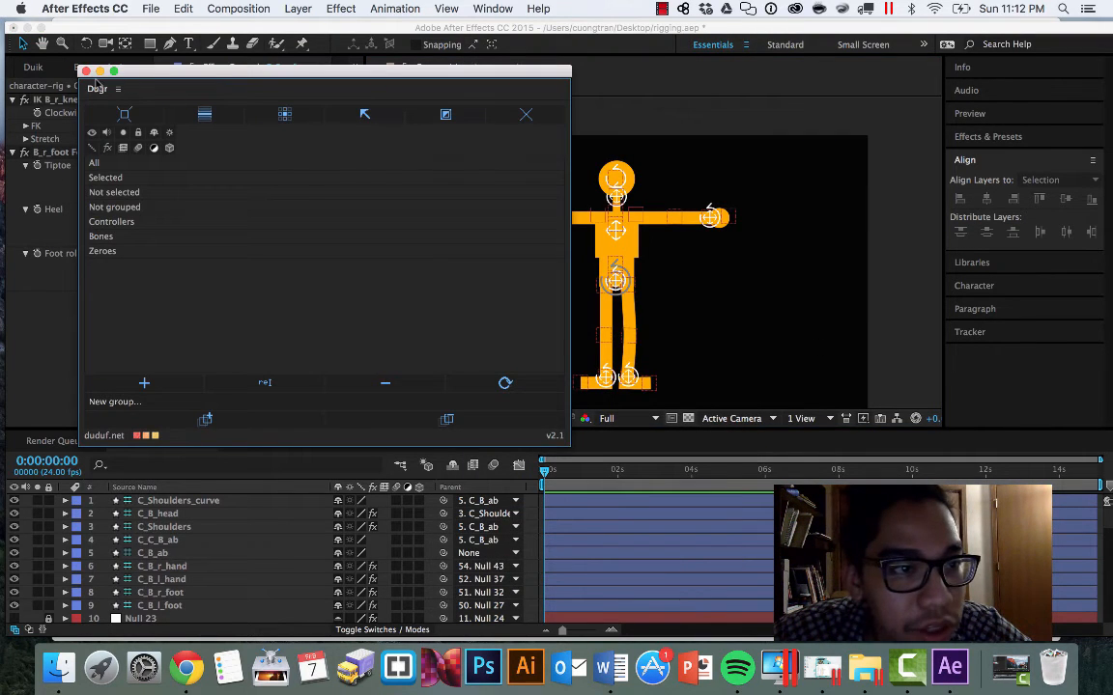
drag(436, 97, 939, 90)
drag(997, 72, 994, 66)
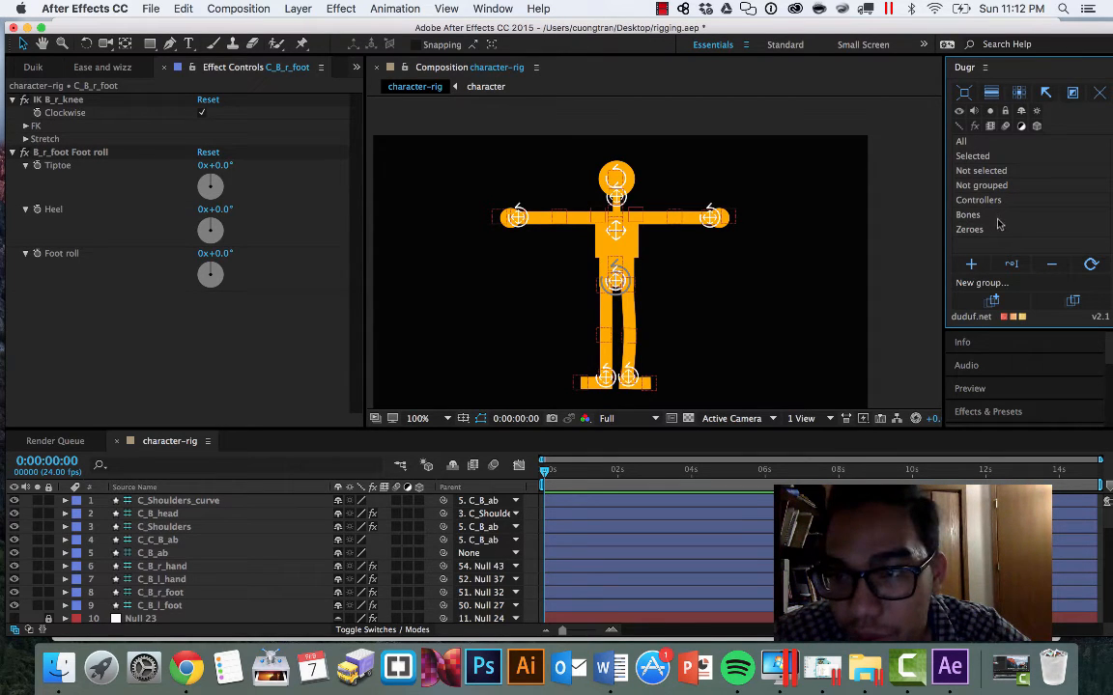
Step: Select the character layer, isolate it with the Controllers group using Dugr, and lock the character layer
scroll(255, 541, down, 10)
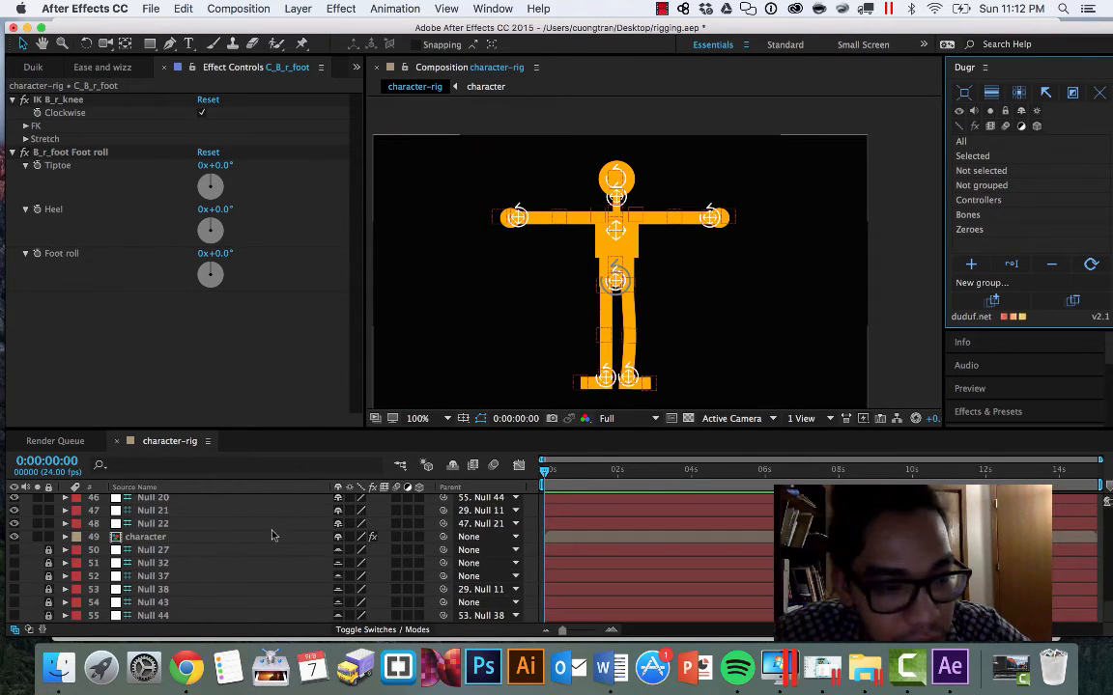
click(145, 538)
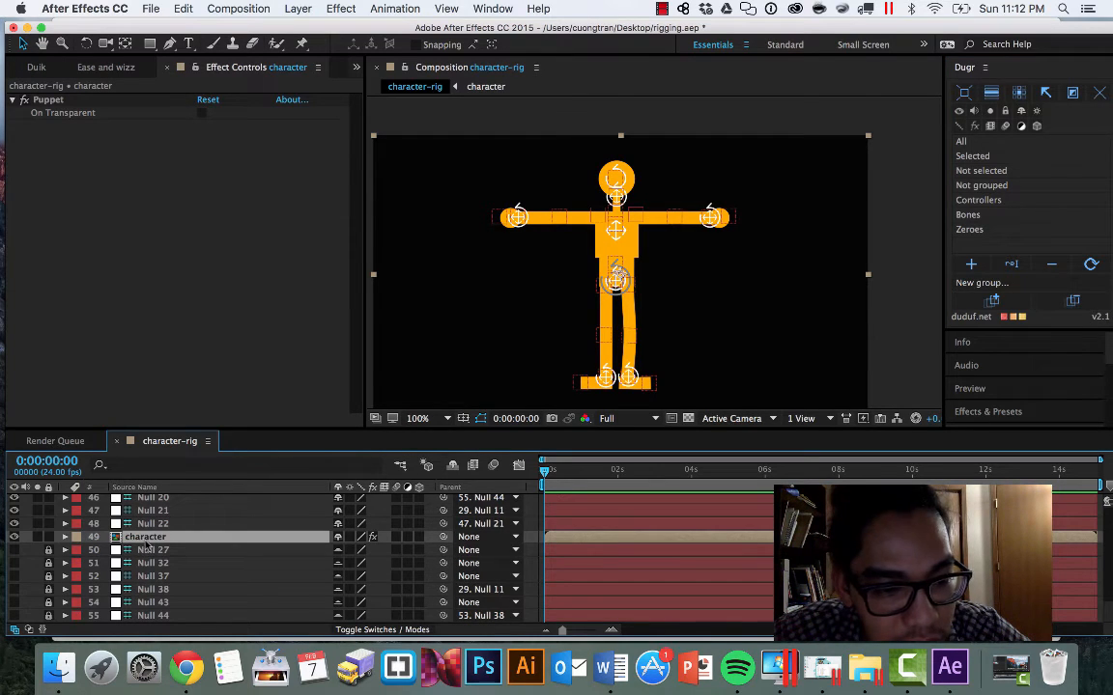
click(1010, 201)
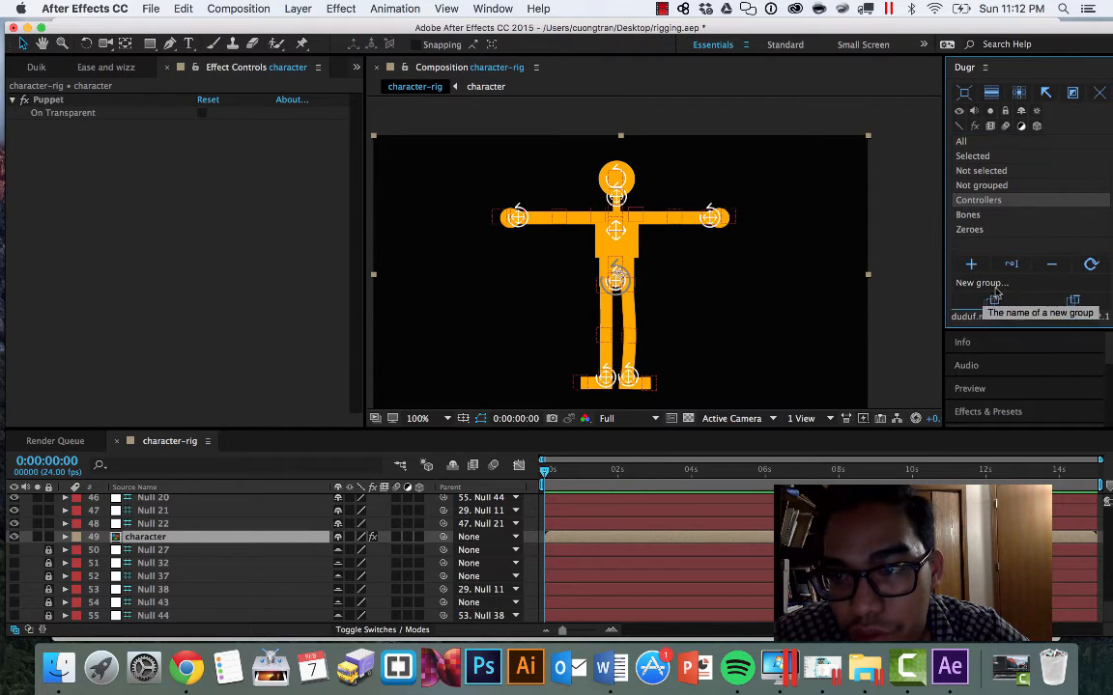
click(966, 95)
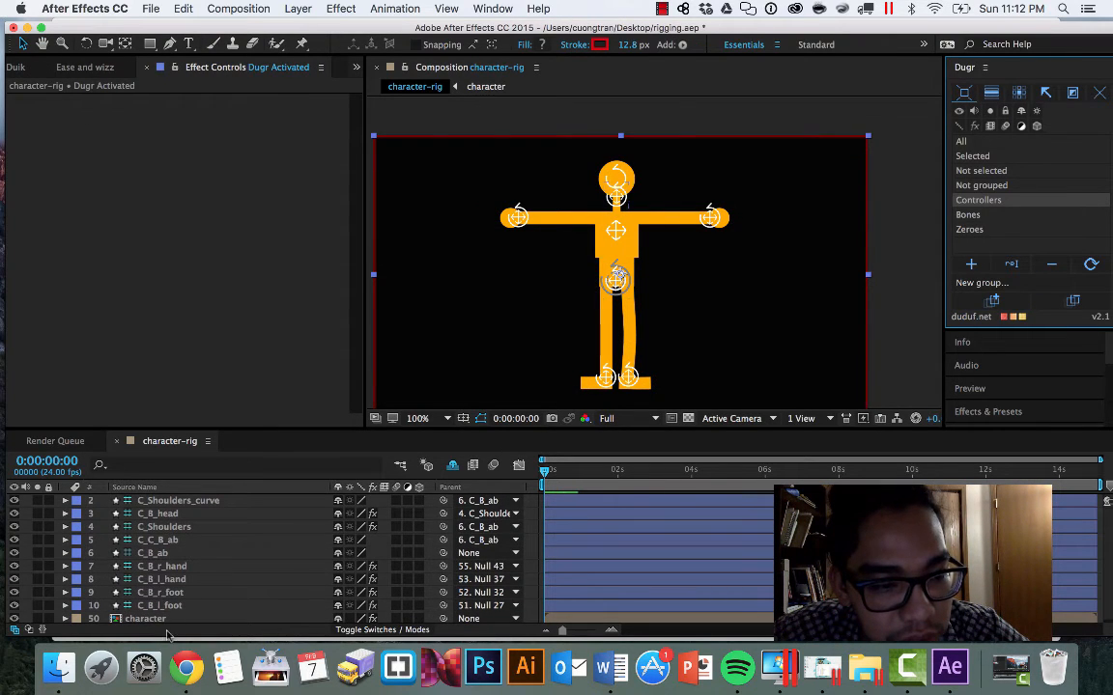
click(48, 619)
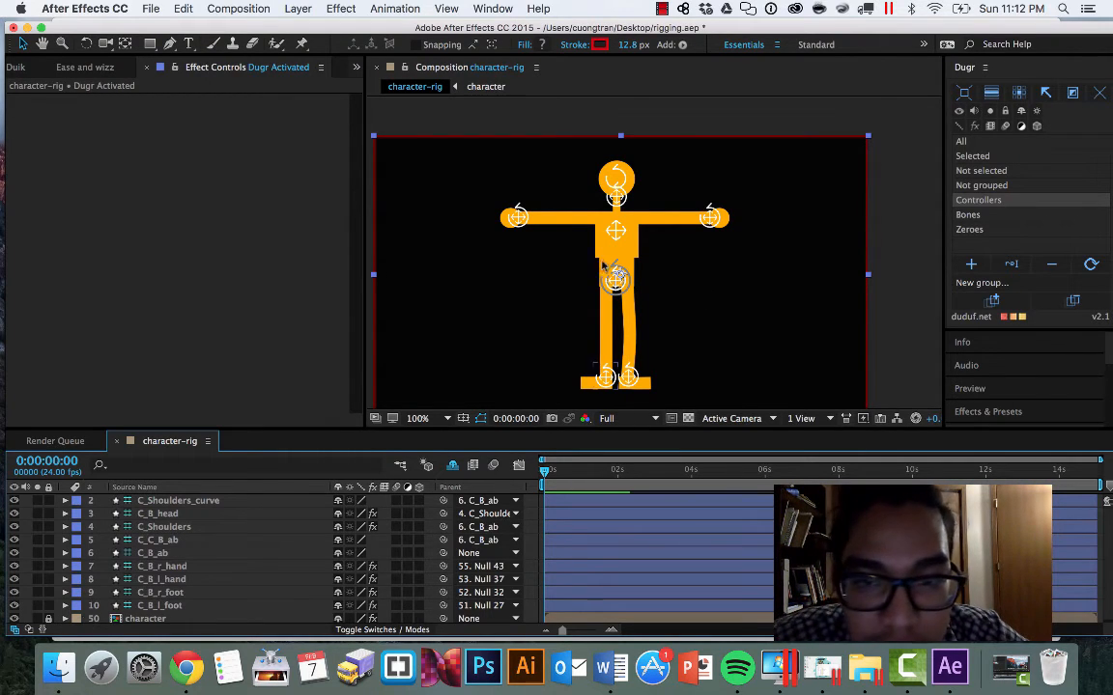
Step: Test bending both arms by raising the right and left hand controllers inward, and undo both moves
click(710, 218)
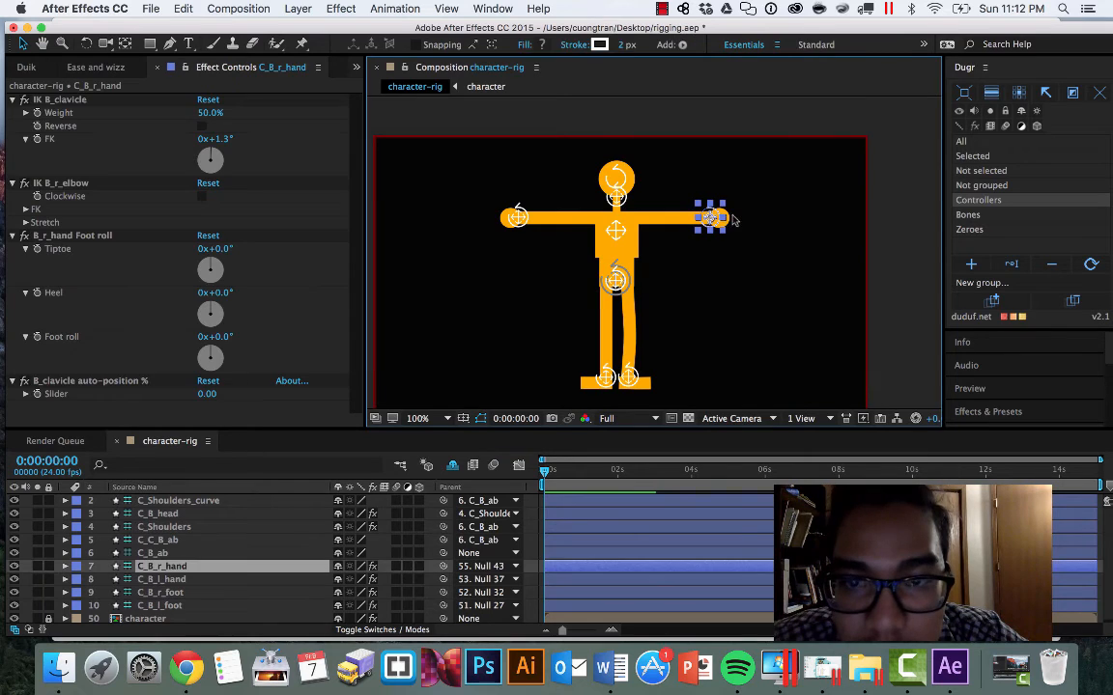
click(843, 219)
drag(713, 219, 689, 191)
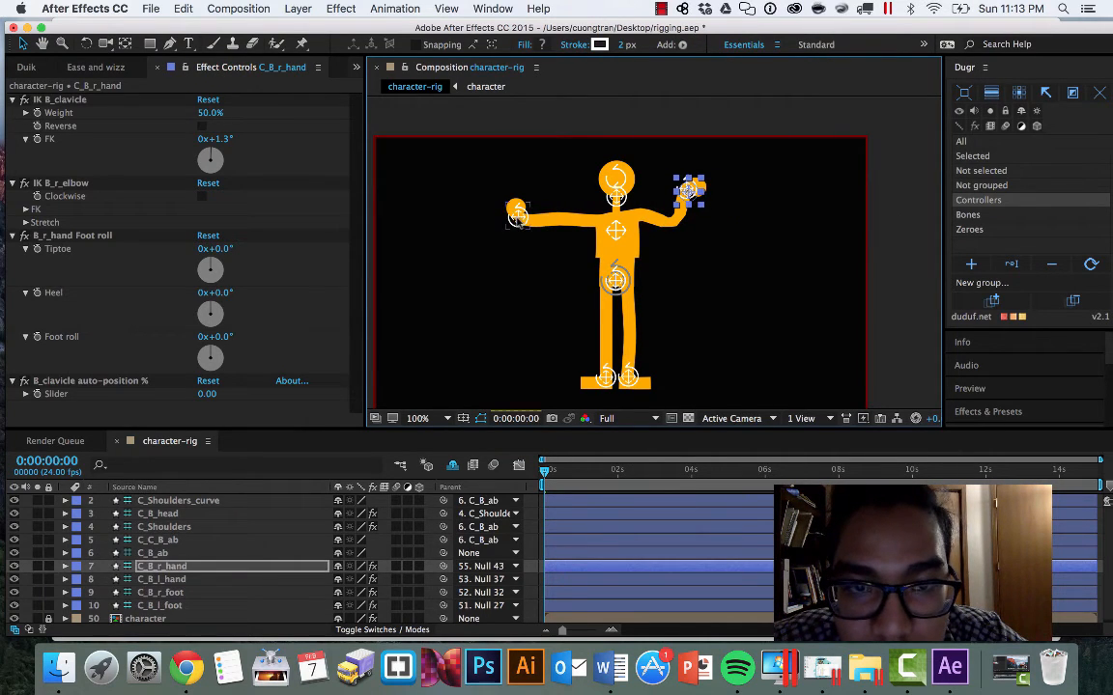
drag(515, 215, 553, 196)
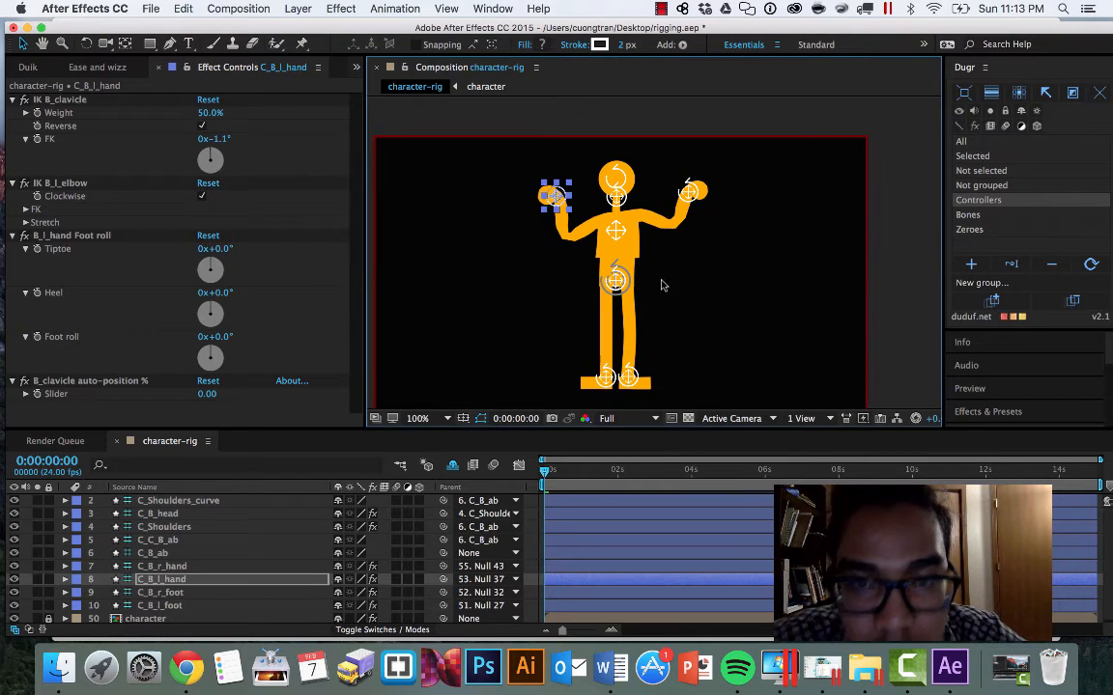
key(super+z)
key(super+z)
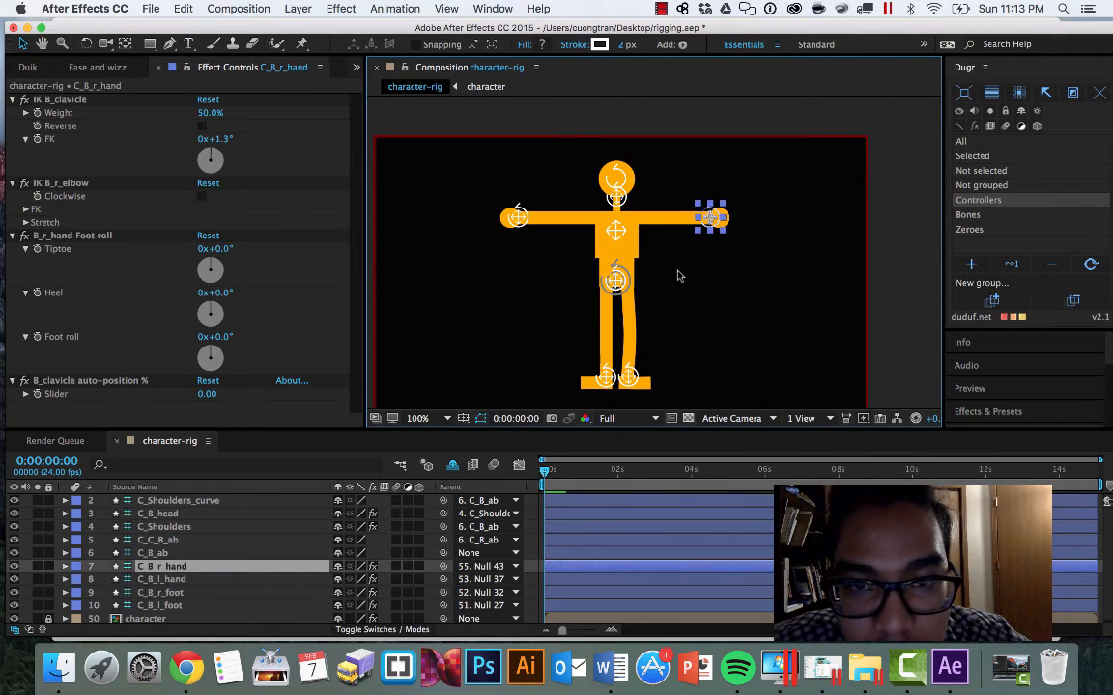
click(823, 246)
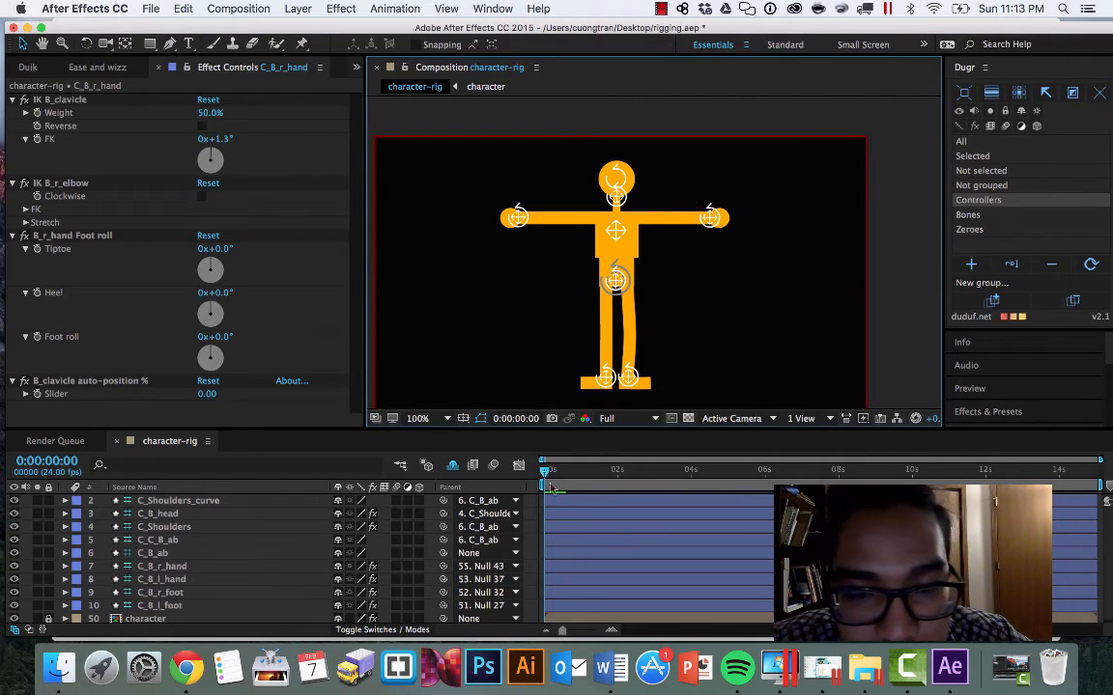
Step: Add Position keyframes at 0:00:00:00 to all controller layers from C_Shoulders_curve through C_B_l_foot
click(159, 605)
shift+click(180, 500)
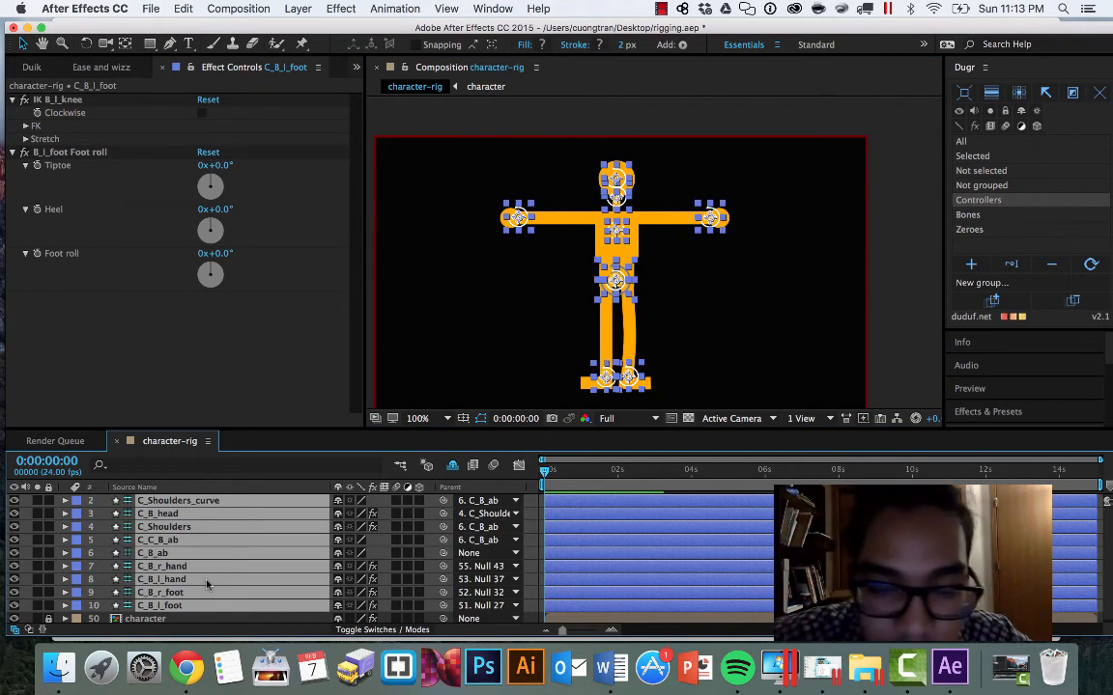
key(p)
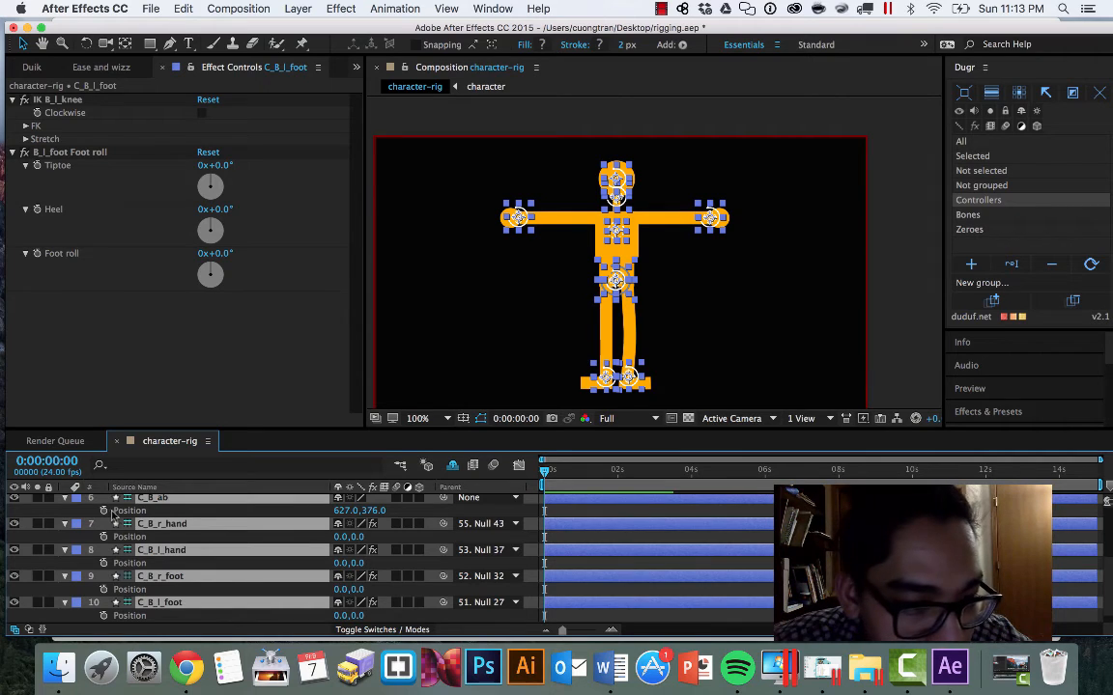
scroll(104, 512, up, 3)
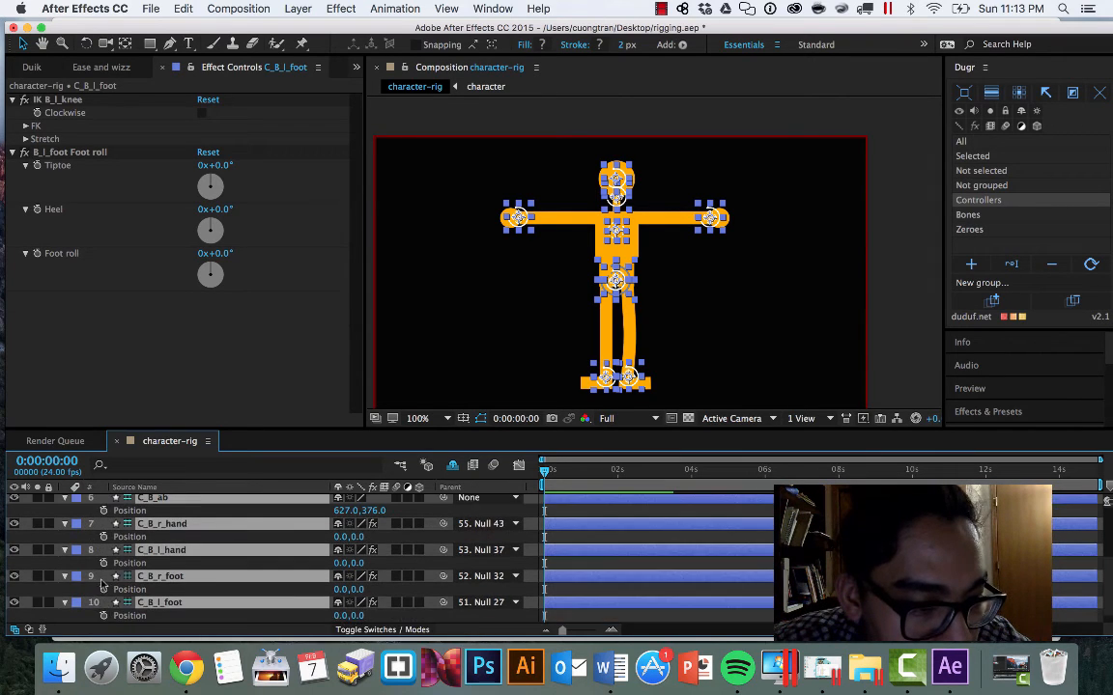
scroll(106, 573, up, 2)
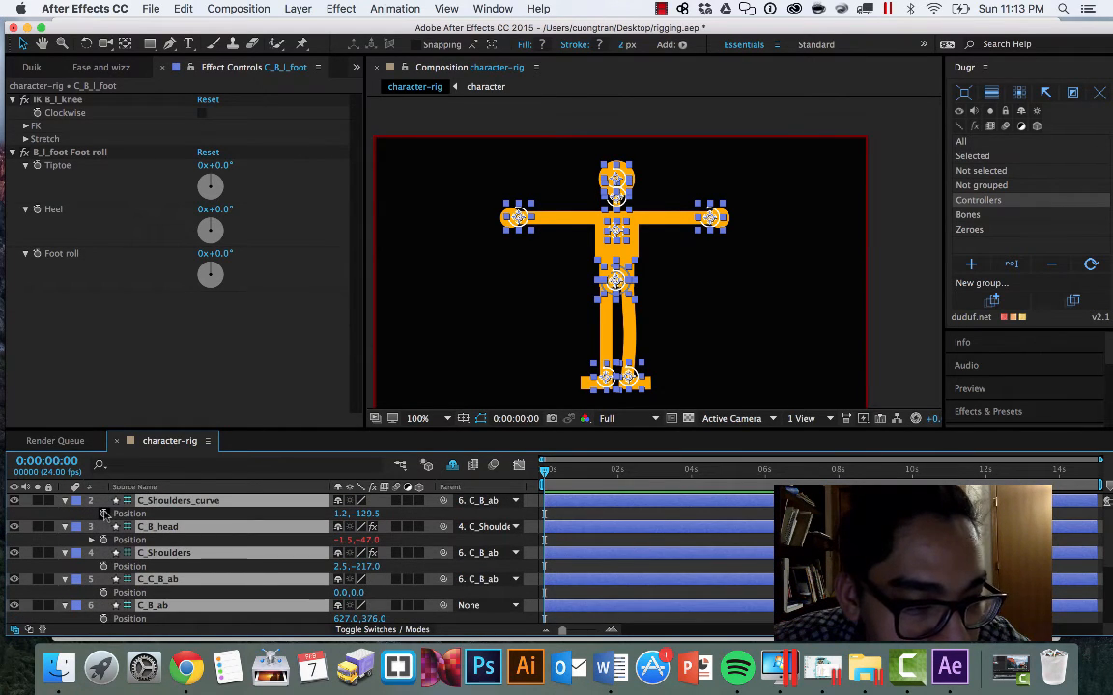
scroll(198, 565, down, 5)
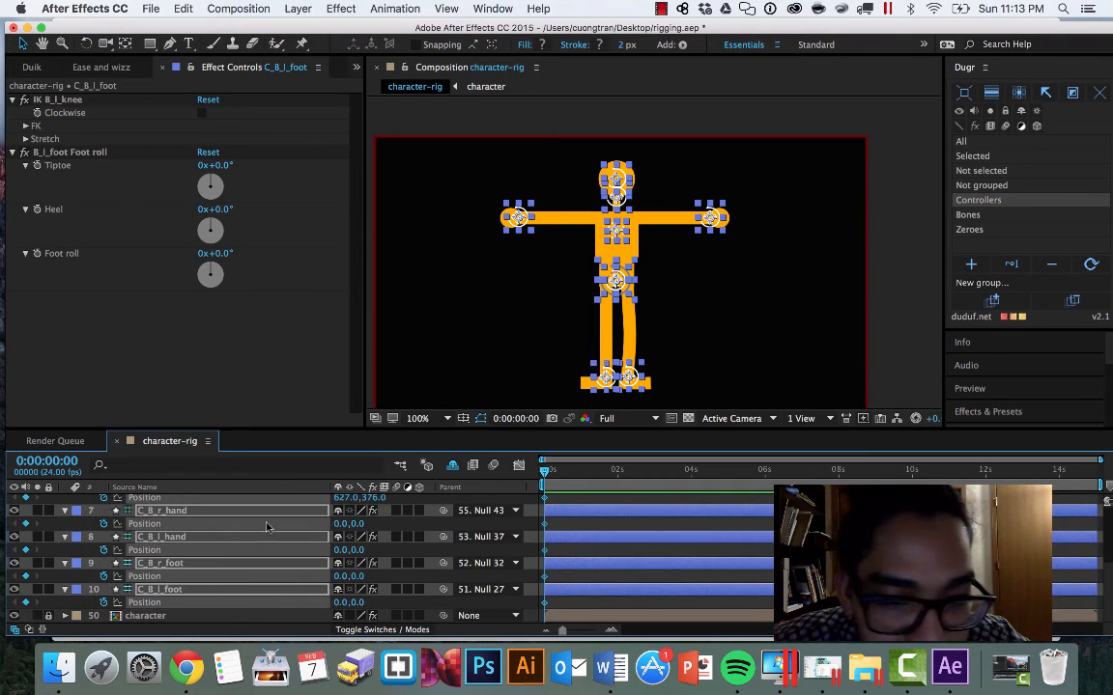
click(841, 249)
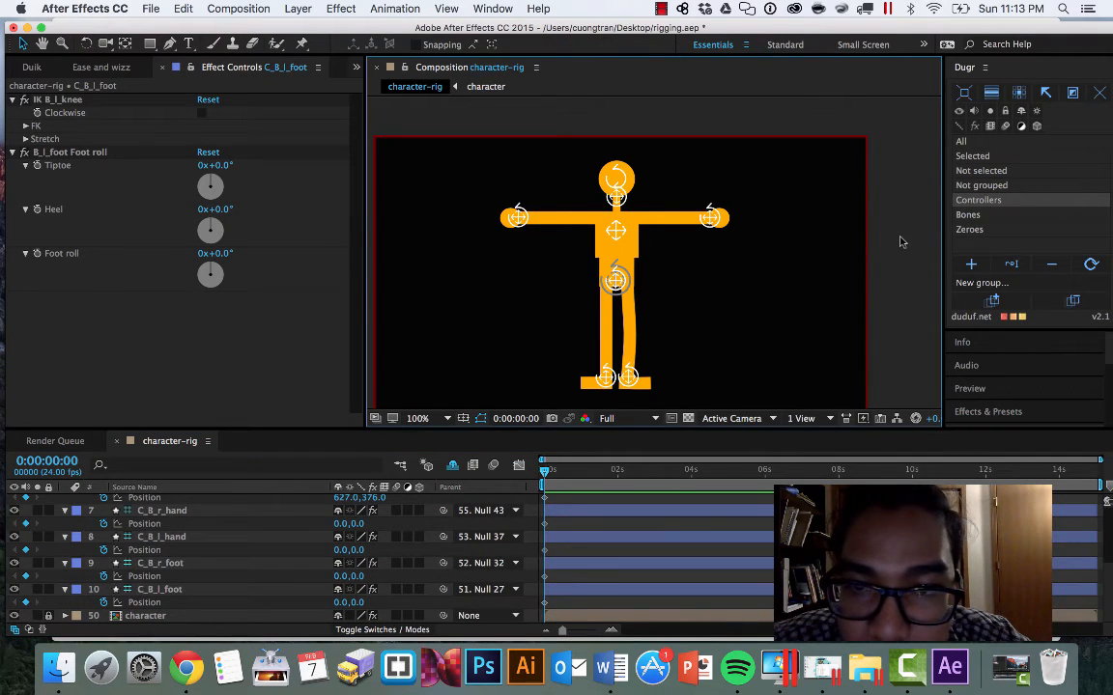
Step: Lower the right hand controller beside the hip to about -160, 222 and rotate the hand to point downward
drag(713, 218, 655, 318)
key(w)
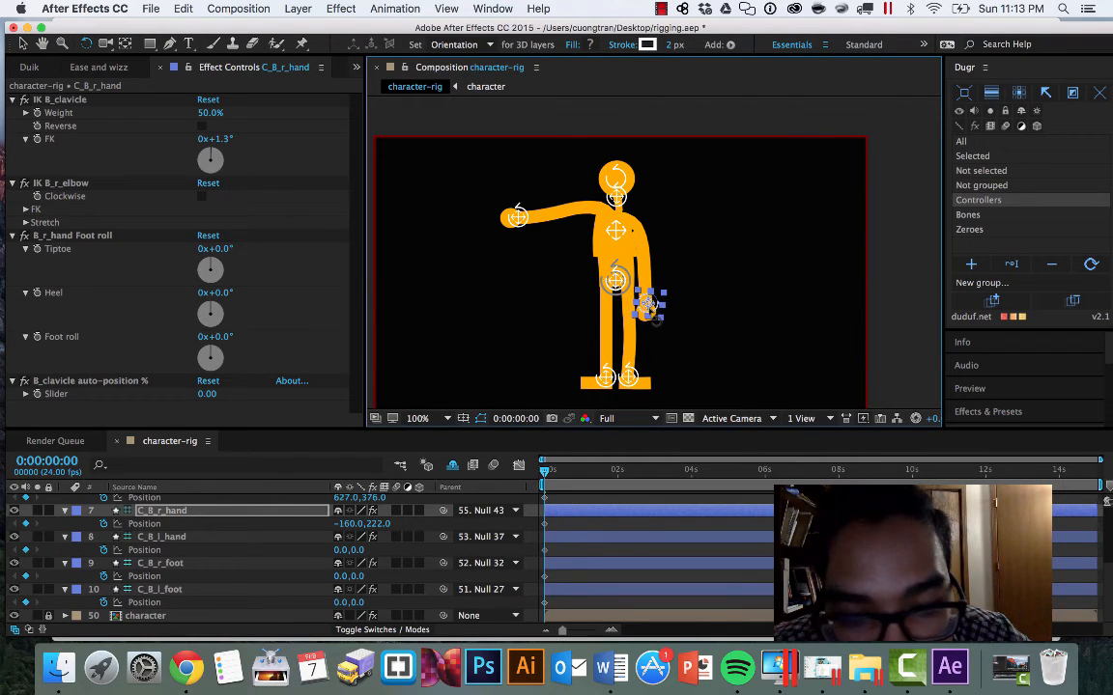
key(v)
Step: Lower the left hand controller beside the hip to about 158, 228 and rotate the hand to point downward
drag(517, 218, 578, 306)
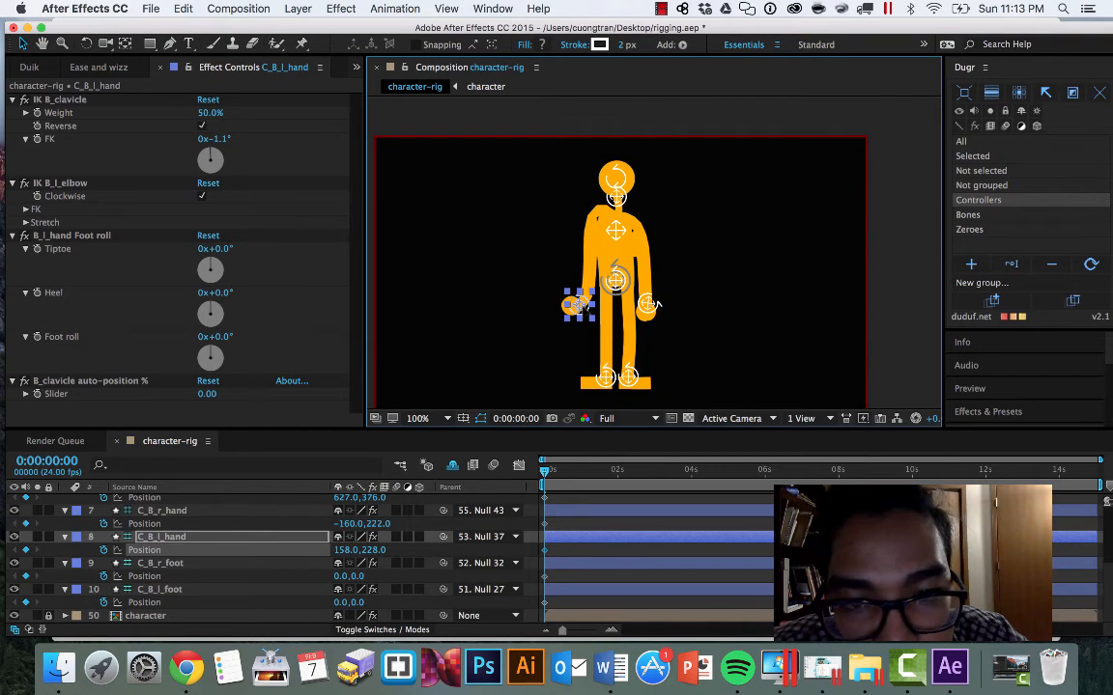
key(e)
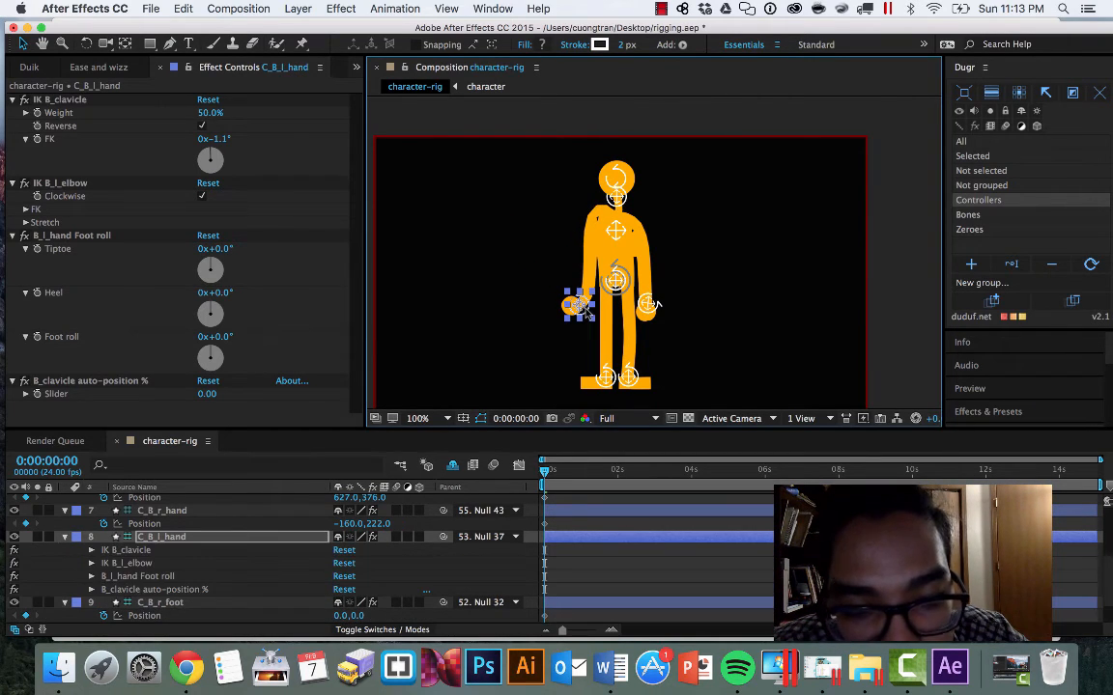
key(w)
drag(578, 305, 577, 306)
key(v)
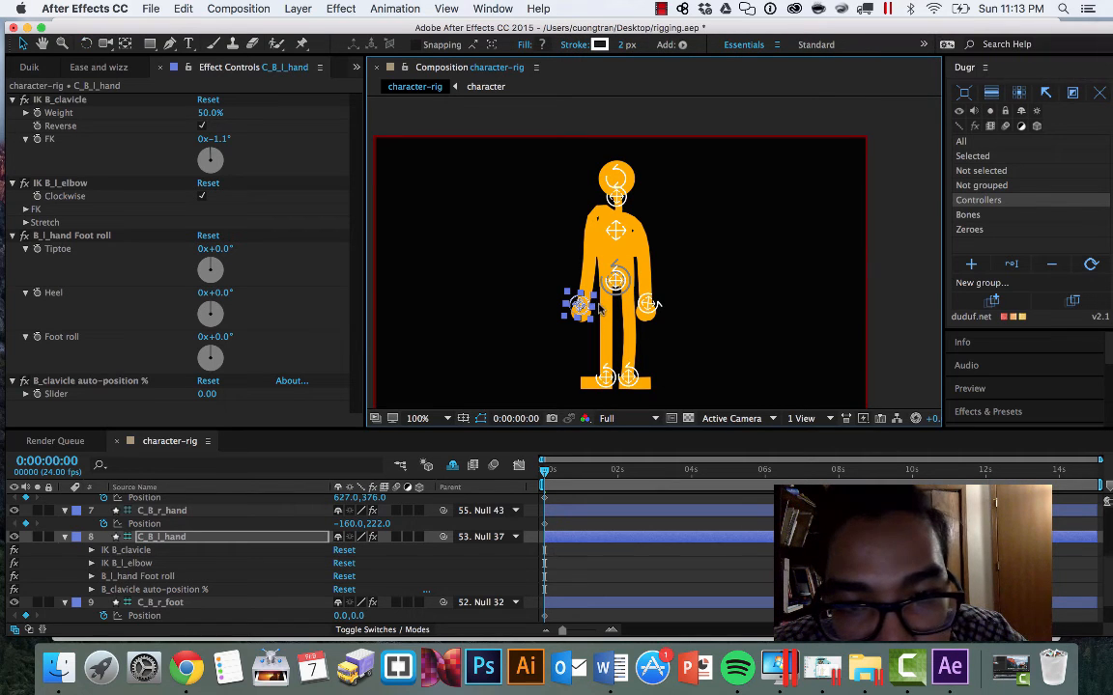
Step: Try the shoulder curve controller and shift the C_Shoulders controller slightly down and to the right
click(615, 230)
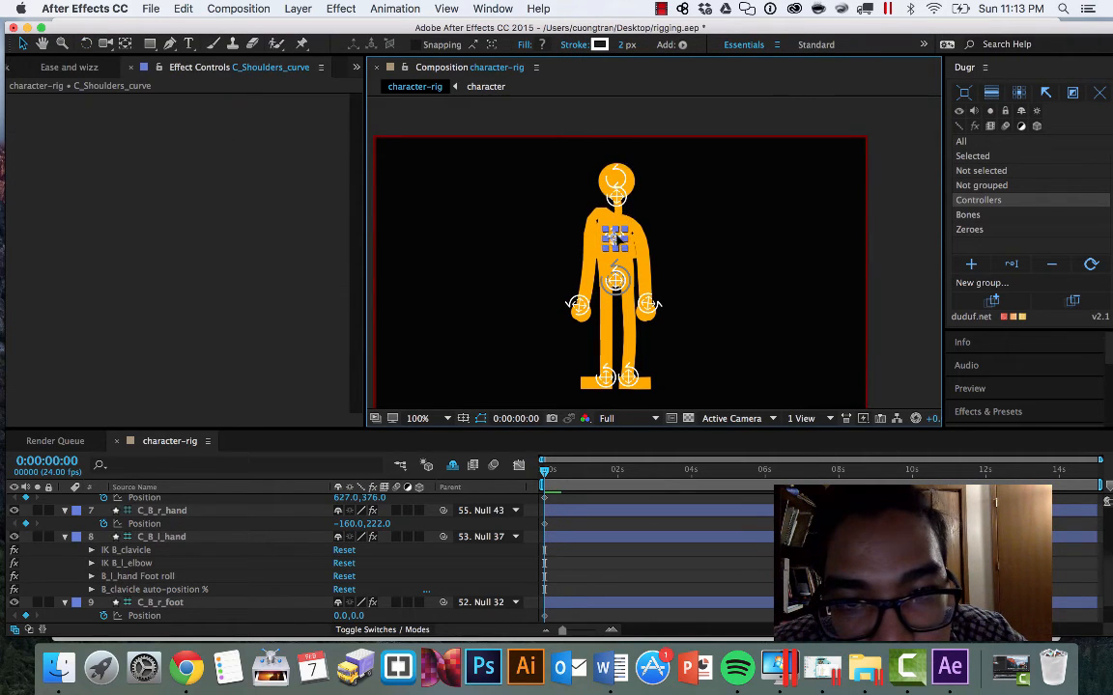
click(616, 204)
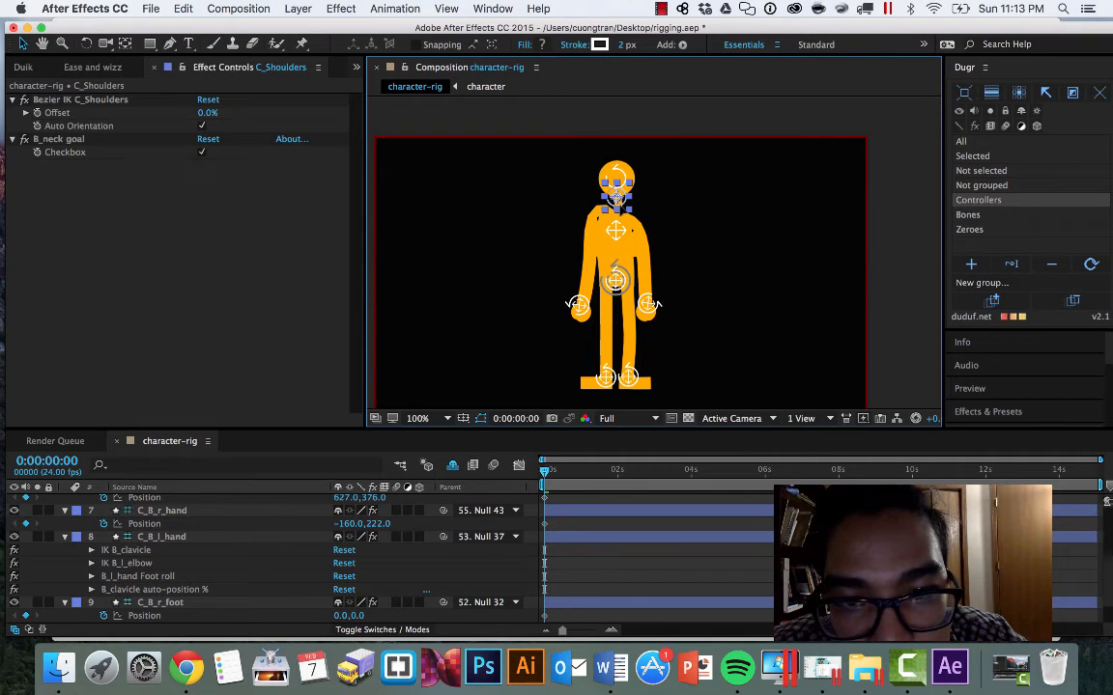
mouse_move(615, 204)
mouse_down()
mouse_move(604, 204)
mouse_move(620, 212)
mouse_move(619, 200)
mouse_up()
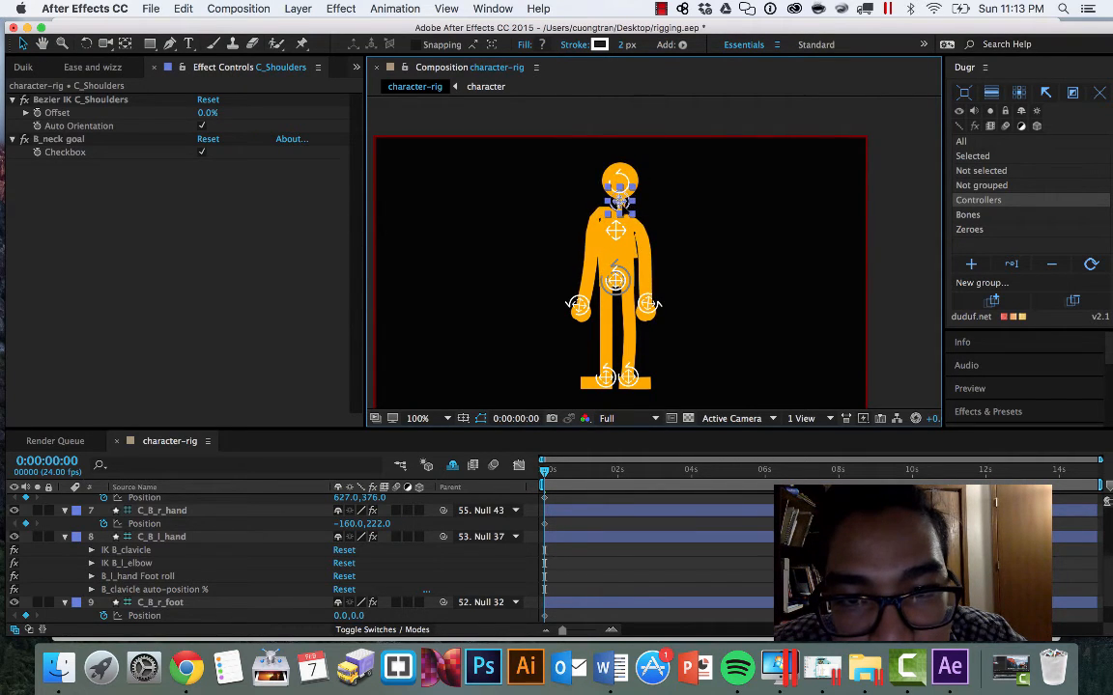
Step: Try different clavicle IK FK angles on the left hand controller, and reset FK to 0°
click(578, 305)
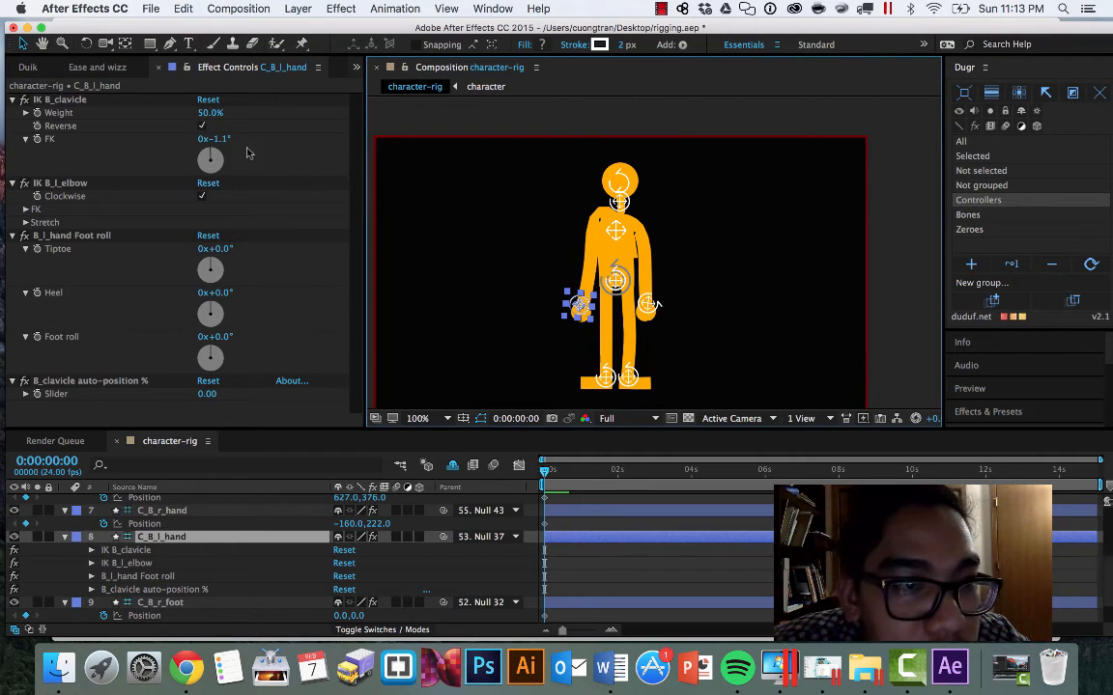
drag(218, 139, 204, 140)
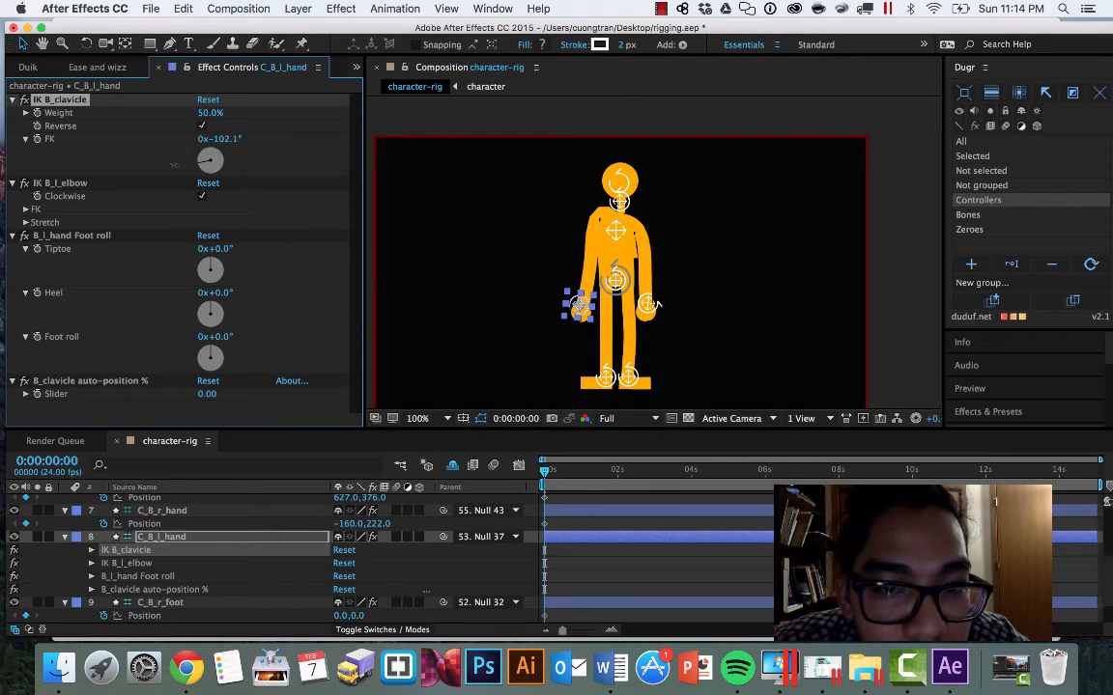
right_click(217, 141)
click(251, 245)
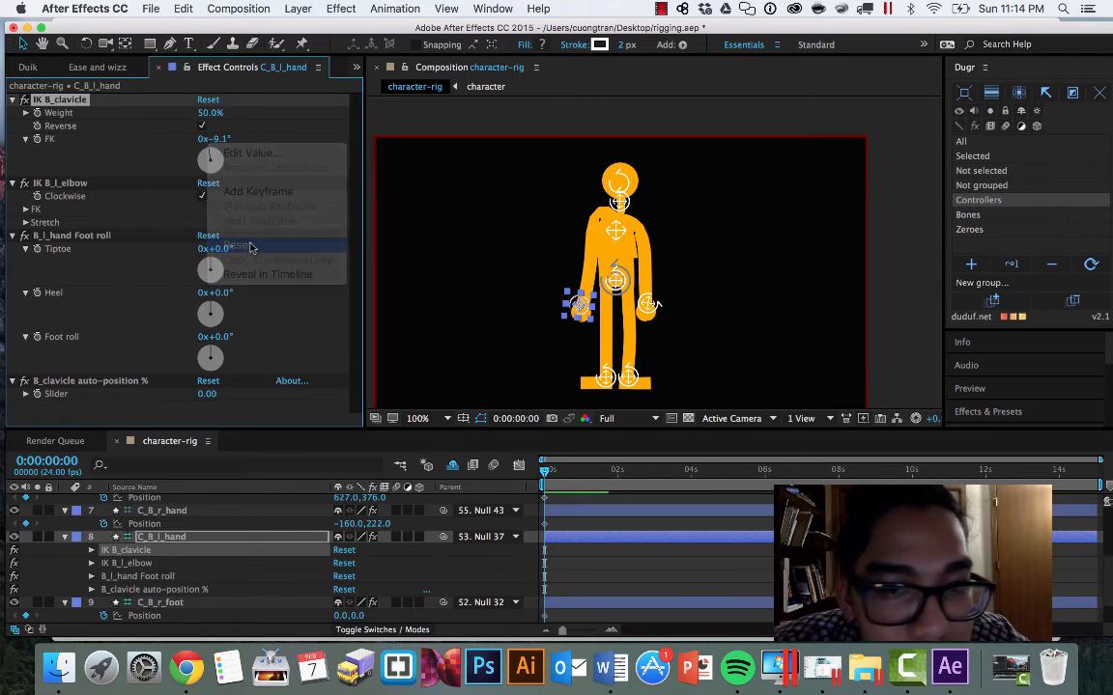
Step: Try lower and higher clavicle IK Weight values for the left hand, and reset Weight to 100%
drag(192, 112, 172, 112)
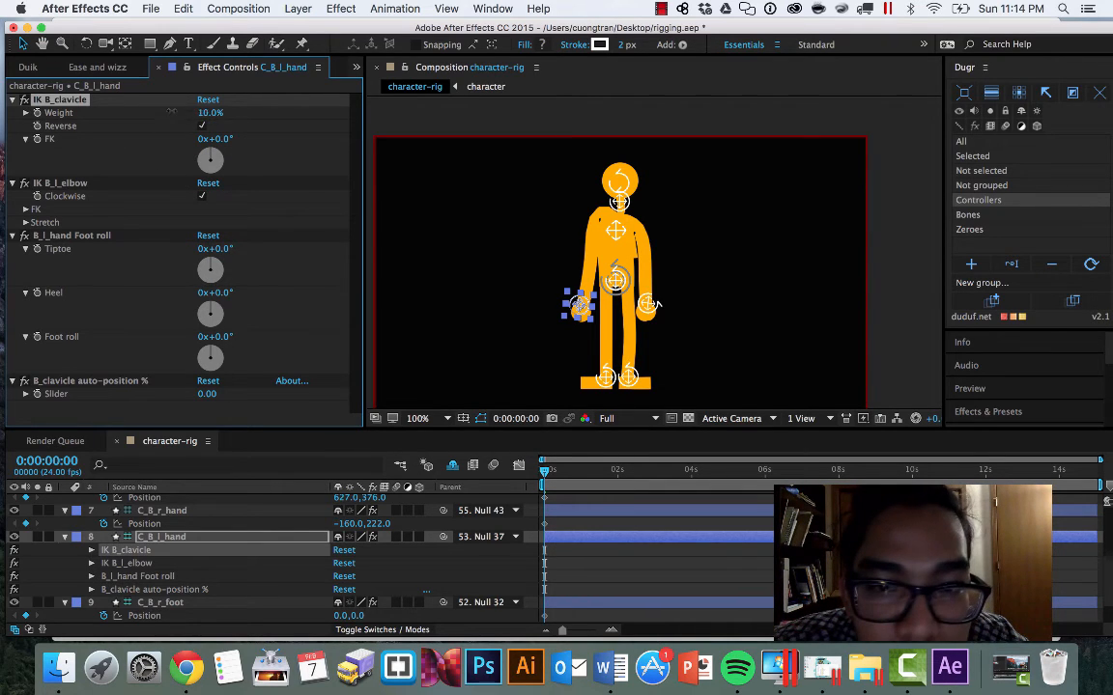
right_click(50, 101)
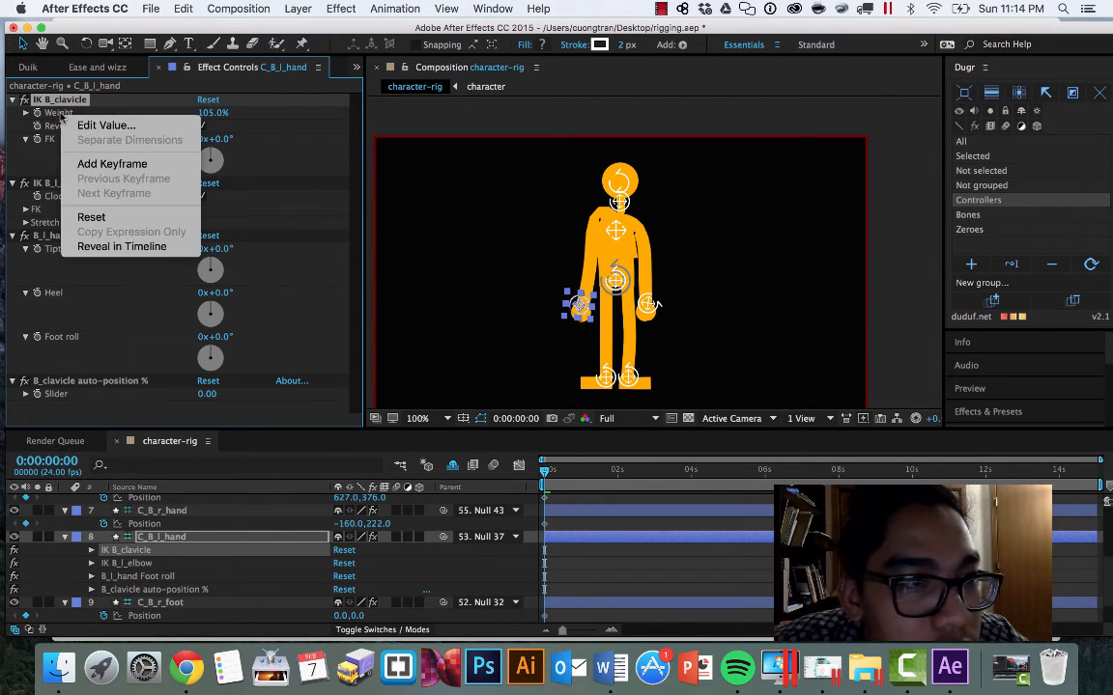
click(108, 195)
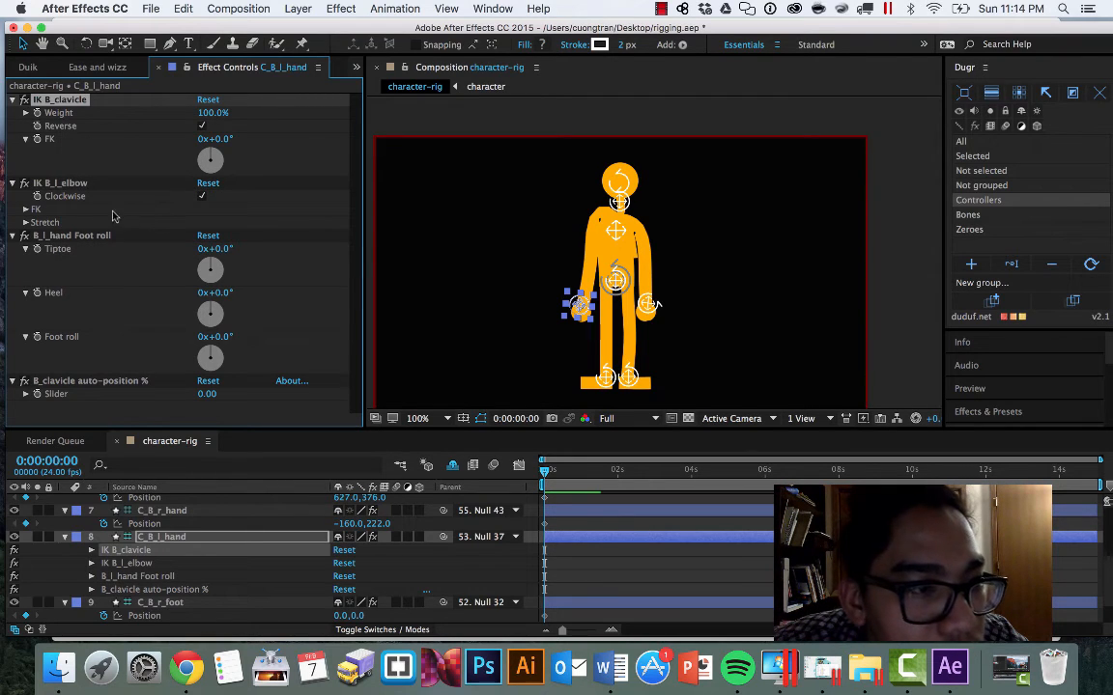
Step: Set the left hand's B_clavicle auto-position slider to -28, and try a Foot roll of -85°, undoing the roll
click(203, 198)
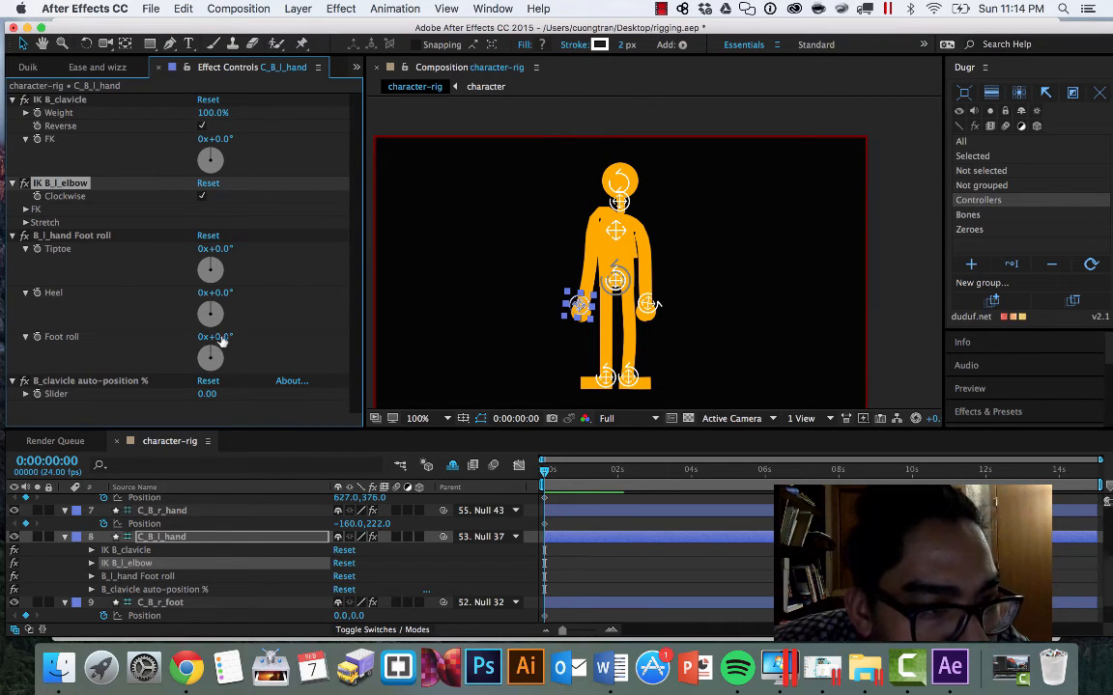
mouse_move(208, 393)
mouse_down()
mouse_move(239, 390)
mouse_move(189, 392)
mouse_up()
drag(224, 336, 150, 328)
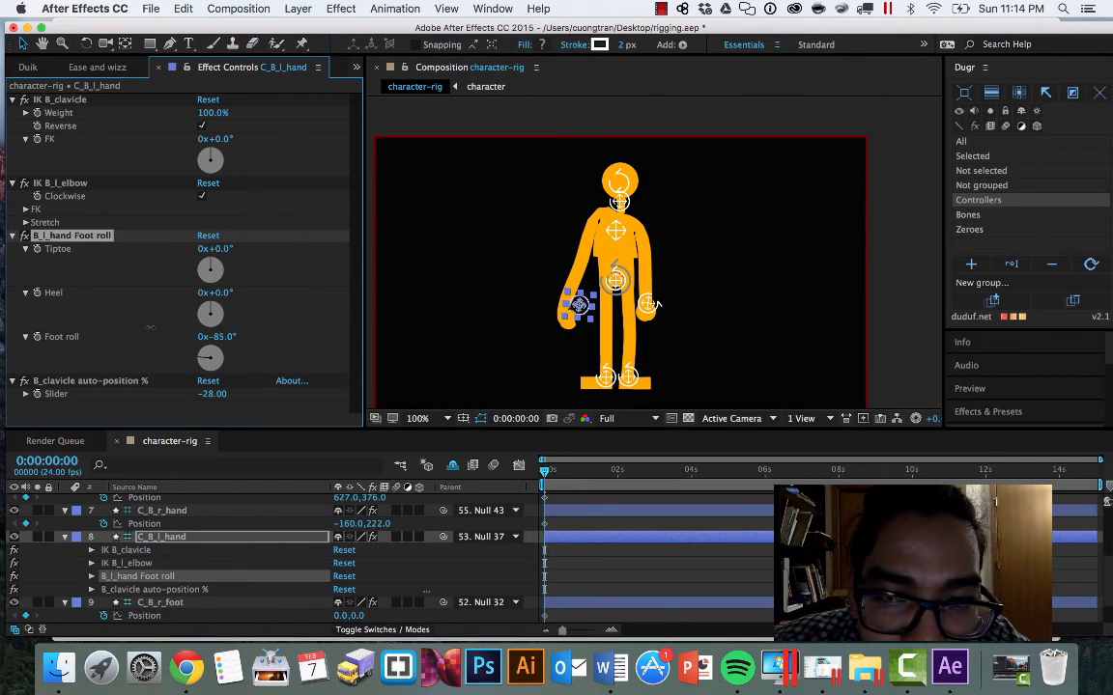
key(super+z)
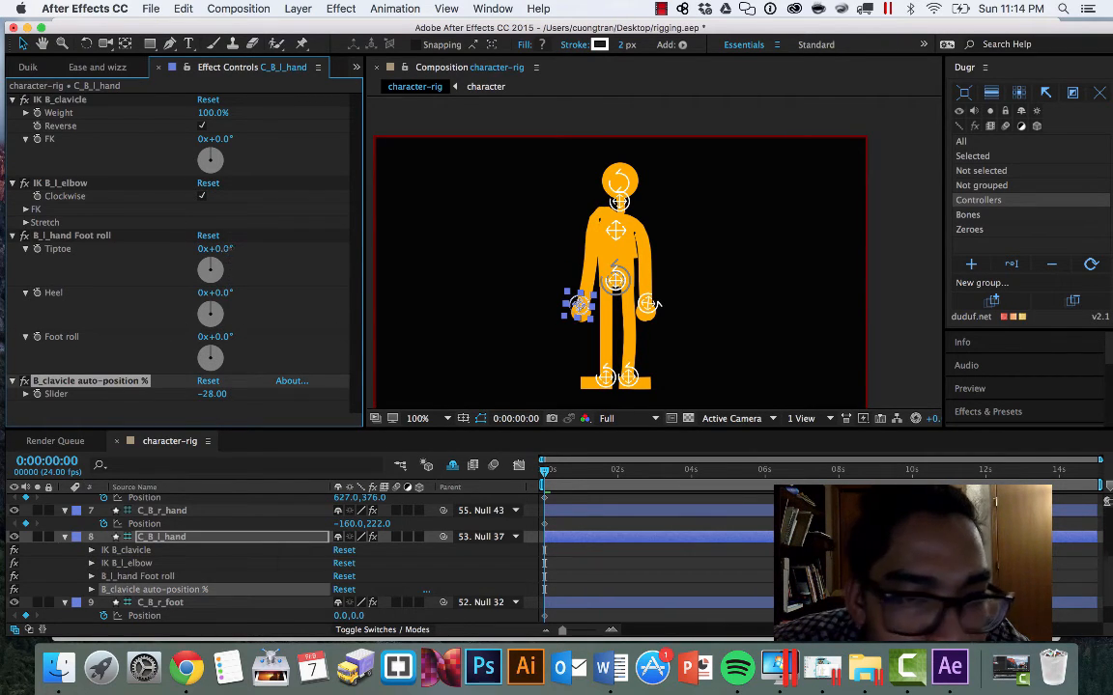
Step: Undo the latest left hand effect changes and set the left elbow IK's Auto-Shrink to 25%
key(super+z)
key(super+z)
key(super+z)
key(super+z)
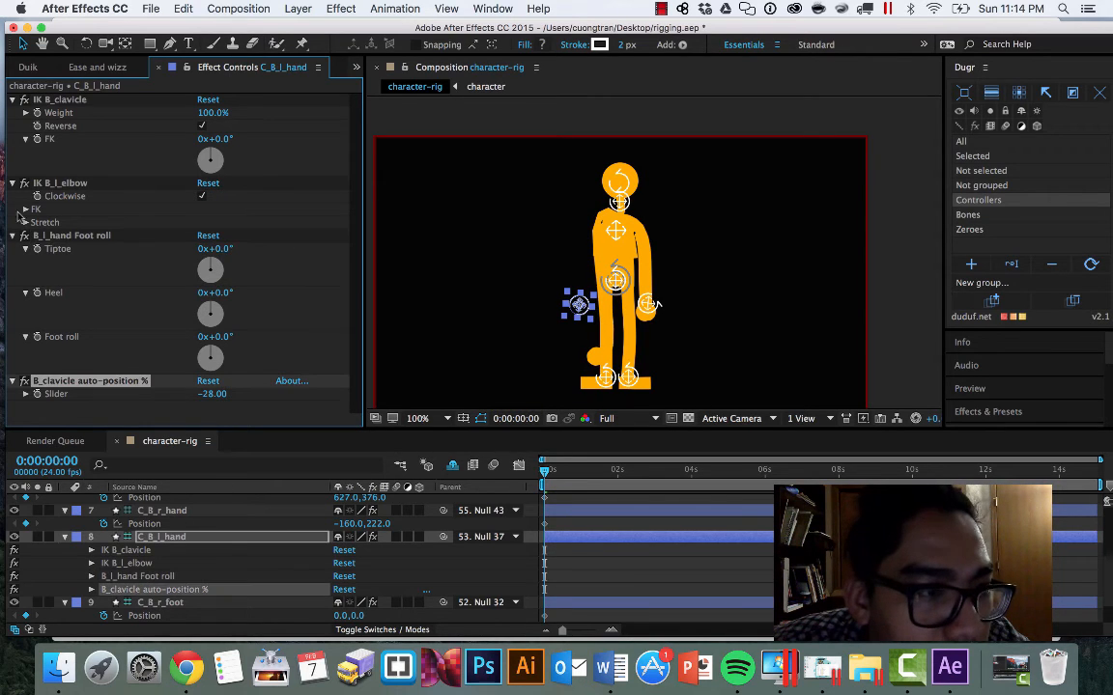
click(26, 222)
drag(213, 264, 174, 257)
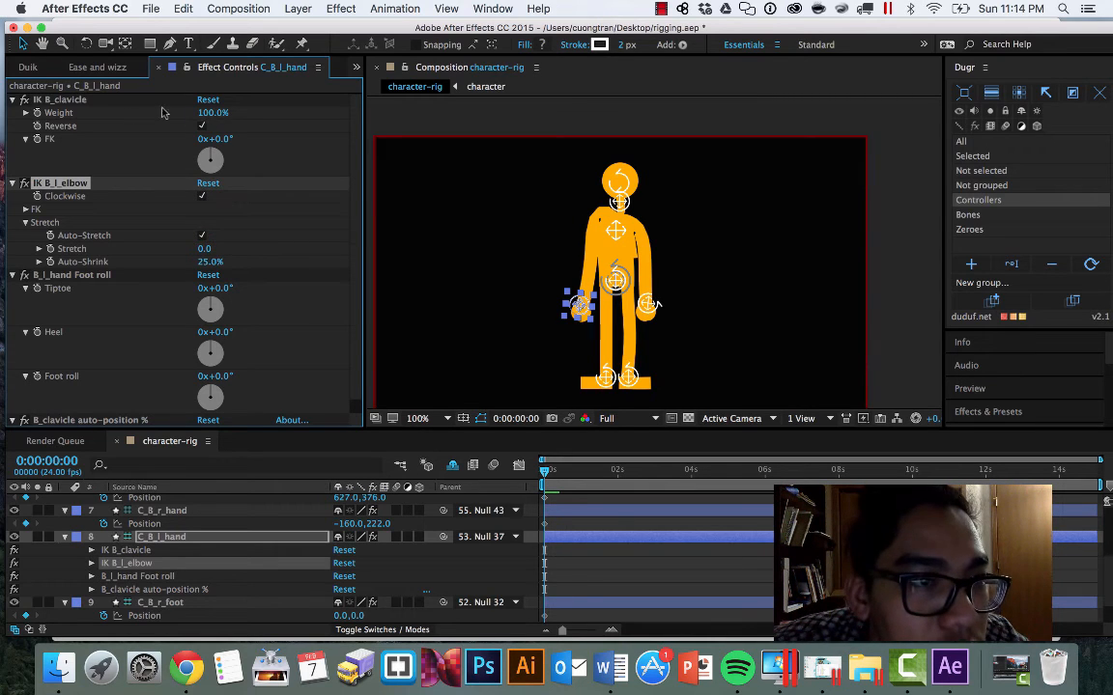
Step: Try a left clavicle IK Weight of 202% and positive and negative left elbow Stretch values, undoing both
drag(199, 117, 269, 108)
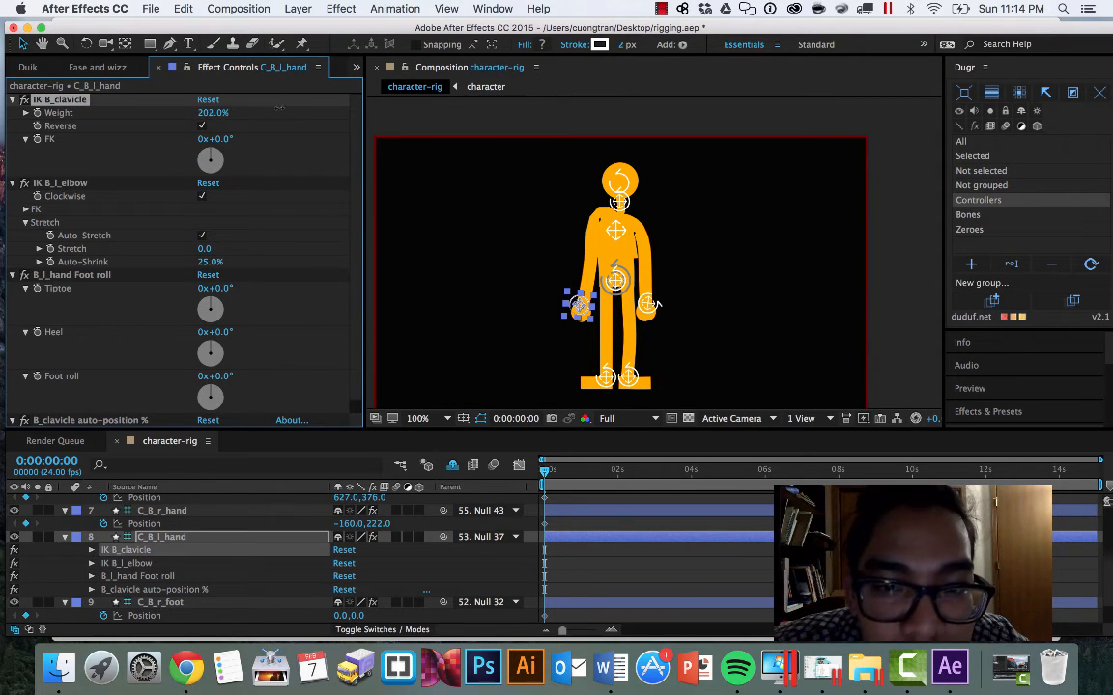
key(ctrl+z)
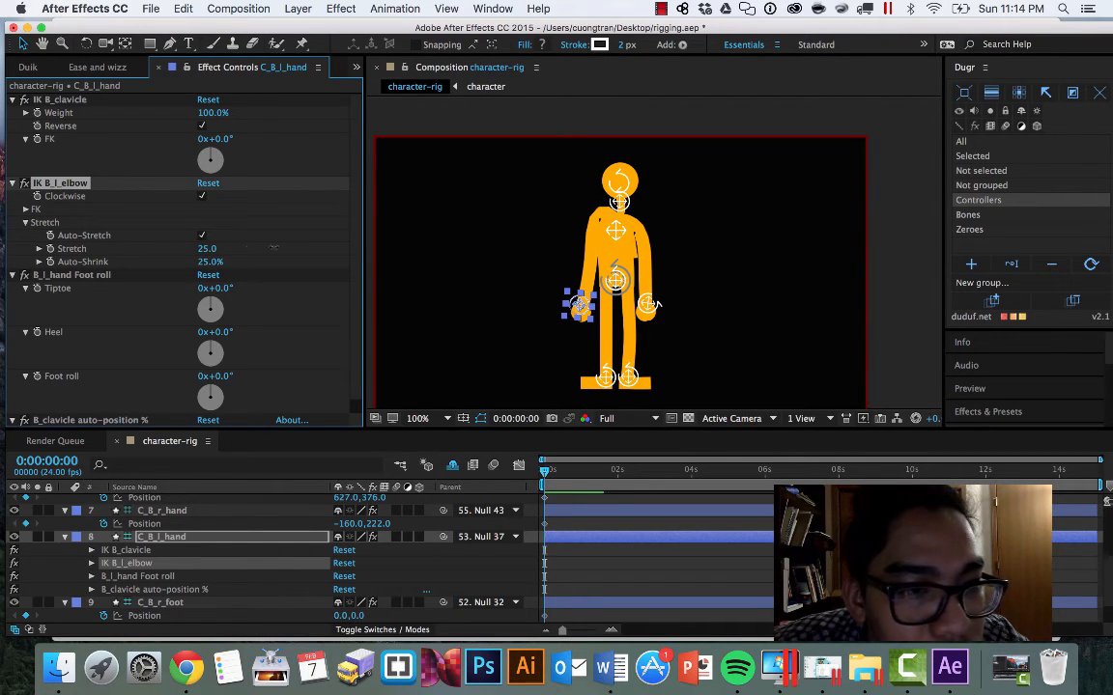
drag(274, 248, 3, 213)
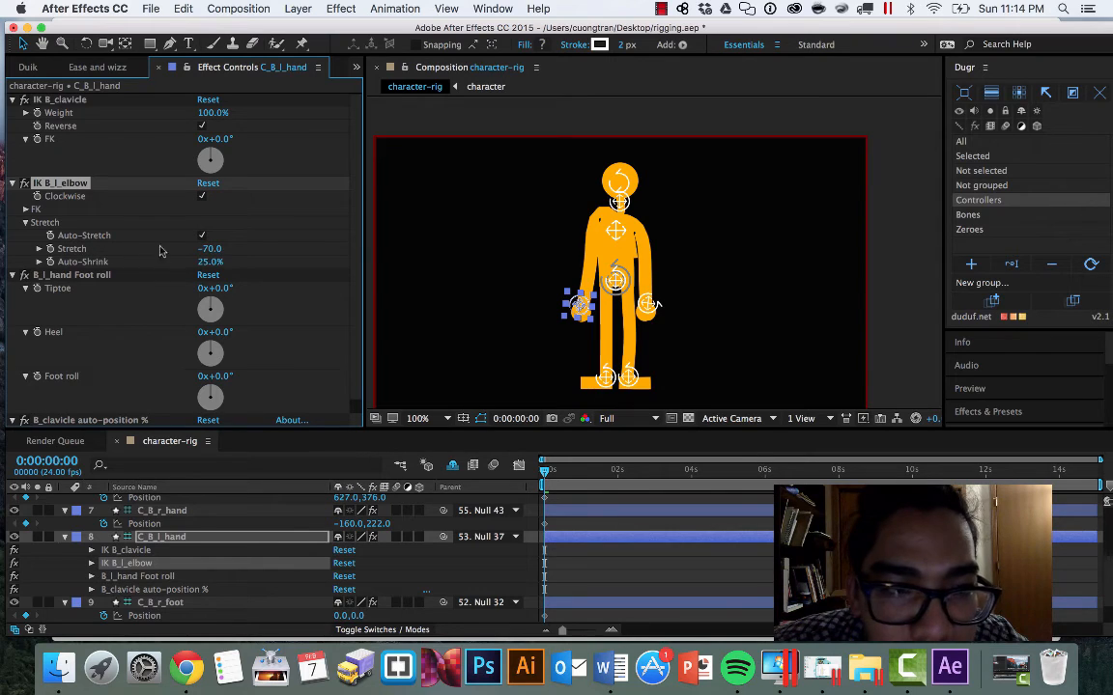
key(super+z)
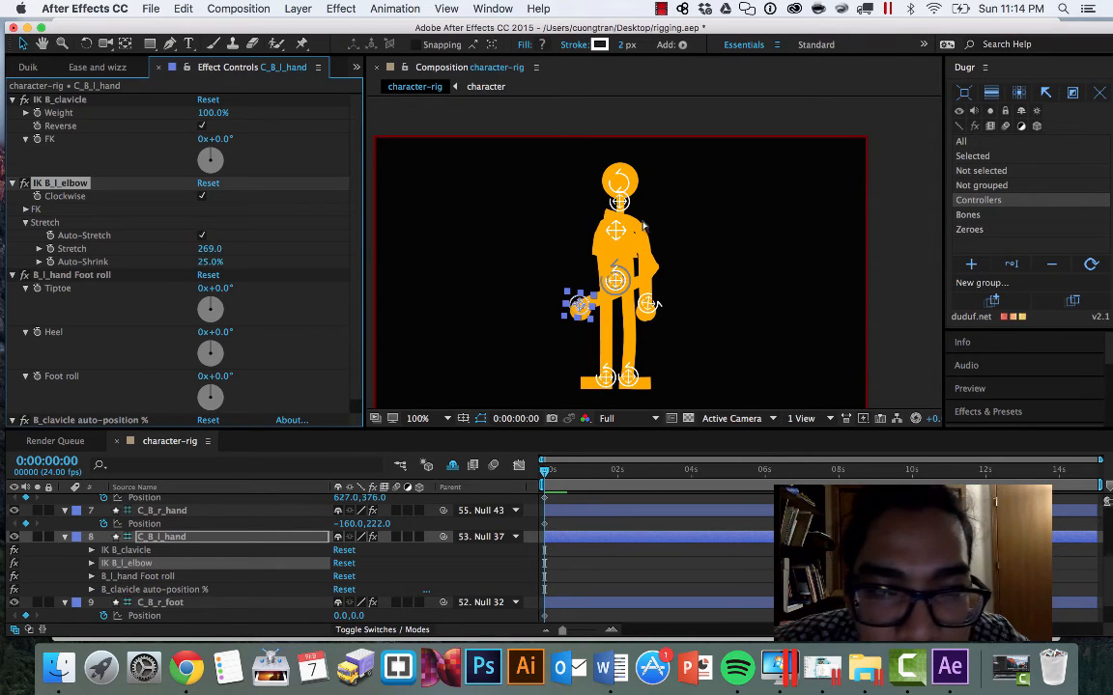
key(super+z)
Step: Disable the left elbow IK's Clockwise option while the hand is raised to shoulder height, and lower the hand beside the hip
click(615, 230)
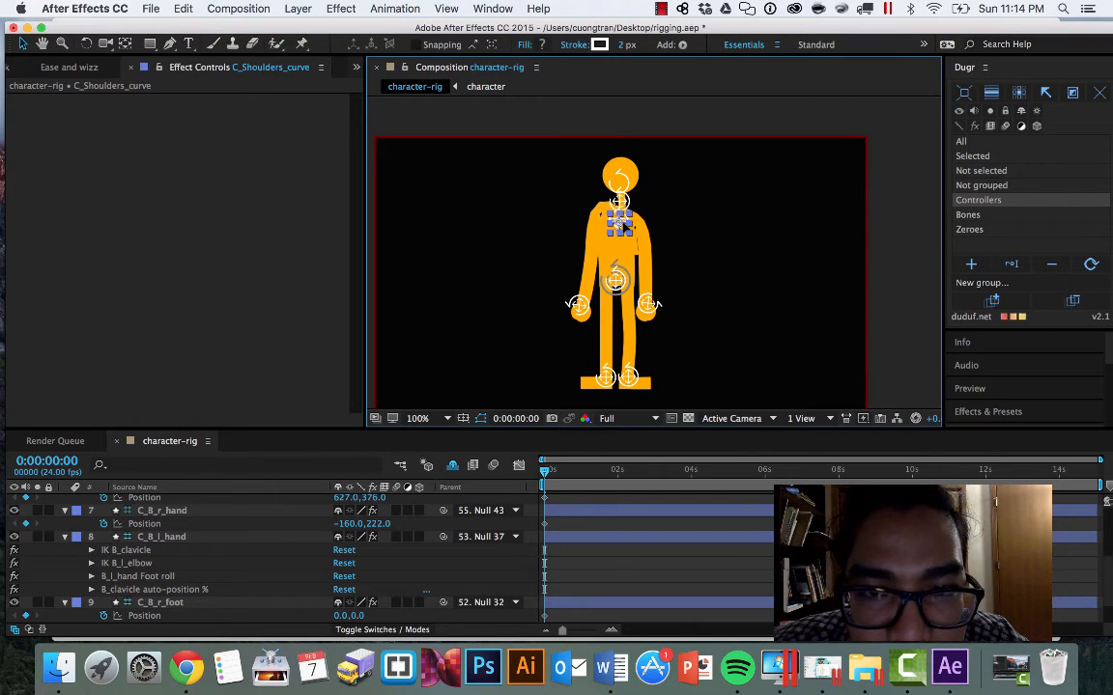
drag(591, 308, 556, 224)
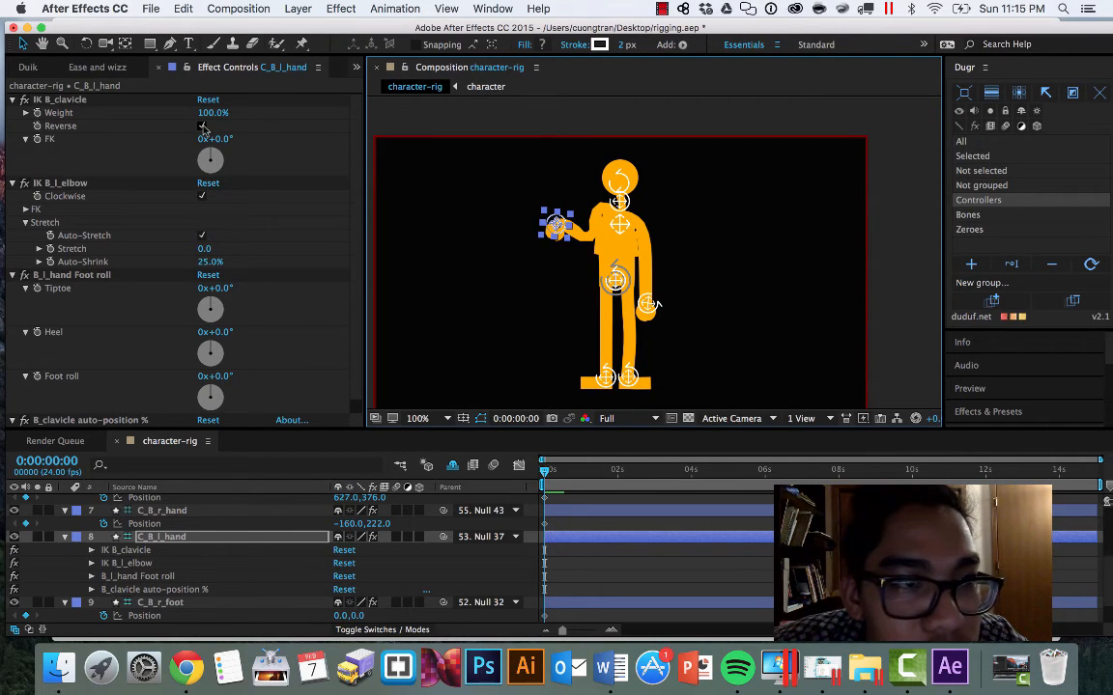
click(203, 127)
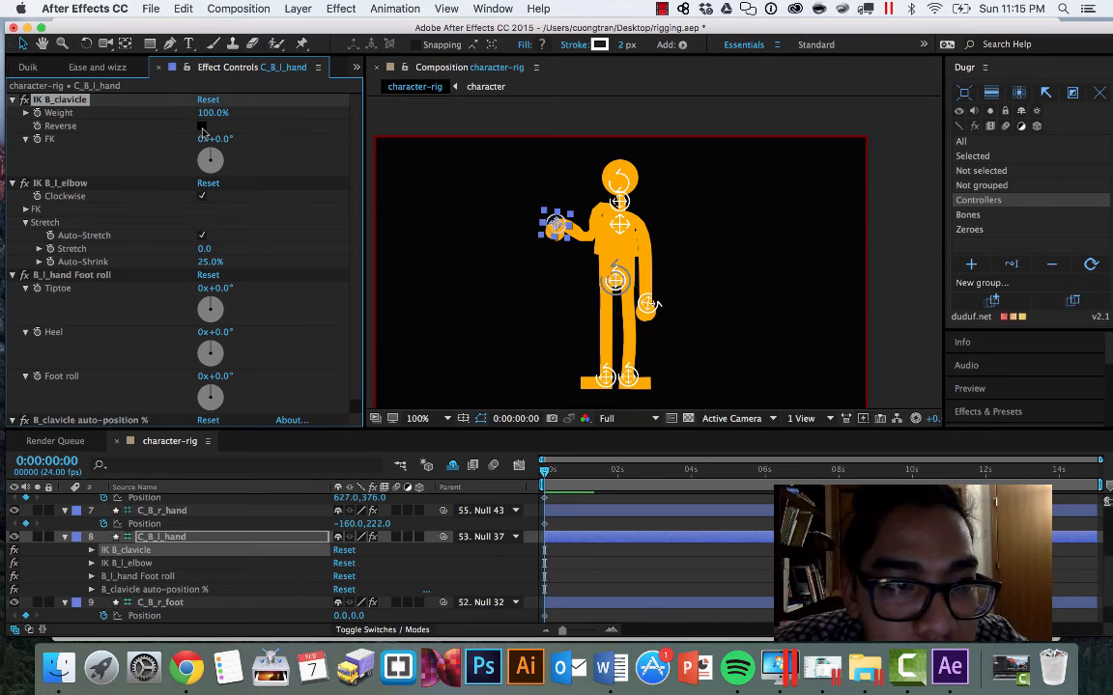
click(183, 183)
click(202, 196)
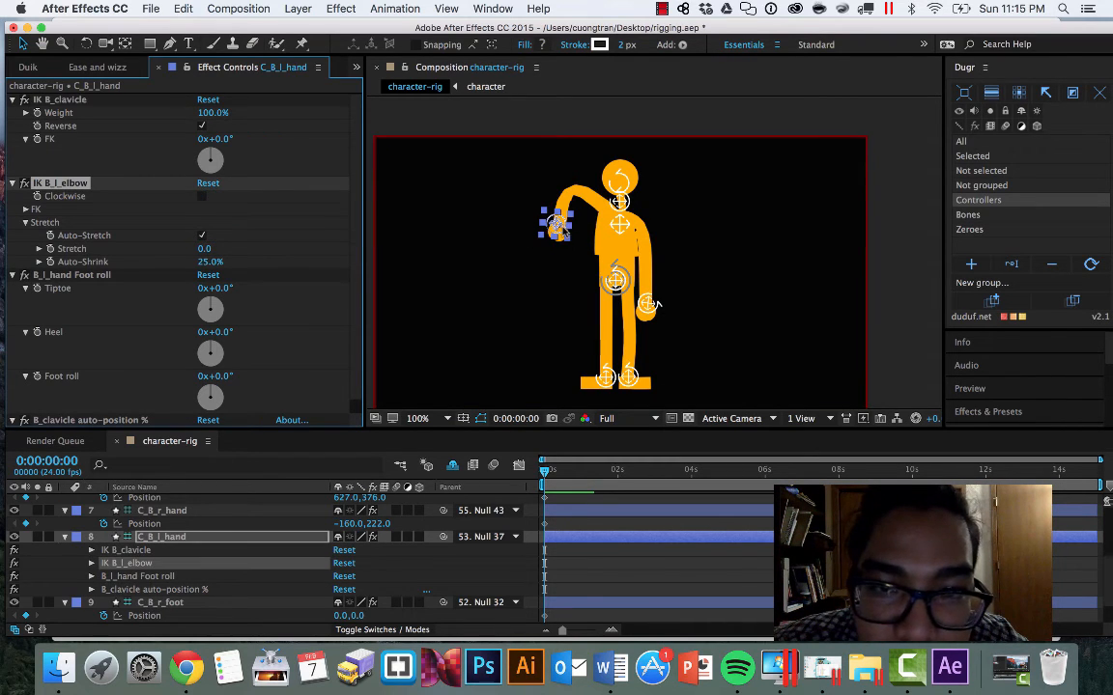
drag(555, 224, 602, 308)
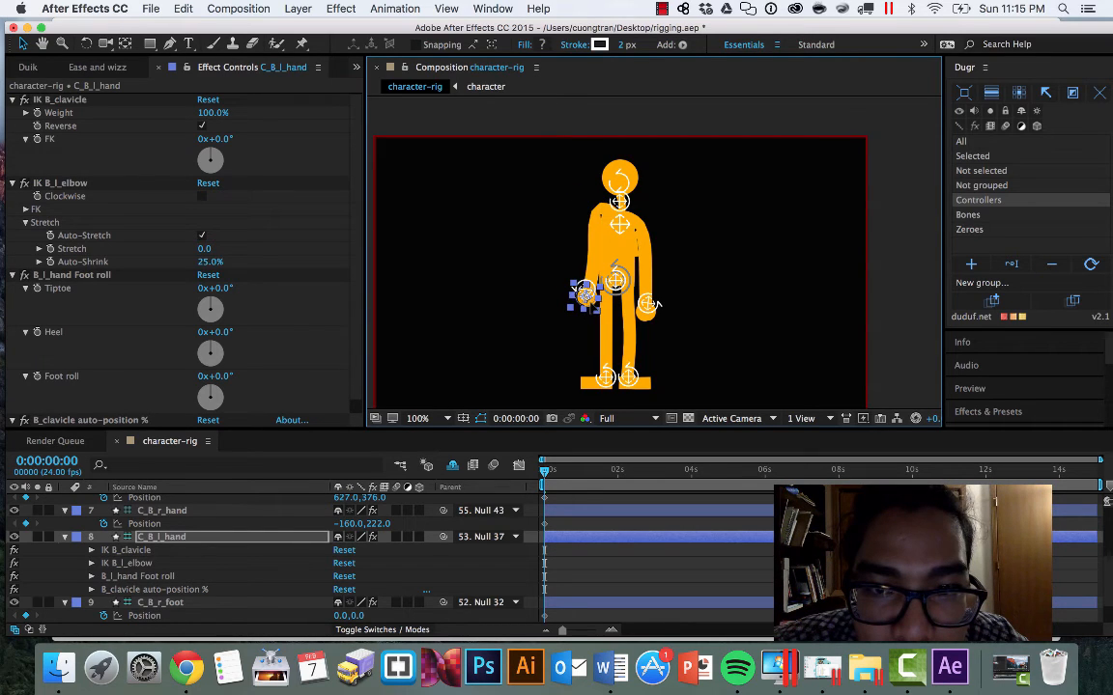
Step: Try rotating the C_Shoulders, shoulder curve and head controllers
click(624, 226)
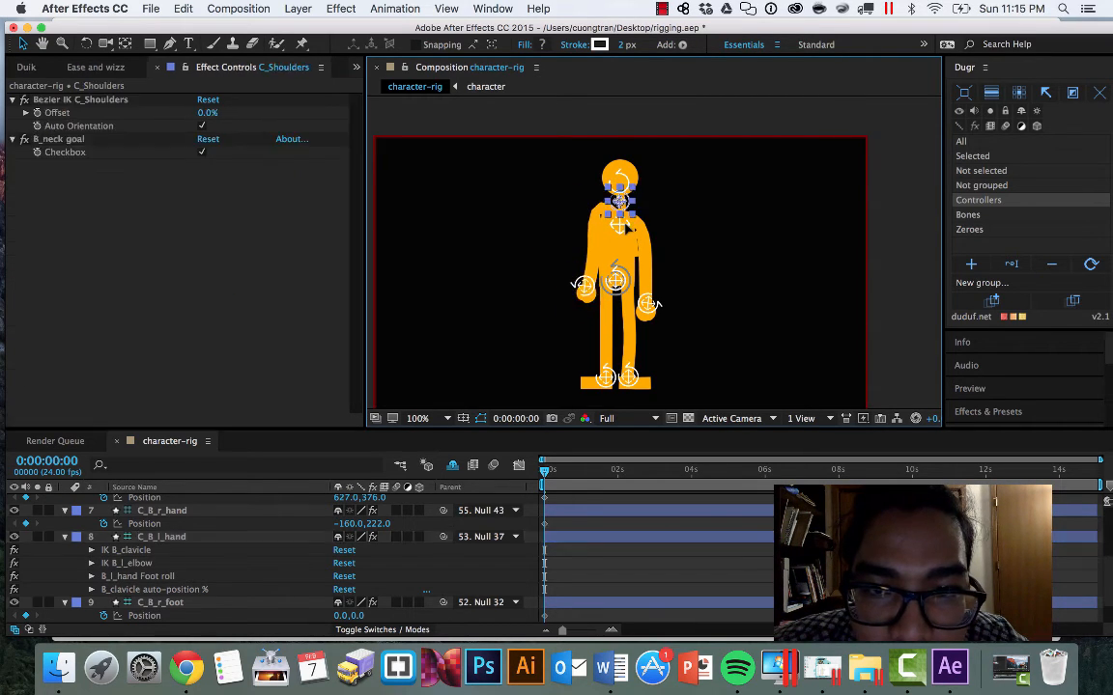
key(w)
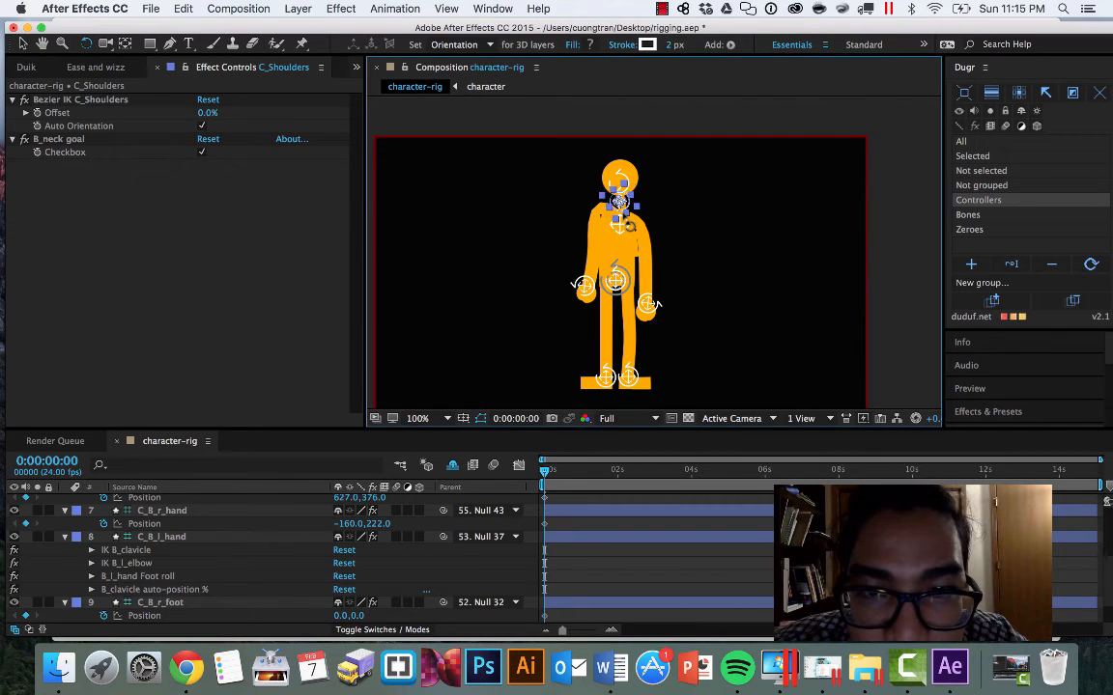
click(619, 224)
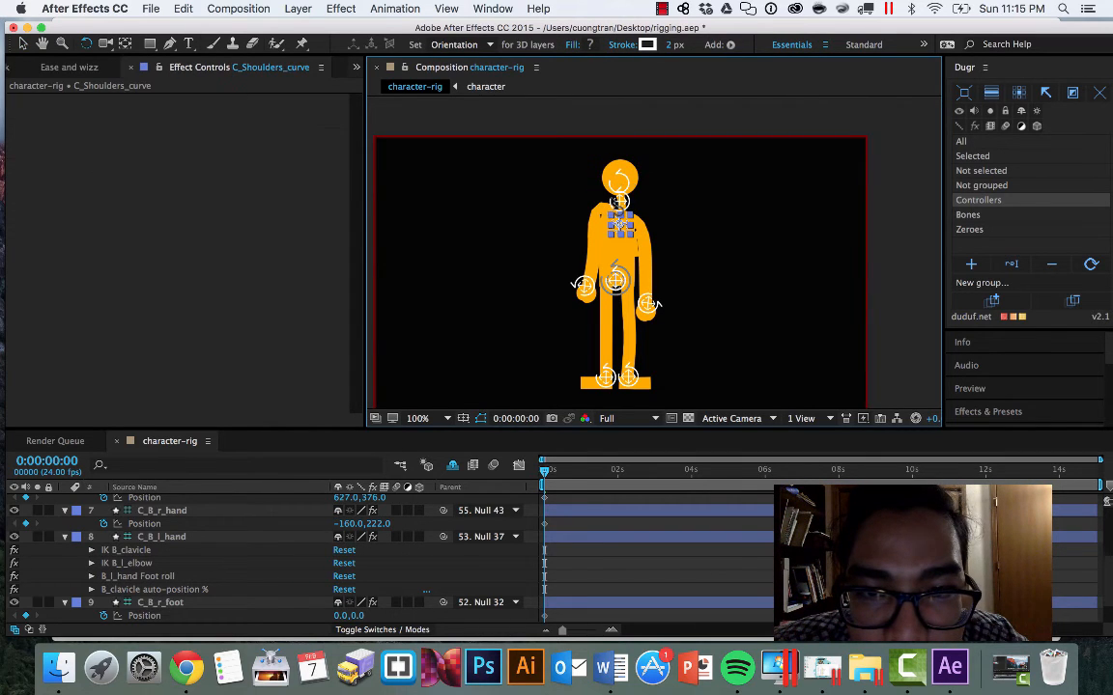
drag(619, 224, 621, 221)
click(619, 180)
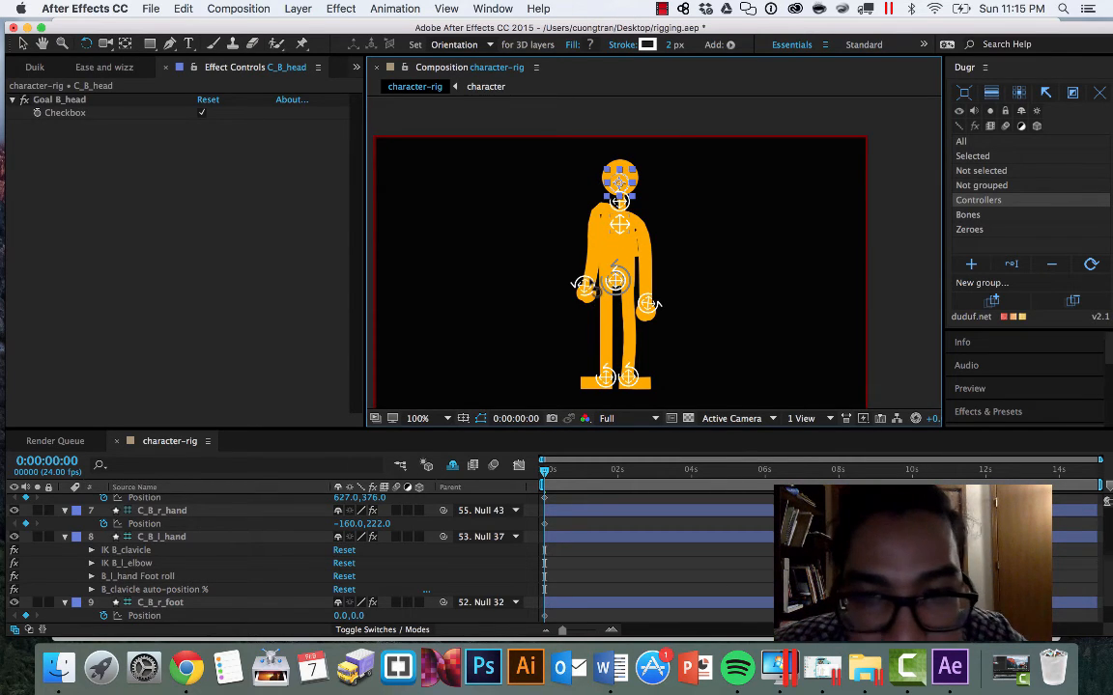
key(v)
click(619, 225)
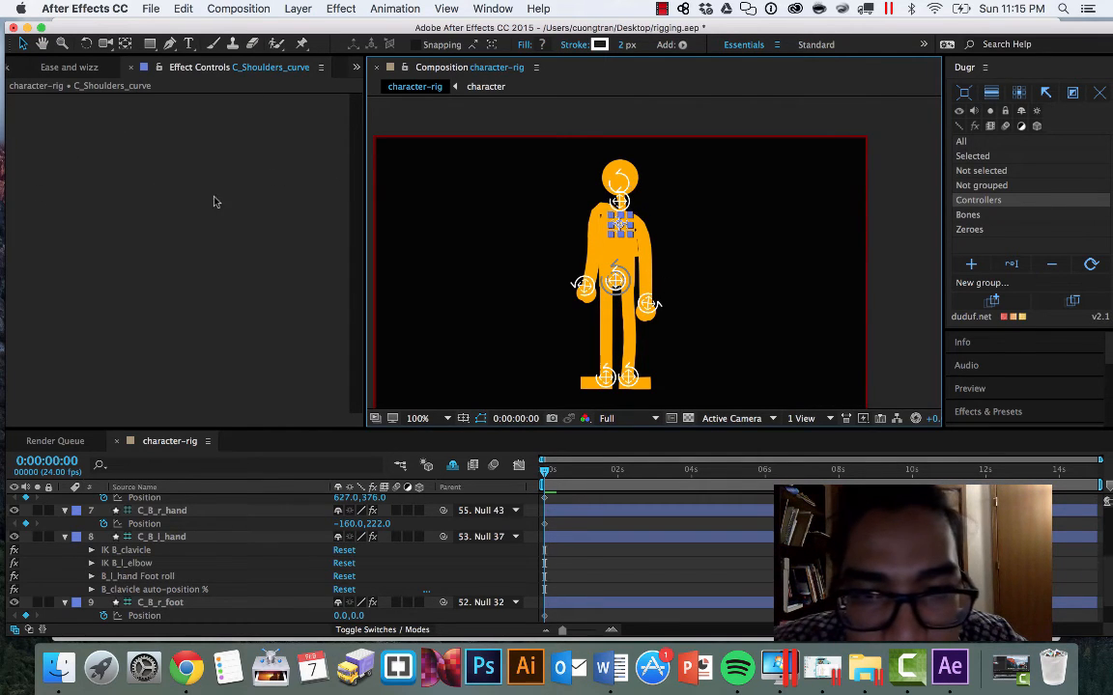
Step: Enable Clockwise for the right elbow IK and position the right hand controller at about -144, 204
click(583, 285)
key(w)
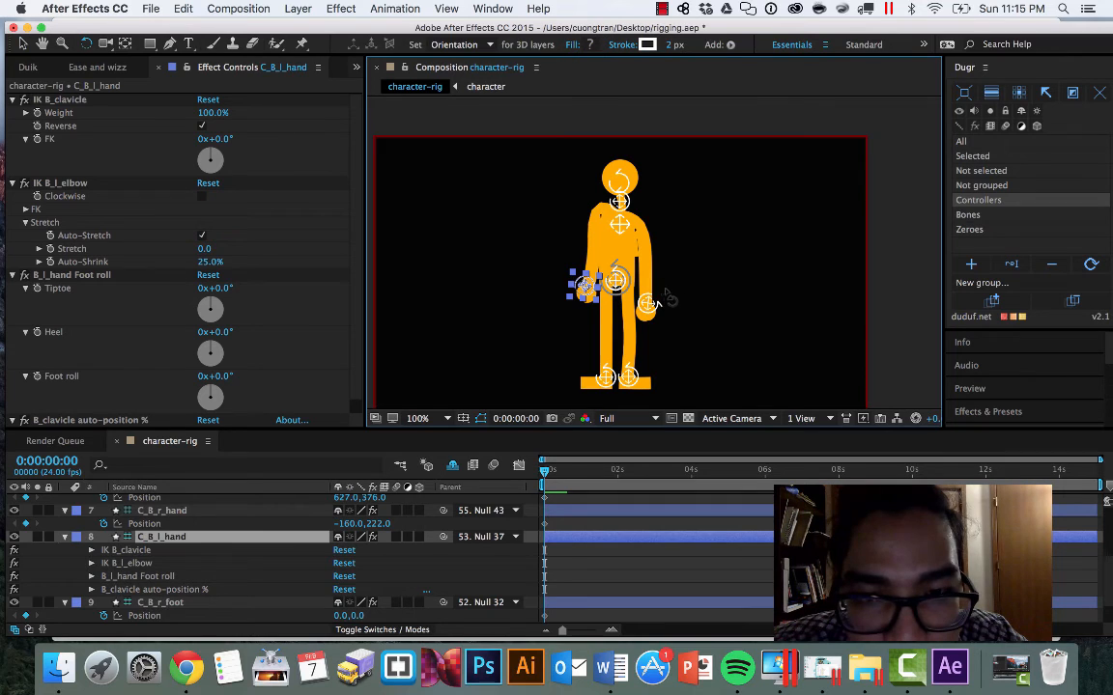
drag(669, 300, 649, 279)
key(v)
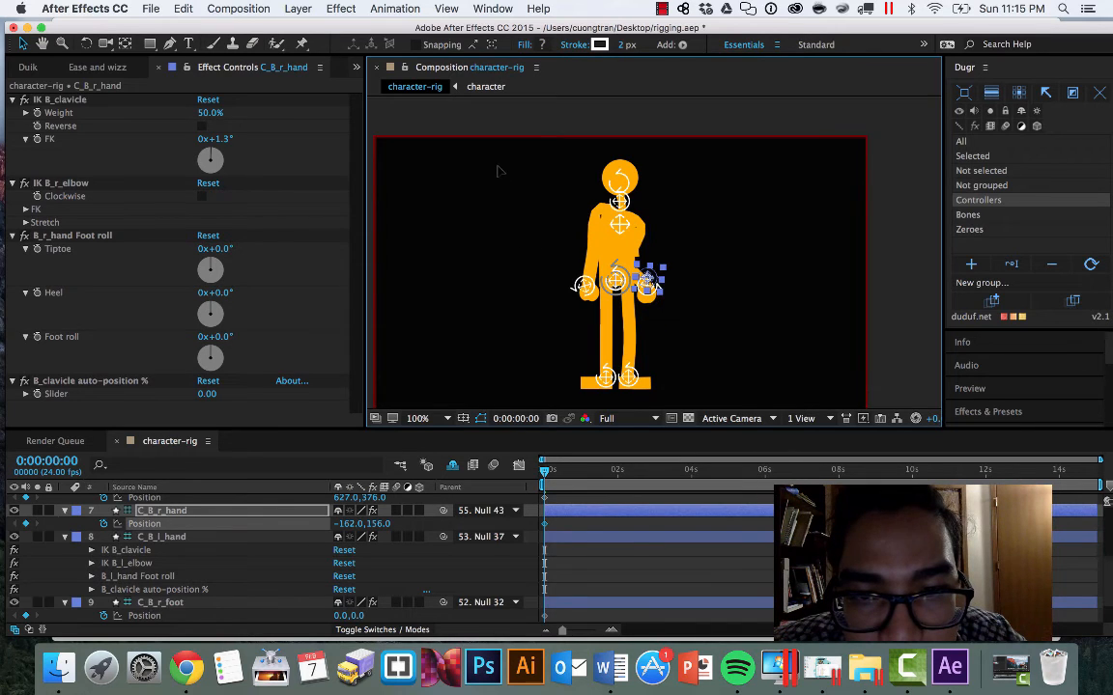
drag(497, 167, 533, 231)
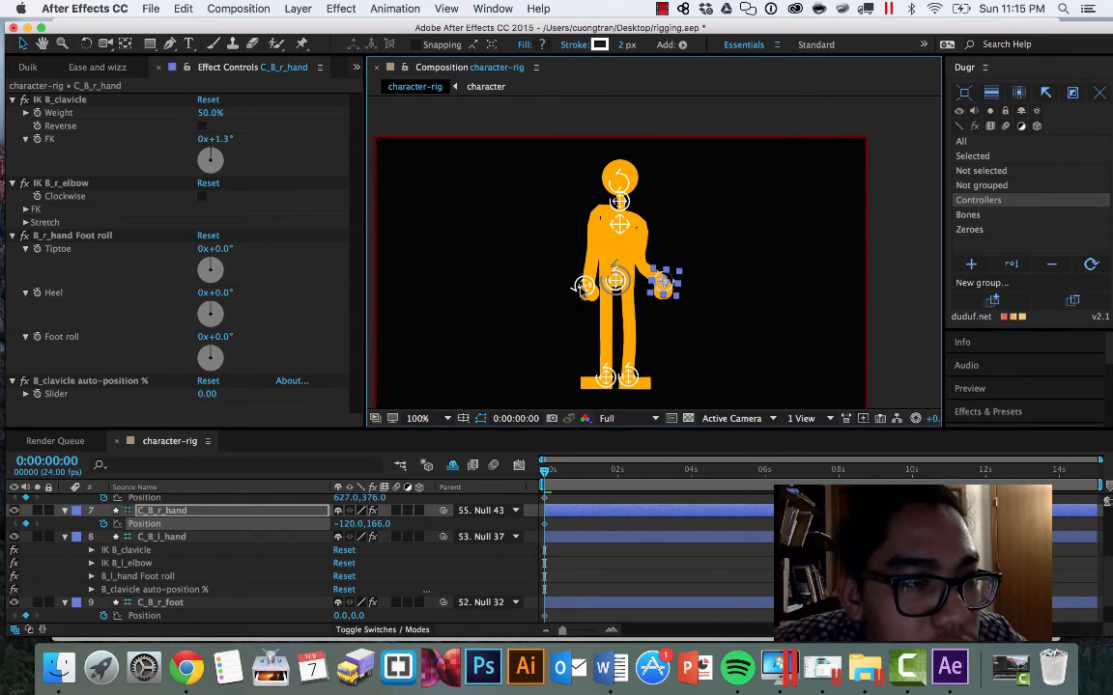
click(201, 196)
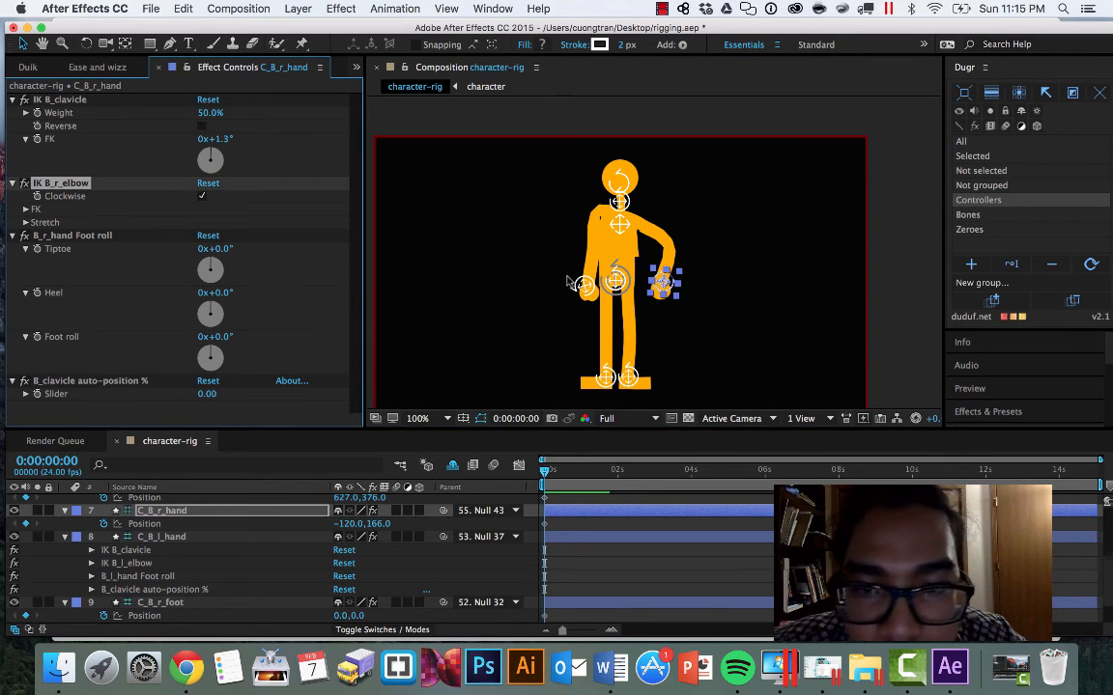
mouse_move(663, 282)
mouse_down()
mouse_move(653, 334)
mouse_move(656, 296)
mouse_up()
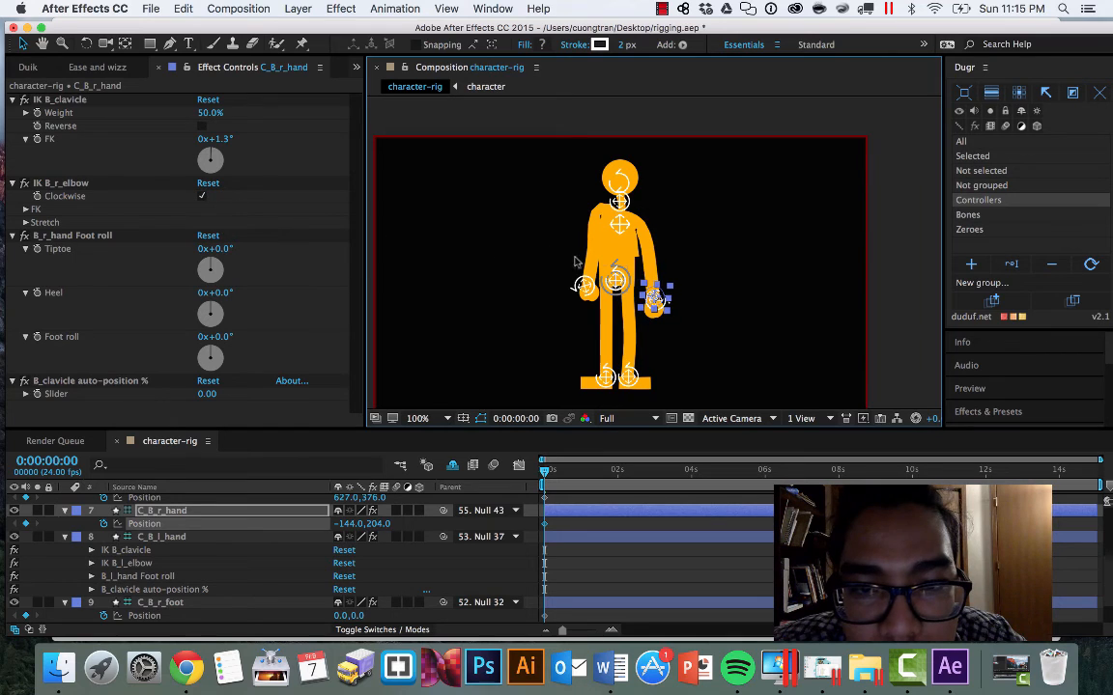
Step: Place both hands on the hips with elbows bent outward, keeping left elbow Clockwise off and the right hand at about -164, 134
mouse_move(584, 284)
mouse_down()
mouse_move(507, 223)
mouse_move(491, 164)
mouse_move(566, 292)
mouse_move(559, 310)
mouse_move(572, 281)
mouse_up()
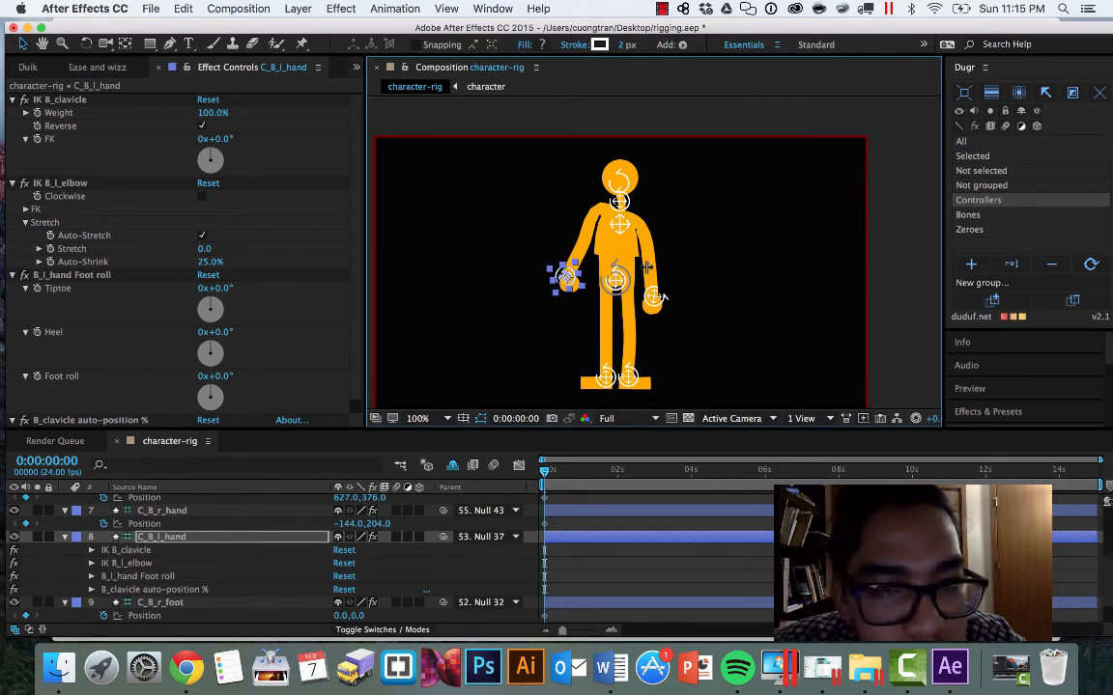
key(Down)
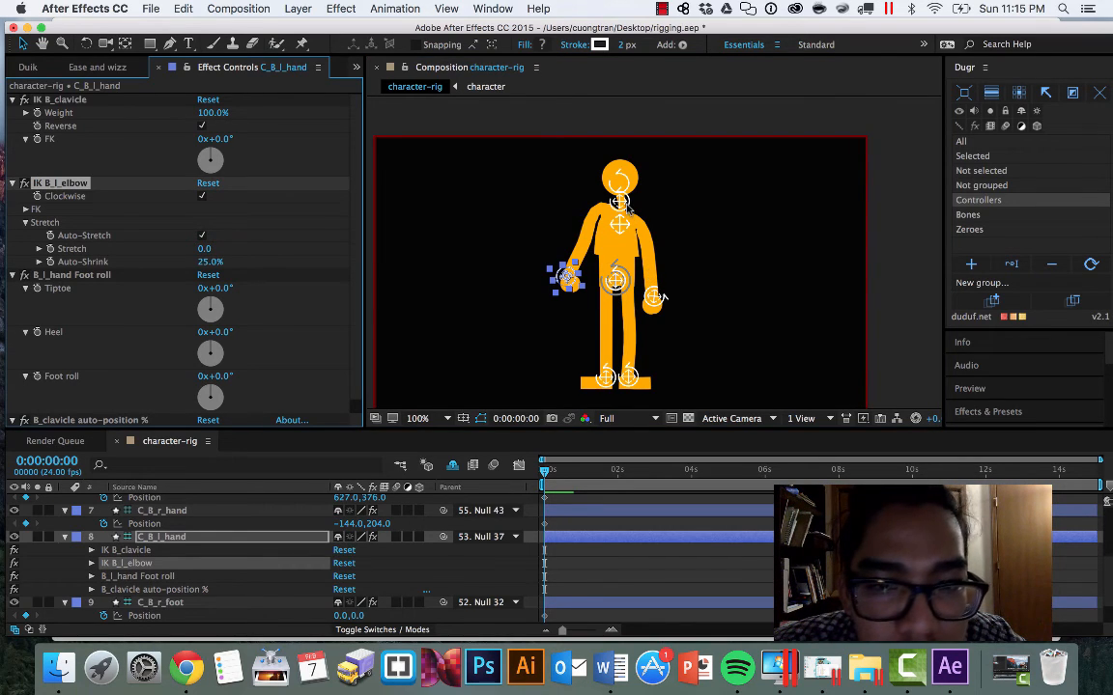
drag(566, 277, 587, 259)
click(202, 196)
click(552, 240)
drag(661, 297, 648, 268)
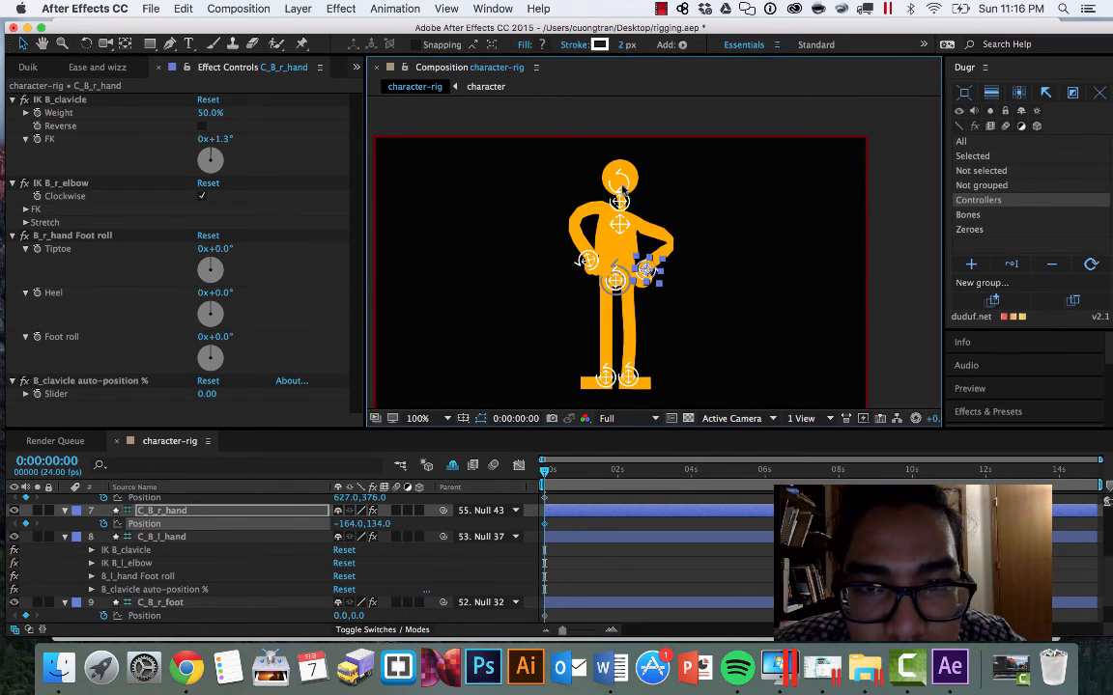
Step: Raise the C_Shoulders controller slightly, and try moving and rotating the shoulder curve controller
mouse_move(630, 198)
mouse_down()
mouse_move(630, 172)
mouse_move(620, 173)
mouse_move(651, 184)
mouse_move(611, 211)
mouse_up()
click(640, 196)
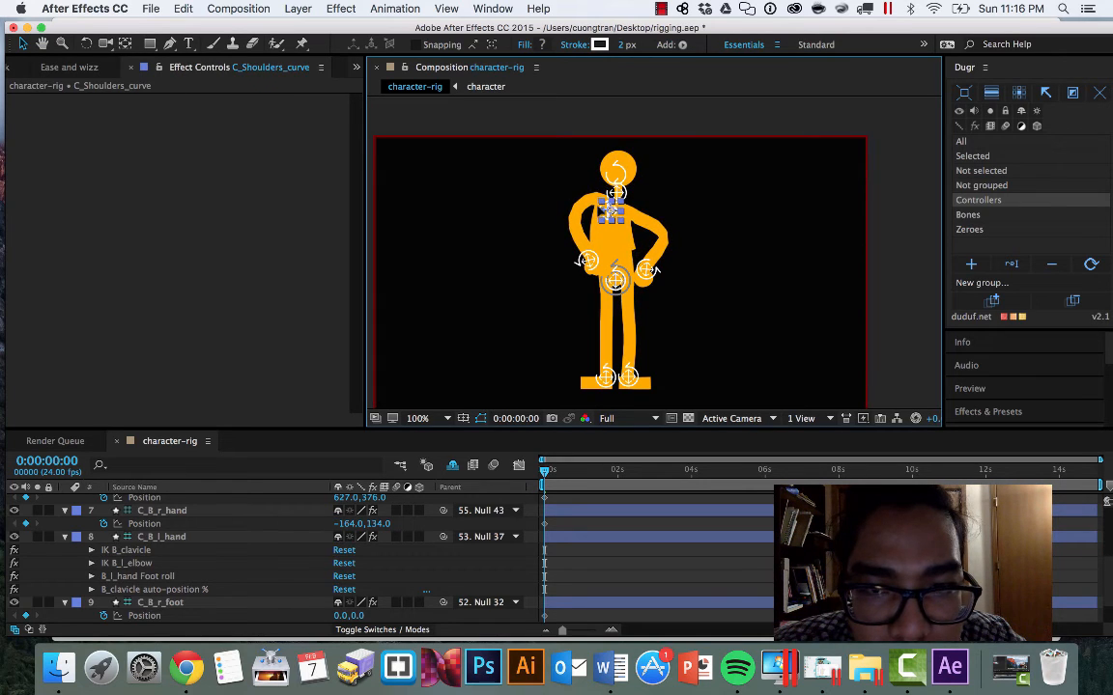
key(w)
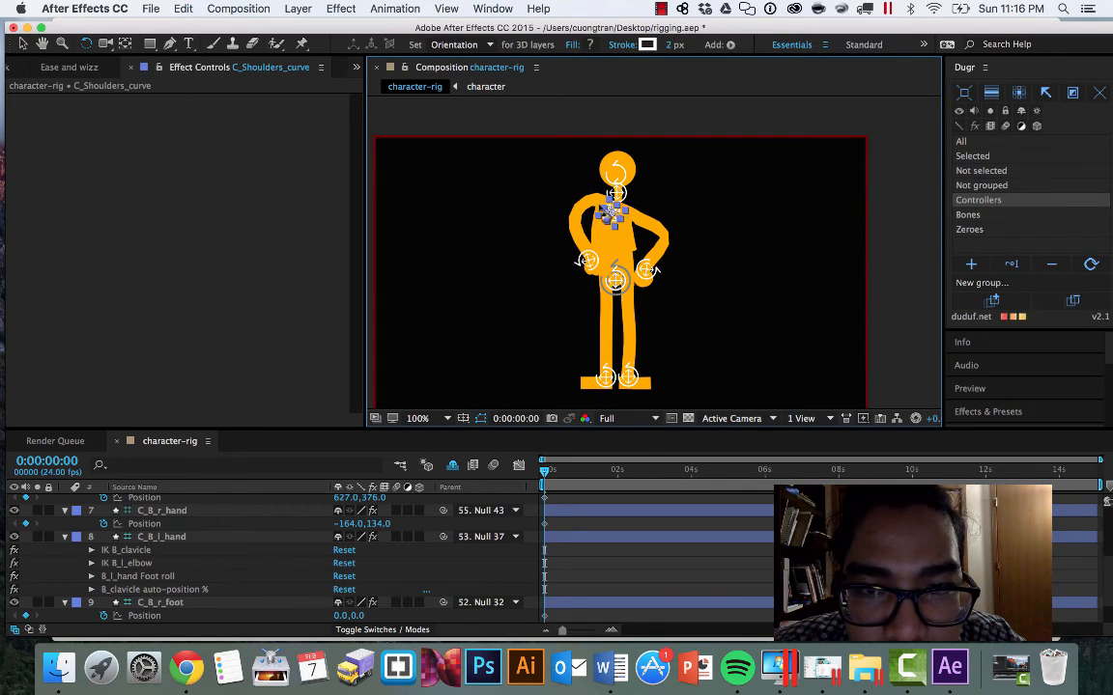
drag(686, 219, 828, 216)
Step: Try slight rotations of the C_Shoulders and C_B_head controllers, undoing them together with the shoulder curve move
drag(944, 180, 964, 94)
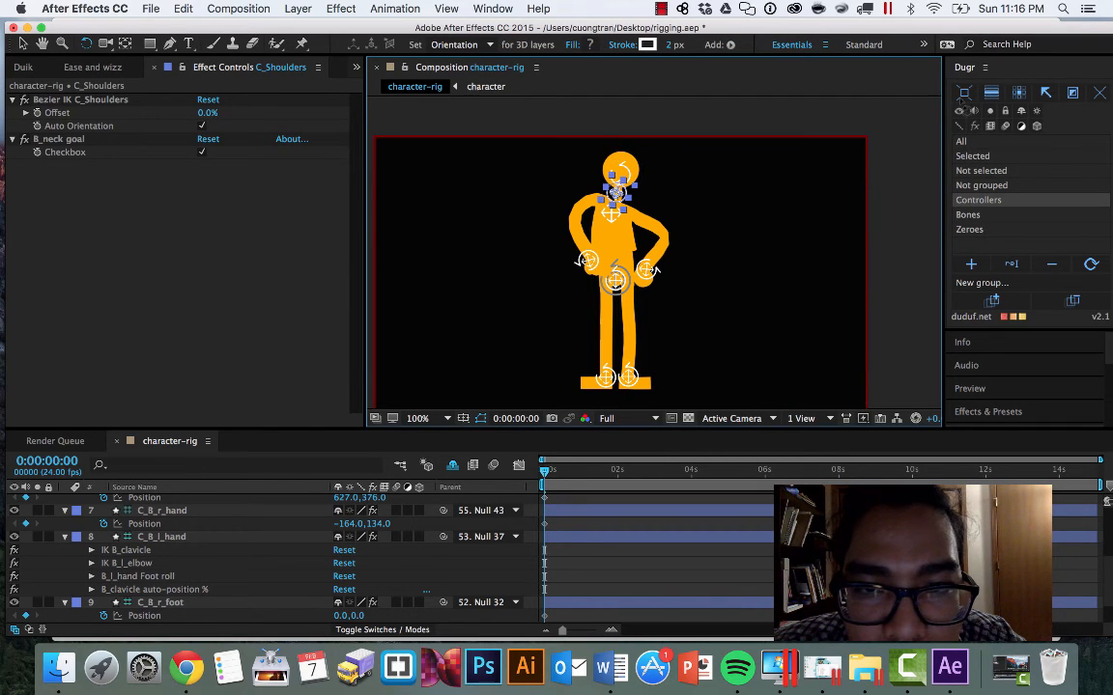
click(623, 174)
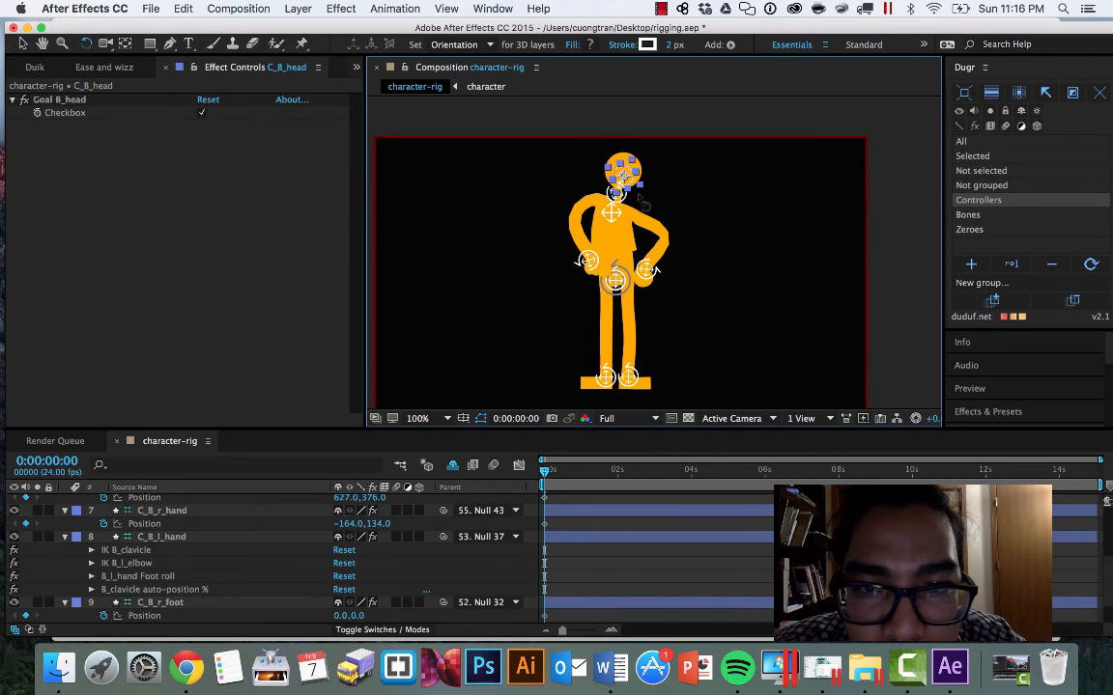
click(600, 189)
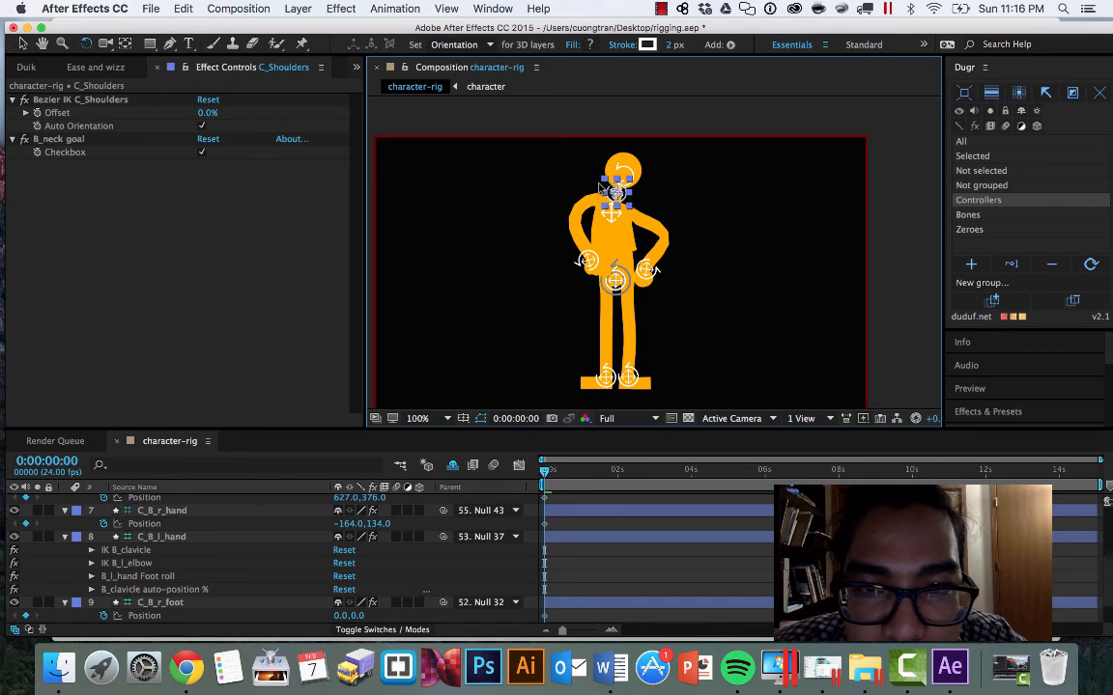
click(600, 191)
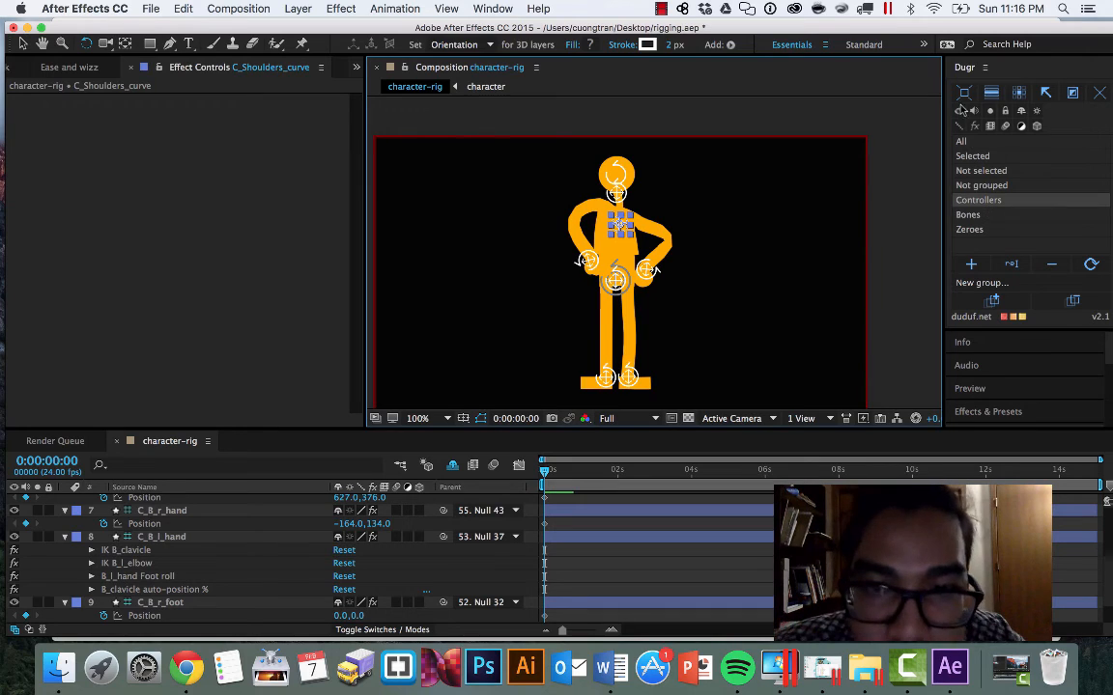
key(v)
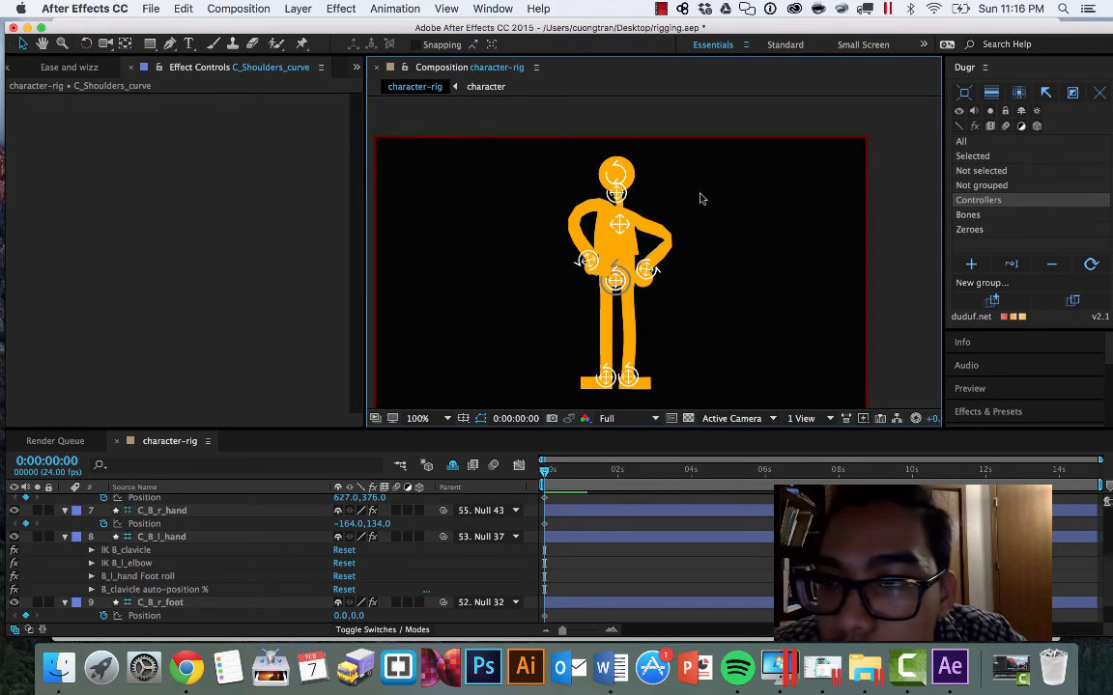
Step: Isolate the Bones group with Dugr and shift the left shoulder bone Null 19 slightly down and outward
click(966, 214)
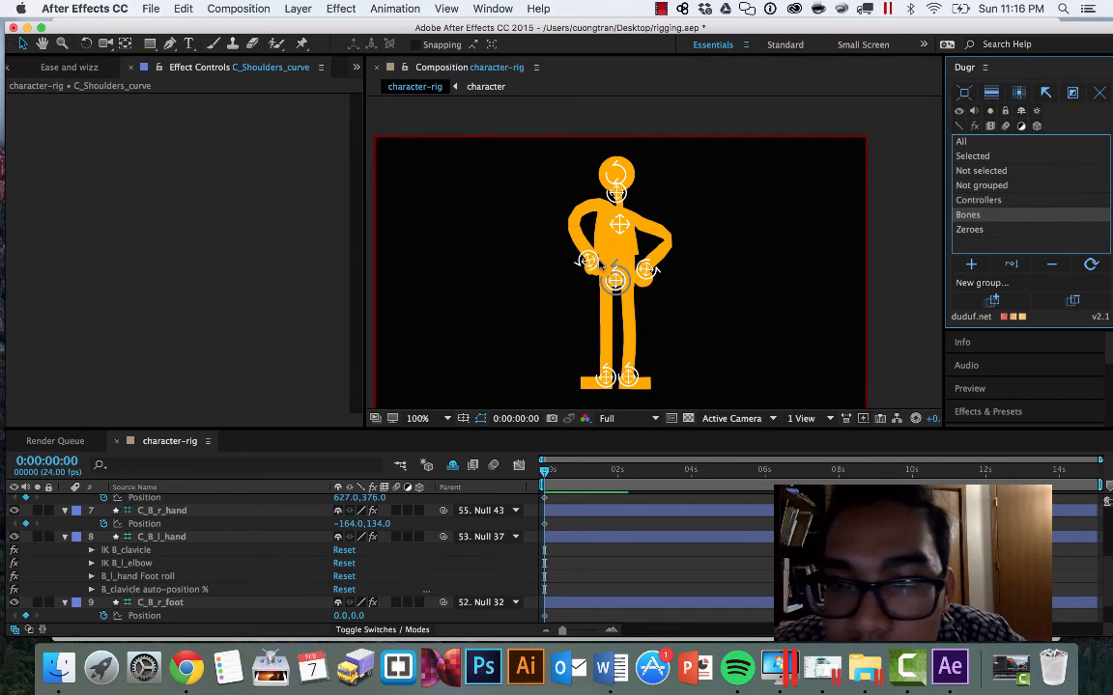
click(964, 93)
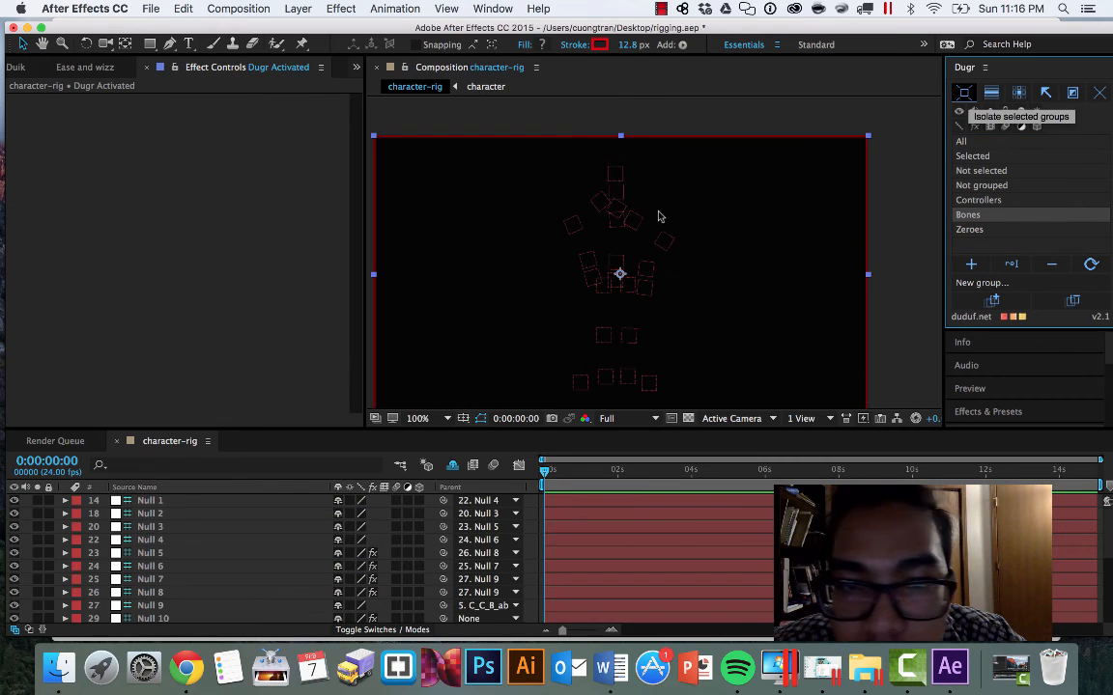
click(600, 202)
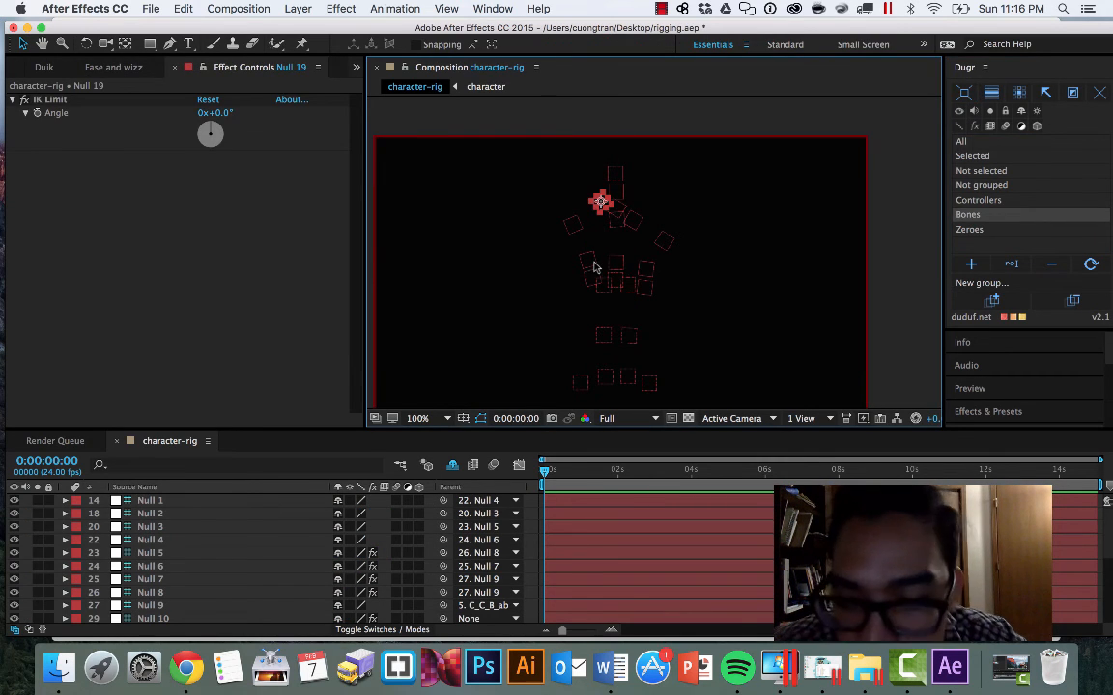
drag(594, 267, 593, 279)
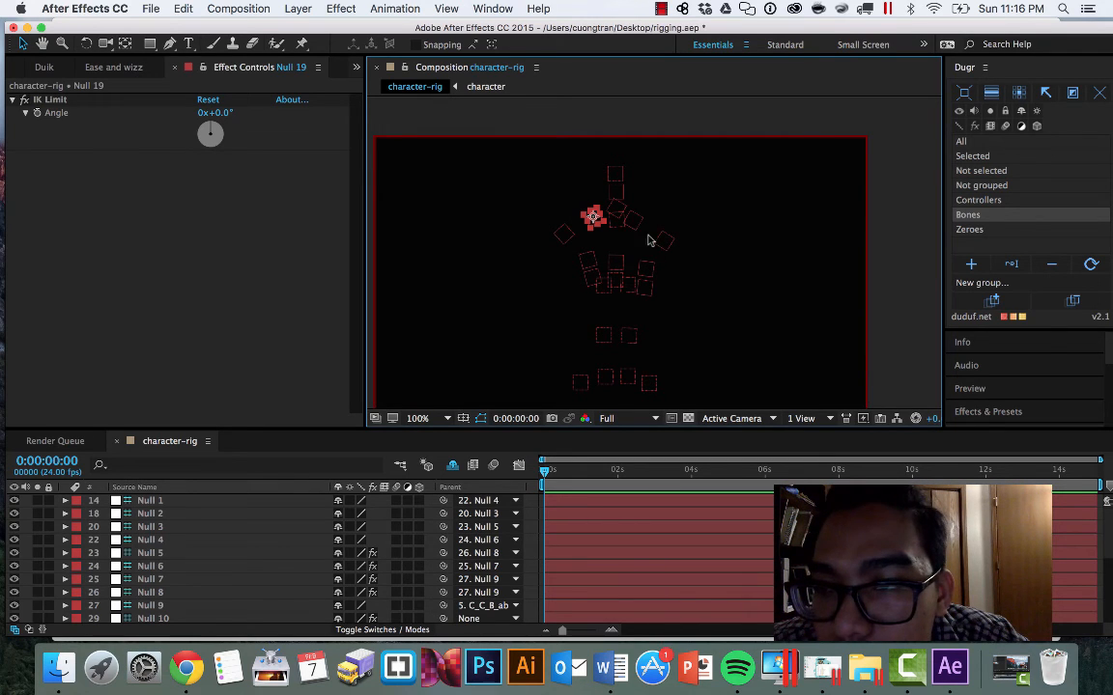
Step: Undo the last bone shift and, with the Controllers group isolated, lower both hand controllers slightly on the hips at the first frame
key(super+z)
key(super+z)
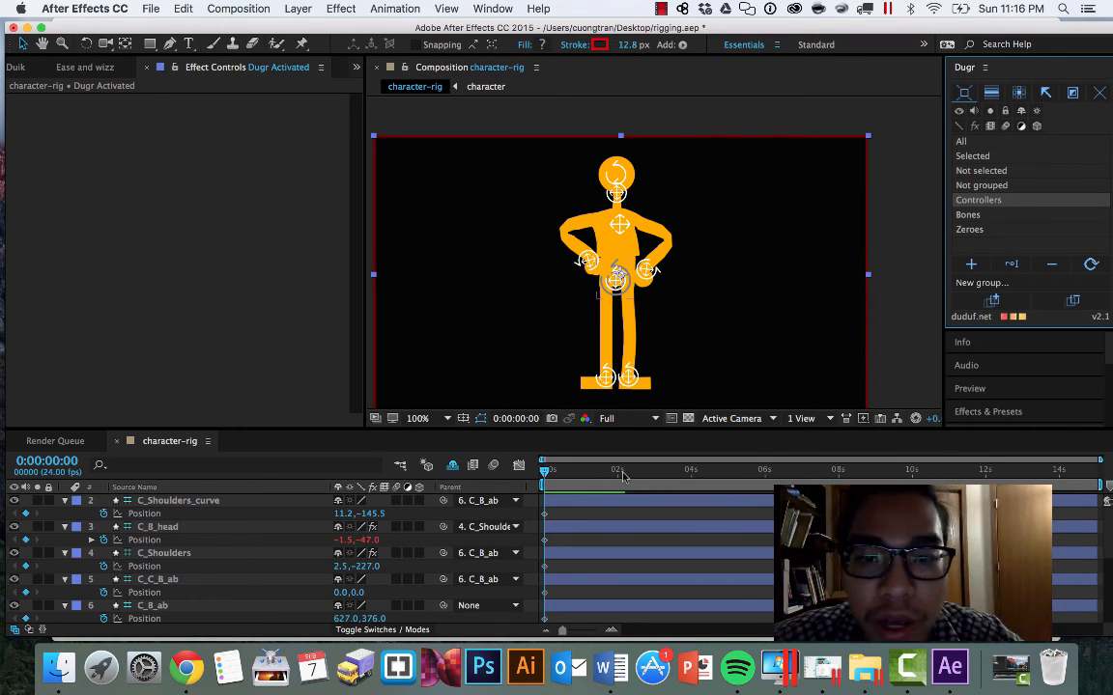
click(586, 261)
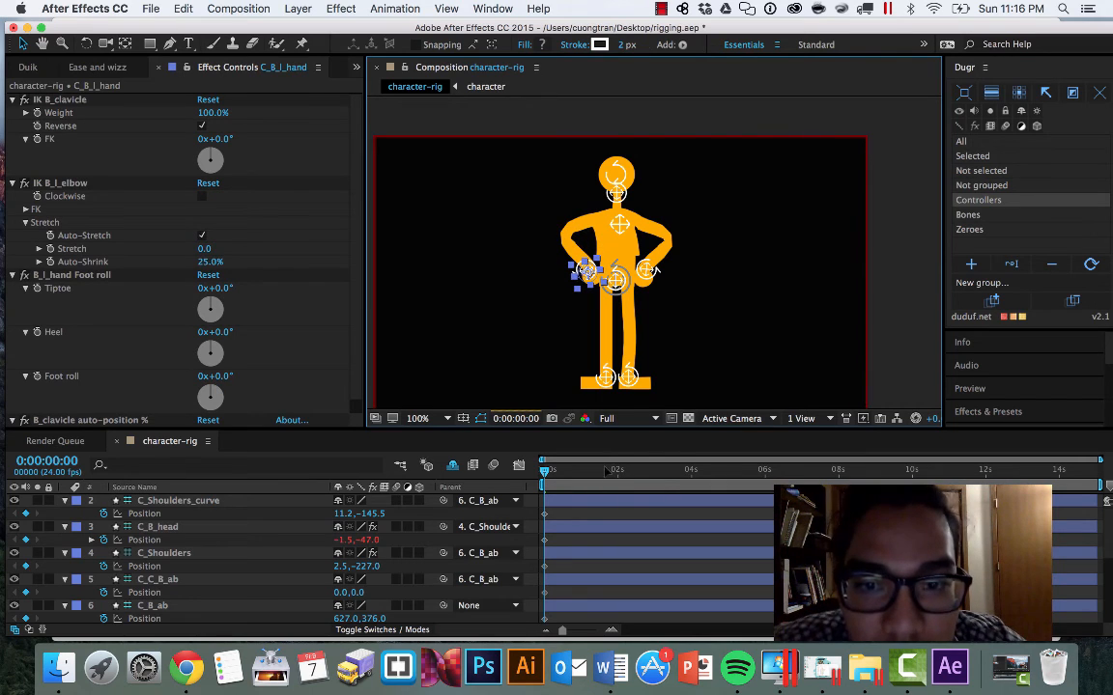
click(648, 274)
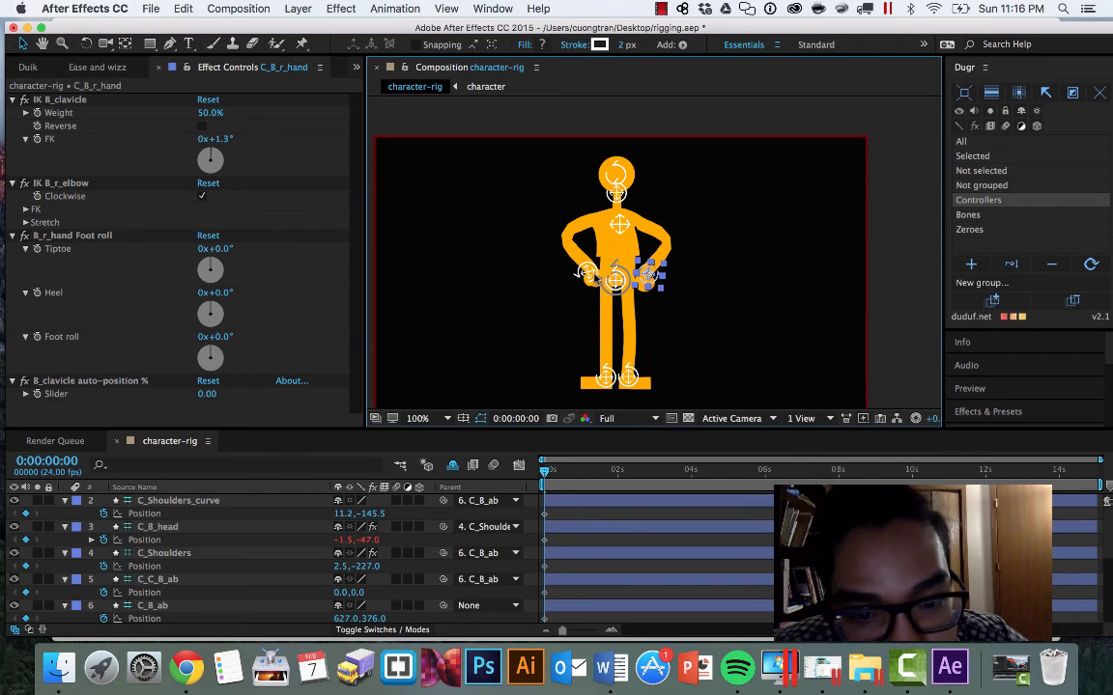
Step: At 0:00:01:12, raise the right hand controller outward to about shoulder height and lift the left hand controller up and outward
key(space)
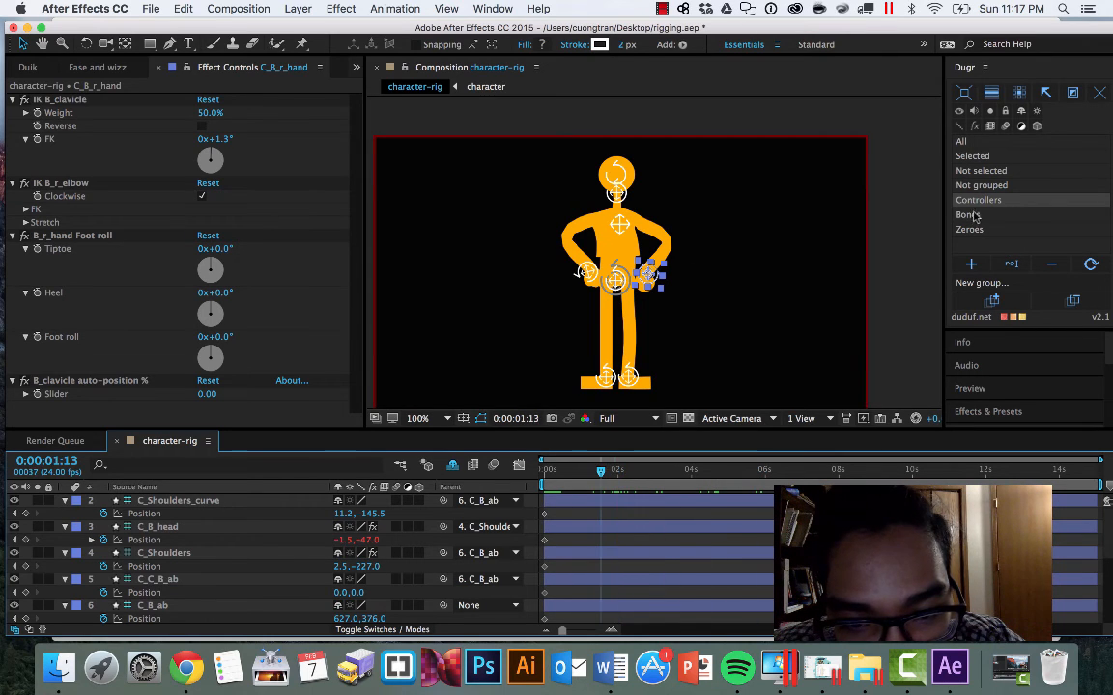
drag(649, 274, 699, 203)
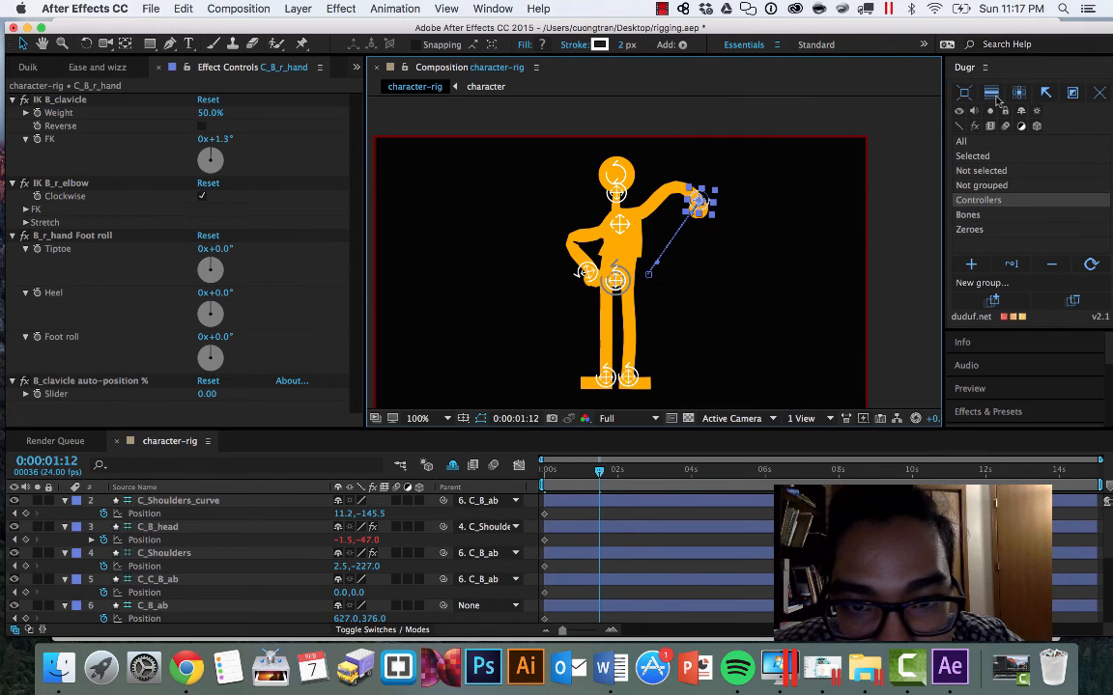
drag(584, 274, 558, 230)
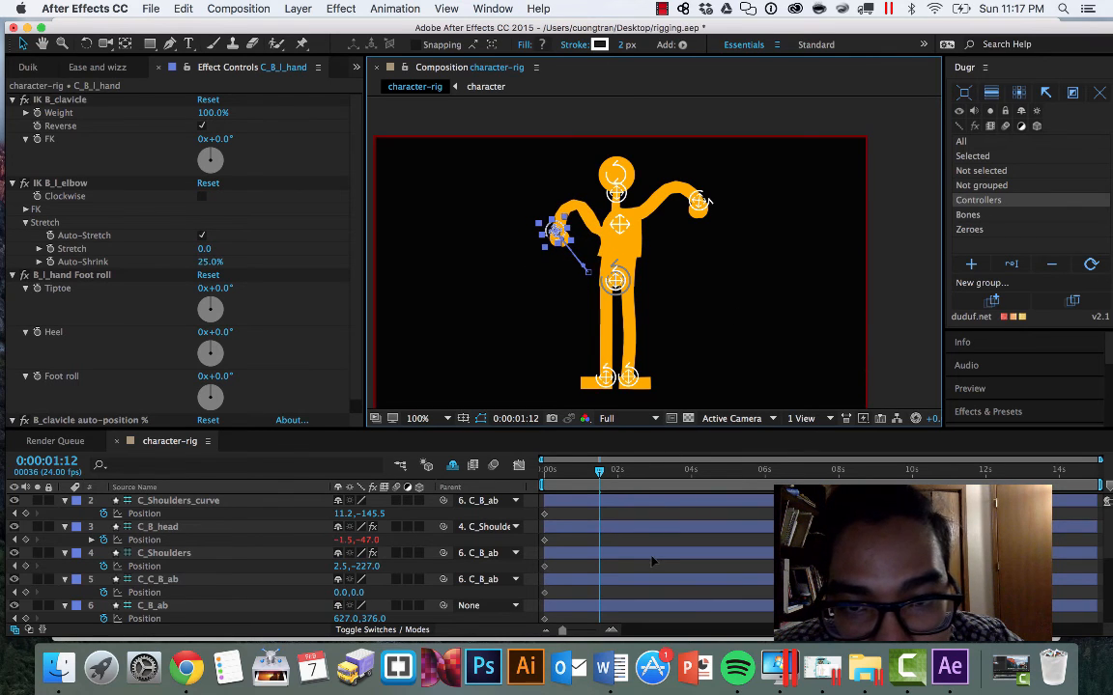
Step: Isolate the Bones group with Dugr in both the timeline and the composition view
click(1022, 97)
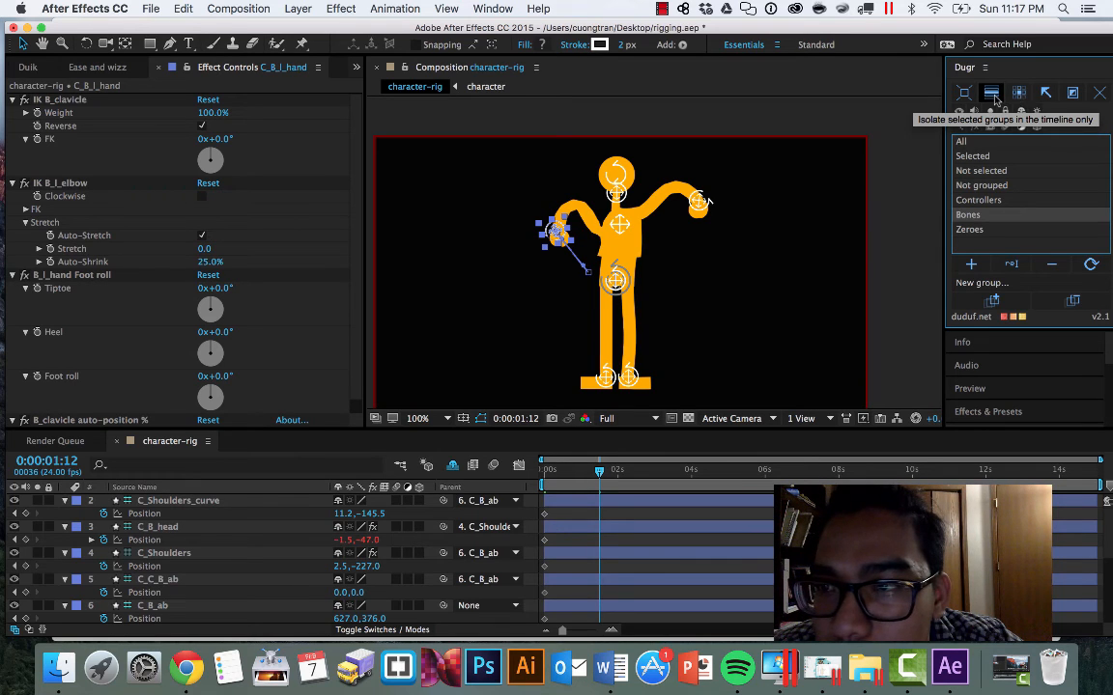
click(994, 96)
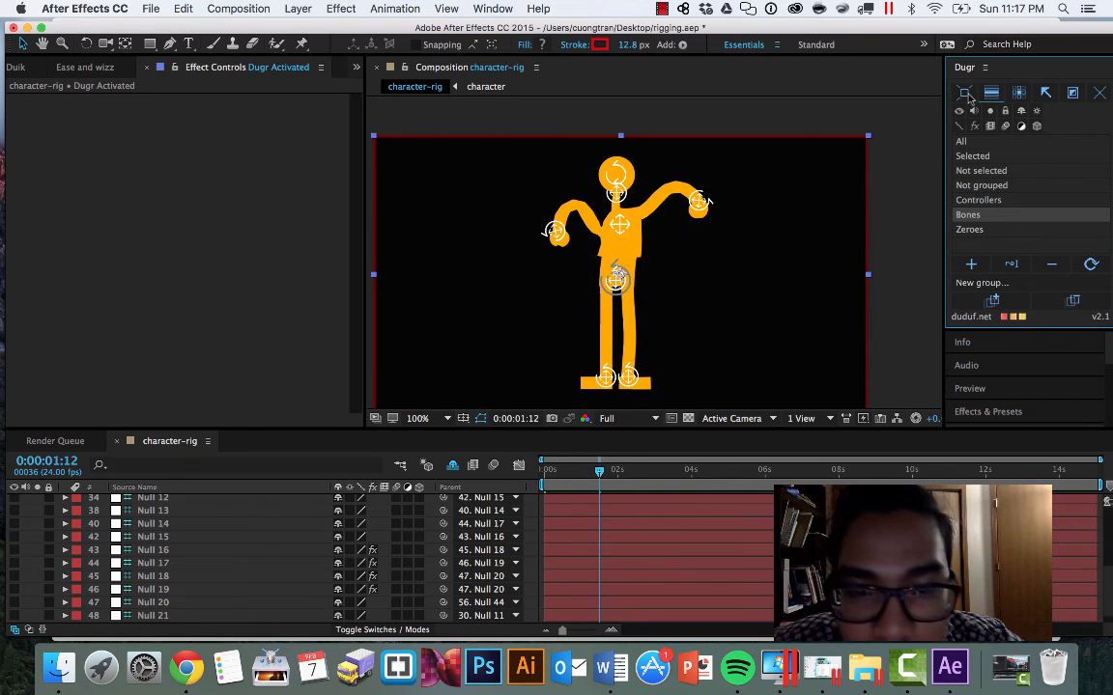
click(673, 189)
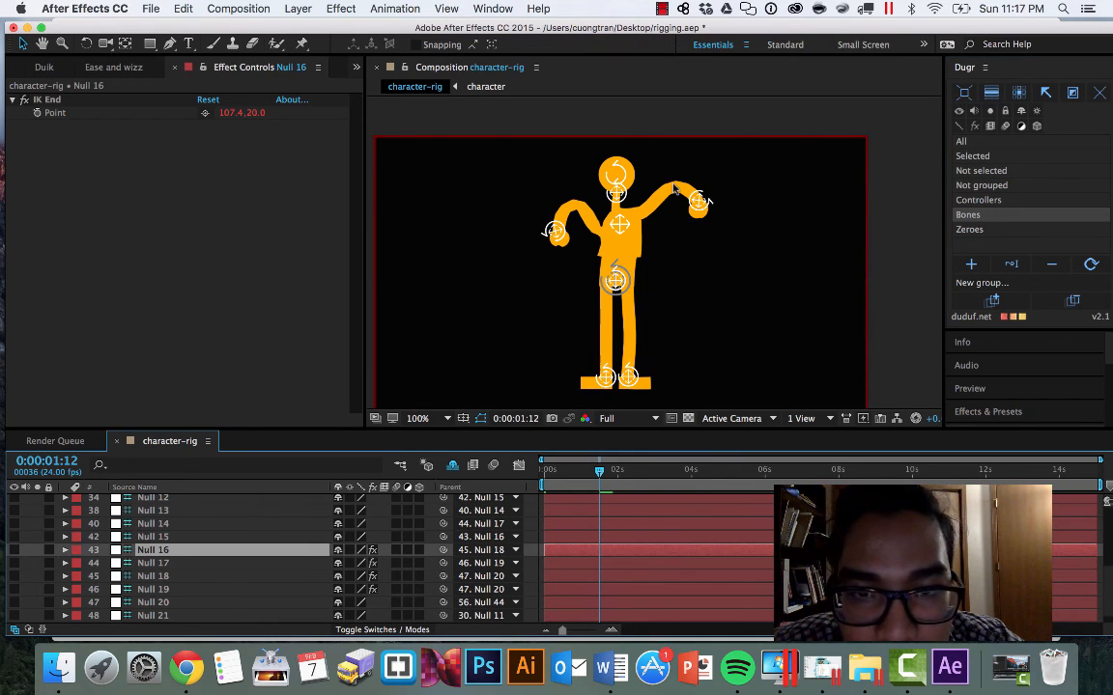
click(995, 98)
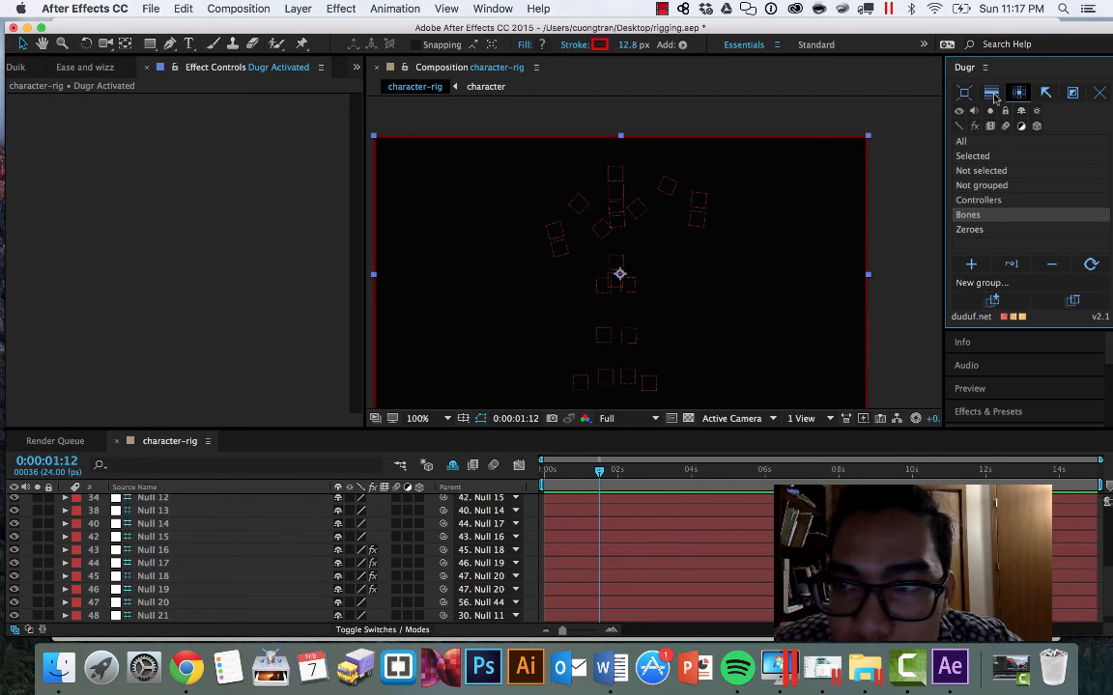
click(969, 214)
click(991, 94)
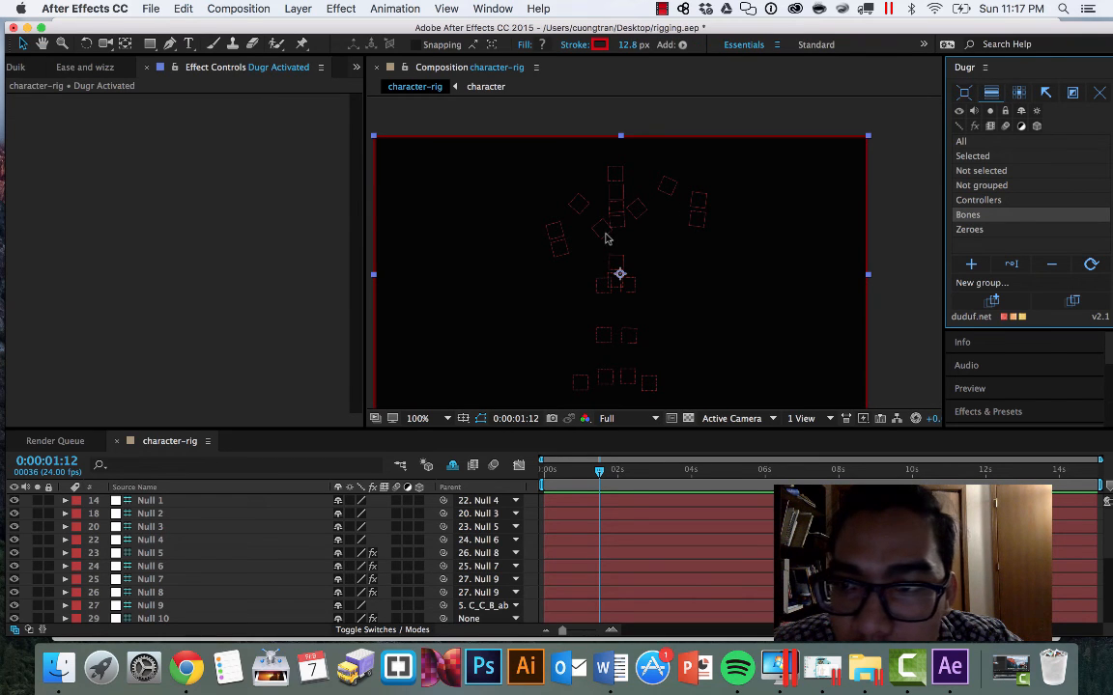
key(Up)
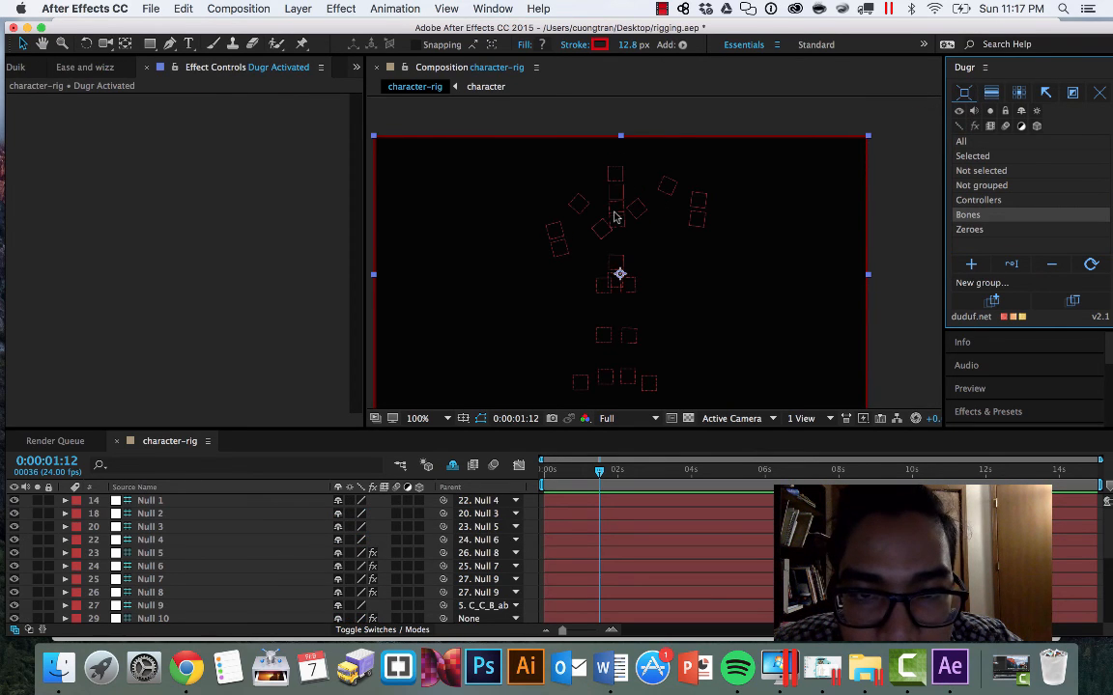
Step: Keyframe the left shoulder bone Null 19's position at the first frame, and raise it to -37.9, 7.8 at 0:00:01:12
click(602, 228)
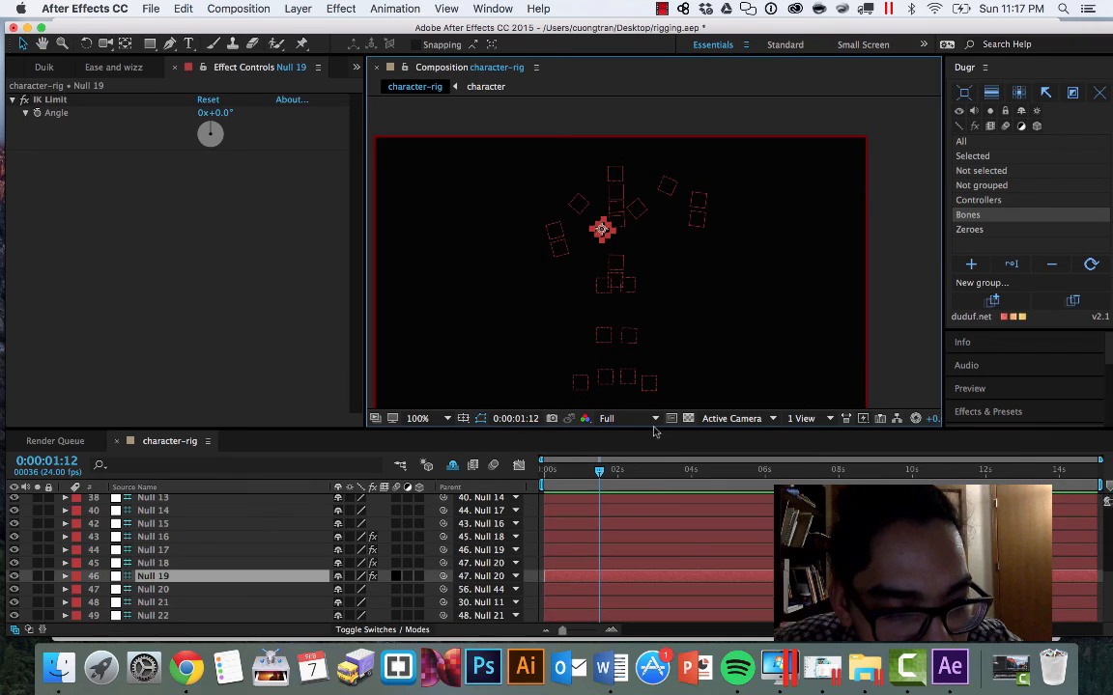
key(p)
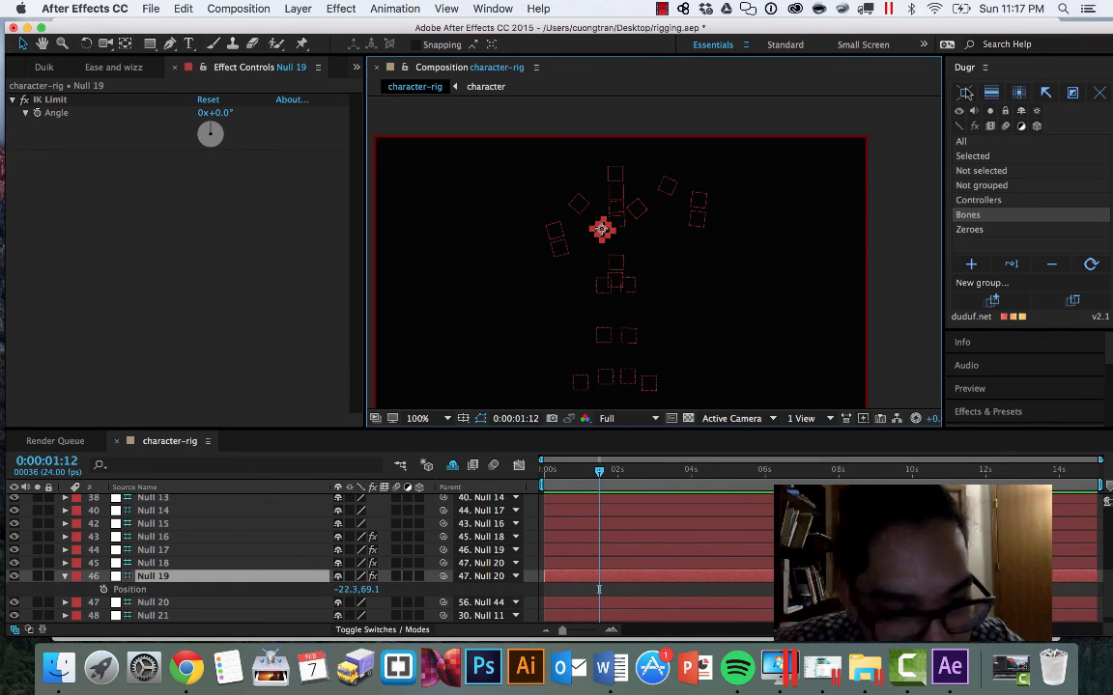
key(alt+shift+p)
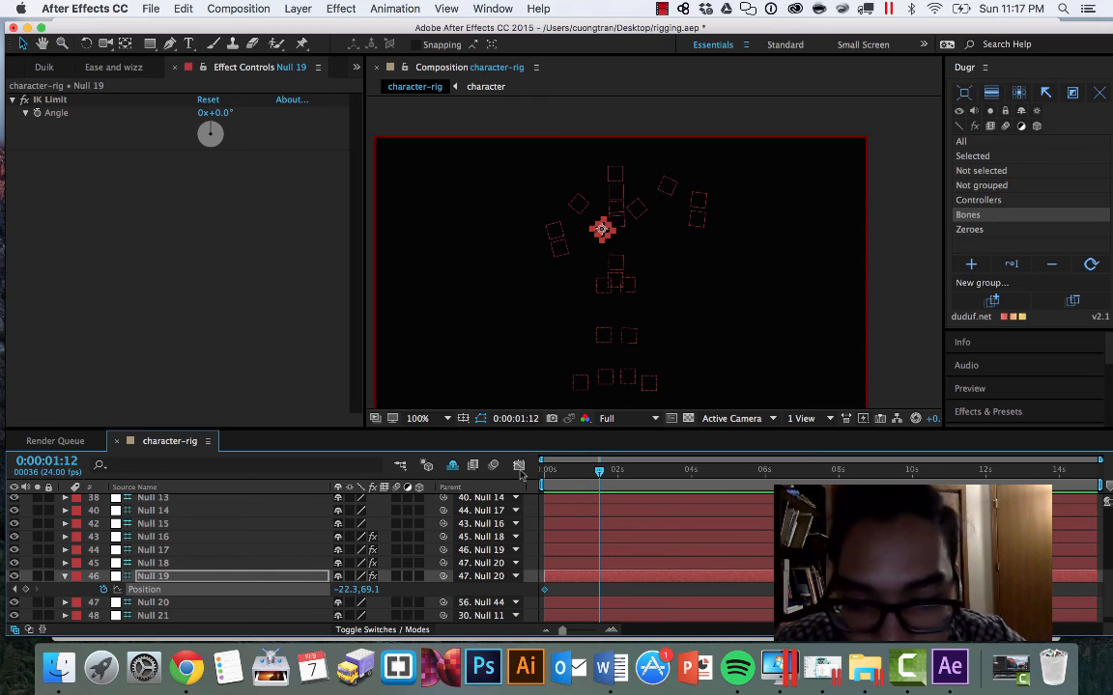
key(Up)
key(Up)
key(Up)
key(Up)
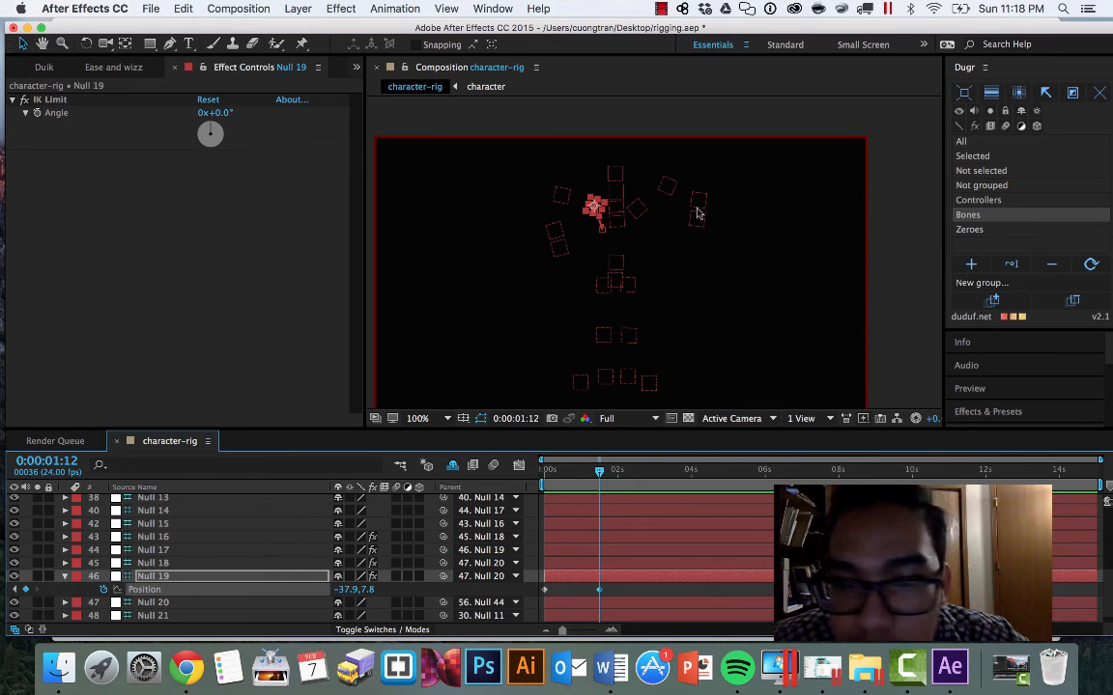
Step: Isolate the Controllers group with Dugr and step through the arm movement from the first frame to 0:00:03:01
key(Up)
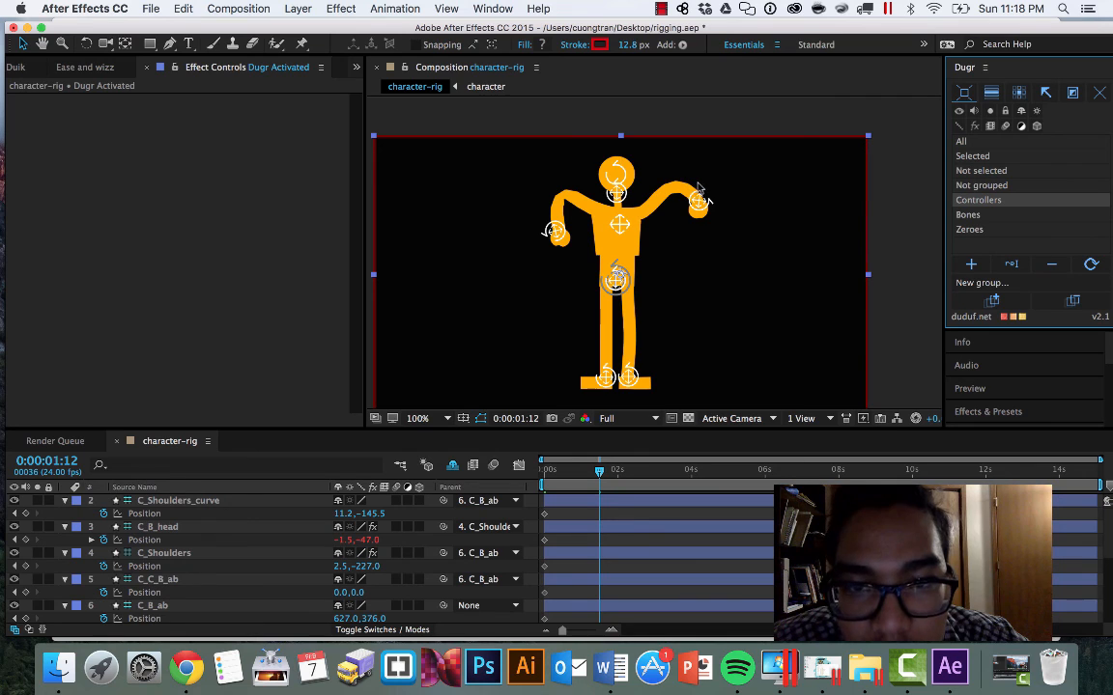
key(Page_Up)
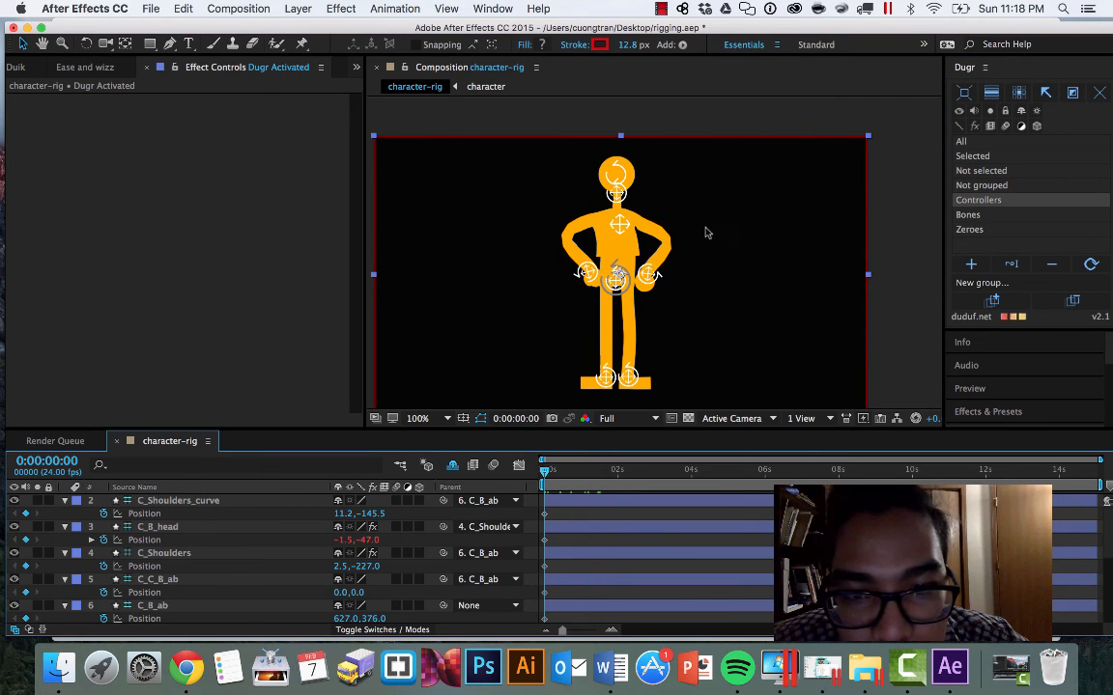
key(Page_Down)
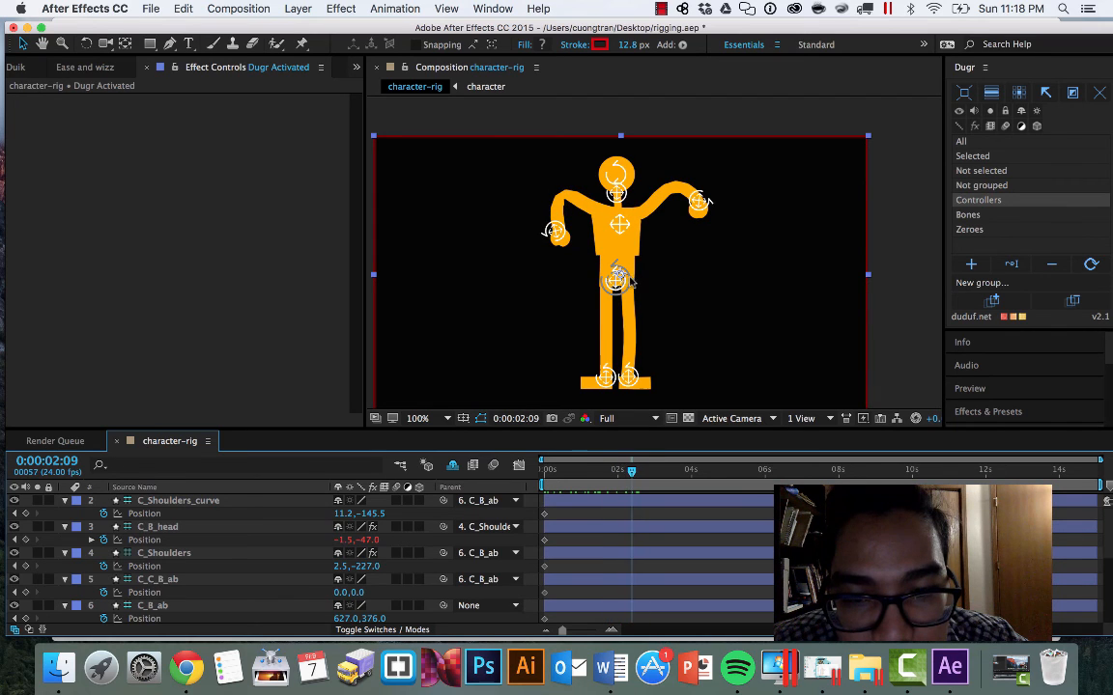
key(Page_Down)
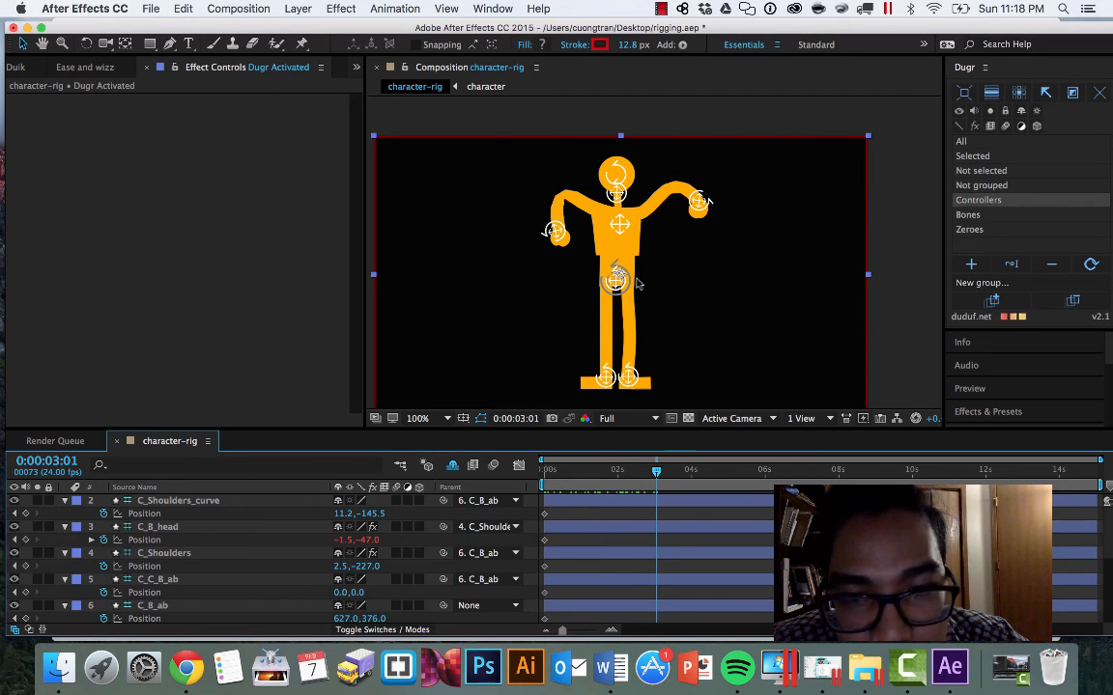
Step: At 0:00:03:01, bring the right hand controller back down onto the hip with the elbow bent outward
click(698, 203)
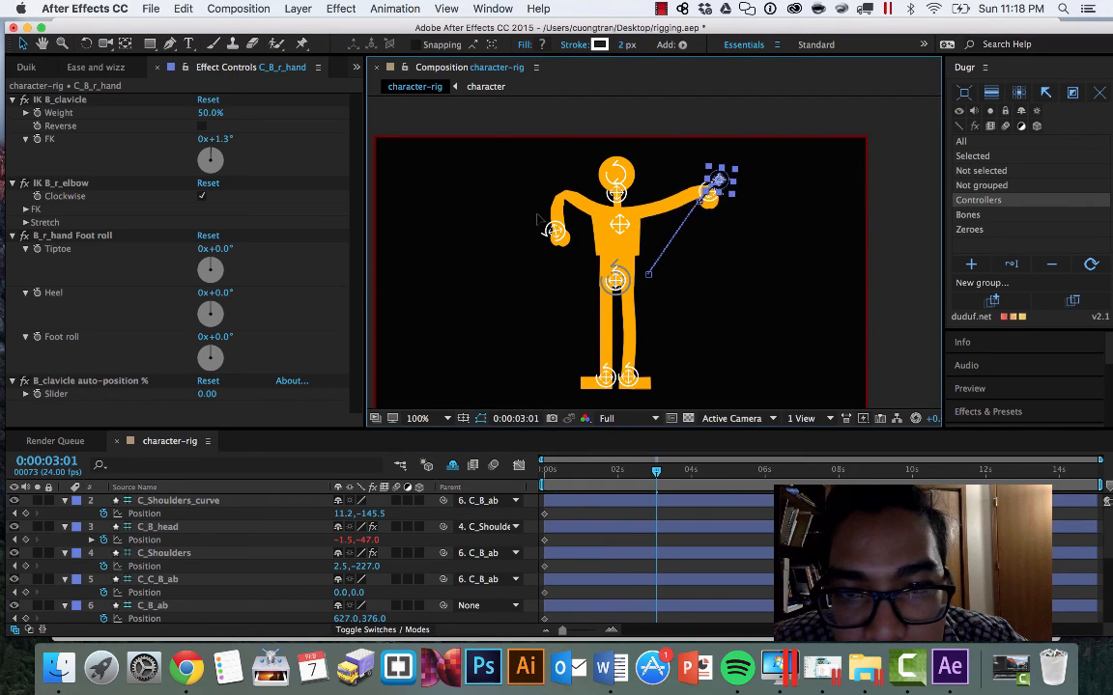
key(Left)
key(Left)
key(Left)
key(Left)
key(Left)
key(Left)
key(Left)
key(Left)
key(Left)
key(Left)
key(Left)
key(Left)
key(Down)
key(Down)
key(Down)
key(Down)
key(Down)
key(Down)
key(Down)
key(Down)
key(Down)
key(Down)
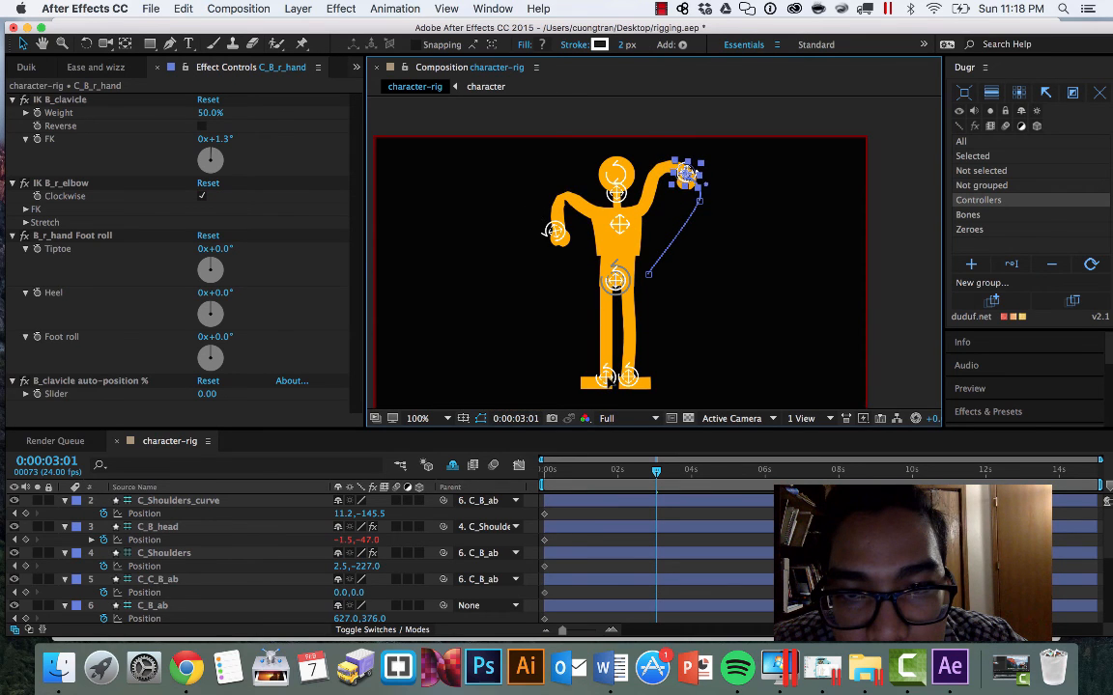
key(Right)
key(Right)
key(Right)
key(Right)
key(Right)
key(Right)
key(Right)
key(Right)
key(Down)
key(Down)
key(Down)
key(Down)
key(Down)
key(Down)
key(Down)
key(w)
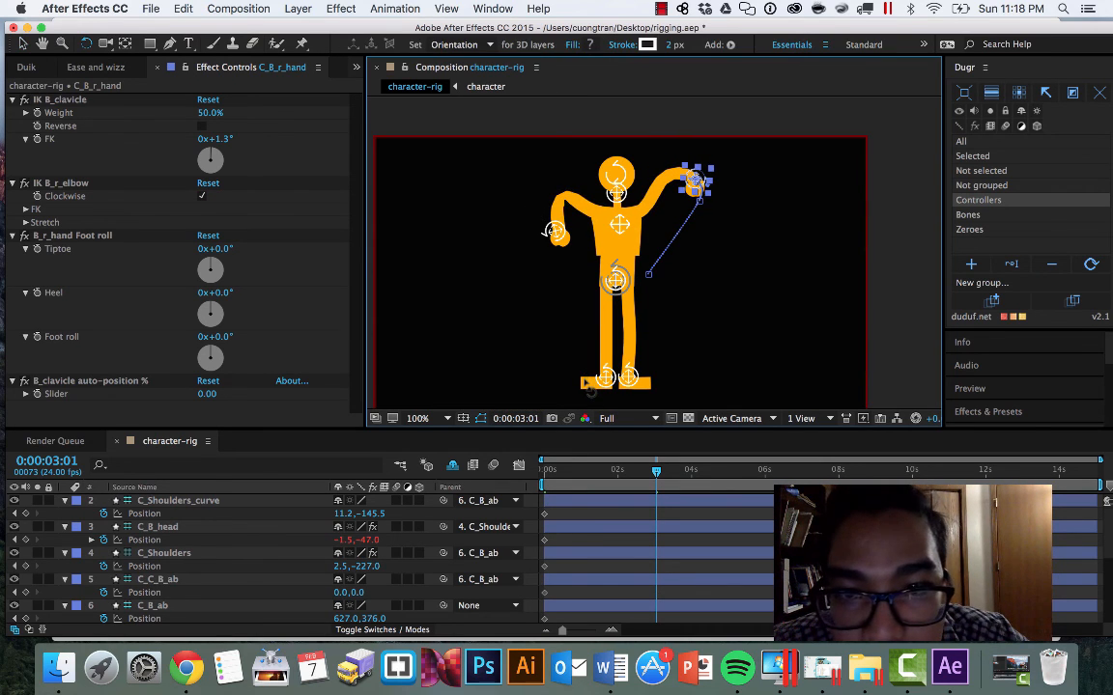
key(v)
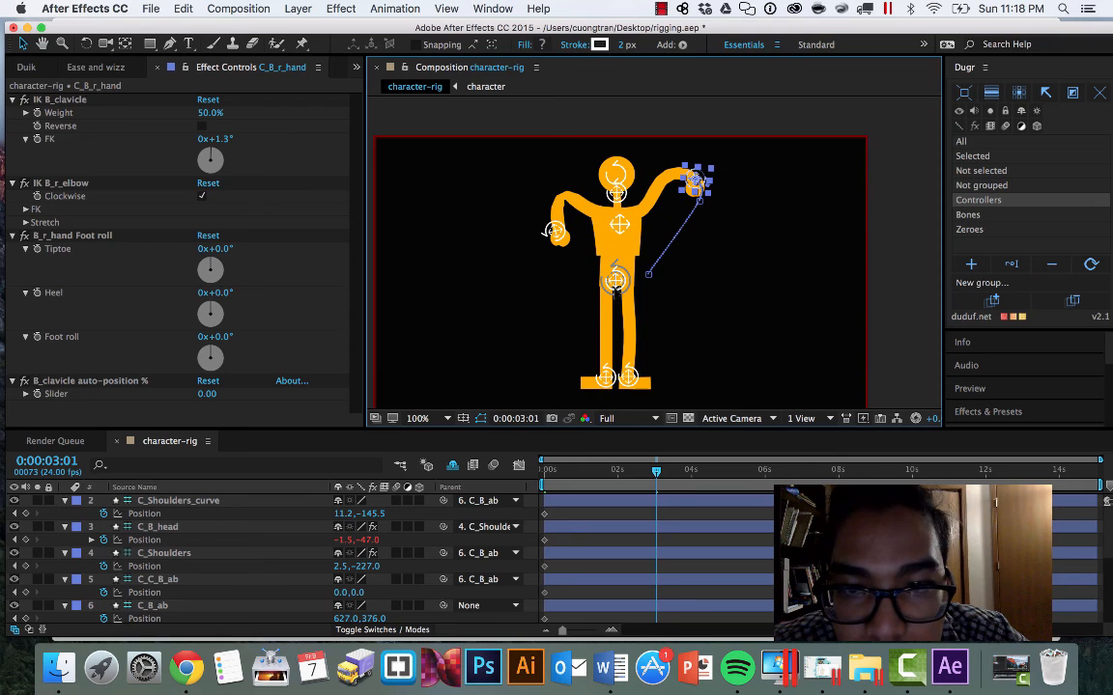
key(shift+Down)
key(shift+Down)
key(shift+Down)
key(shift+Down)
key(shift+Down)
key(shift+Down)
key(shift+Down)
key(shift+Down)
key(shift+Down)
key(shift+Left)
key(shift+Left)
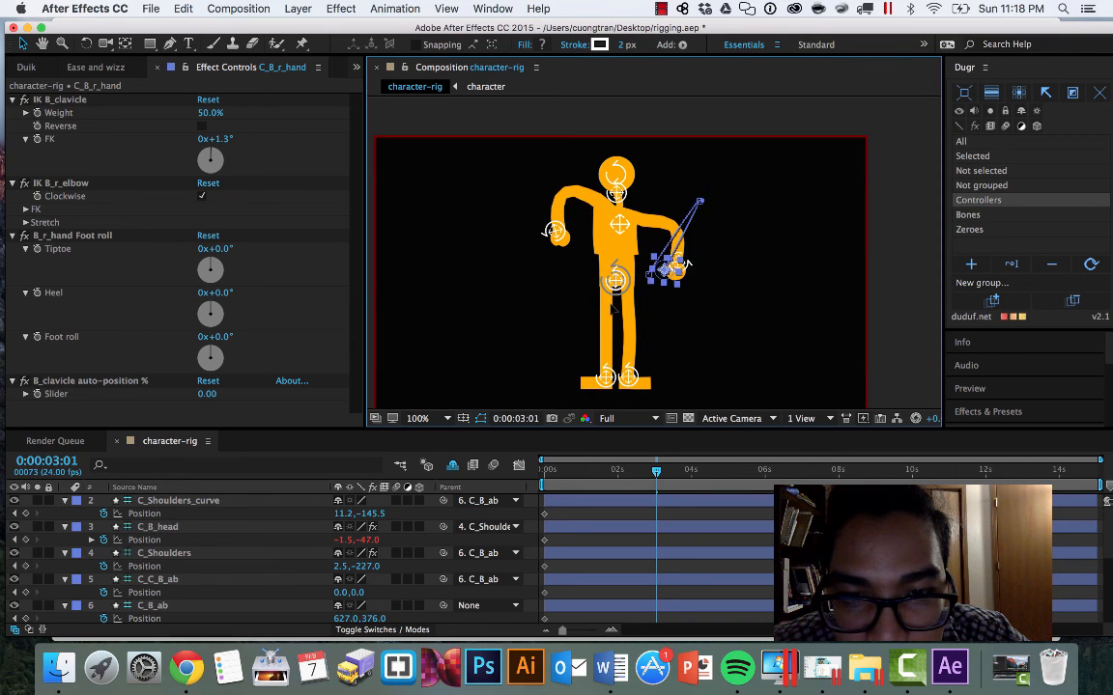
key(shift+Left)
key(shift+Left)
key(shift+Left)
key(shift+Left)
key(shift+Left)
key(shift+Left)
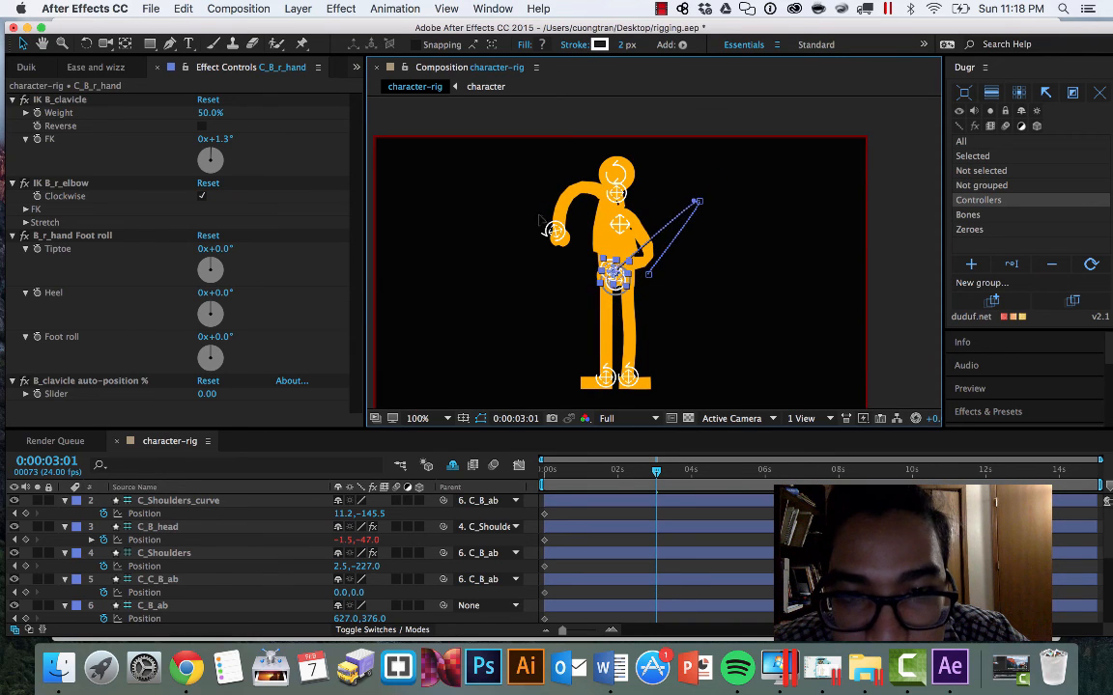
key(shift+Right)
key(shift+Right)
key(shift+Right)
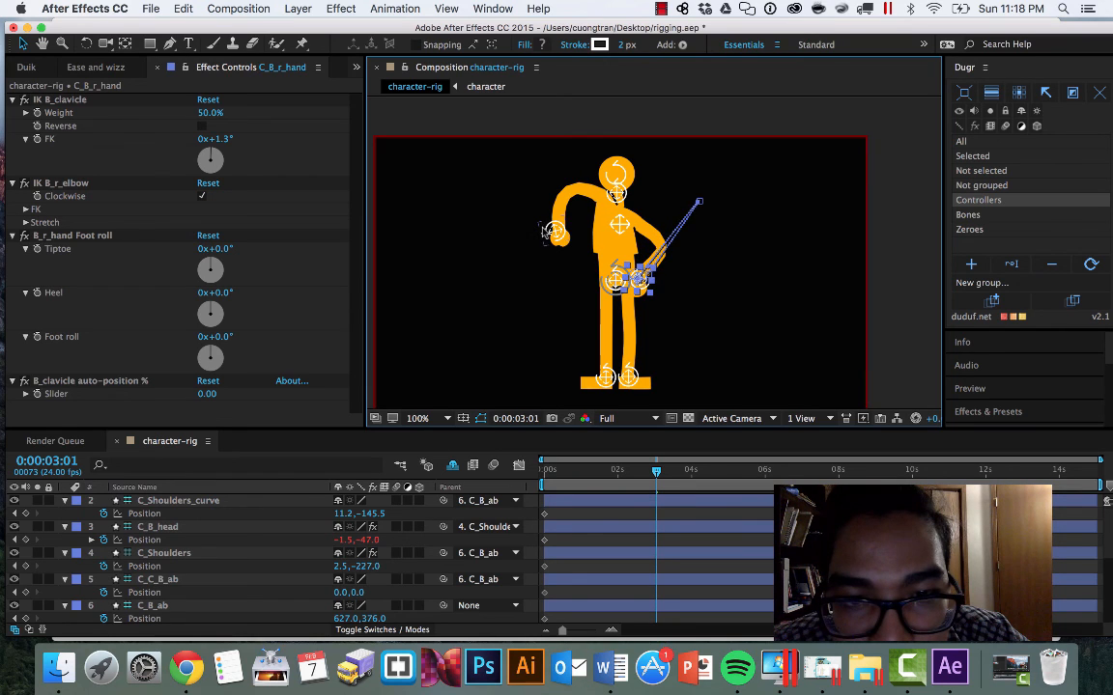
Step: Pose a crouch at 0:00:03:01 with the left hand raised, left foot outward, C_C_B_ab at -14, 58 and C_Shoulders_curve at 7.2, -119.5
drag(553, 232, 527, 207)
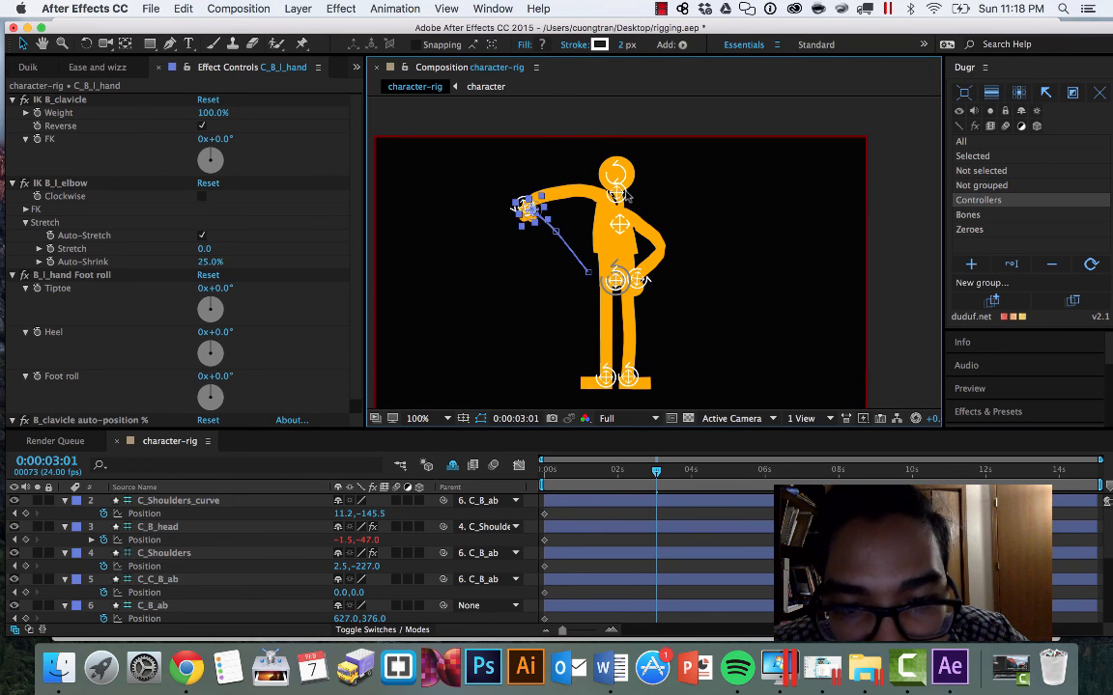
drag(605, 376, 585, 372)
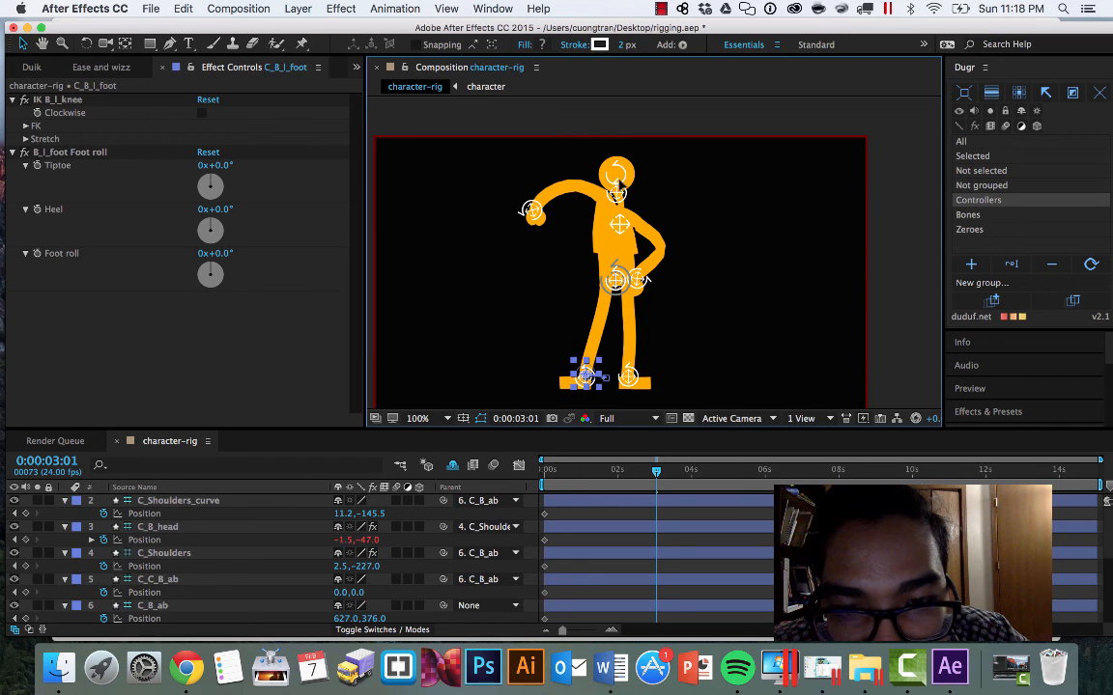
drag(615, 280, 608, 301)
drag(619, 224, 618, 232)
drag(529, 210, 522, 224)
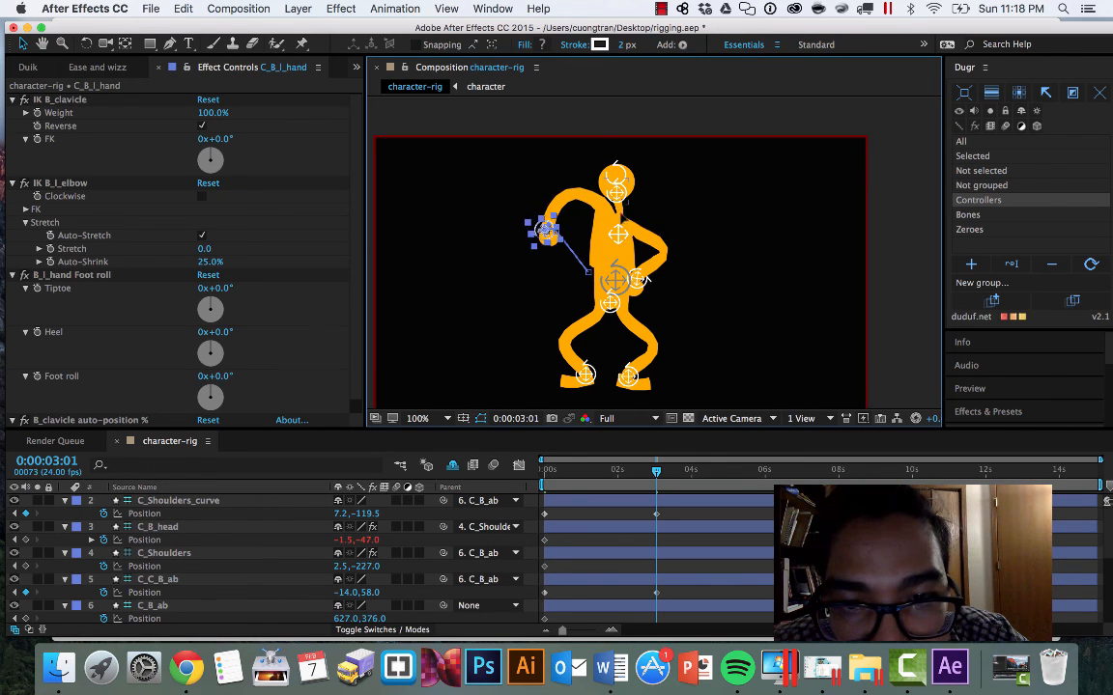
Step: Shift the C_Shoulders controller to -31.5, -209 and slightly rotate the C_B_head and C_Shoulders controllers
mouse_move(615, 190)
mouse_down()
mouse_move(624, 187)
mouse_move(597, 199)
mouse_up()
click(603, 180)
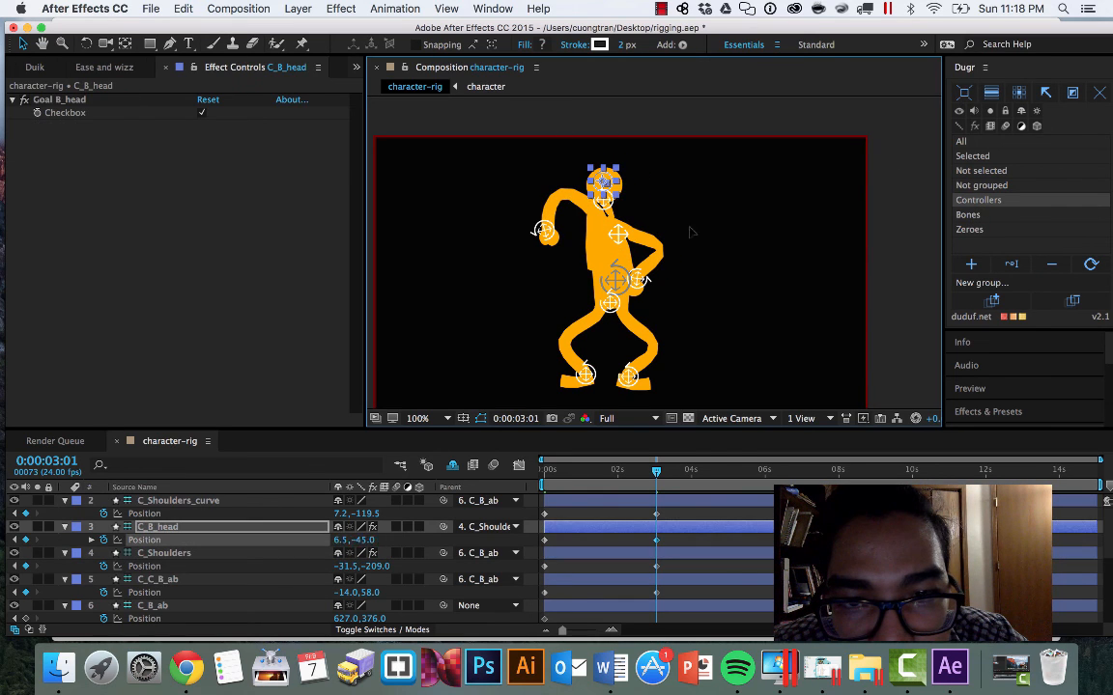
key(w)
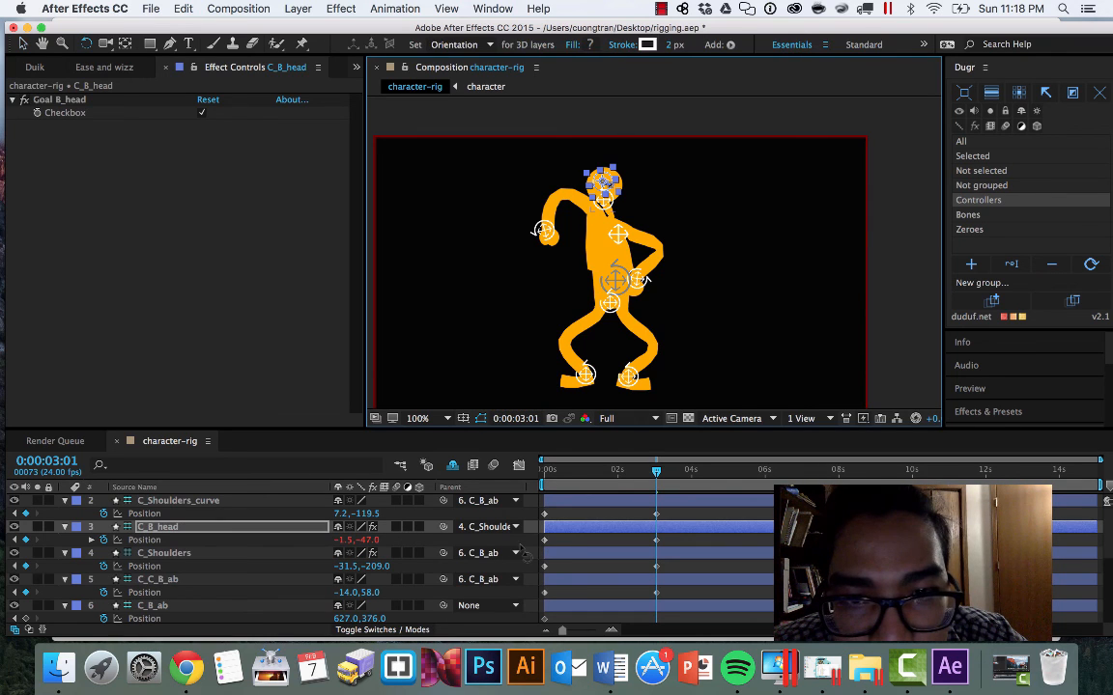
click(602, 197)
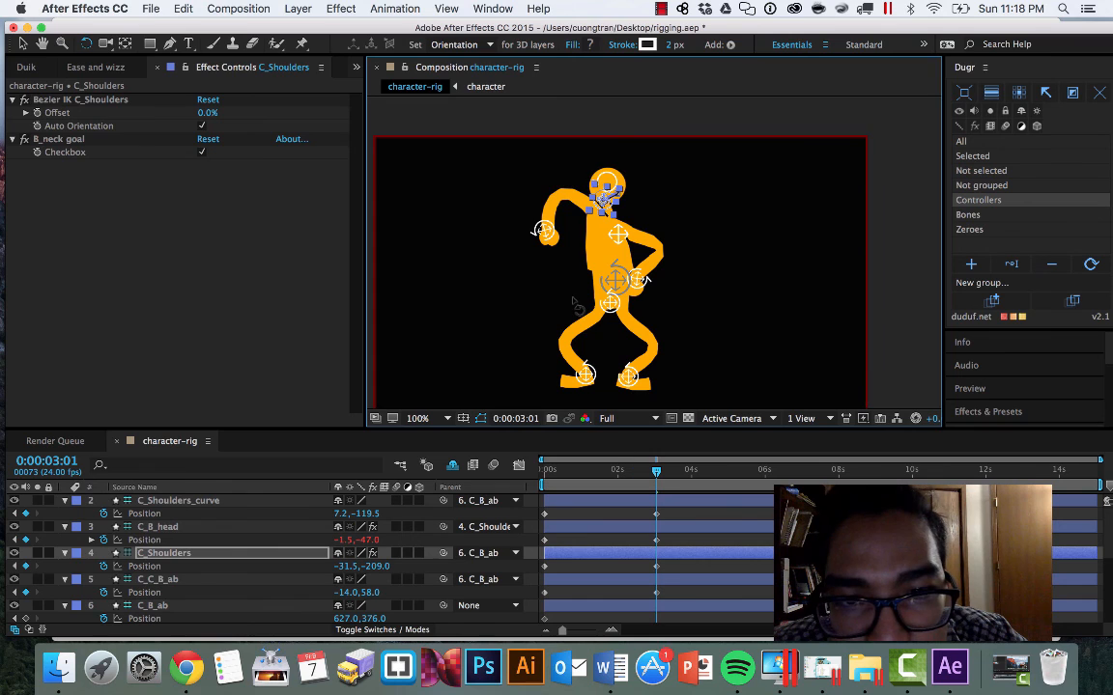
key(v)
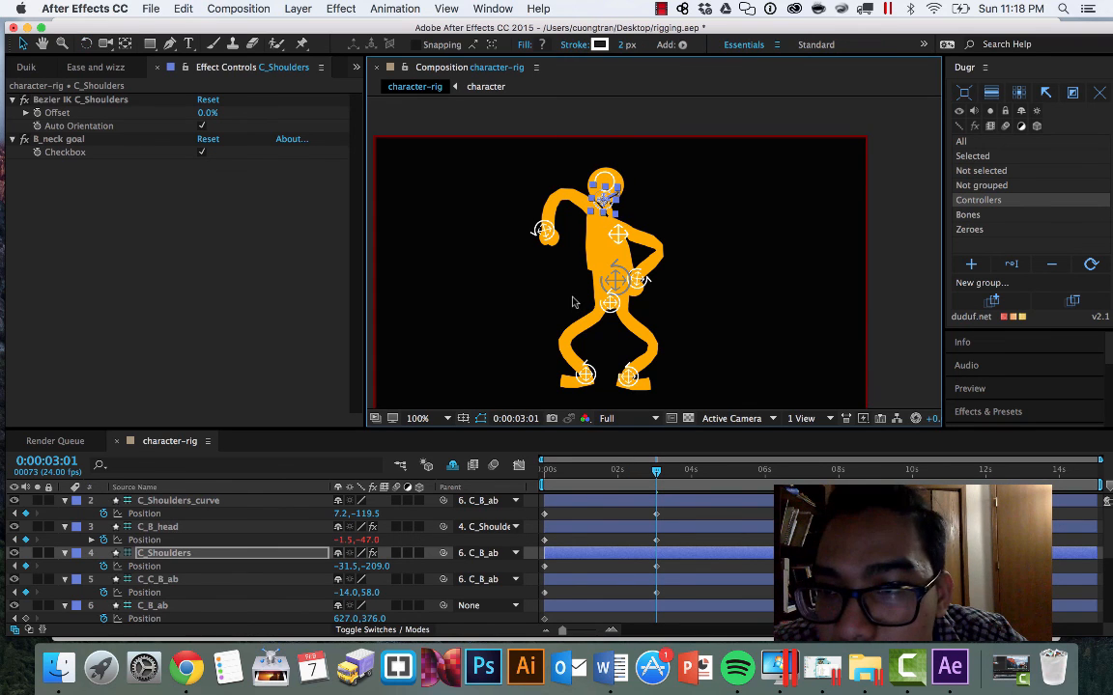
Step: Isolate the Bones group with Dugr for the crouch pose at 0:00:03:01
key(Down)
key(Return)
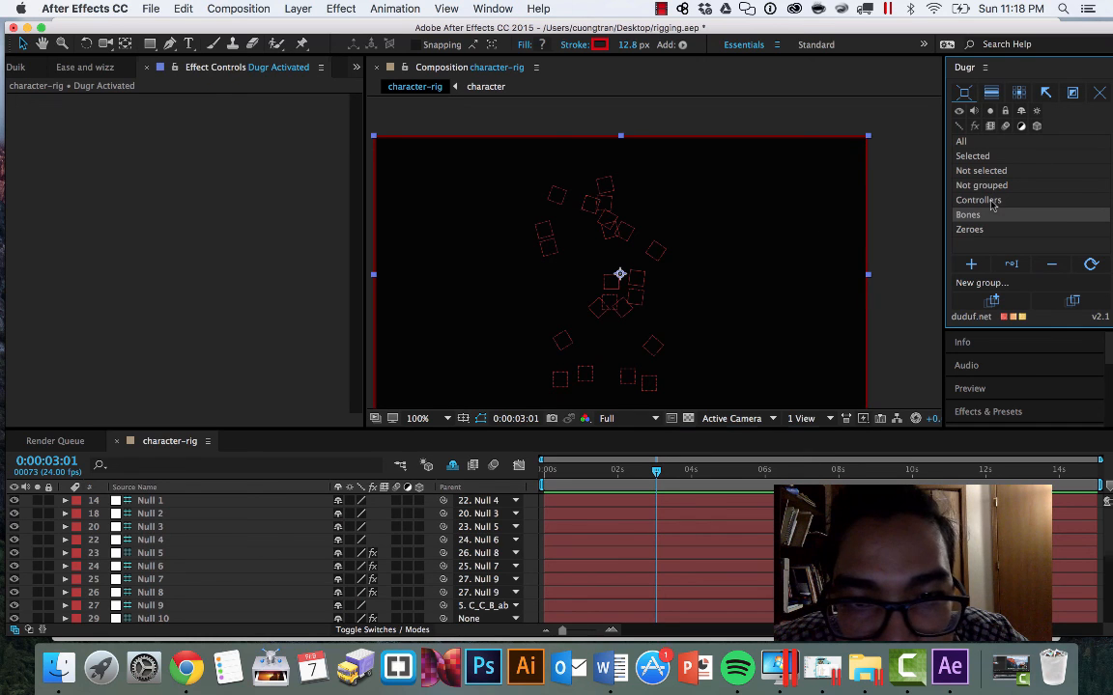
Step: Nudge the Null 19 bone to a keyed position of -27.7, 25.0 at 0:00:03:01, then isolate the Controllers group with Dugr
click(587, 208)
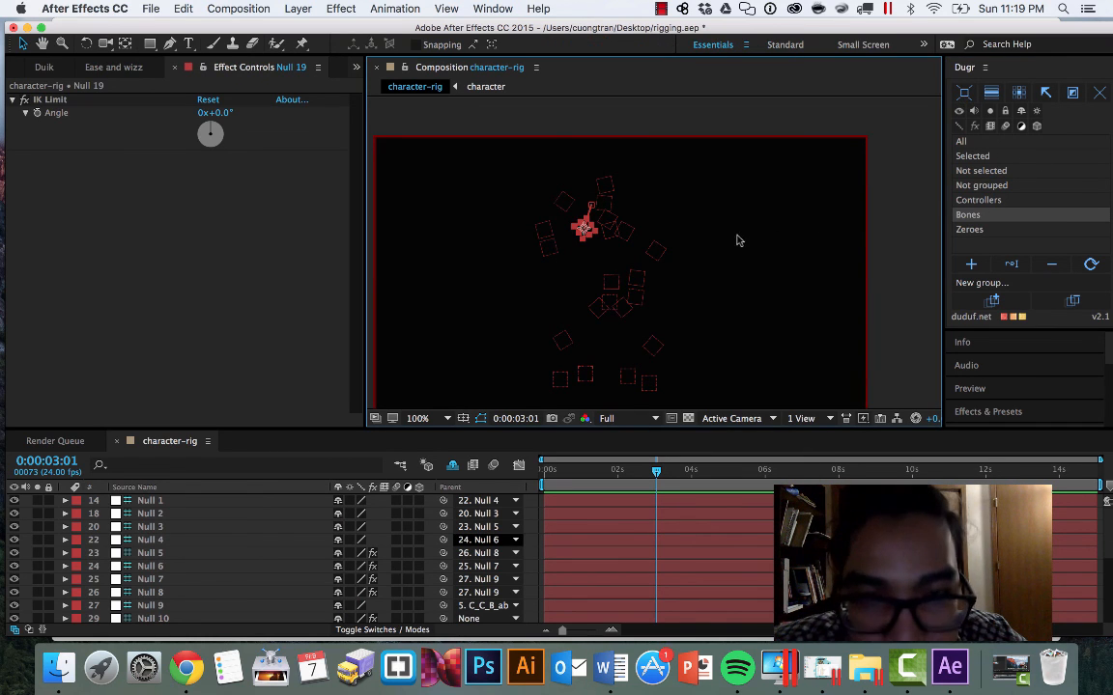
key(p)
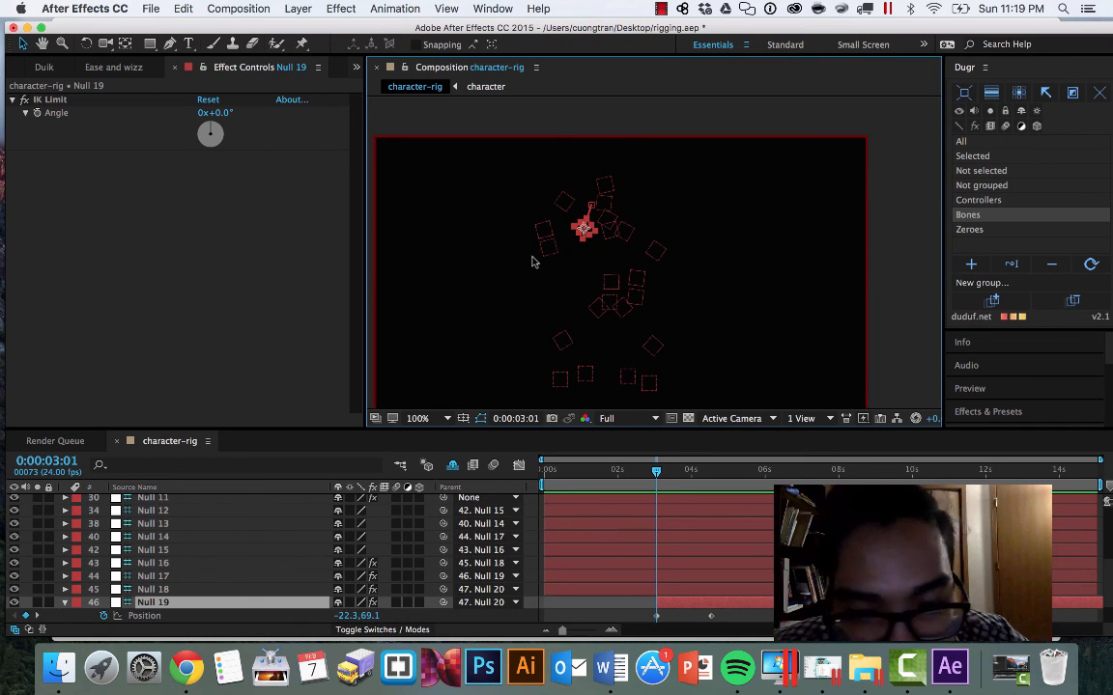
key(super+z)
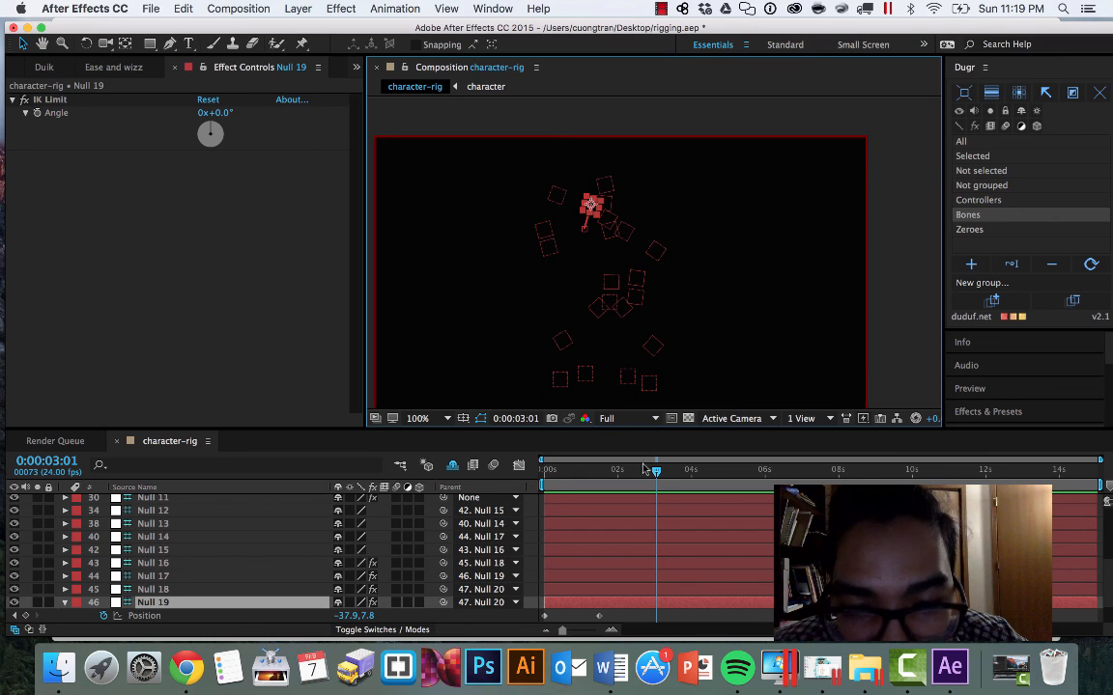
key(super+v)
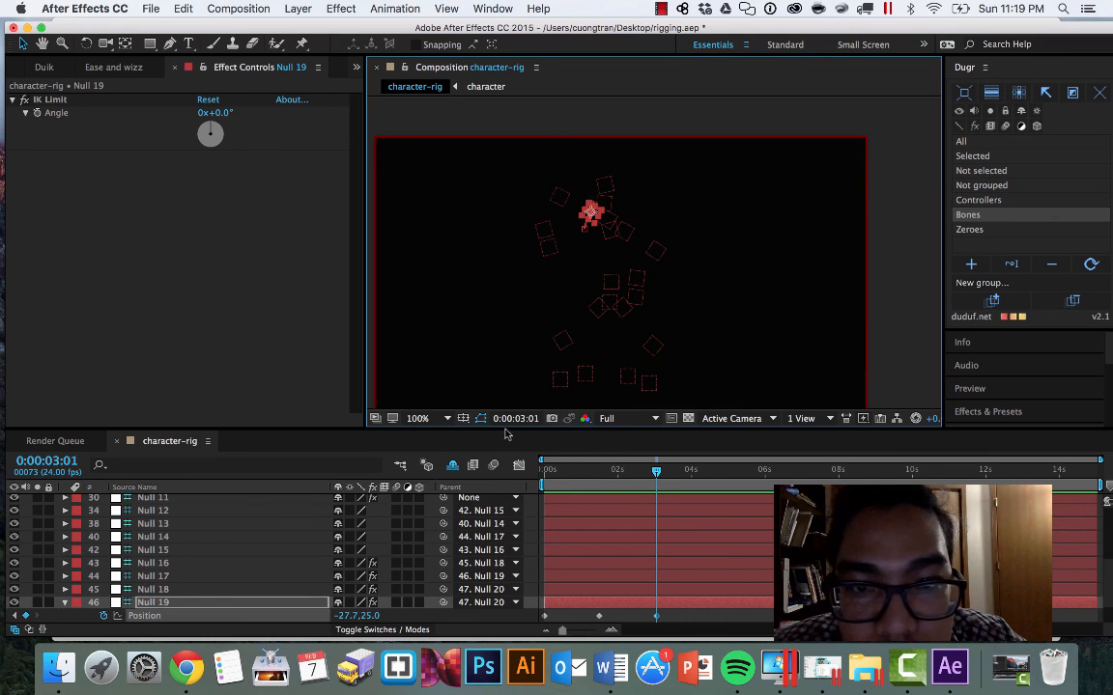
key(shift+Left)
key(shift+Down)
key(shift+Left)
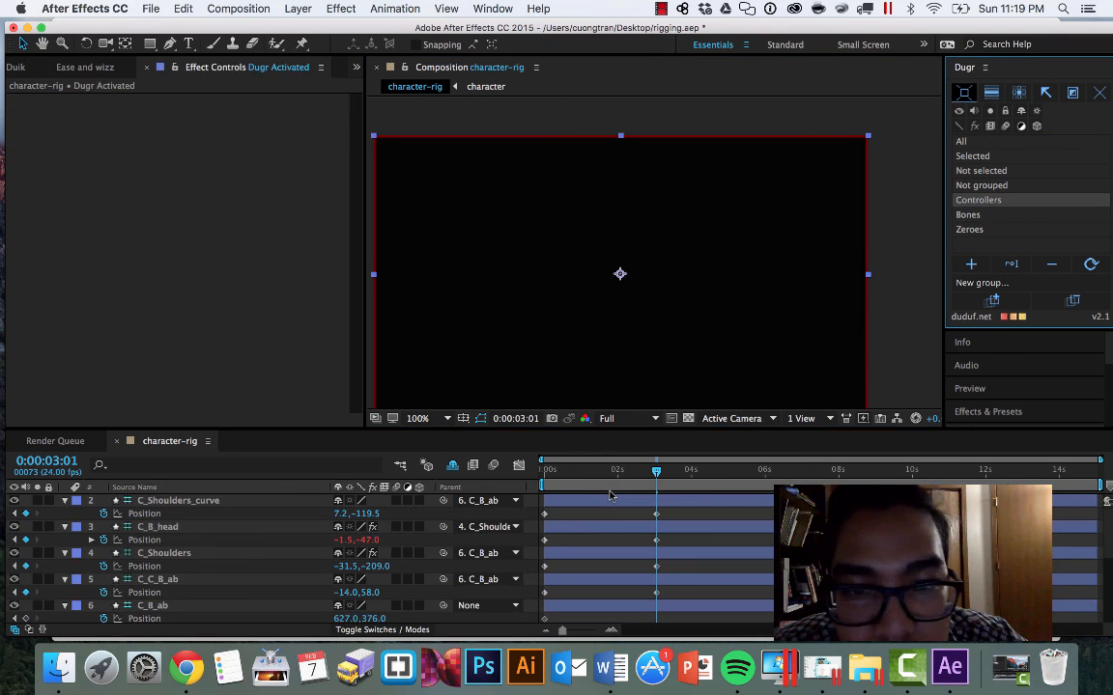
Step: Lower the C_B_l_hand controller outward to about 24, 124 at 0:00:03:01 and preview the animation from 0:00:00:00
drag(543, 230, 526, 265)
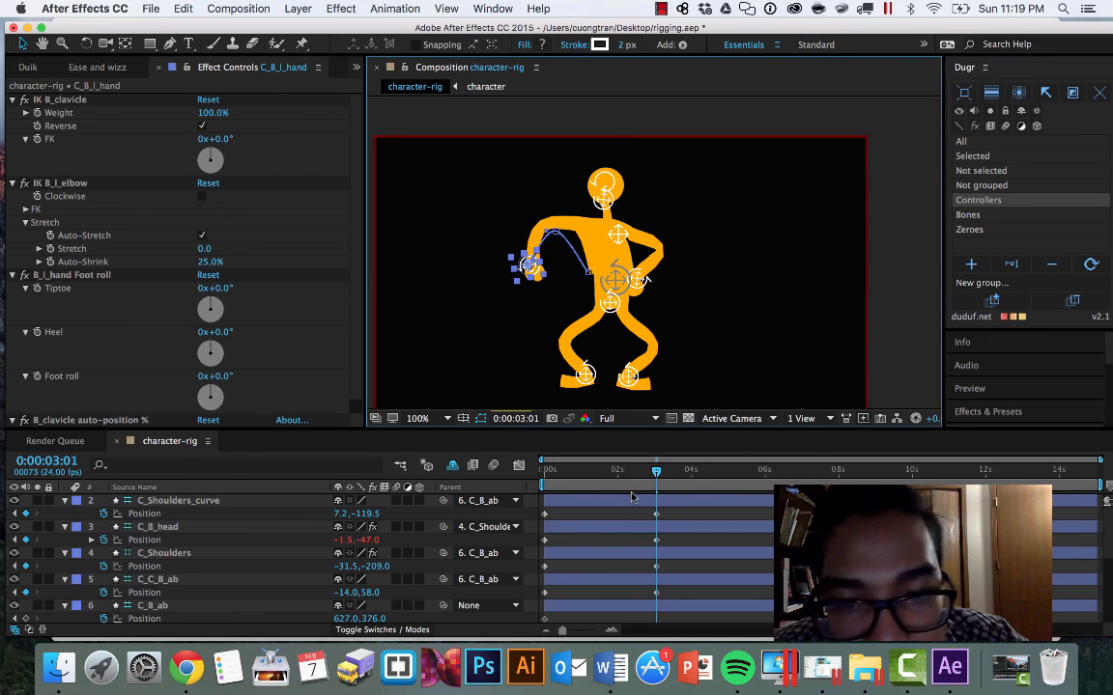
key(Page_Up)
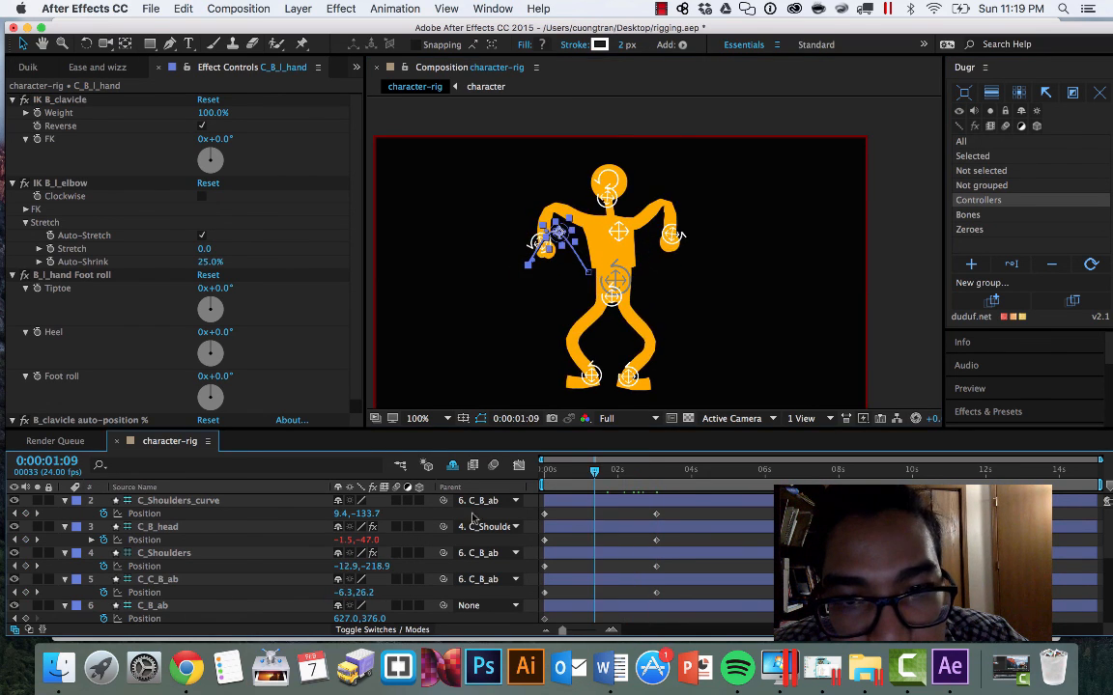
key(Page_Up)
key(Page_Up)
key(Page_Up)
key(Page_Up)
key(Page_Up)
key(Page_Up)
key(Page_Up)
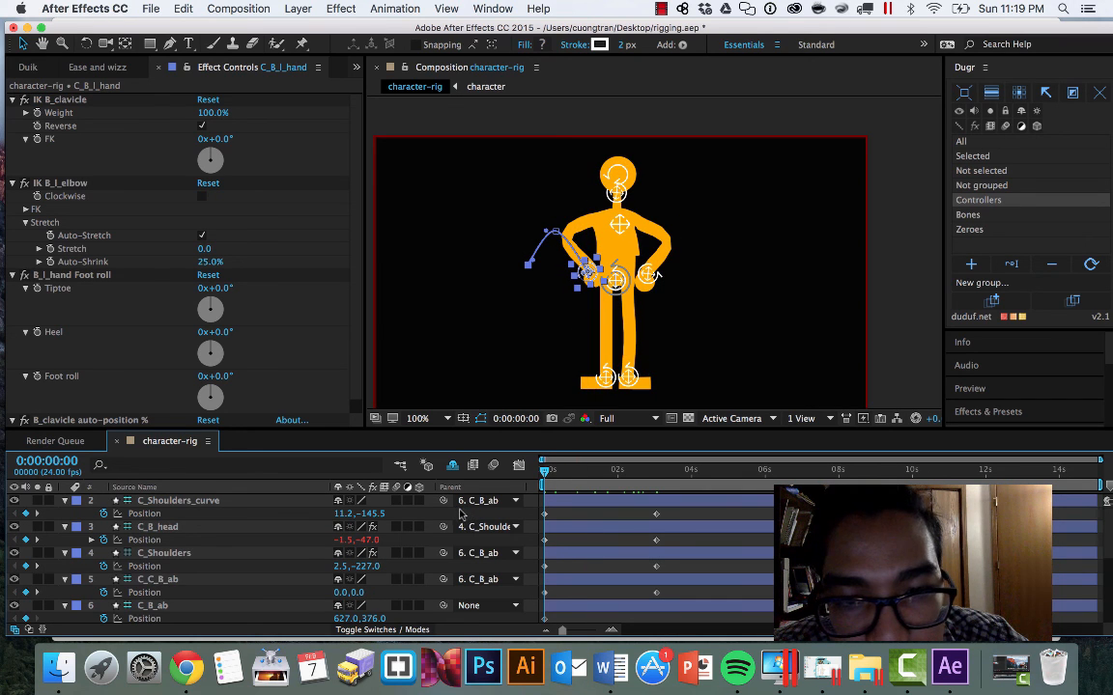
key(space)
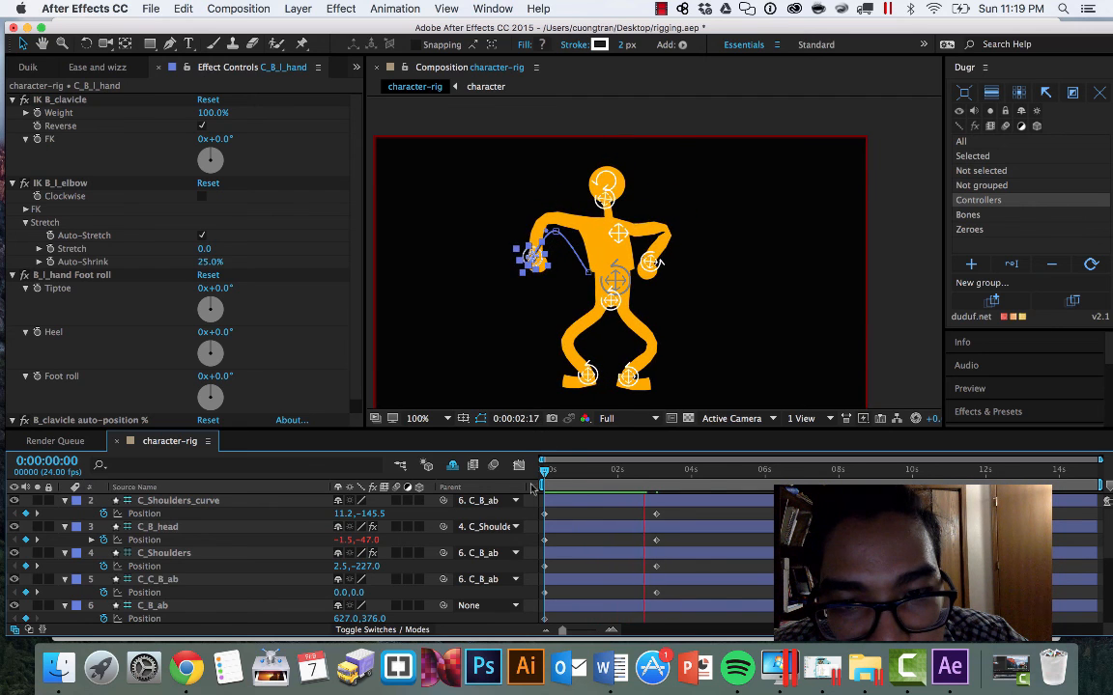
key(space)
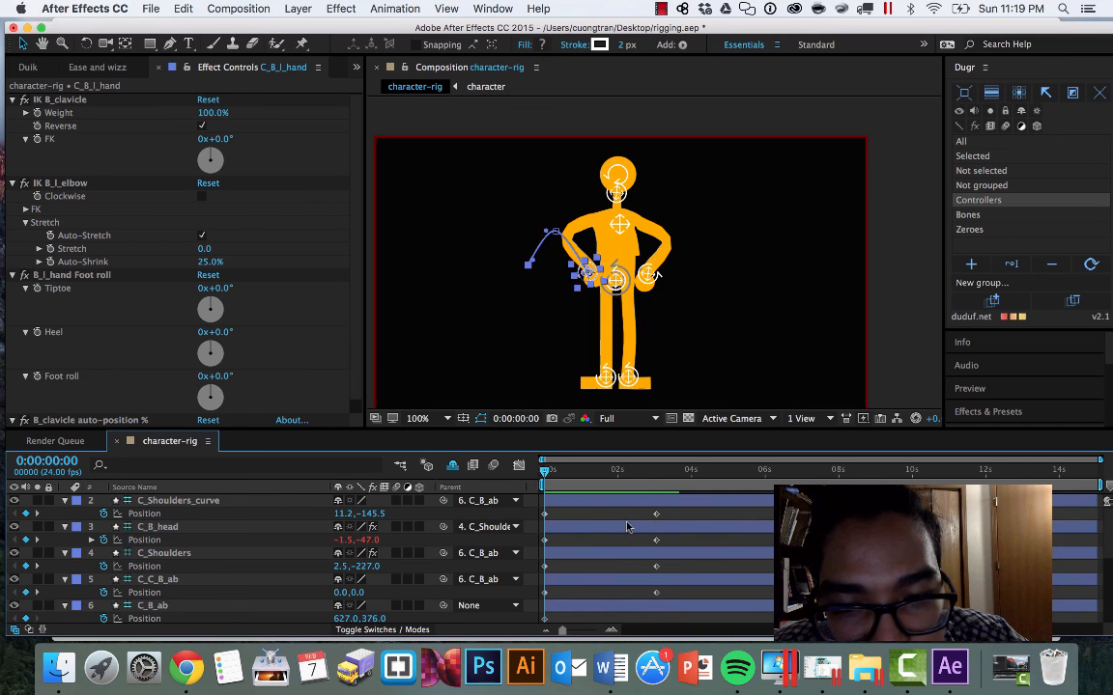
Step: Reveal every controller's keyframes, compress their timing so the last ones fall shortly before 1 second, and preview the faster motion
key(super+a)
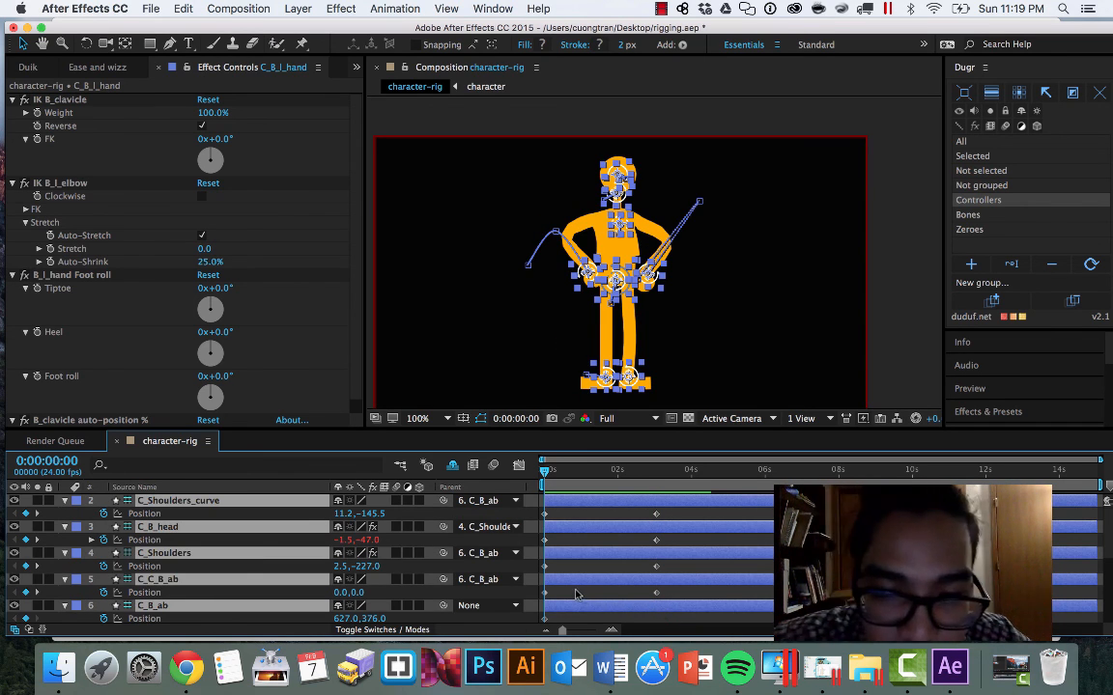
key(u)
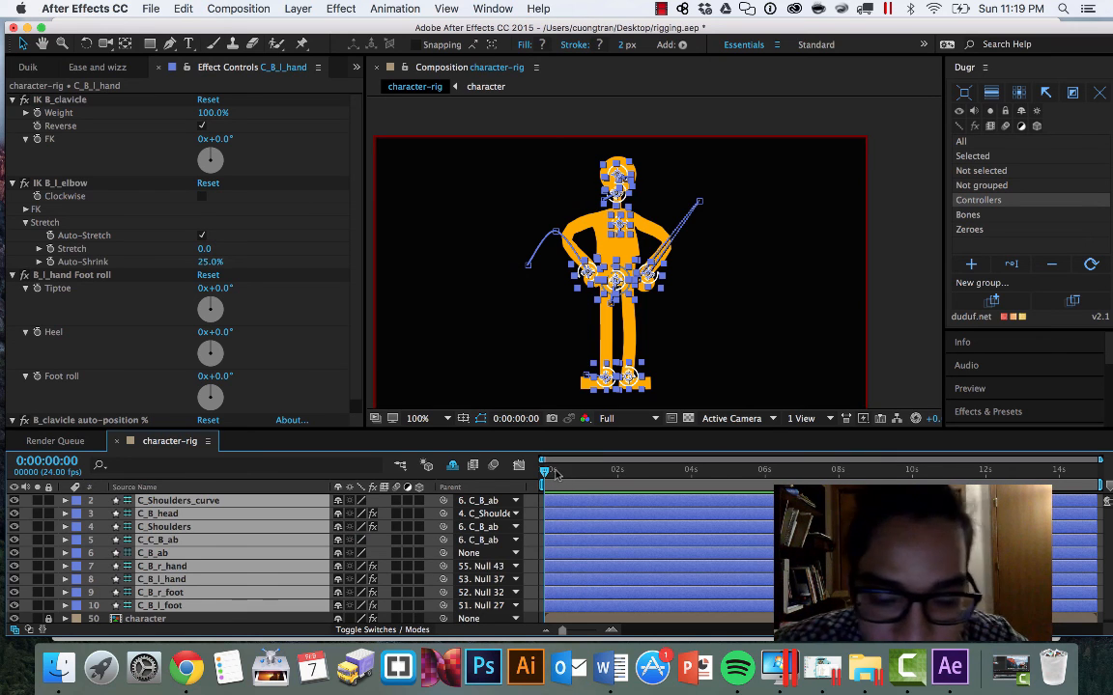
key(u)
scroll(578, 498, down, 5)
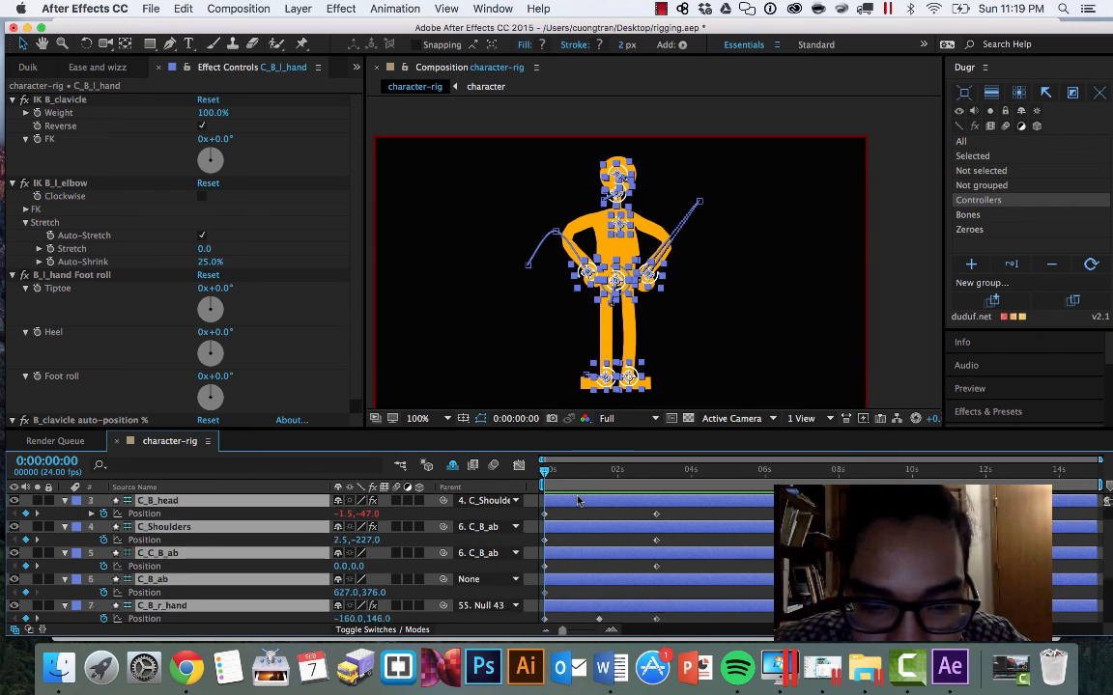
drag(578, 498, 587, 538)
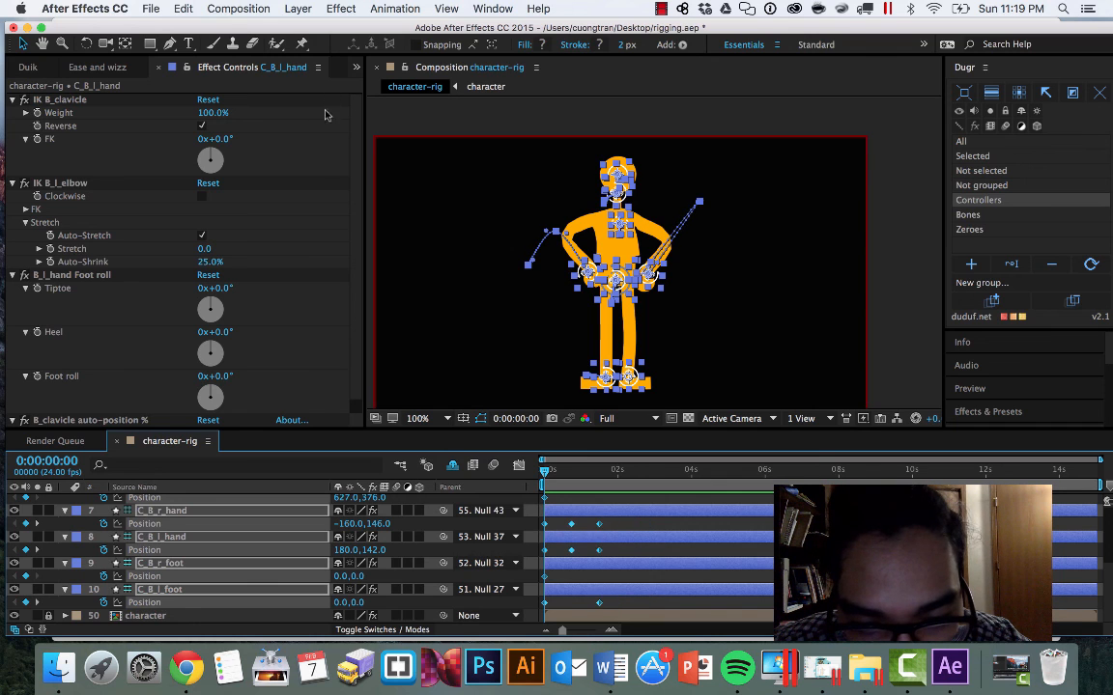
drag(574, 603, 569, 602)
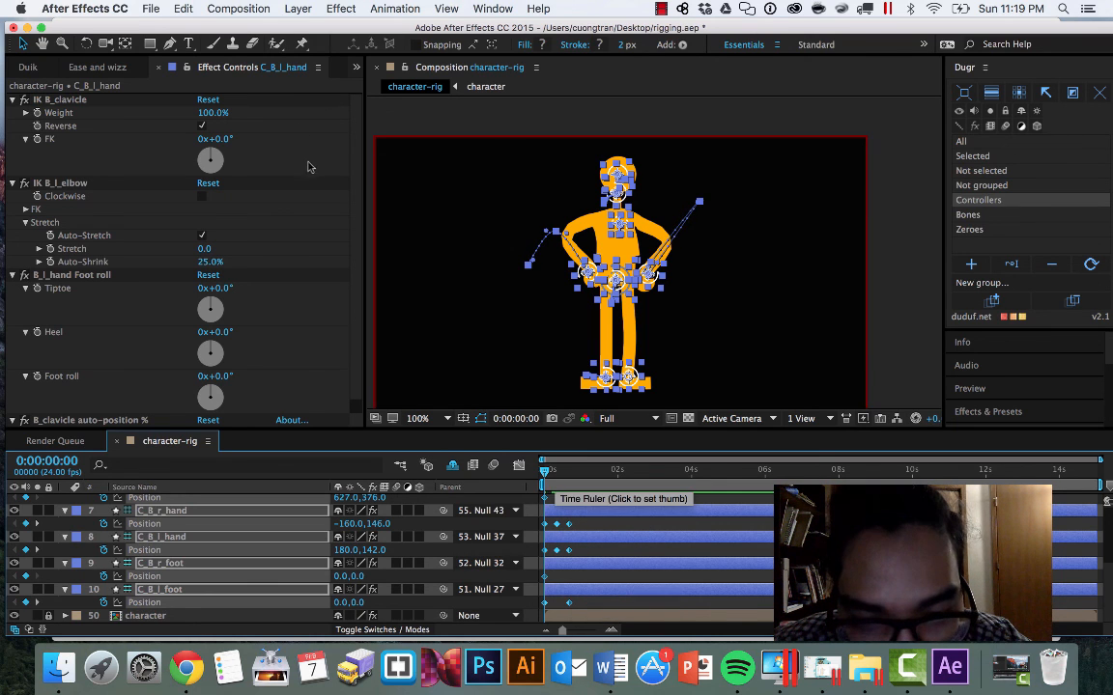
key(space)
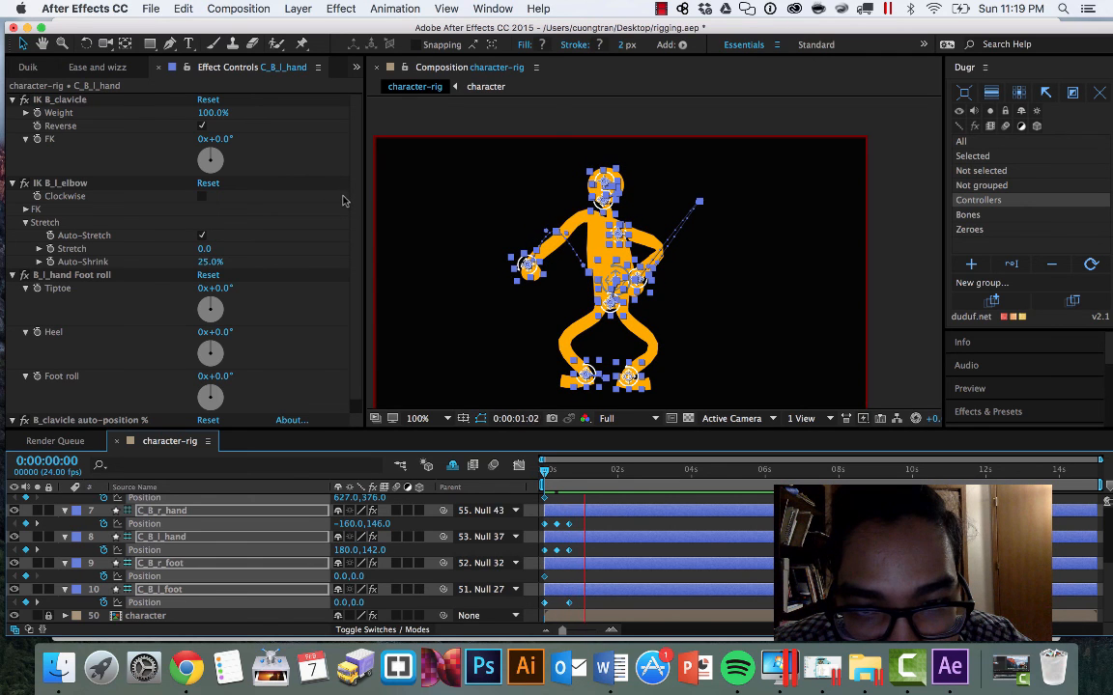
key(space)
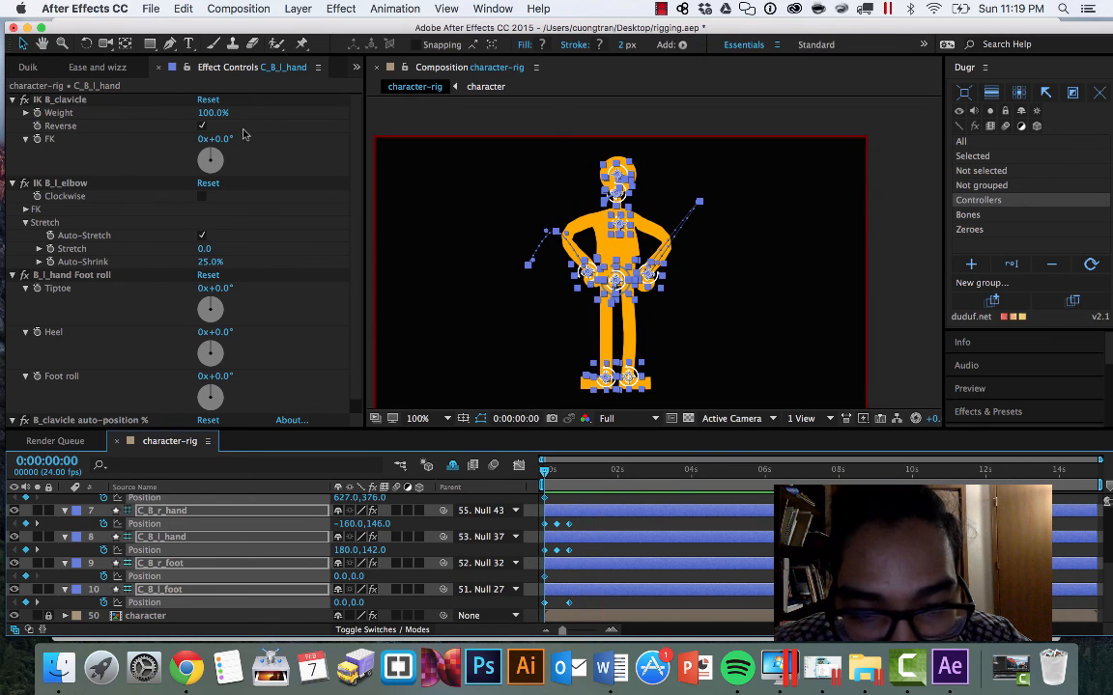
Step: Apply easy ease to all selected controller keyframes with Duik's animation velocity at 100 and preview the result
scroll(498, 469, up, 3)
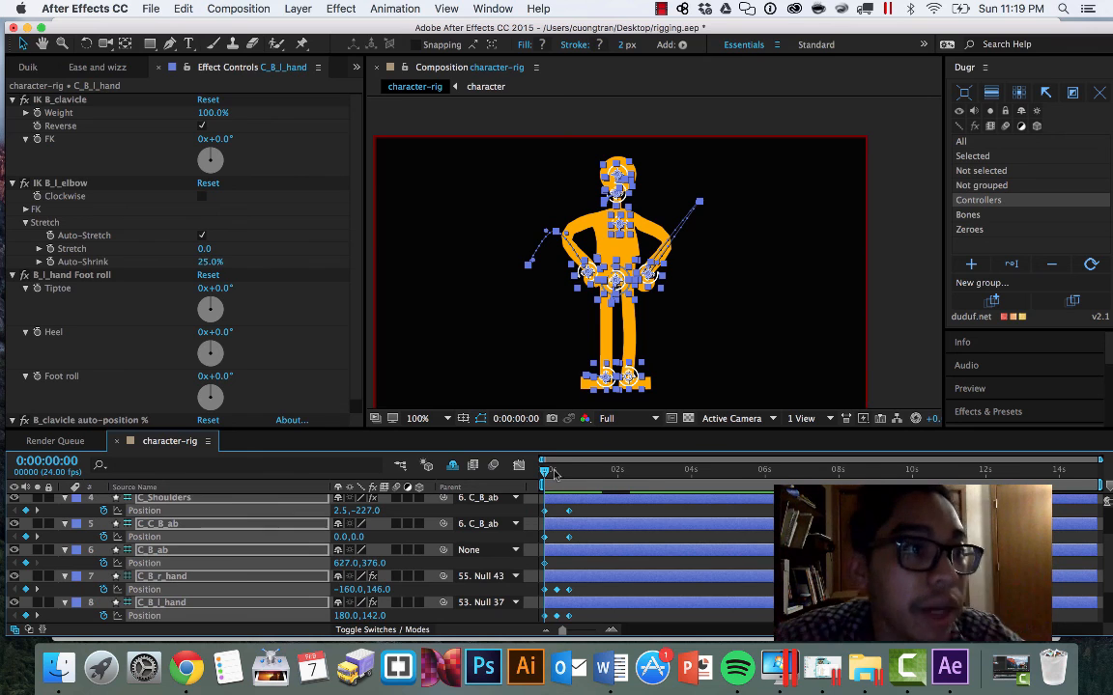
click(309, 95)
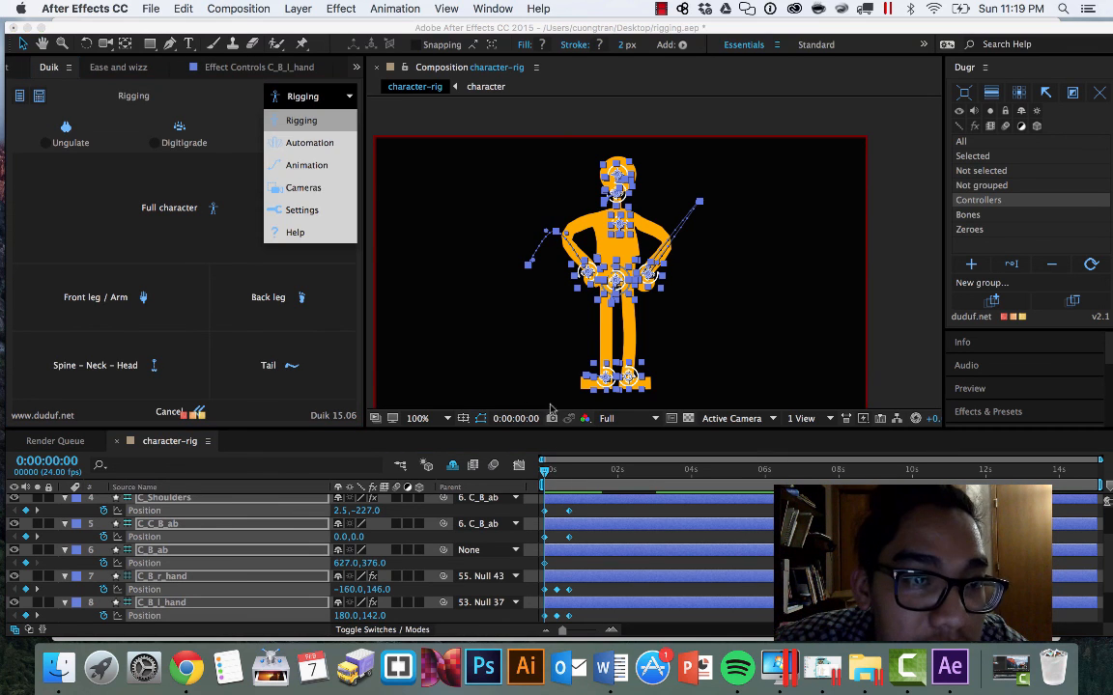
click(305, 164)
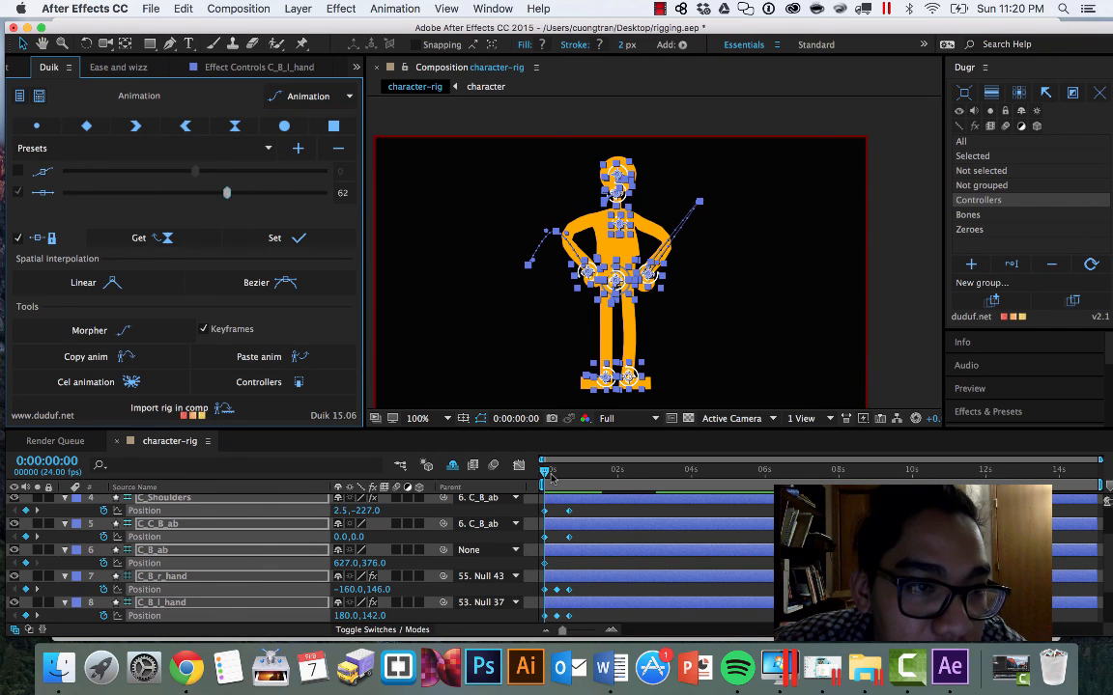
key(F9)
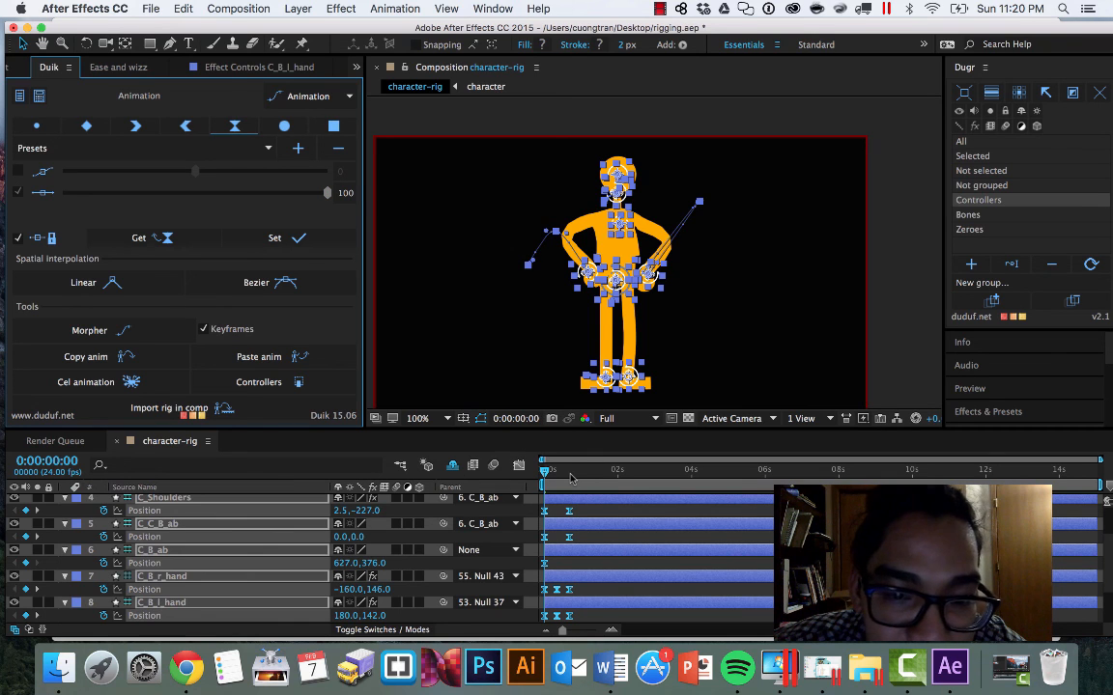
key(space)
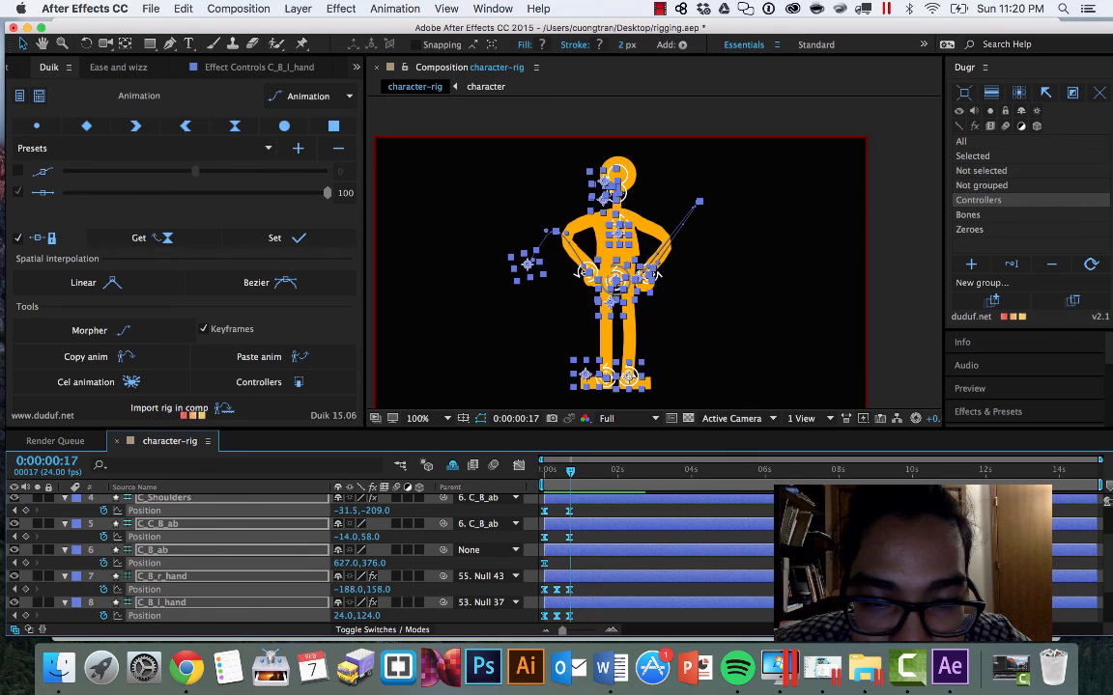
key(space)
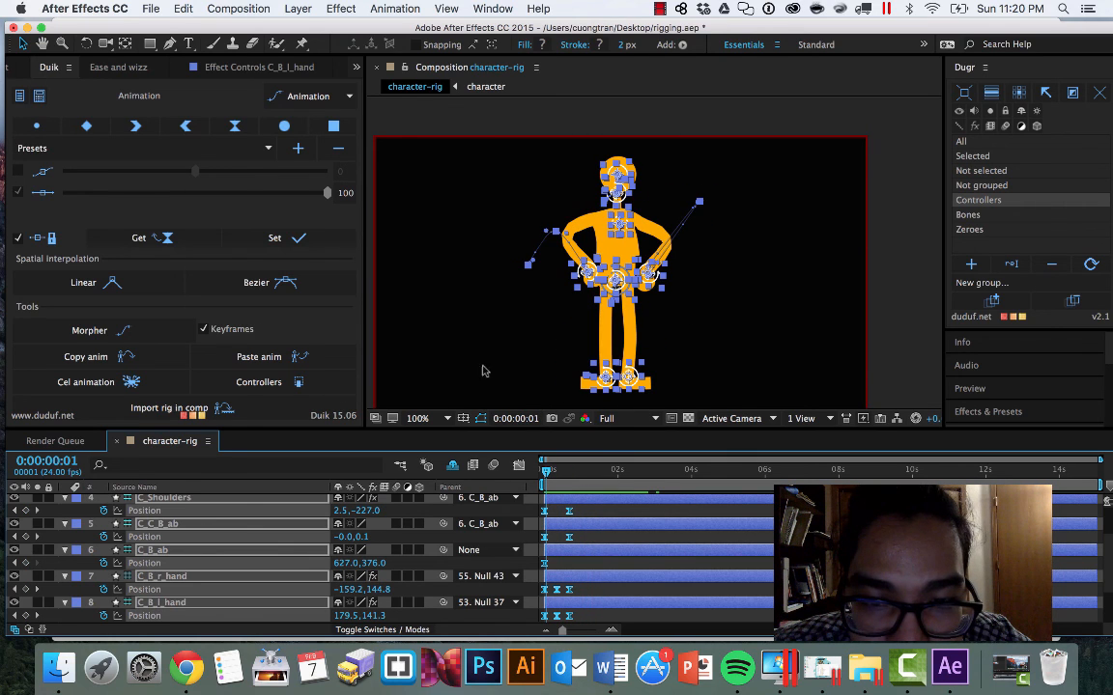
key(space)
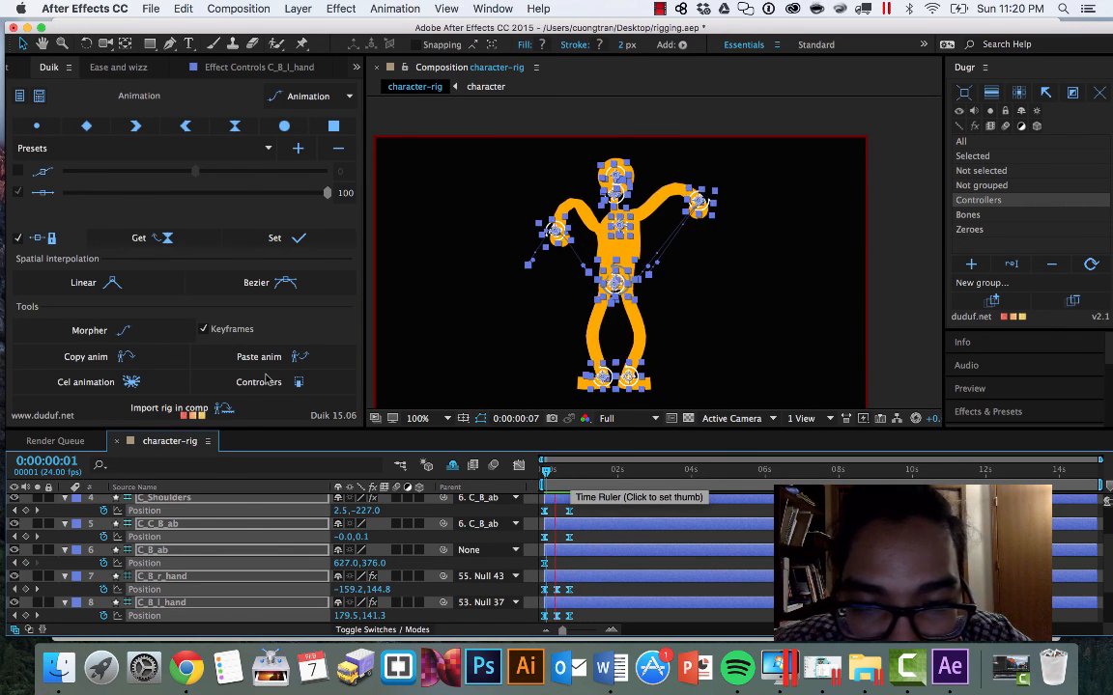